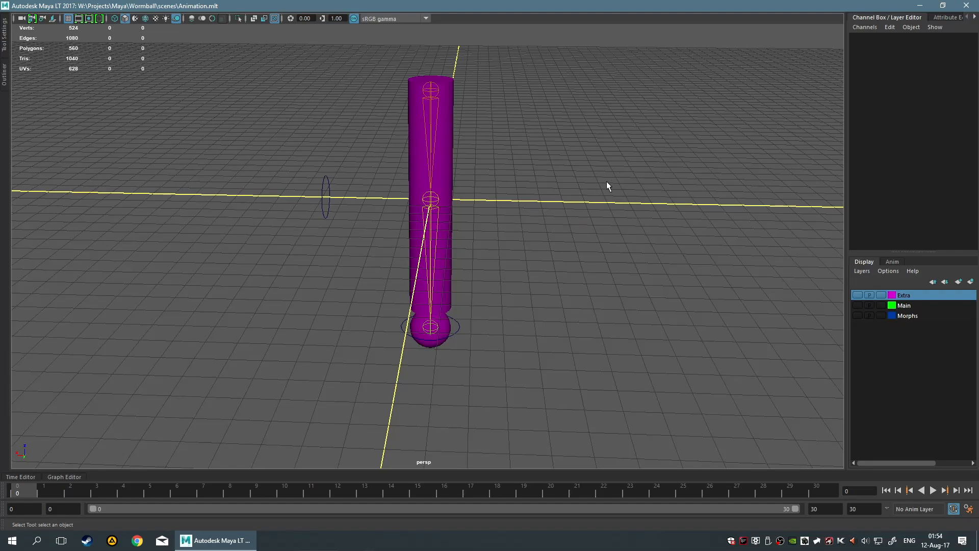
# - Select the circle control around the ball at the limb's lower end and key it at frame 0
pyautogui.scroll(3, 523, 286)
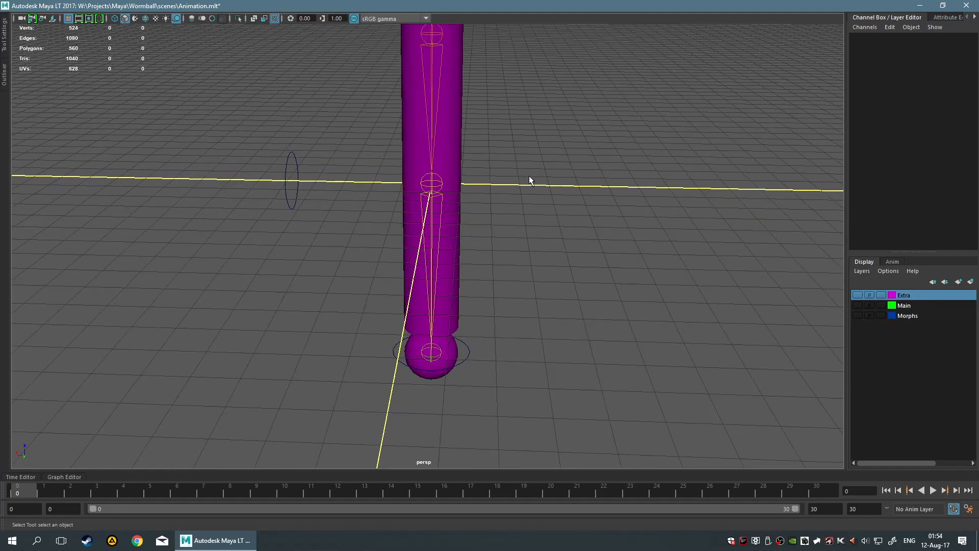
pyautogui.click(465, 351)
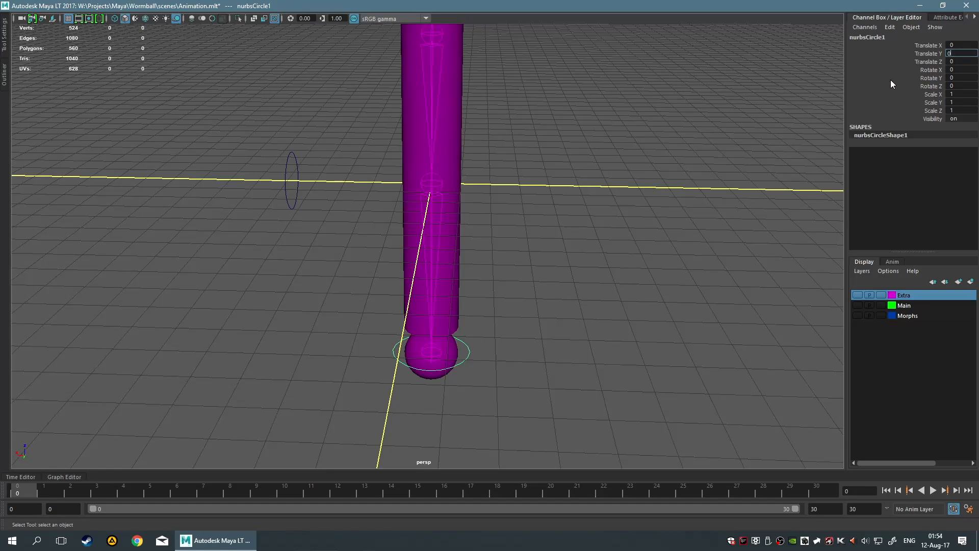
pyautogui.click(523, 333)
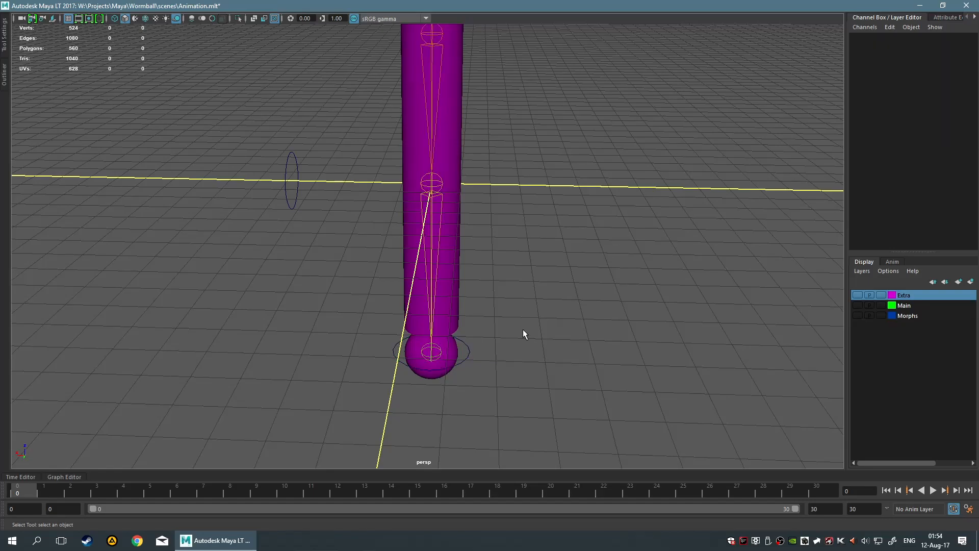
pyautogui.click(464, 357)
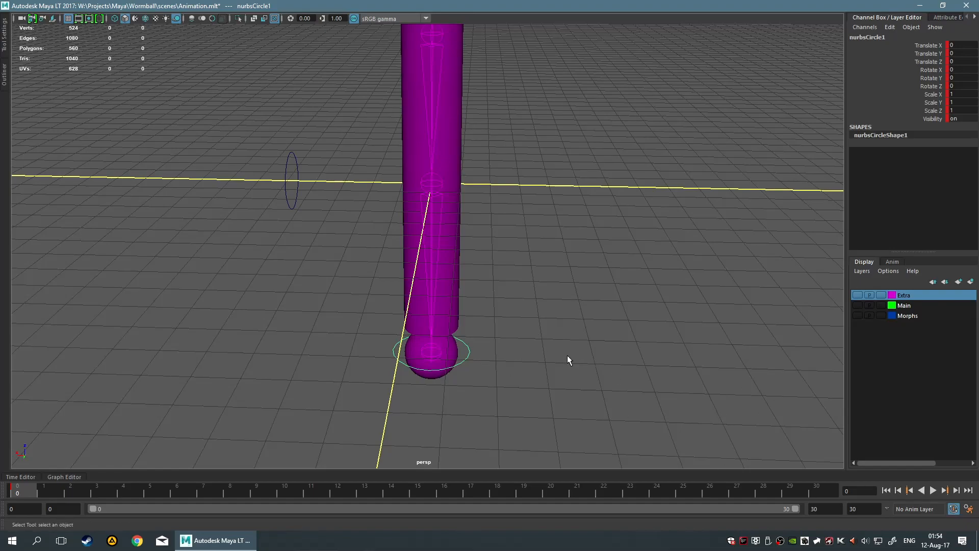
# - At frame 15, raise the ball-end control to about Translate X -4.74 and Translate Z 10.53 so the limb folds
pyautogui.press('w')
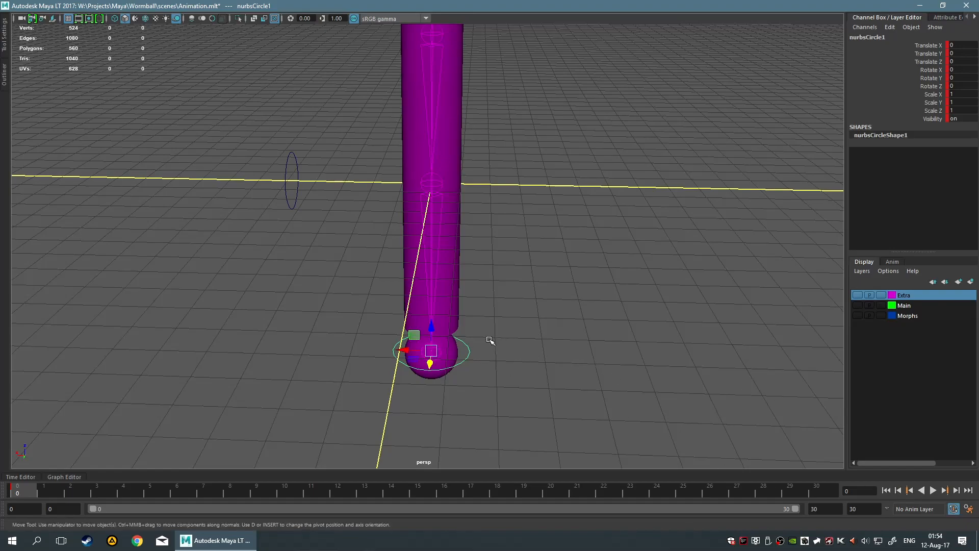
pyautogui.scroll(-2, 541, 294)
pyautogui.keyDown('alt'); pyautogui.moveTo(542, 295); pyautogui.dragTo(527, 303, button='middle'); pyautogui.keyUp('alt')
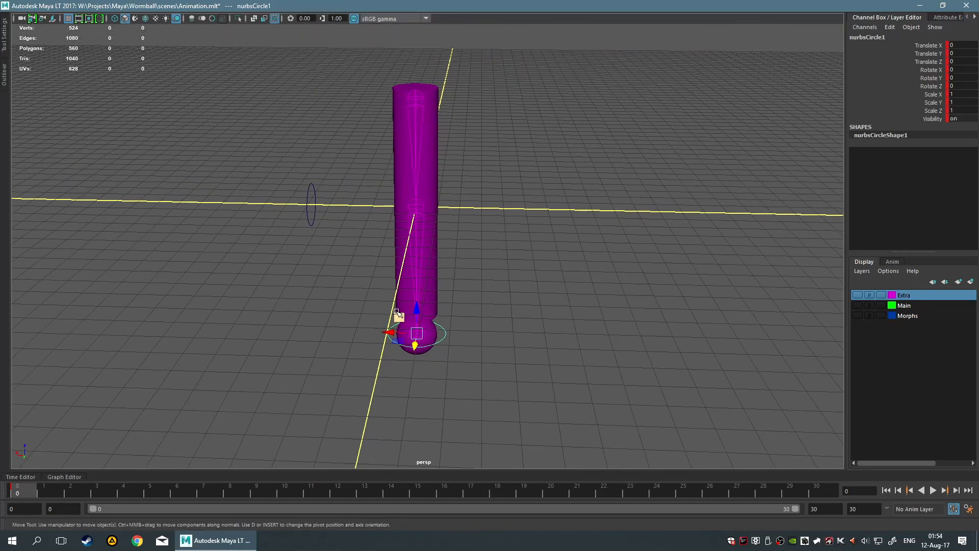
pyautogui.moveTo(339, 493); pyautogui.dragTo(412, 488)
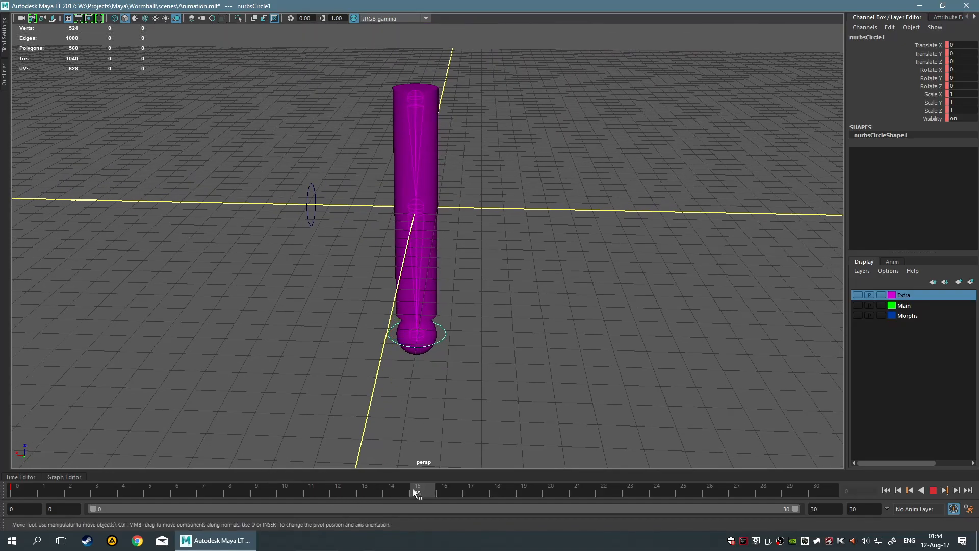
pyautogui.moveTo(400, 318); pyautogui.dragTo(507, 104)
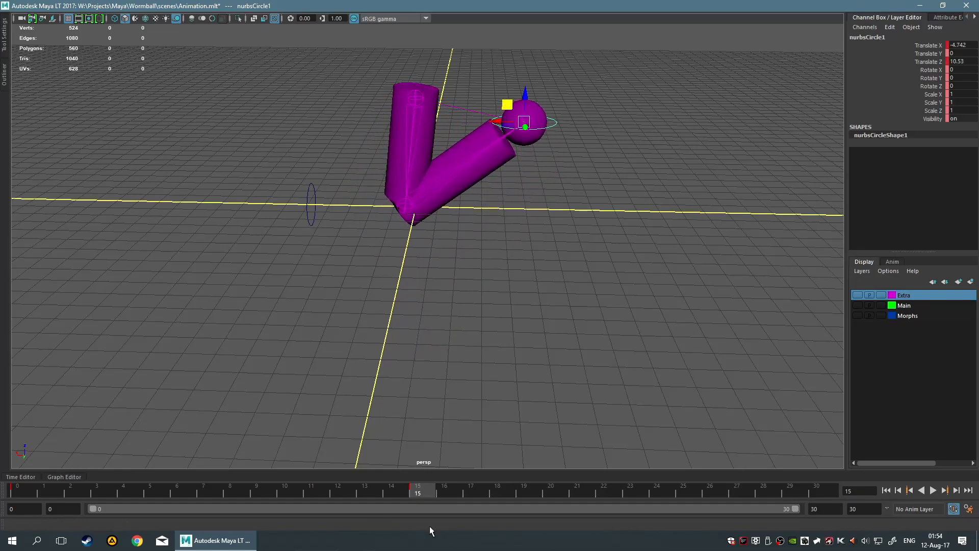
# - At frame 20, move the ball-end control outward to about Translate X -11.1 and Translate Z 11.16
pyautogui.hotkey('alt', 'v')
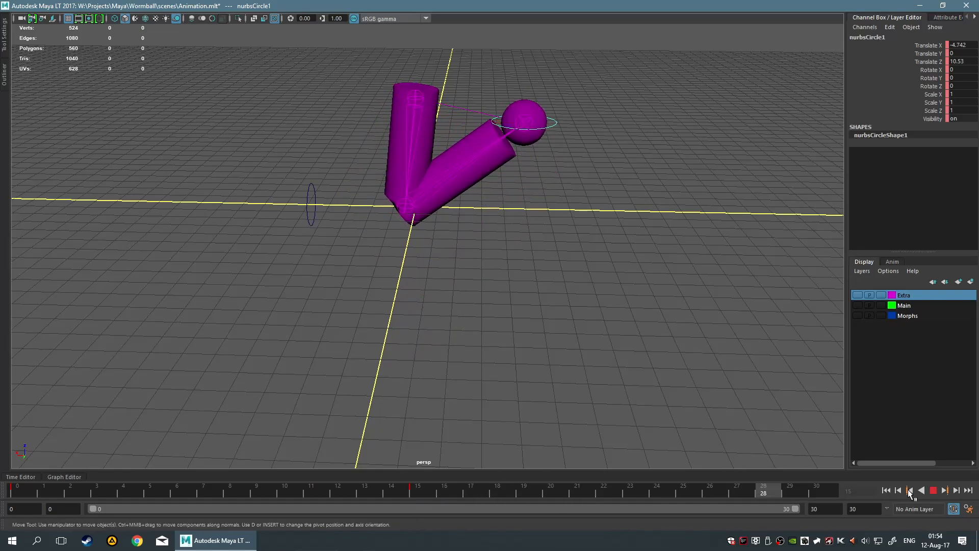
pyautogui.click(632, 492)
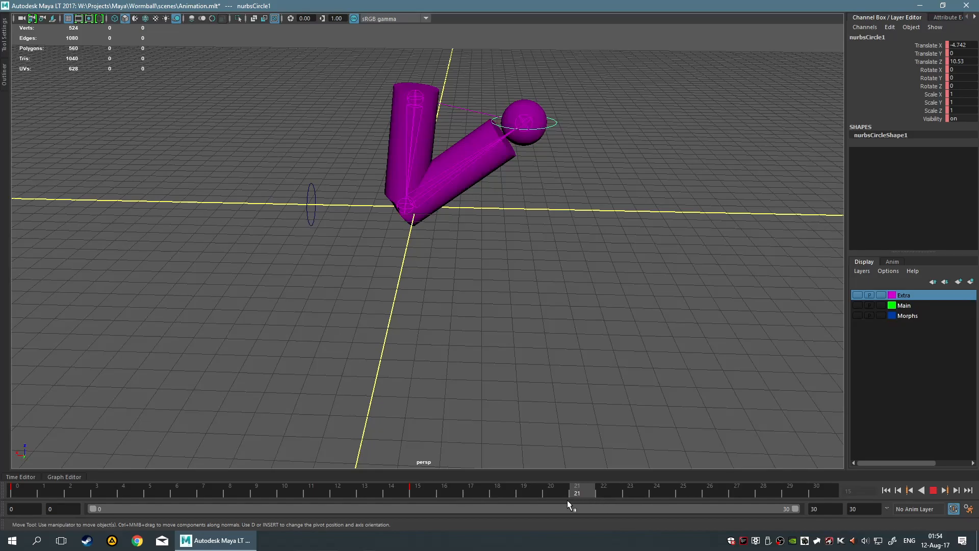
pyautogui.moveTo(570, 500); pyautogui.dragTo(561, 499)
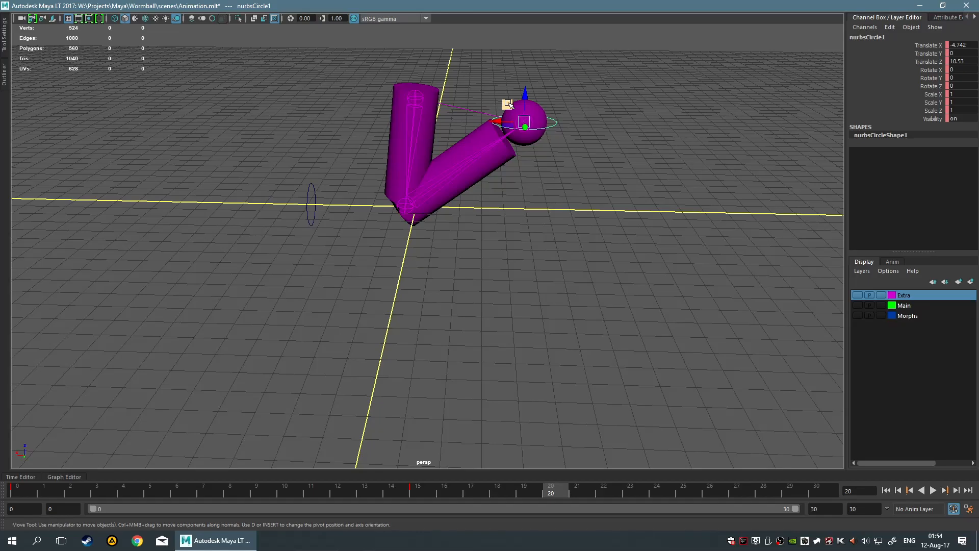
pyautogui.moveTo(508, 104); pyautogui.dragTo(658, 92)
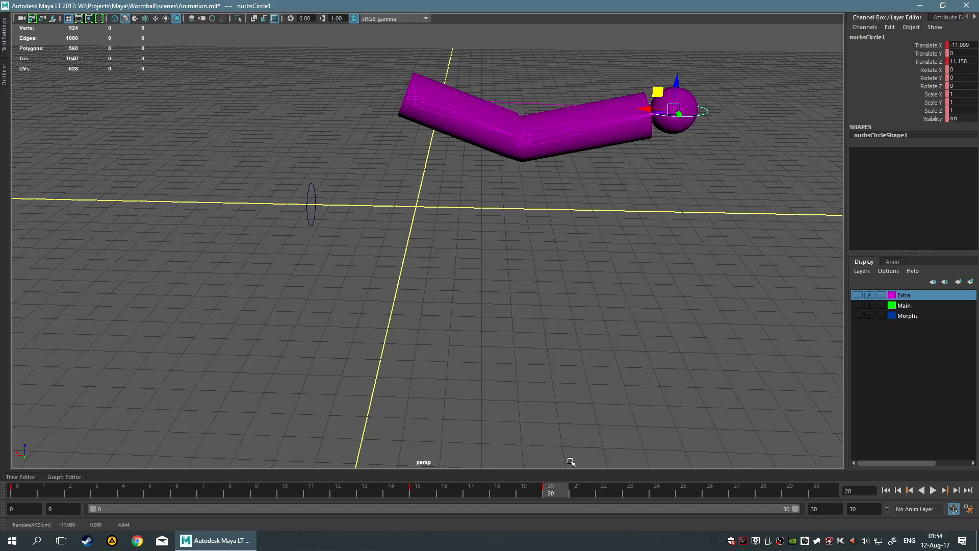
# - Select the separate circle control beside the limb's middle joint
pyautogui.keyDown('alt'); pyautogui.moveTo(457, 319); pyautogui.dragTo(520, 300); pyautogui.keyUp('alt')
pyautogui.click(337, 237)
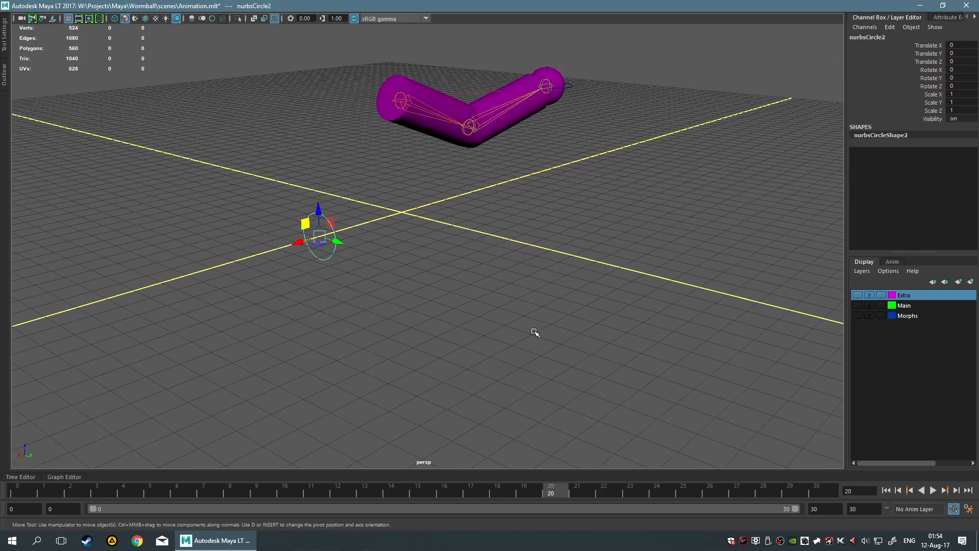
pyautogui.keyDown('alt'); pyautogui.moveTo(424, 285); pyautogui.dragTo(454, 289); pyautogui.keyUp('alt')
pyautogui.keyDown('alt'); pyautogui.moveTo(395, 275); pyautogui.dragTo(466, 239); pyautogui.keyUp('alt')
pyautogui.click(432, 280)
pyautogui.keyDown('alt'); pyautogui.moveTo(636, 290); pyautogui.dragTo(584, 284); pyautogui.keyUp('alt')
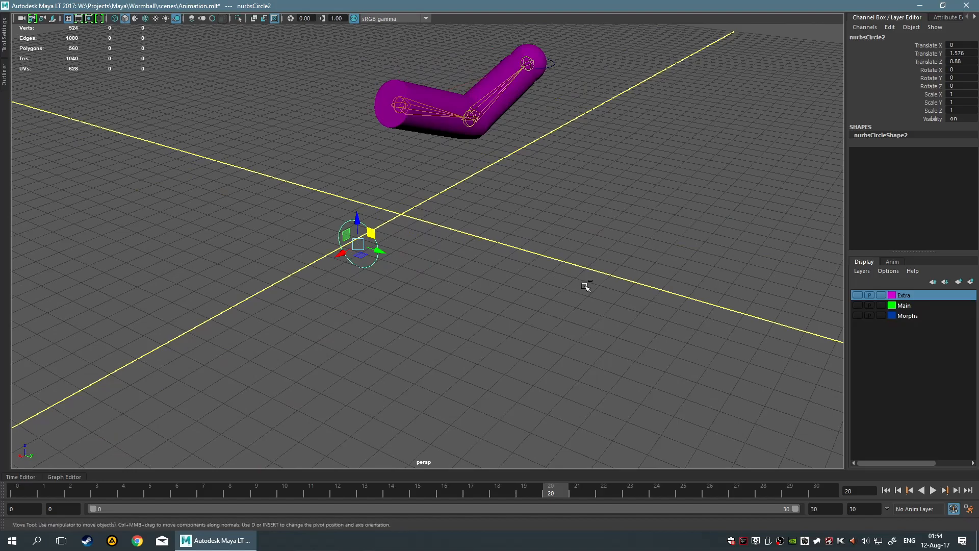
pyautogui.hotkey('ctrl', 'z')
# - Key the middle-joint control at frame 0, and key it at frame 20 moved to about Translate Y 1.77 and Translate Z 0.79
pyautogui.moveTo(552, 488); pyautogui.dragTo(16, 489)
pyautogui.press('s')
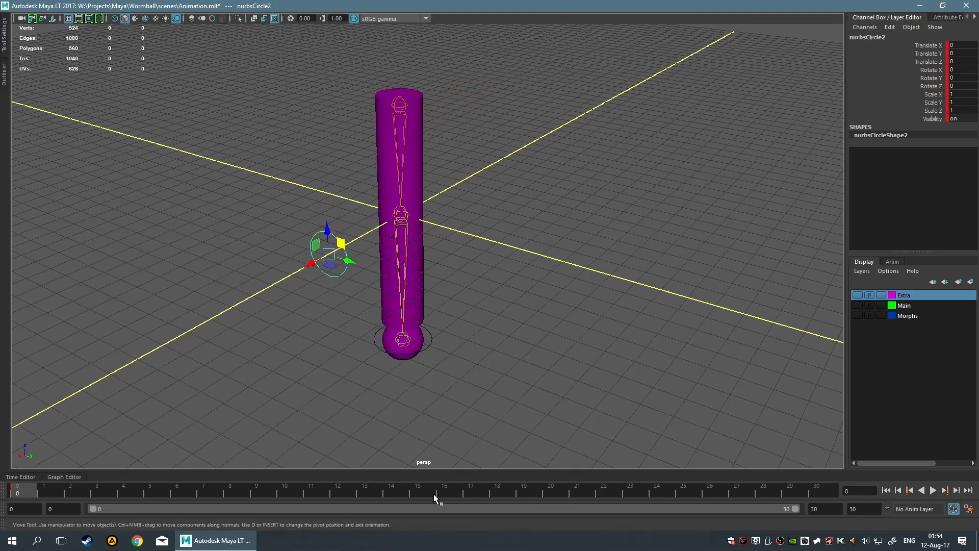
pyautogui.moveTo(434, 494); pyautogui.dragTo(547, 492)
pyautogui.keyDown('alt'); pyautogui.moveTo(491, 445); pyautogui.dragTo(470, 238); pyautogui.keyUp('alt')
pyautogui.press('s')
pyautogui.keyDown('alt'); pyautogui.moveTo(719, 197); pyautogui.dragTo(581, 256); pyautogui.keyUp('alt')
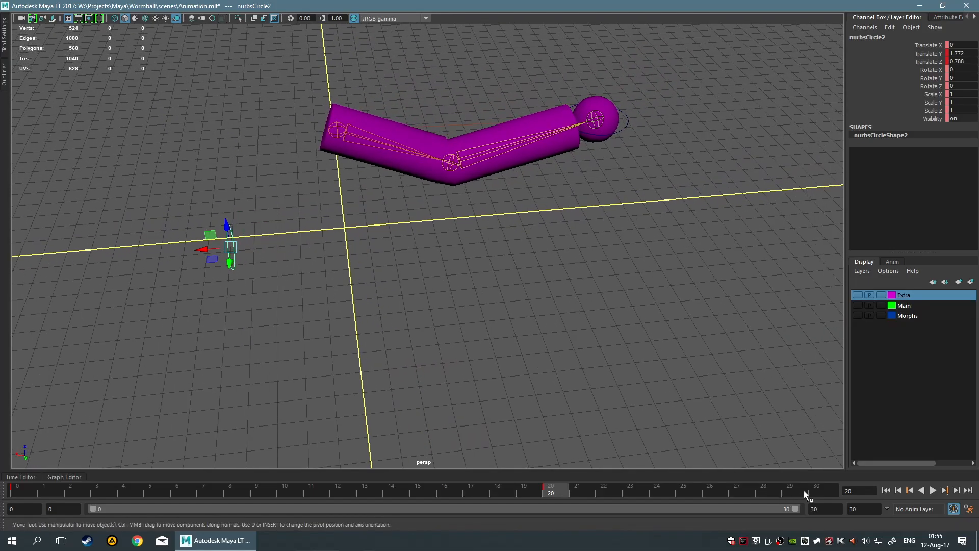
# - At frame 30, pull the ball-end control back to about Translate X -4.81 and Translate Z 10.64
pyautogui.click(816, 491)
pyautogui.click(629, 125)
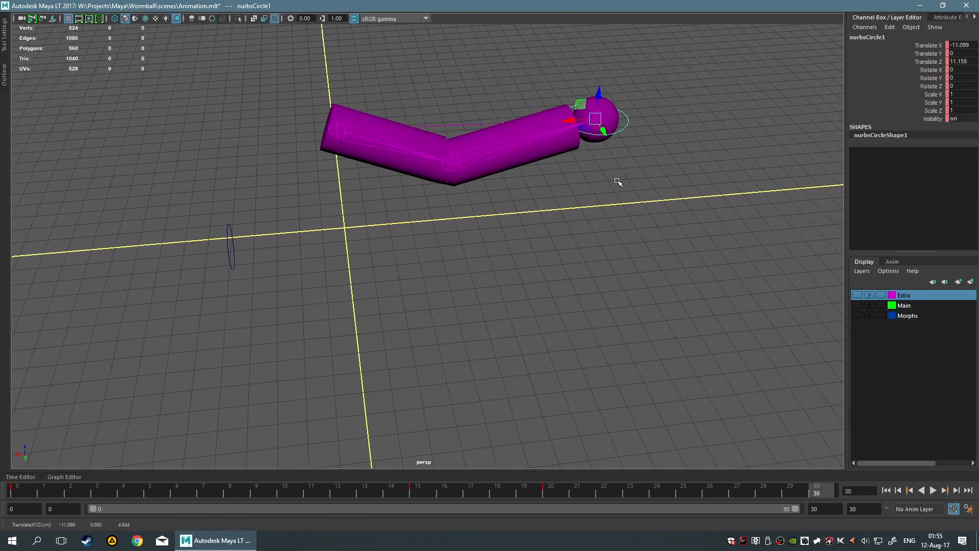
pyautogui.moveTo(581, 105); pyautogui.dragTo(434, 126)
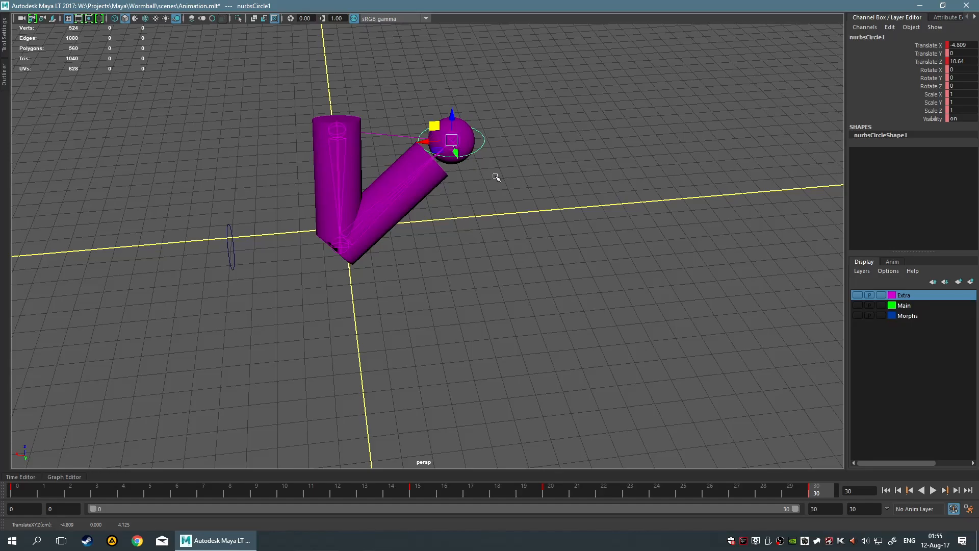
# - Set the middle-joint control's Translate Y and Translate Z to 0 at frame 30 and clear the selection
pyautogui.moveTo(191, 215); pyautogui.dragTo(239, 263)
pyautogui.moveTo(960, 52); pyautogui.dragTo(961, 62)
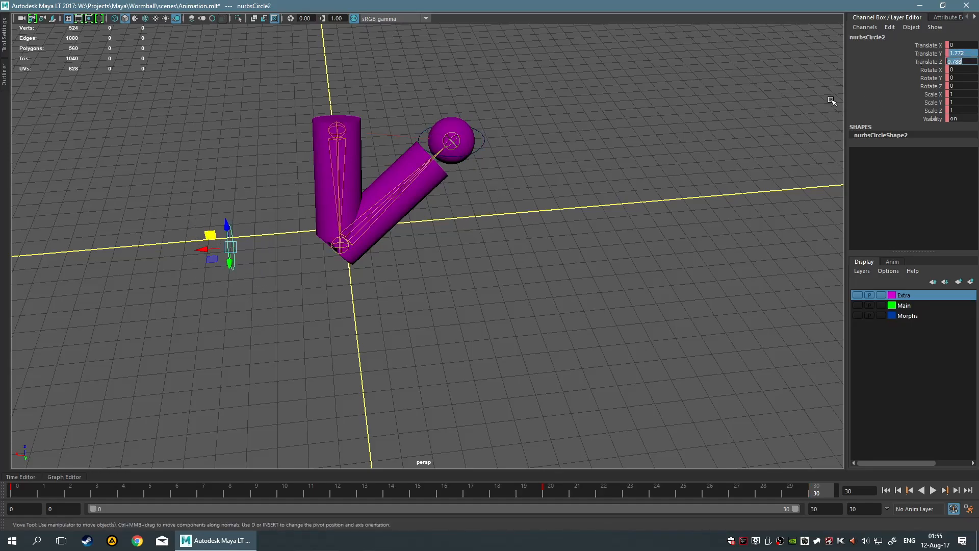
pyautogui.write('0')
pyautogui.press('Return')
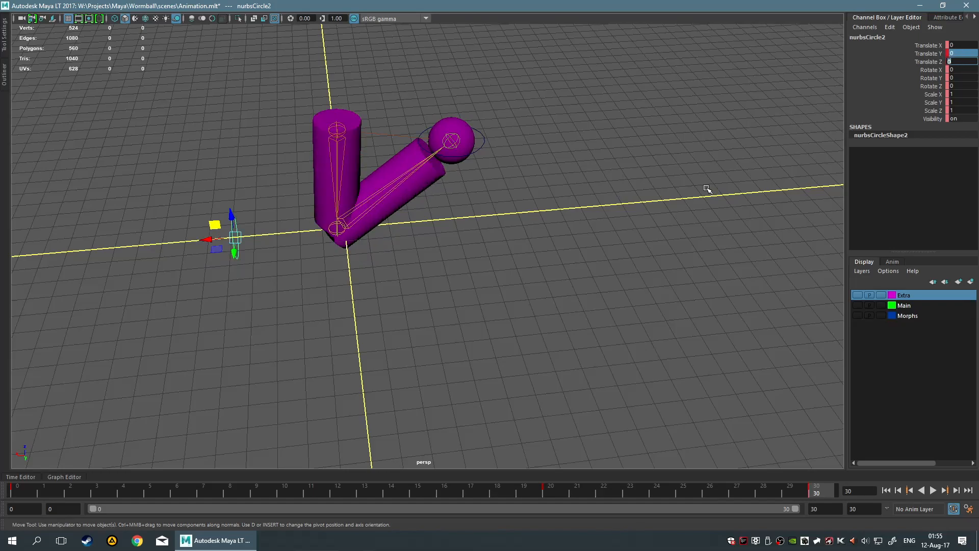
pyautogui.click(603, 244)
# - Play back the limb animation from different angles, stop it and return to frame 0
pyautogui.keyDown('alt'); pyautogui.moveTo(520, 302); pyautogui.dragTo(616, 293); pyautogui.keyUp('alt')
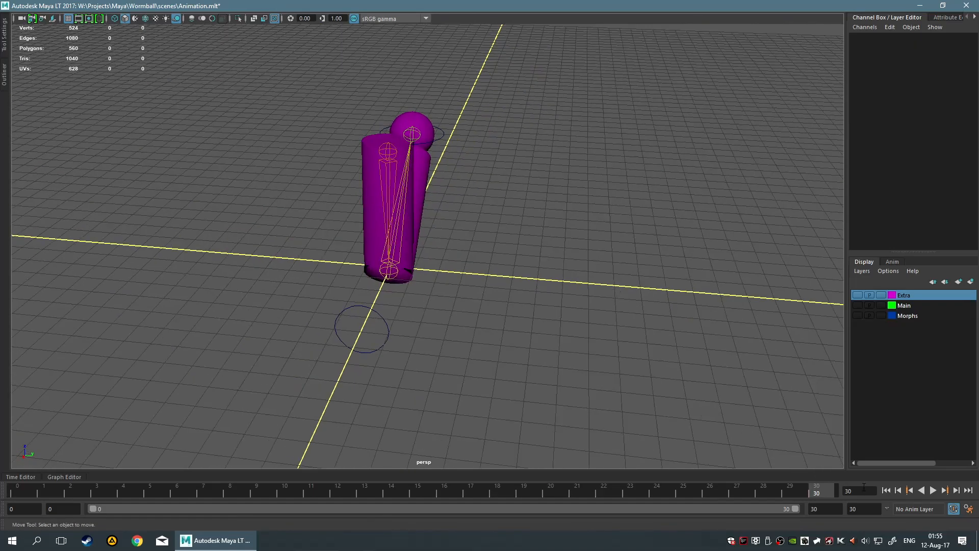
pyautogui.click(934, 490)
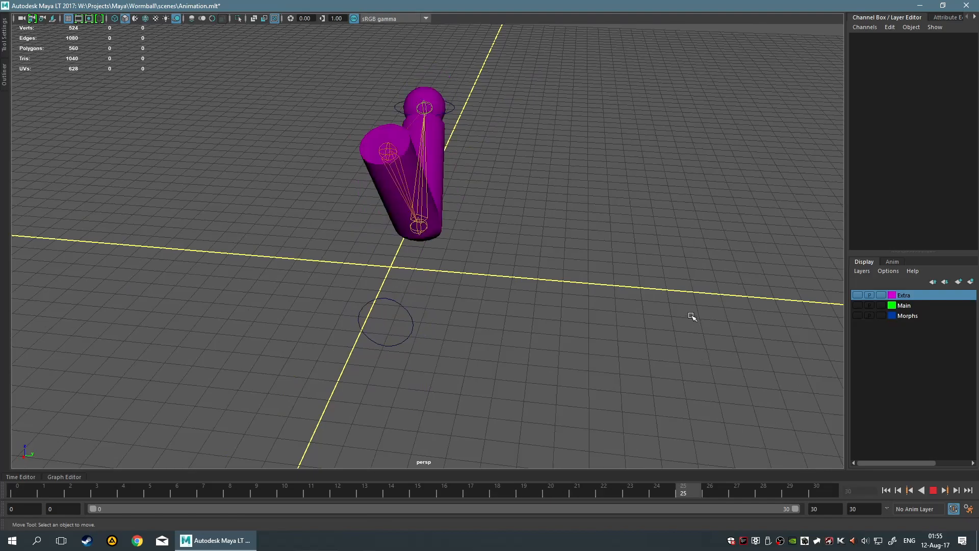
pyautogui.keyDown('alt'); pyautogui.moveTo(682, 280); pyautogui.dragTo(572, 240); pyautogui.keyUp('alt')
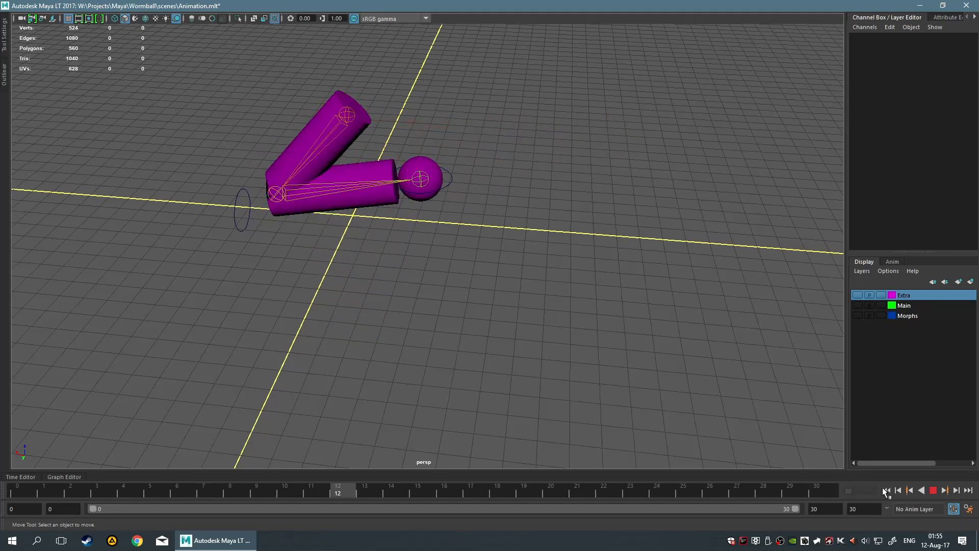
pyautogui.click(932, 491)
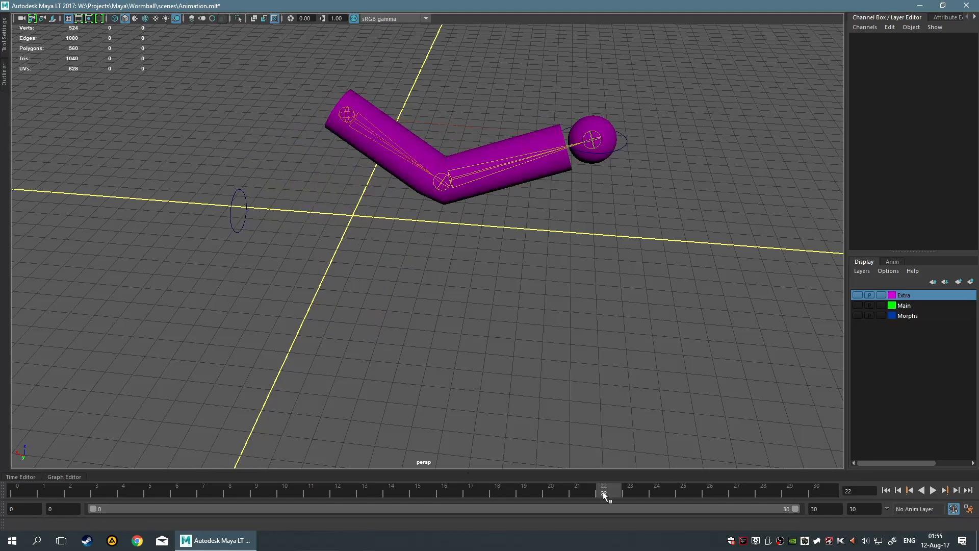
pyautogui.moveTo(610, 492); pyautogui.dragTo(17, 492)
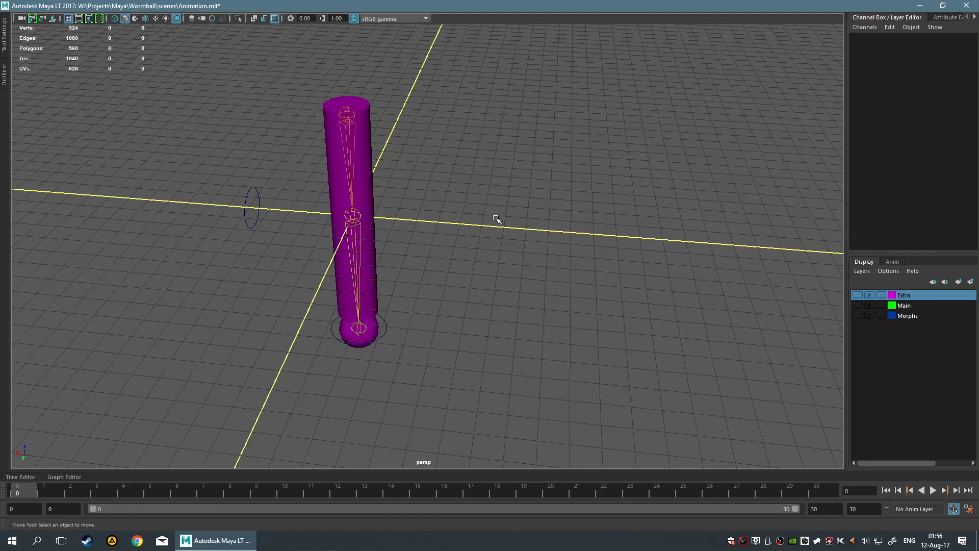
# - Open the Graph Editor, display the ball-end control's animation curves and enlarge the editor area
pyautogui.press('space')
pyautogui.click(75, 473)
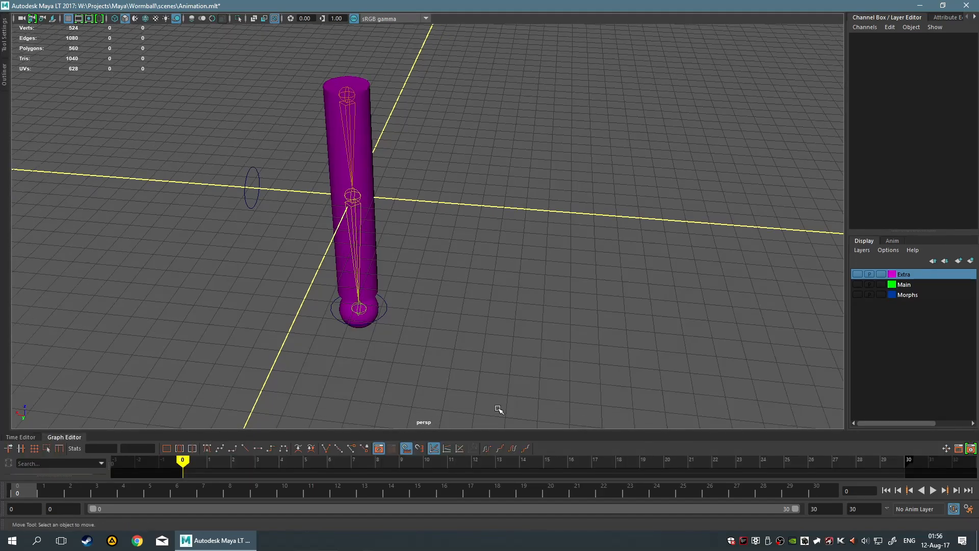
pyautogui.click(337, 319)
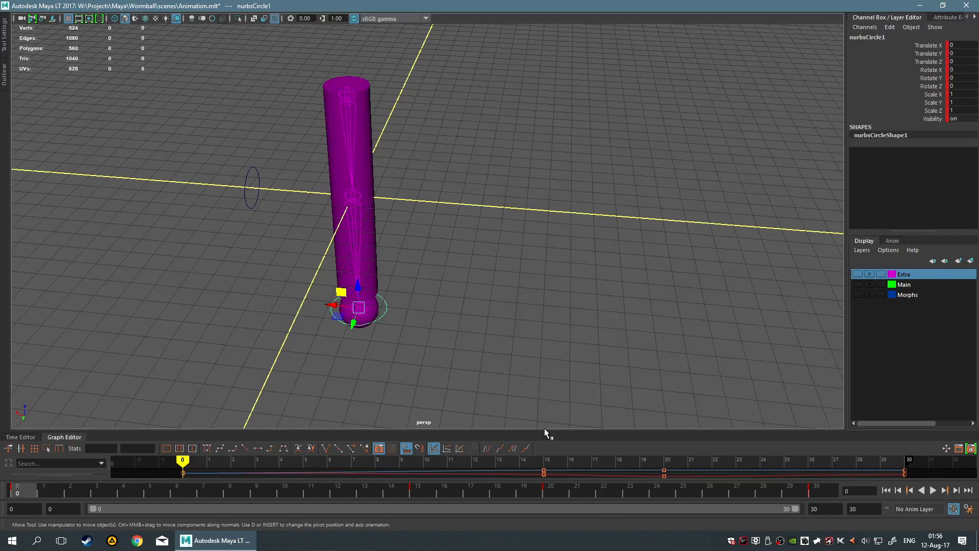
pyautogui.moveTo(544, 430); pyautogui.dragTo(536, 314)
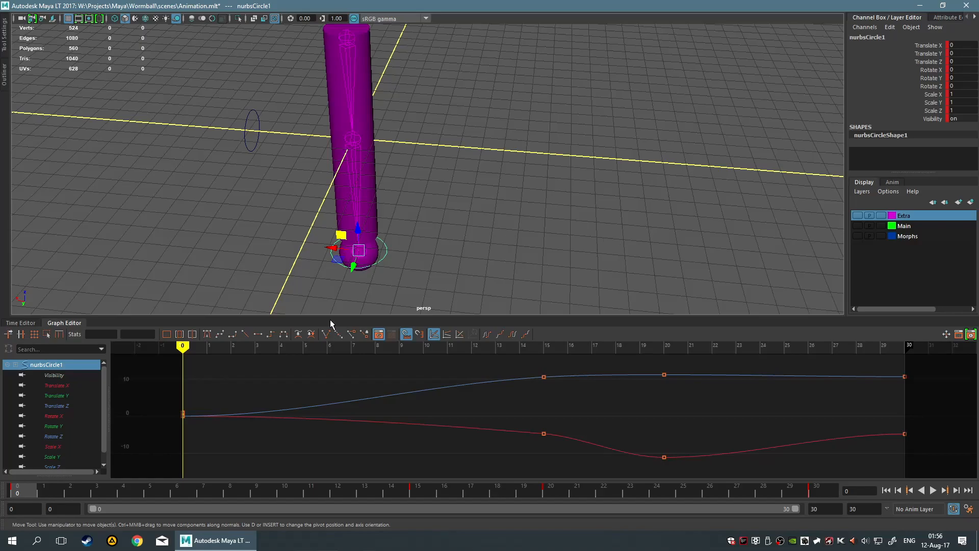
# - Scrub through the first three frames against the ball-end control's curves and return to frame 0
pyautogui.moveTo(185, 349); pyautogui.dragTo(231, 349)
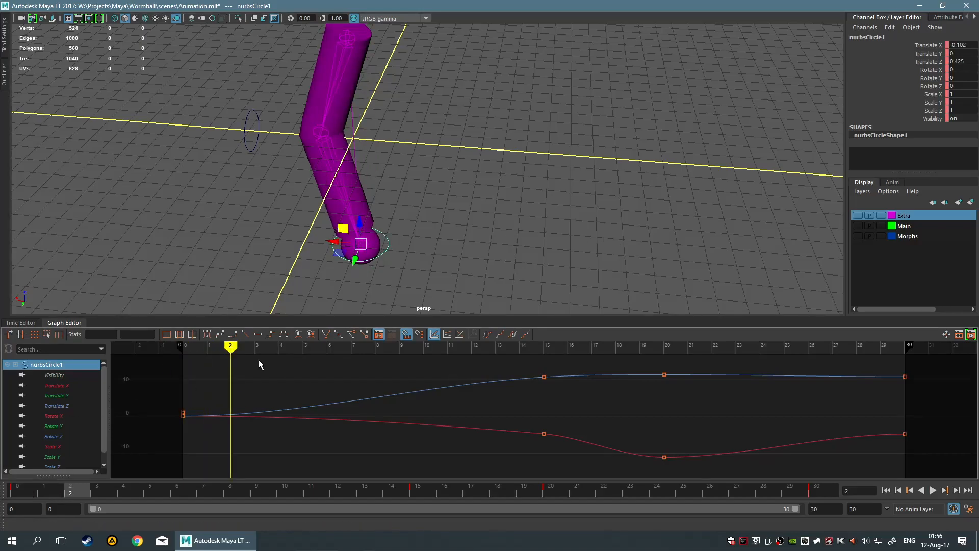
pyautogui.click(93, 493)
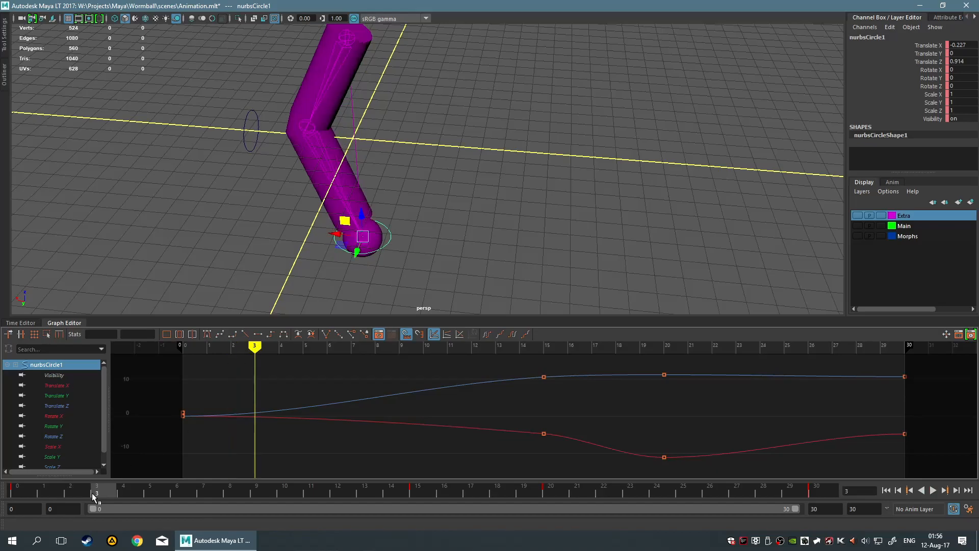
pyautogui.moveTo(254, 346); pyautogui.dragTo(189, 407)
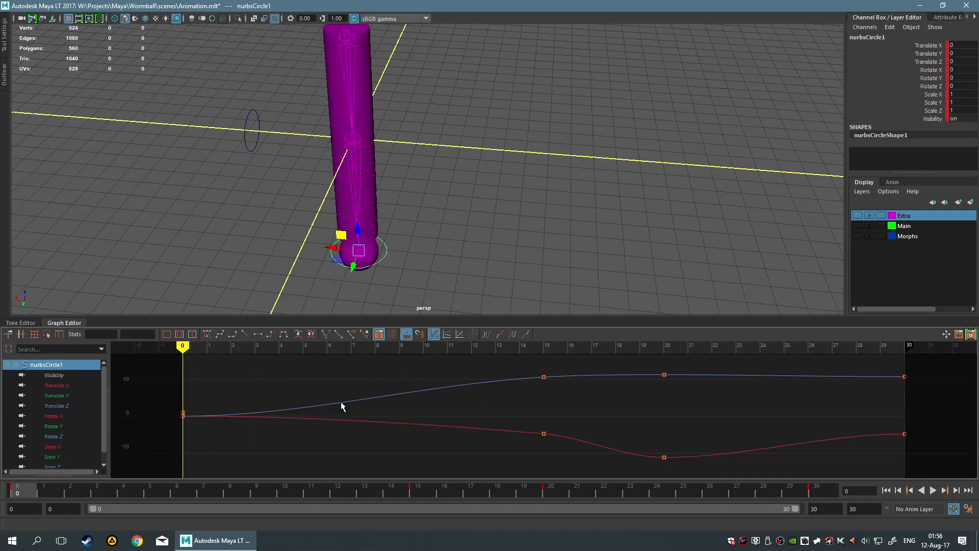
# - Delete the ball-end control's keys on Translate Y, all Rotate and Scale channels, and Visibility
pyautogui.click(933, 53)
pyautogui.keyDown('ctrl'); pyautogui.moveTo(932, 73); pyautogui.dragTo(937, 119); pyautogui.keyUp('ctrl')
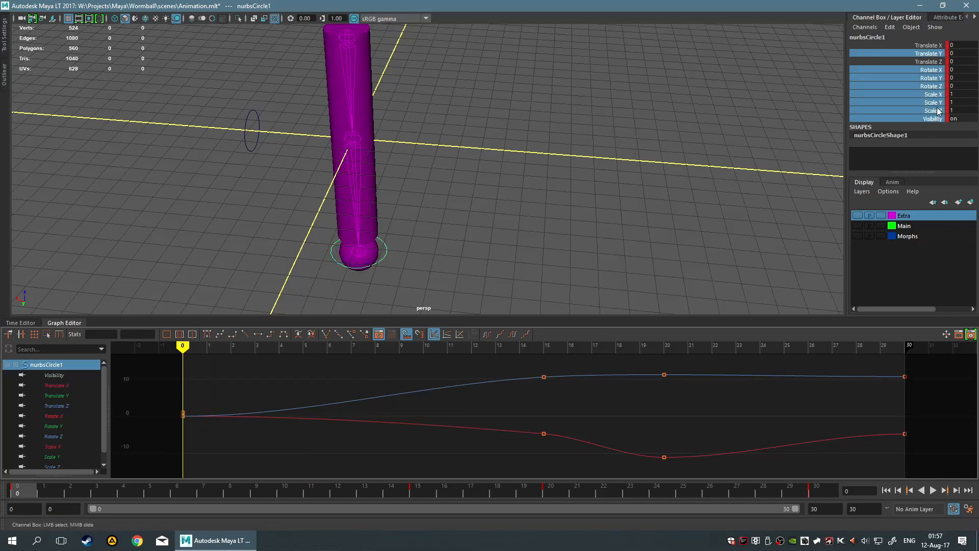
pyautogui.rightClick(926, 98)
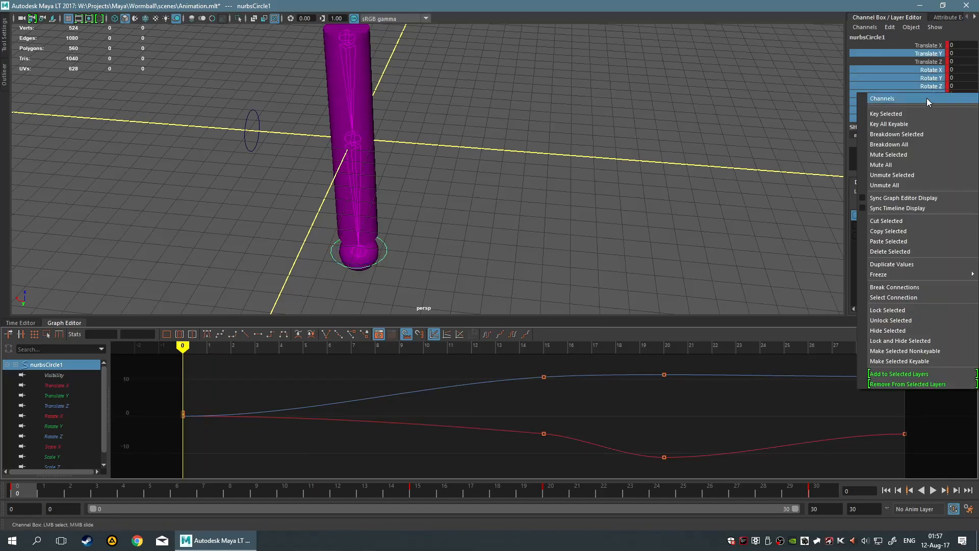
pyautogui.click(913, 250)
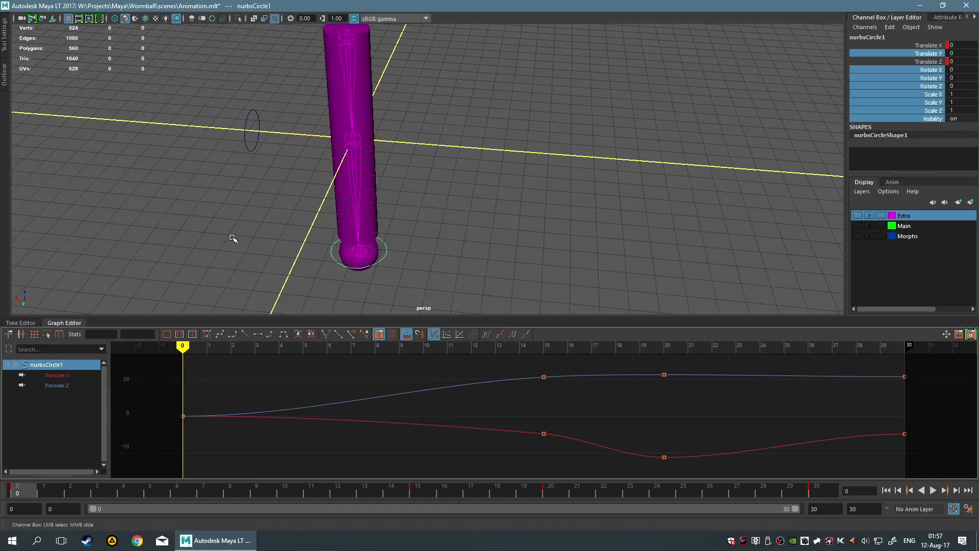
# - Add the middle-joint control to the selection and view both controls' channels in the Graph Editor
pyautogui.keyDown('shift'); pyautogui.moveTo(206, 96); pyautogui.dragTo(278, 176); pyautogui.keyUp('shift')
pyautogui.scroll(-1, 65, 403)
pyautogui.scroll(1, 64, 406)
pyautogui.scroll(-1, 63, 408)
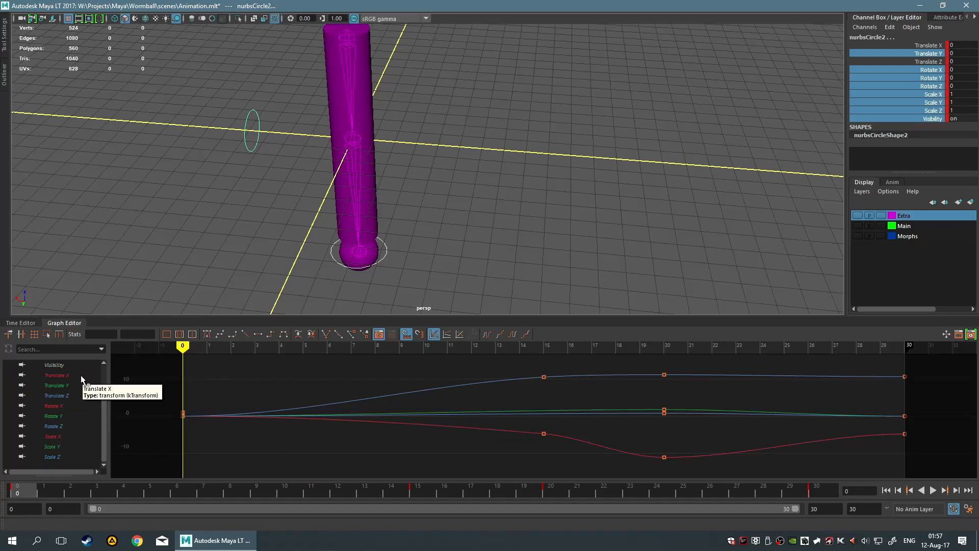
# - Inspect the middle-joint control's individual channels in the Graph Editor, including Rotate and Visibility, and display all of its curves together
pyautogui.rightClick(62, 417)
pyautogui.click(62, 417)
pyautogui.rightClick(59, 416)
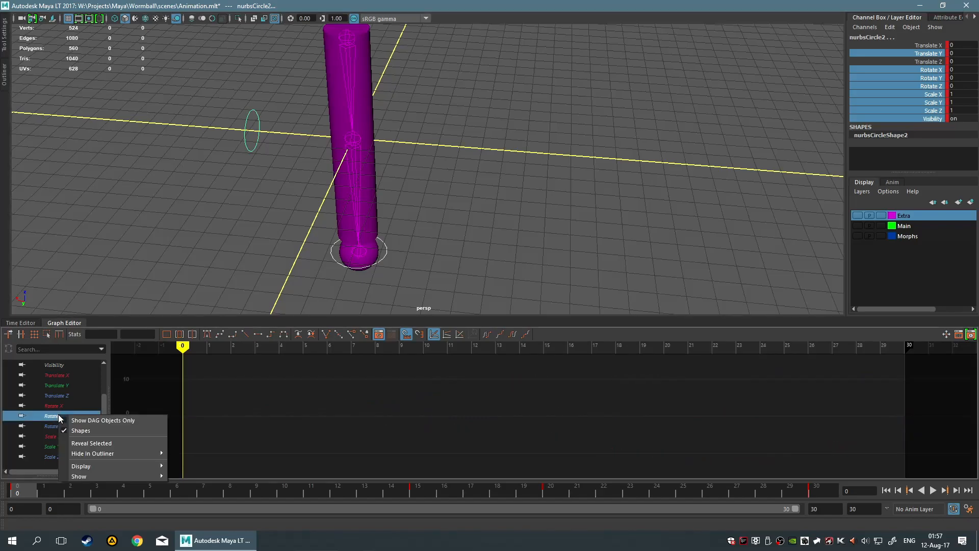
pyautogui.click(46, 418)
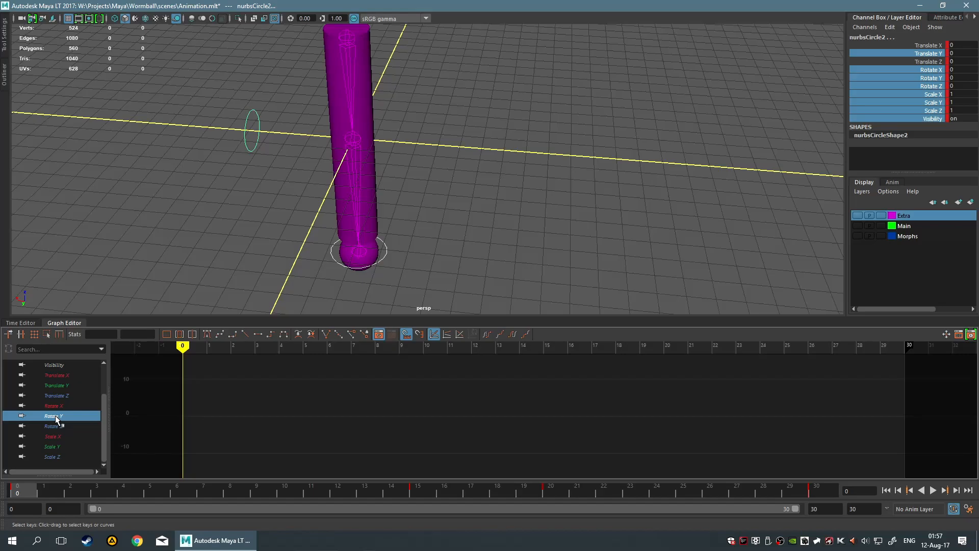
pyautogui.click(60, 403)
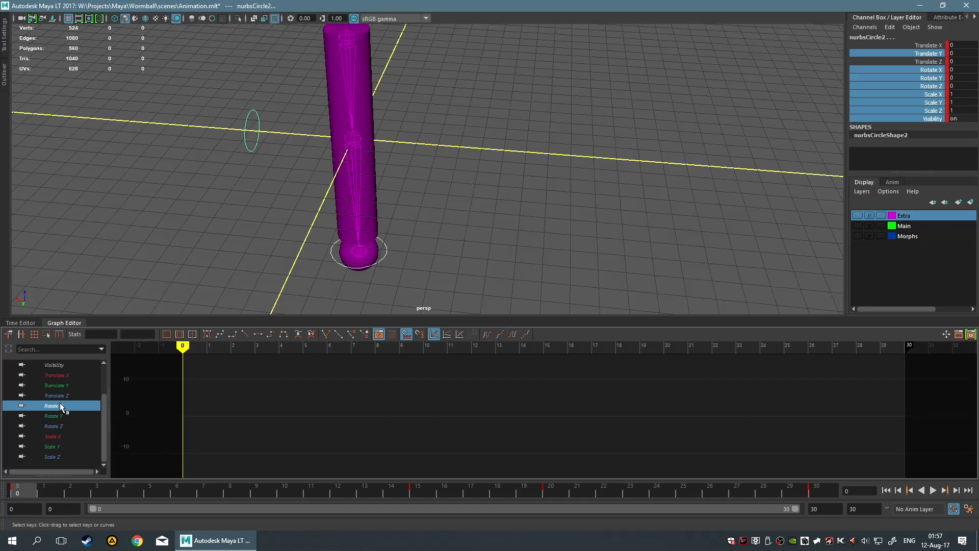
pyautogui.click(60, 454)
pyautogui.click(59, 416)
pyautogui.moveTo(54, 397); pyautogui.dragTo(60, 442)
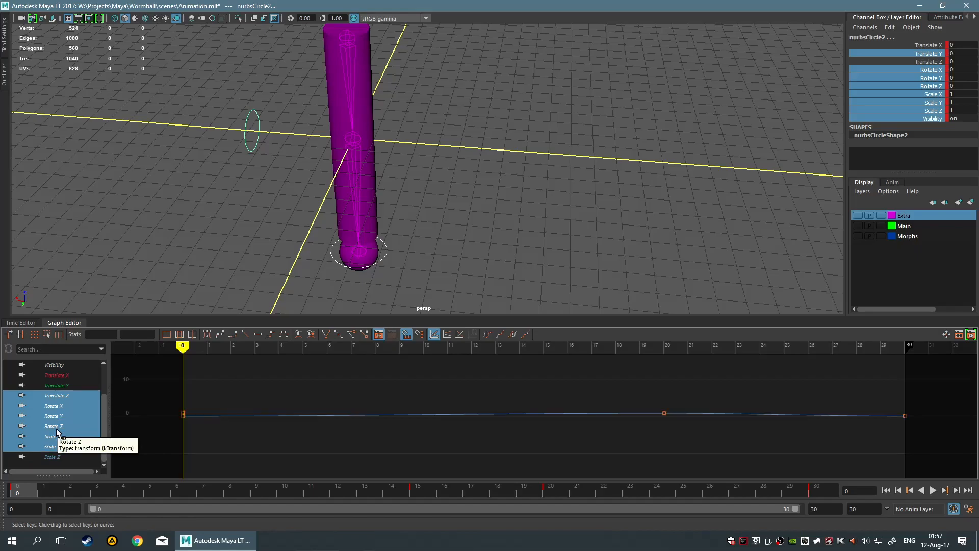
pyautogui.click(67, 408)
pyautogui.scroll(2, 70, 405)
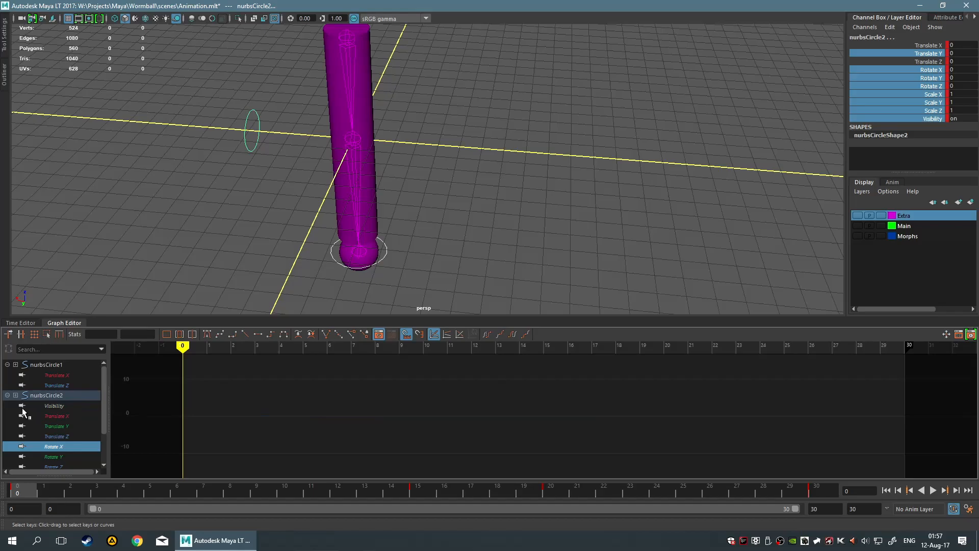
pyautogui.click(61, 405)
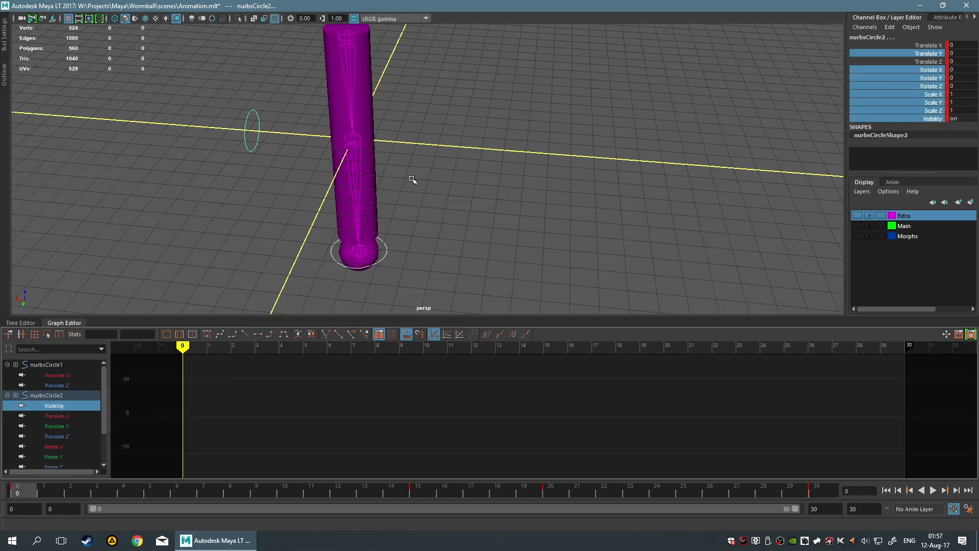
pyautogui.click(50, 397)
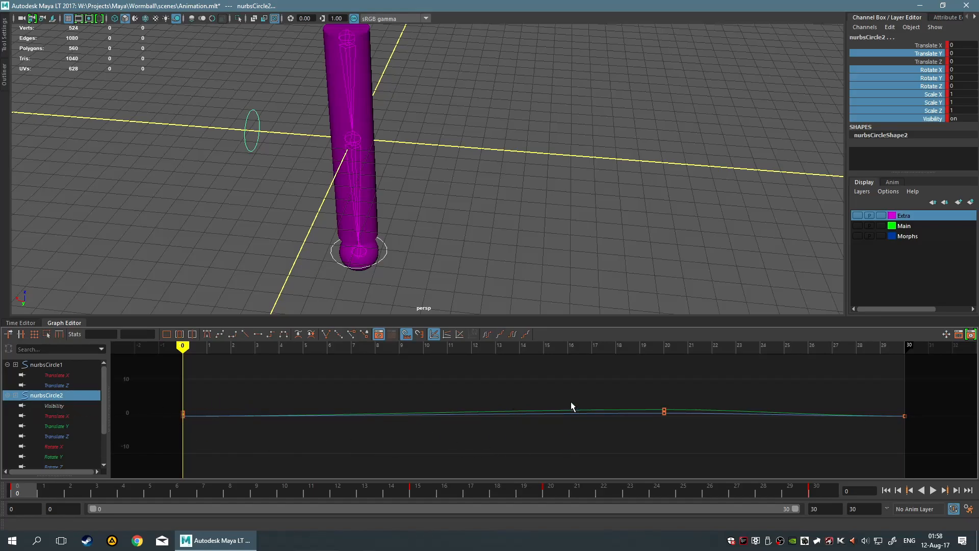
# - Try to delete both selected controls' keys on Translate X and all Rotate, Scale and Visibility channels, and undo the deletion
pyautogui.keyDown('ctrl'); pyautogui.click(931, 54); pyautogui.keyUp('ctrl')
pyautogui.keyDown('ctrl'); pyautogui.click(931, 46); pyautogui.keyUp('ctrl')
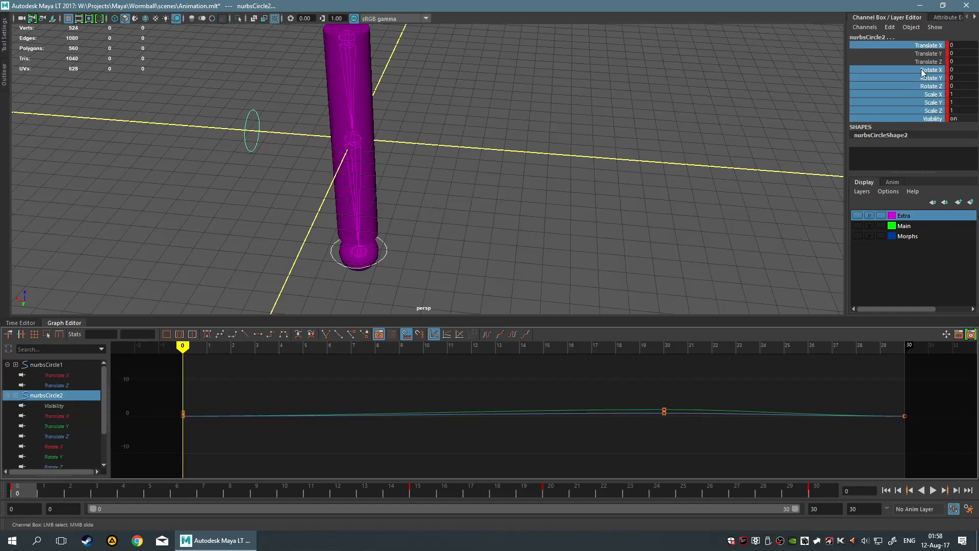
pyautogui.rightClick(931, 97)
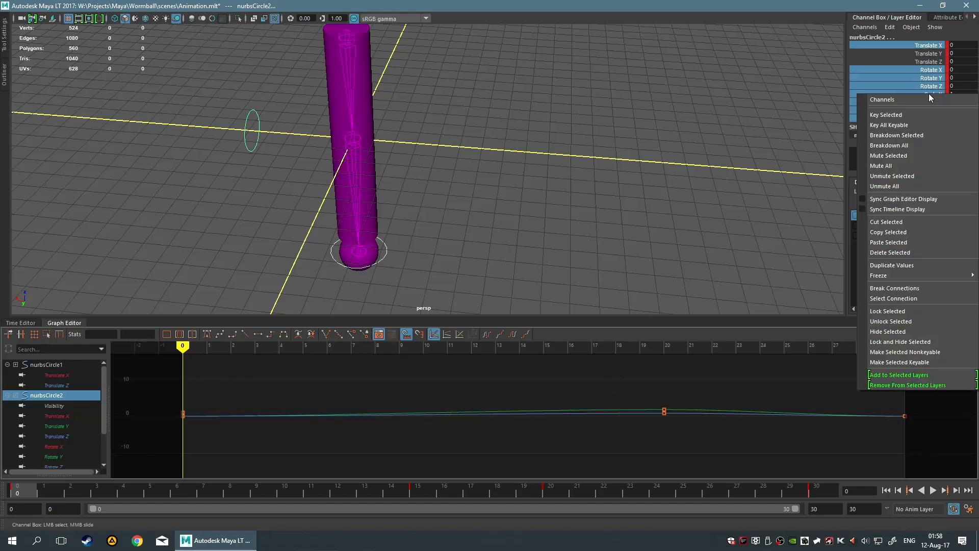
pyautogui.click(887, 253)
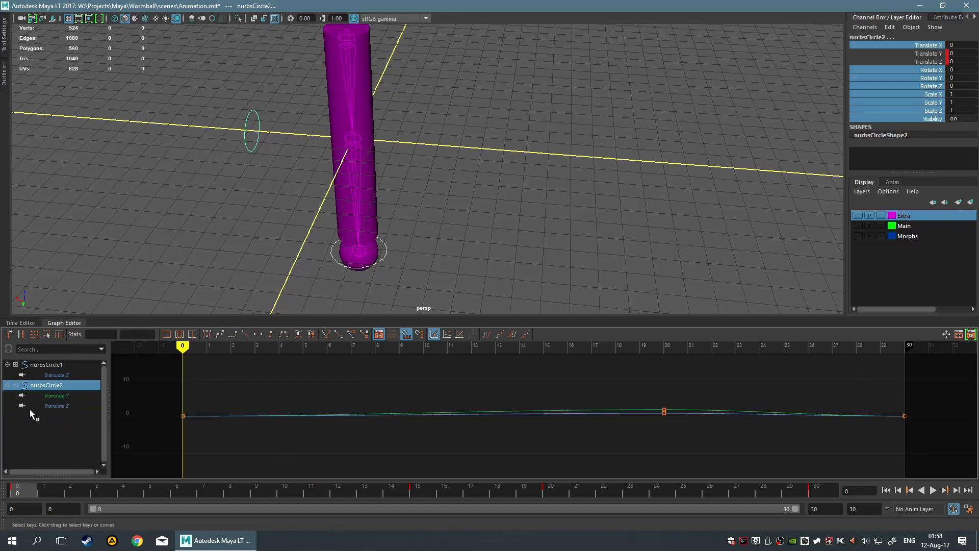
pyautogui.click(35, 364)
pyautogui.scroll(-4, 361, 433)
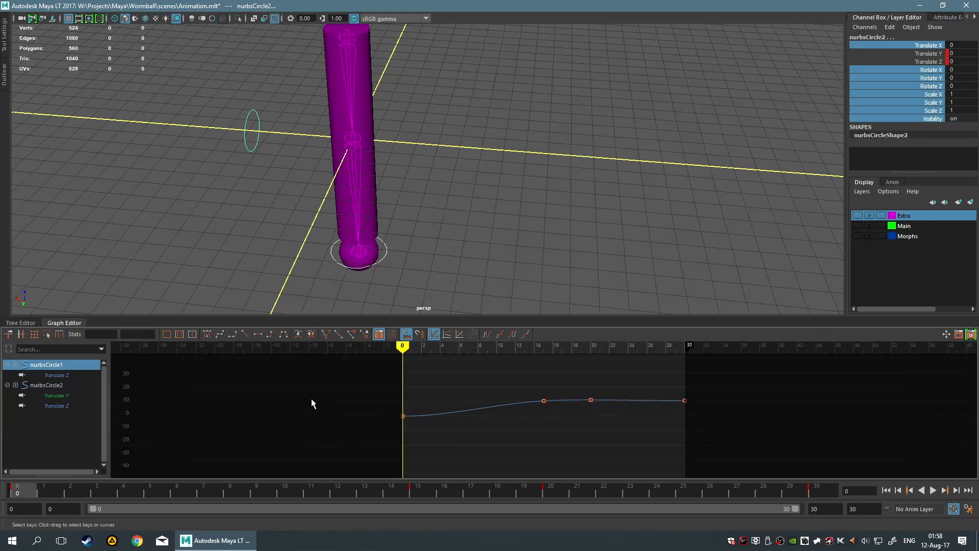
pyautogui.press('s')
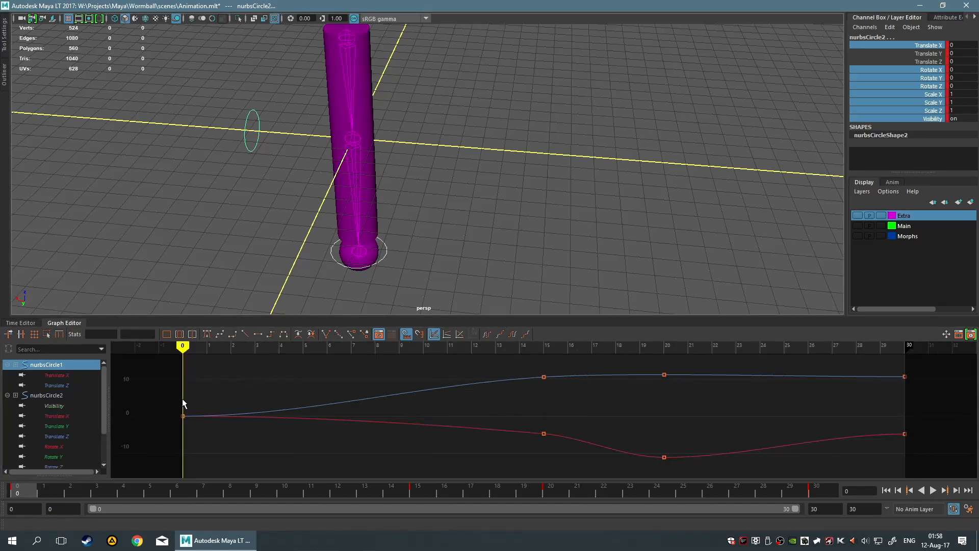
# - Retry the key deletion on Translate X, Rotate, Scale and Visibility with only nurbsCircle2 highlighted in the Graph Editor, and undo it
pyautogui.click(57, 394)
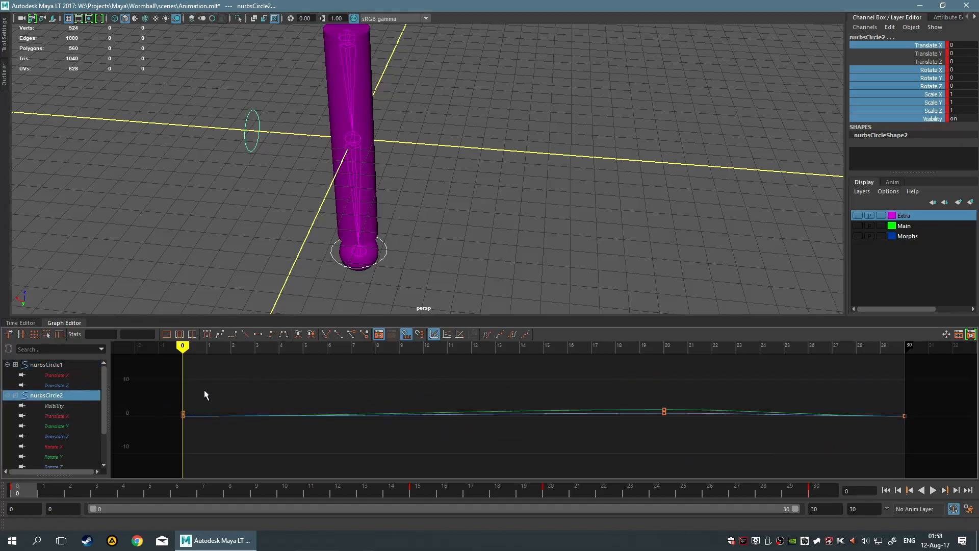
pyautogui.keyDown('ctrl'); pyautogui.click(929, 46); pyautogui.keyUp('ctrl')
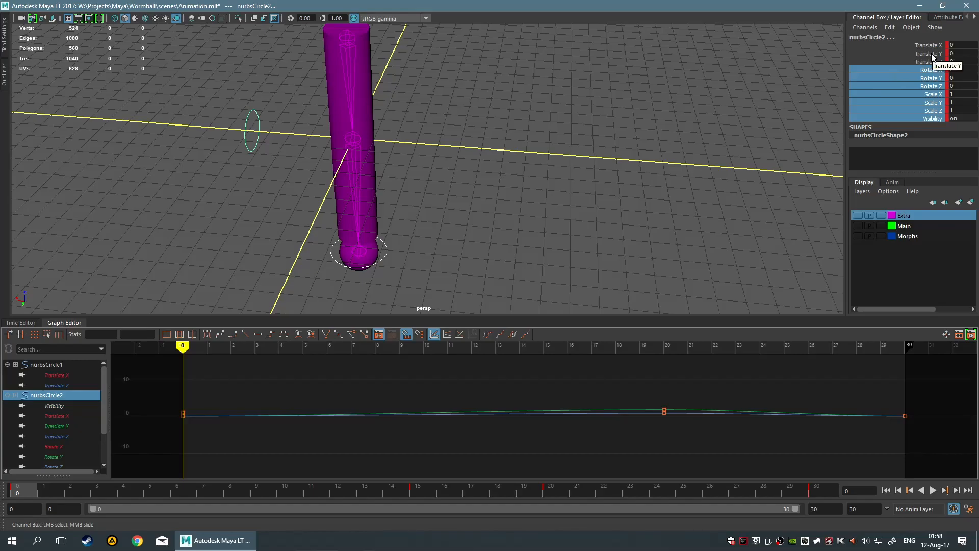
pyautogui.keyDown('ctrl'); pyautogui.click(929, 46); pyautogui.keyUp('ctrl')
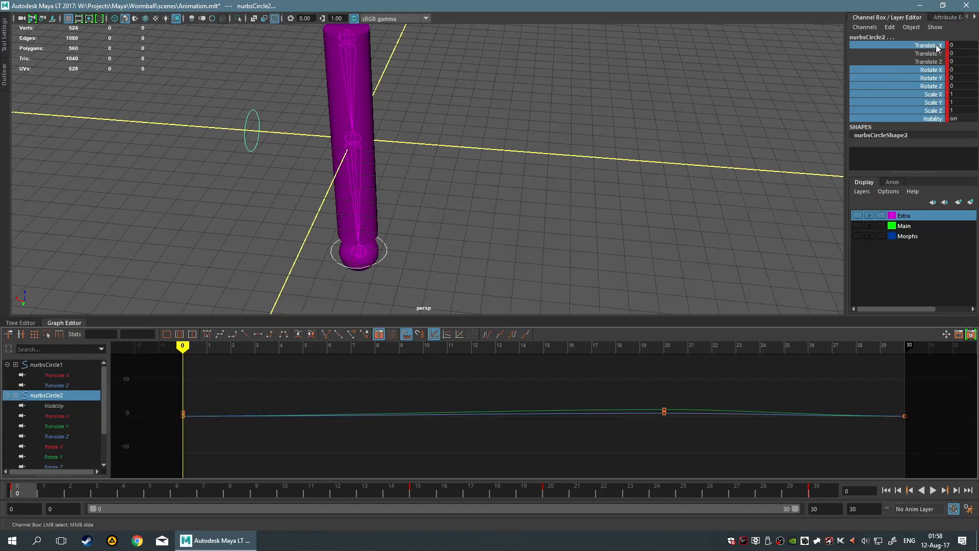
pyautogui.rightClick(918, 118)
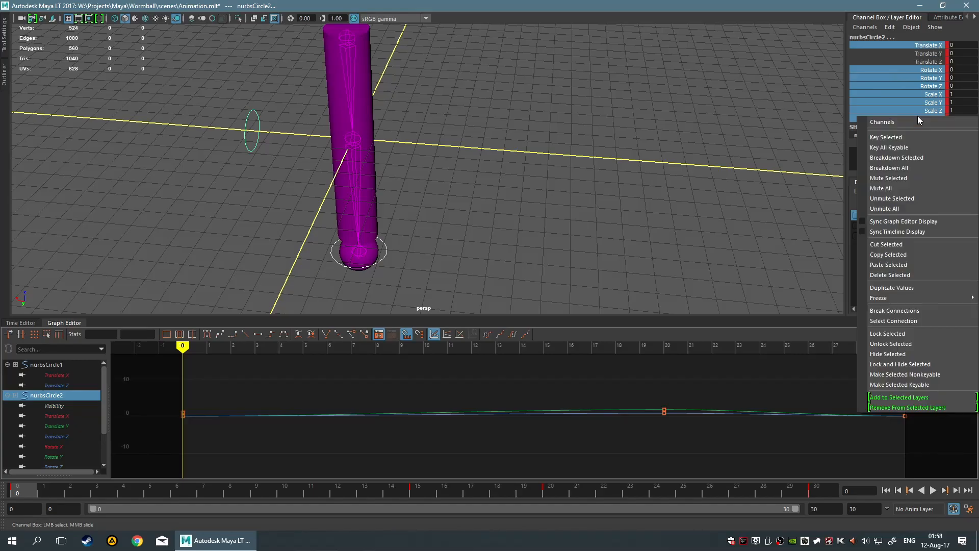
pyautogui.click(907, 275)
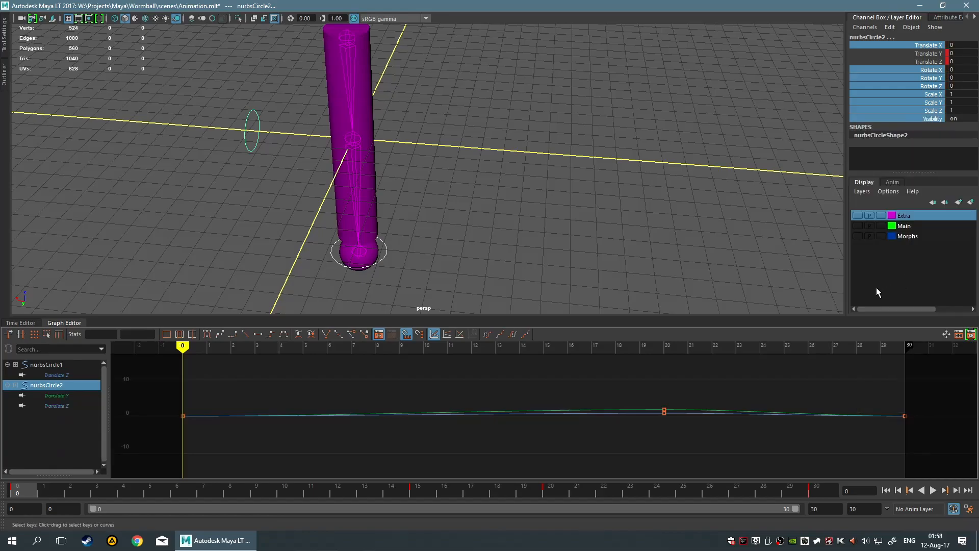
pyautogui.hotkey('ctrl', 'z')
# - Select only the middle-joint control and delete its keys on Translate X, all Rotate and Scale channels, and Visibility
pyautogui.click(68, 412)
pyautogui.click(197, 149)
pyautogui.moveTo(219, 129); pyautogui.dragTo(294, 210)
pyautogui.press('w')
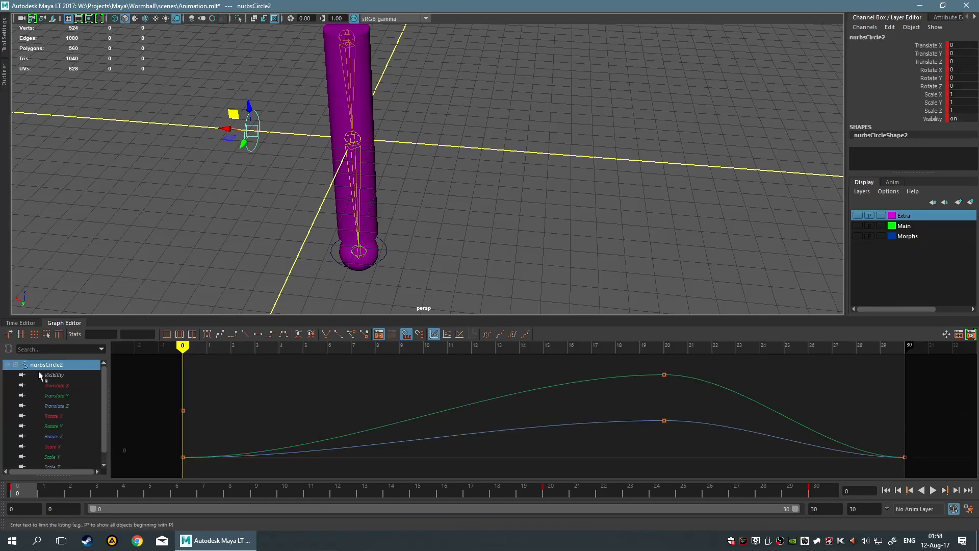
pyautogui.click(935, 46)
pyautogui.keyDown('ctrl'); pyautogui.moveTo(931, 73); pyautogui.dragTo(935, 120); pyautogui.keyUp('ctrl')
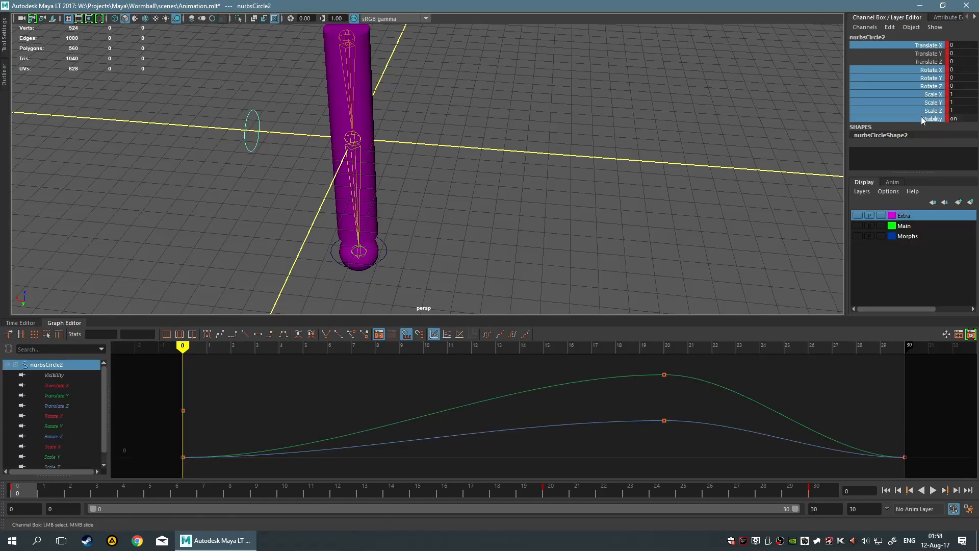
pyautogui.rightClick(923, 103)
pyautogui.click(925, 263)
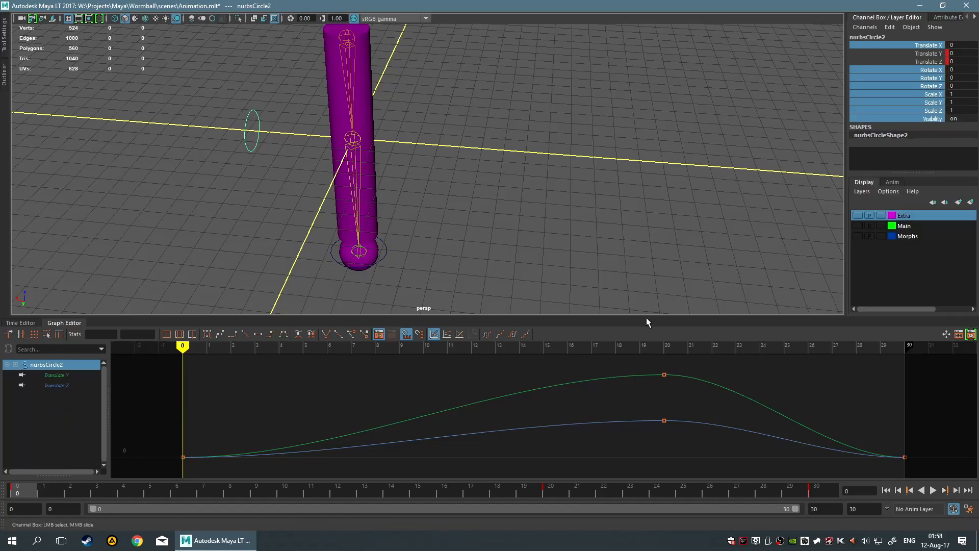
# - Add the ball-end control to the selection, review both controls' curves, and isolate the curves of nurbsCircle2
pyautogui.keyDown('shift'); pyautogui.click(340, 264); pyautogui.keyUp('shift')
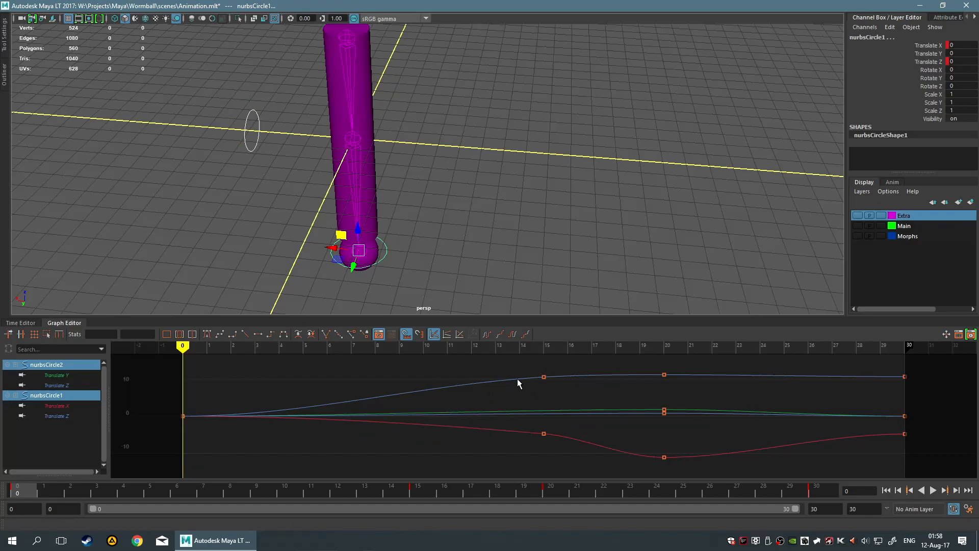
pyautogui.keyDown('alt'); pyautogui.moveTo(498, 266); pyautogui.dragTo(481, 247); pyautogui.keyUp('alt')
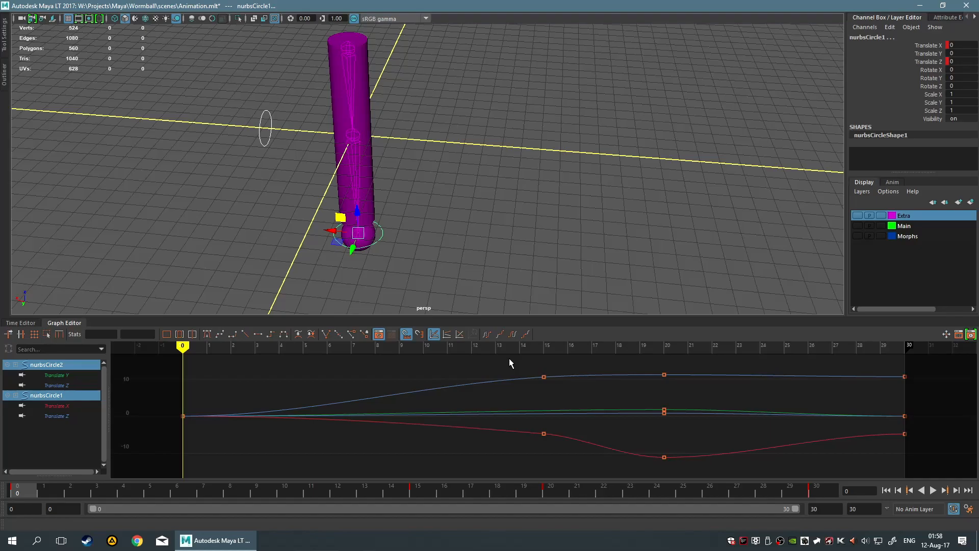
pyautogui.click(66, 360)
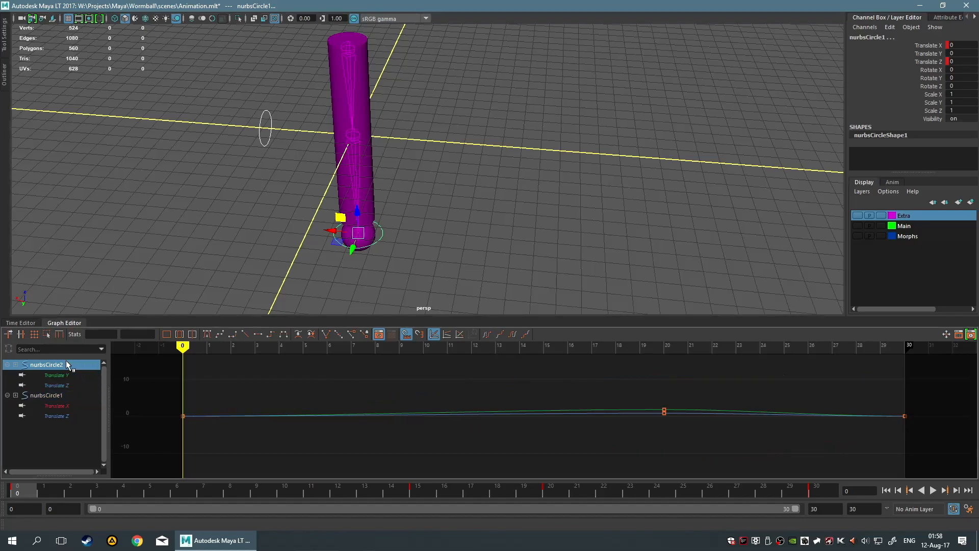
# - Select only the ball-end control, undo its accidental move, and frame its Translate X and Translate Z curves
pyautogui.click(300, 227)
pyautogui.click(377, 249)
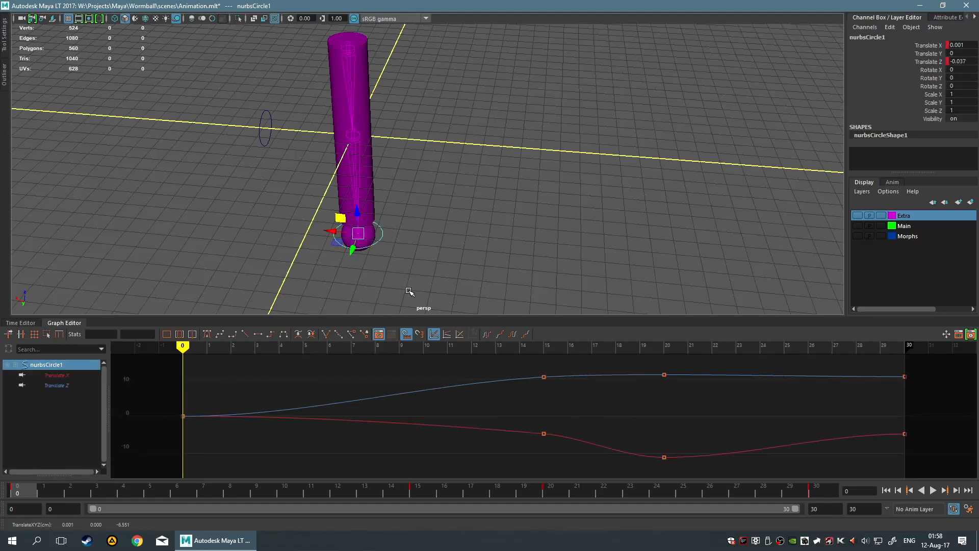
pyautogui.hotkey('ctrl', 'z')
pyautogui.press('q')
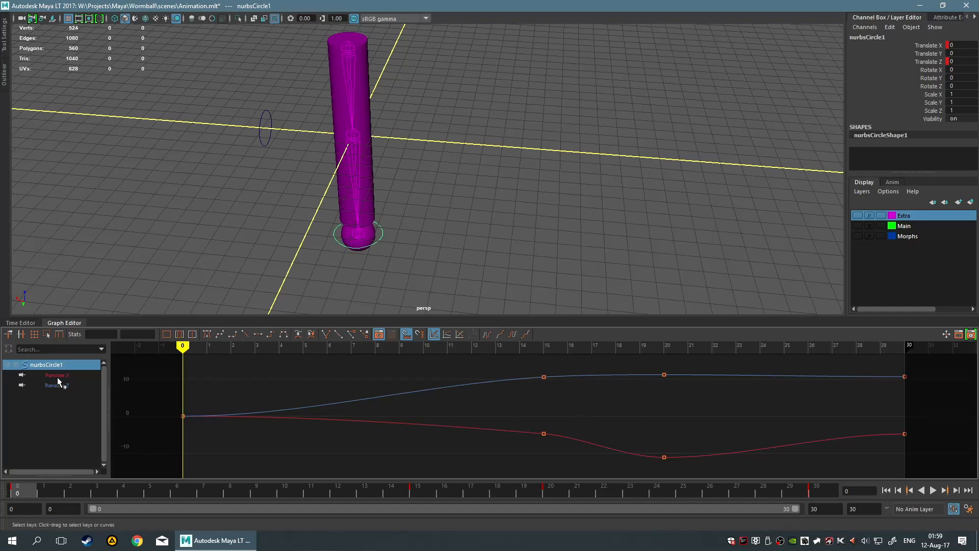
pyautogui.keyDown('alt'); pyautogui.moveTo(605, 419); pyautogui.dragTo(559, 430, button='middle'); pyautogui.keyUp('alt')
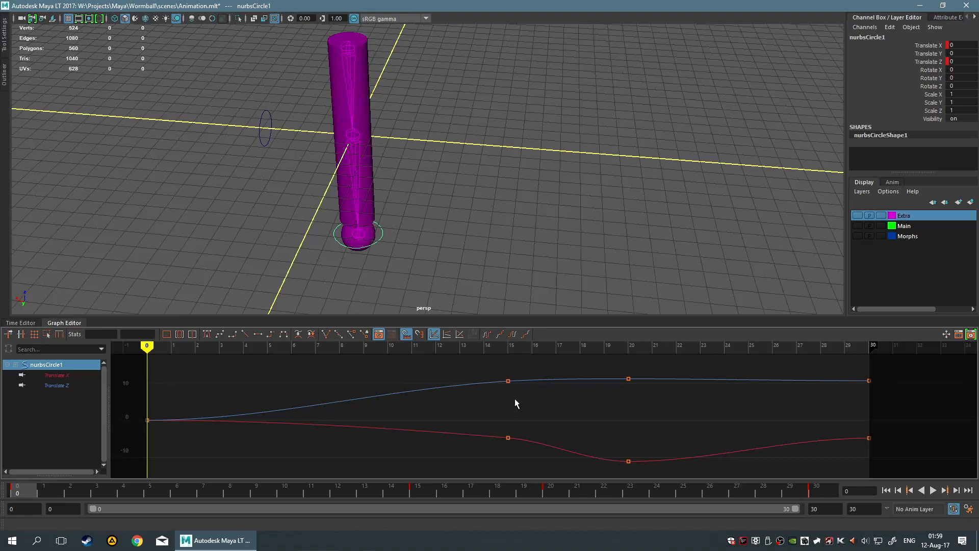
pyautogui.press('f')
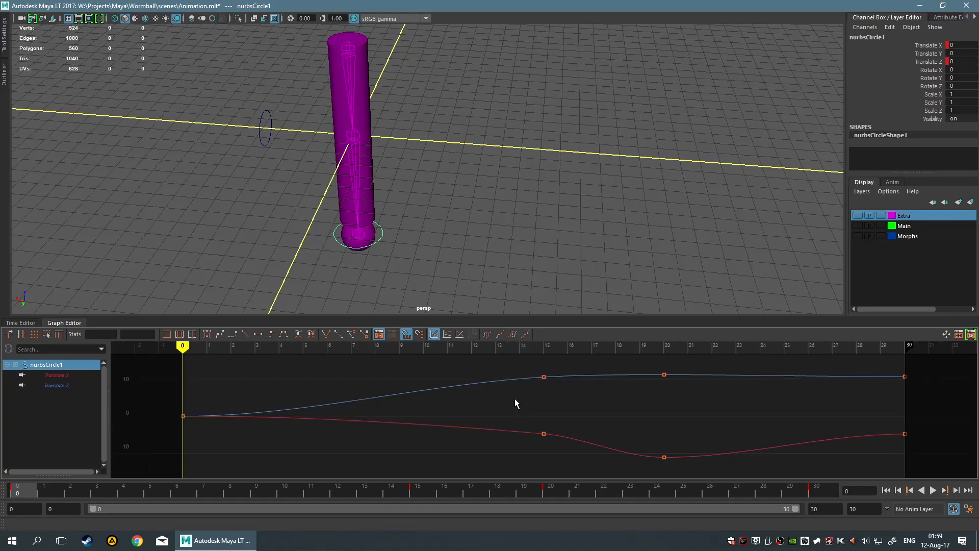
# - Frame the ball-end control's Translate X key at frame 15 in the graph, deselect it and reframe all curves
pyautogui.moveTo(523, 444); pyautogui.dragTo(604, 423)
pyautogui.press('f')
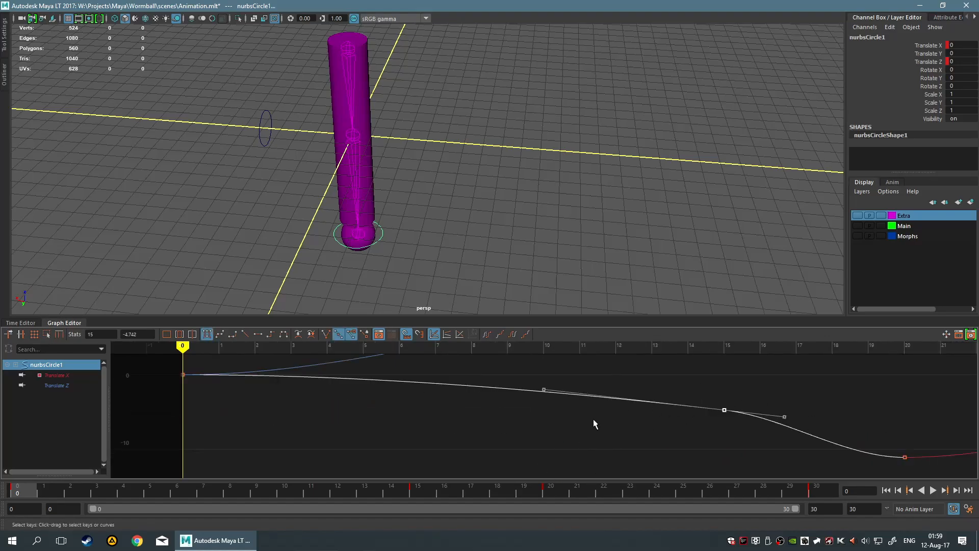
pyautogui.click(584, 424)
pyautogui.press('a')
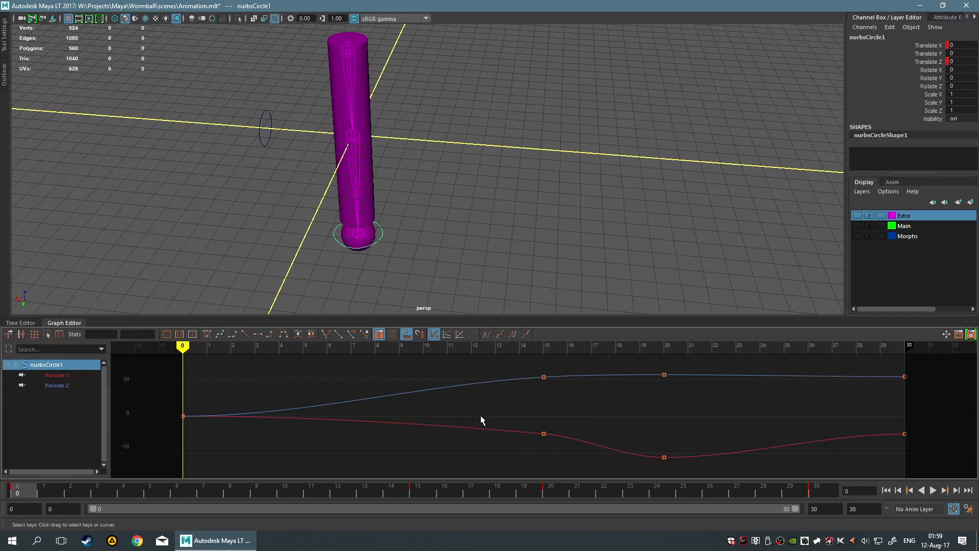
# - Try to shift the ball-end control's Translate X keys at frames 15, 20 and 30, and clear the key selection
pyautogui.moveTo(482, 417); pyautogui.dragTo(519, 446)
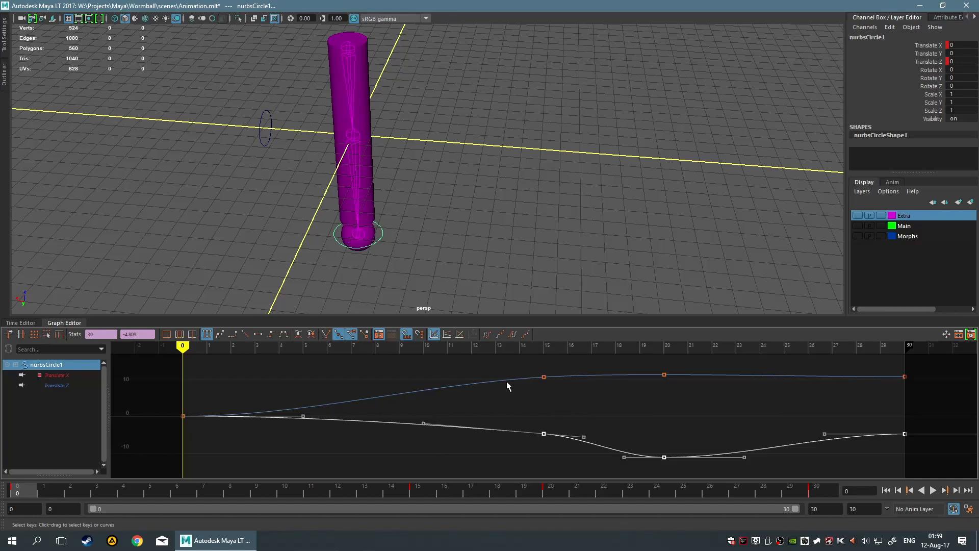
pyautogui.moveTo(546, 435)
pyautogui.mouseDown(button='middle')
pyautogui.moveTo(592, 427)
pyautogui.moveTo(422, 444)
pyautogui.moveTo(570, 439)
pyautogui.moveTo(447, 424)
pyautogui.moveTo(614, 430)
pyautogui.moveTo(400, 409)
pyautogui.moveTo(590, 459)
pyautogui.moveTo(481, 457)
pyautogui.moveTo(509, 435)
pyautogui.moveTo(496, 432)
pyautogui.moveTo(525, 435)
pyautogui.moveTo(488, 452)
pyautogui.moveTo(561, 433)
pyautogui.mouseUp(button='middle')
pyautogui.click(613, 402)
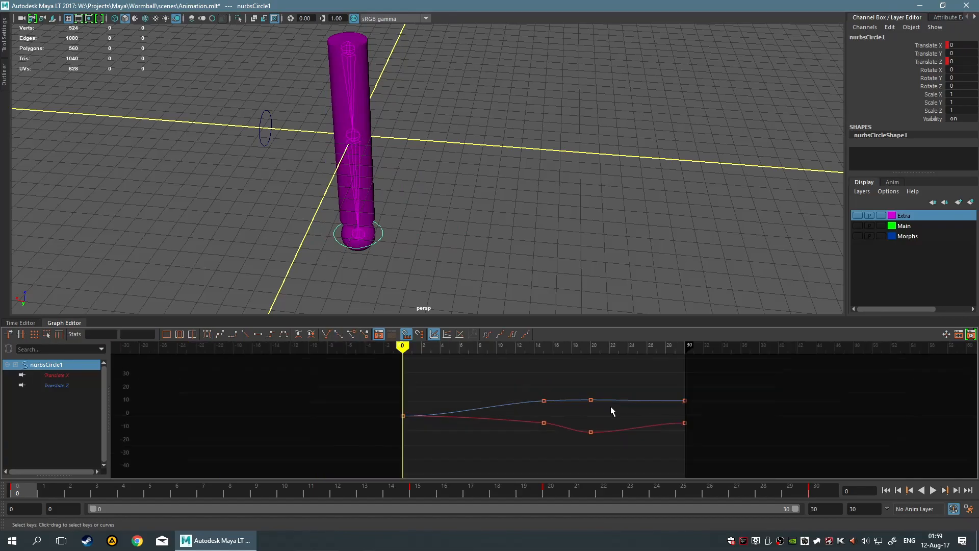
pyautogui.rightClick(570, 406)
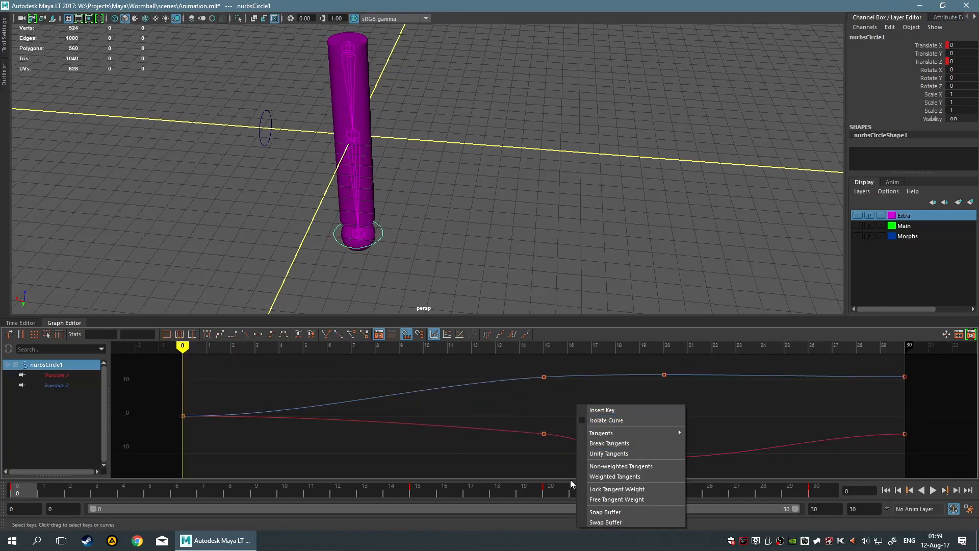
pyautogui.click(535, 392)
pyautogui.rightClick(566, 394)
pyautogui.click(543, 399)
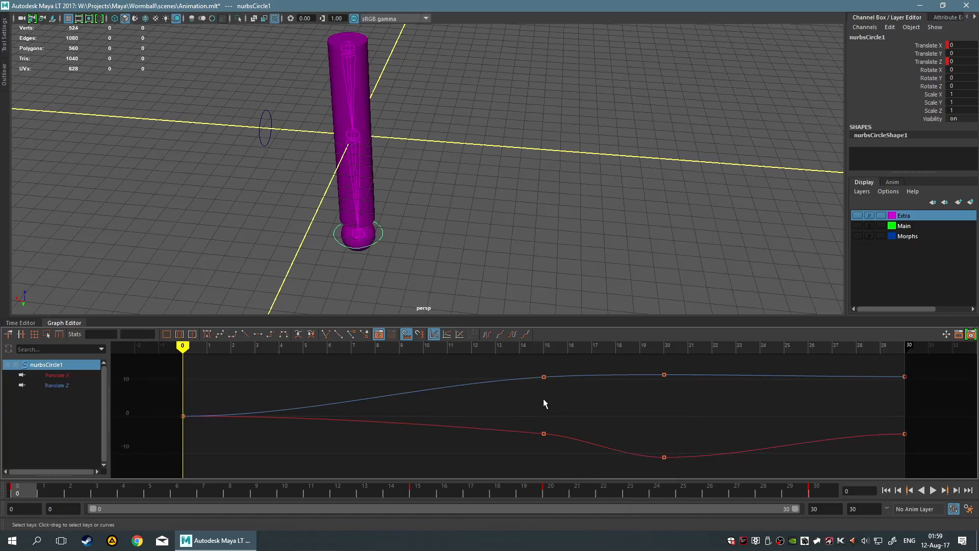
pyautogui.keyDown('alt'); pyautogui.moveTo(563, 403); pyautogui.dragTo(569, 443, button='right'); pyautogui.keyUp('alt')
pyautogui.hotkey('ctrl', 'z')
pyautogui.click(568, 378)
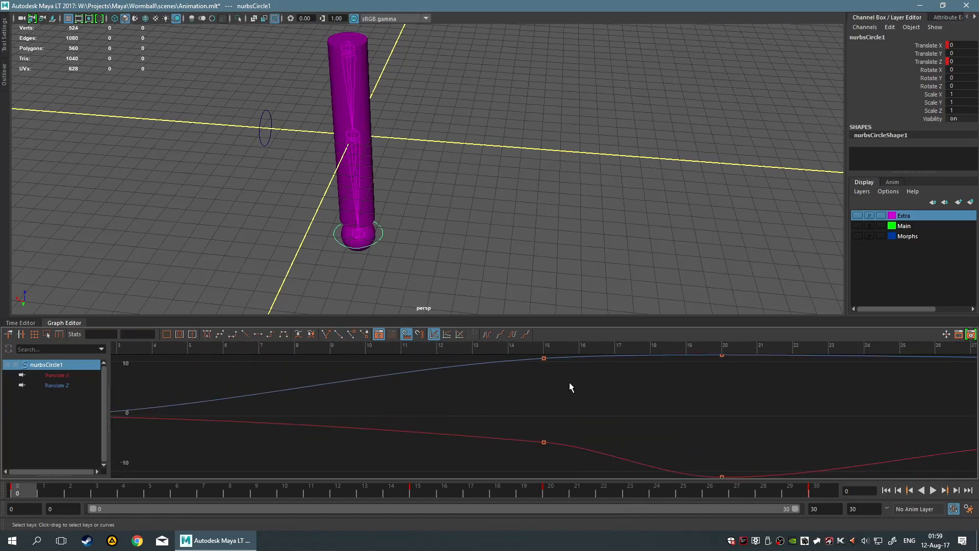
pyautogui.press('a')
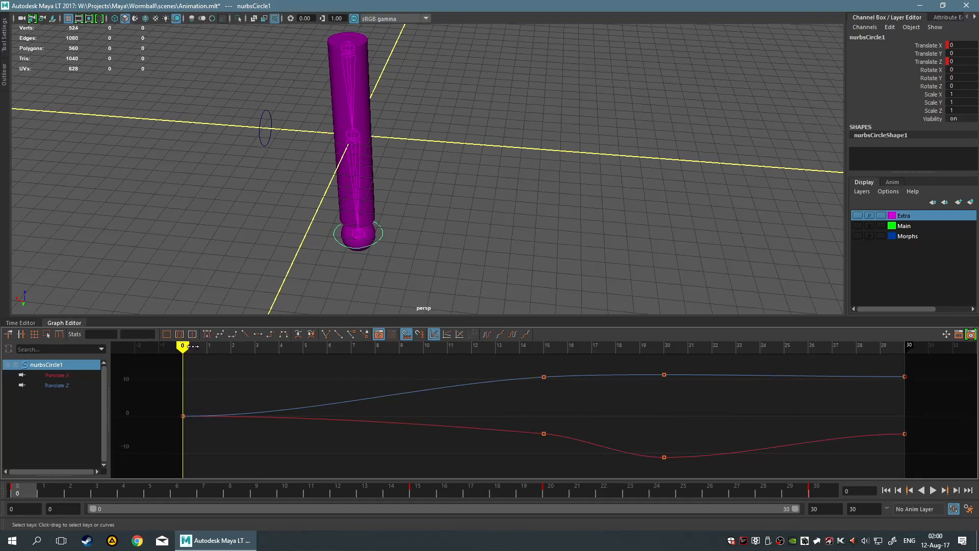
# - Scrub the animation from frame 0 to frame 10 and check the limb's pose with the ball-end control's curves in view
pyautogui.moveTo(189, 346); pyautogui.dragTo(424, 346)
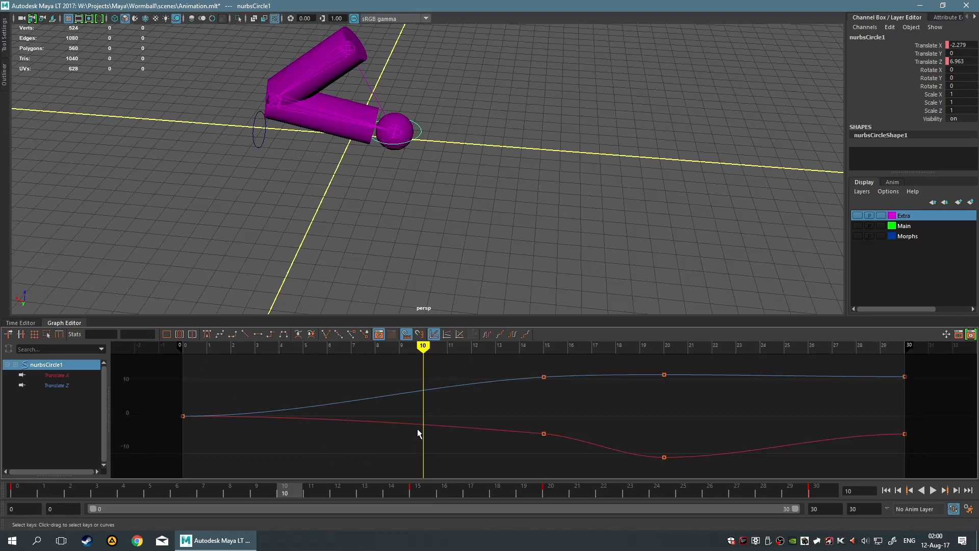
pyautogui.scroll(-3, 499, 408)
pyautogui.scroll(3, 598, 401)
pyautogui.keyDown('alt'); pyautogui.moveTo(602, 403); pyautogui.dragTo(555, 416, button='middle'); pyautogui.keyUp('alt')
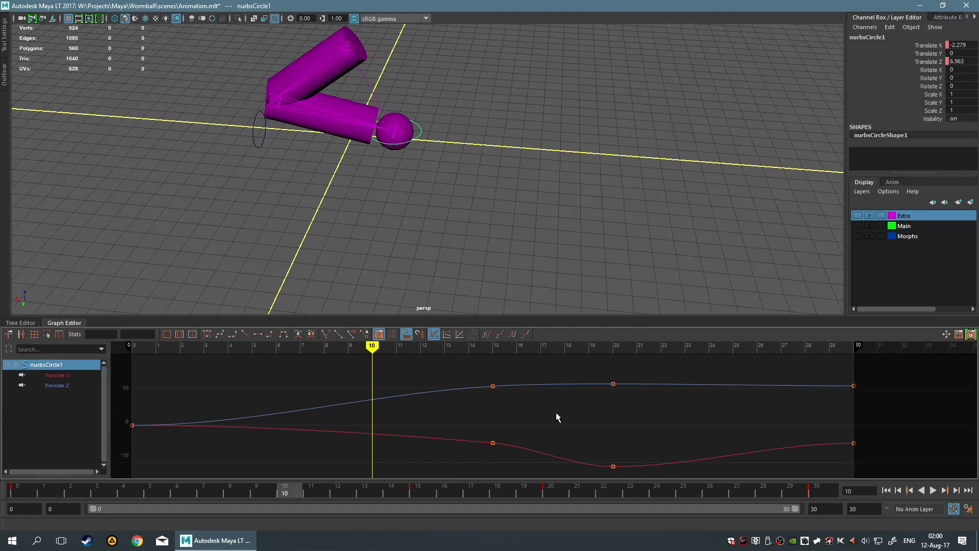
pyautogui.scroll(-3, 464, 424)
pyautogui.press('a')
pyautogui.scroll(3, 460, 268)
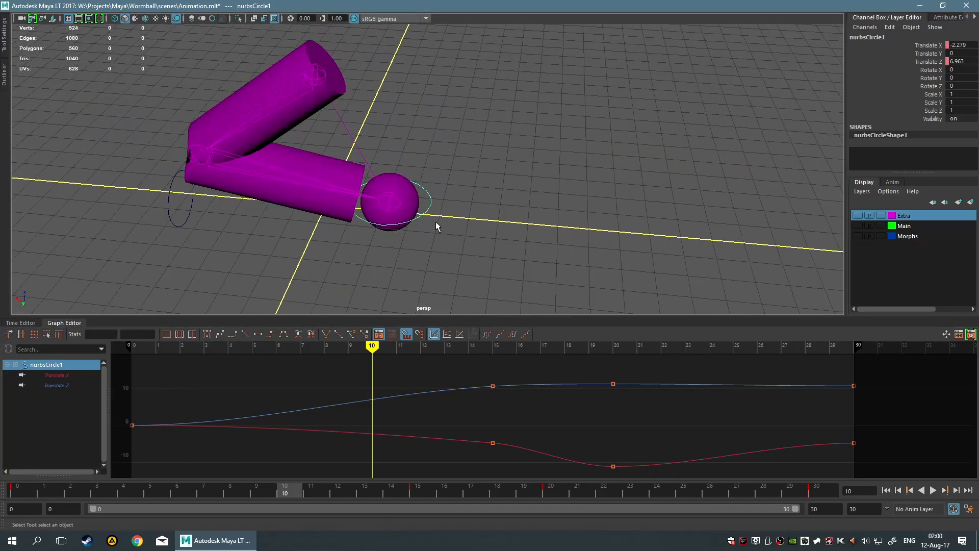
# - Collapse the Graph Editor to enlarge the viewport and create an editable motion trail for the ball-end control
pyautogui.press('space')
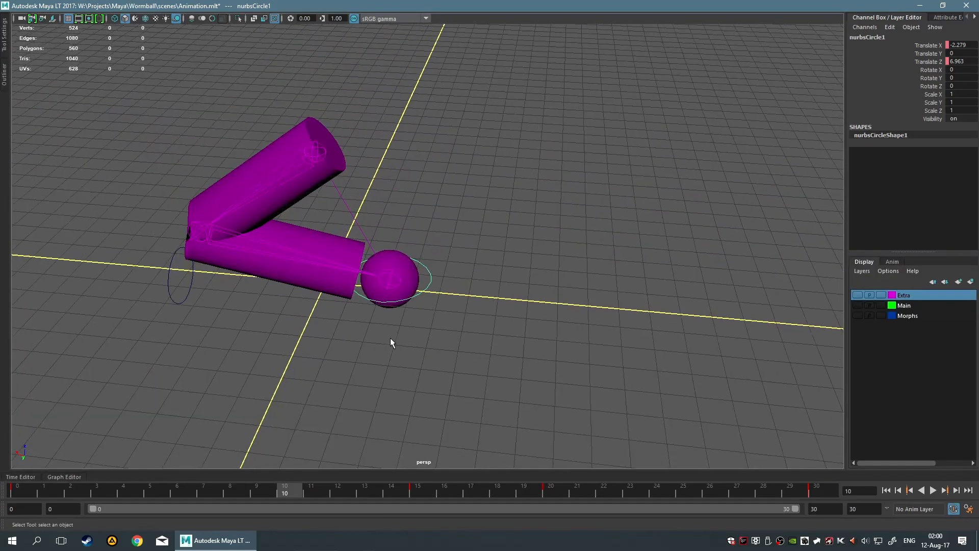
pyautogui.press('space')
pyautogui.moveTo(435, 375); pyautogui.dragTo(489, 415)
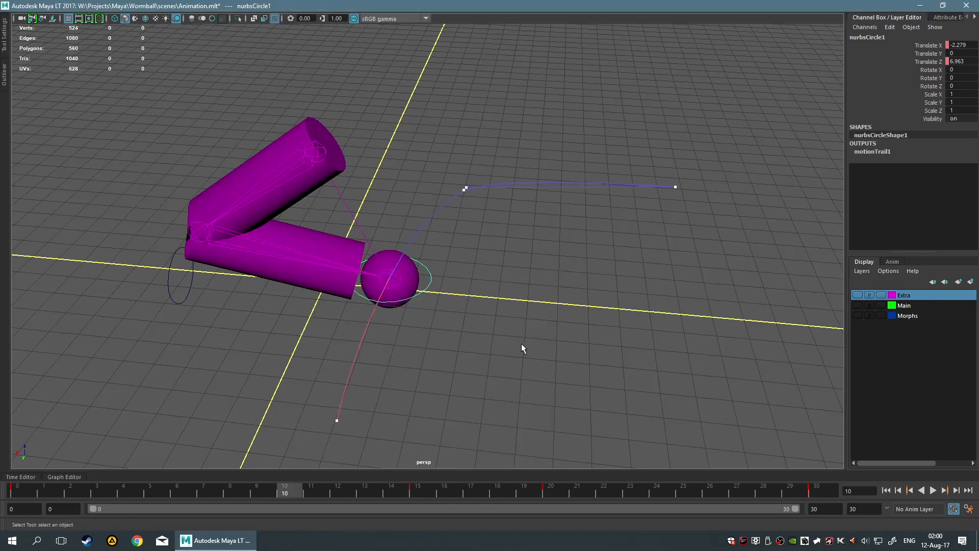
# - Select the ball-end control's motion trail near its bend and turn on Timing Beads Out
pyautogui.keyDown('alt'); pyautogui.moveTo(547, 319); pyautogui.dragTo(516, 341); pyautogui.keyUp('alt')
pyautogui.scroll(5, 516, 267)
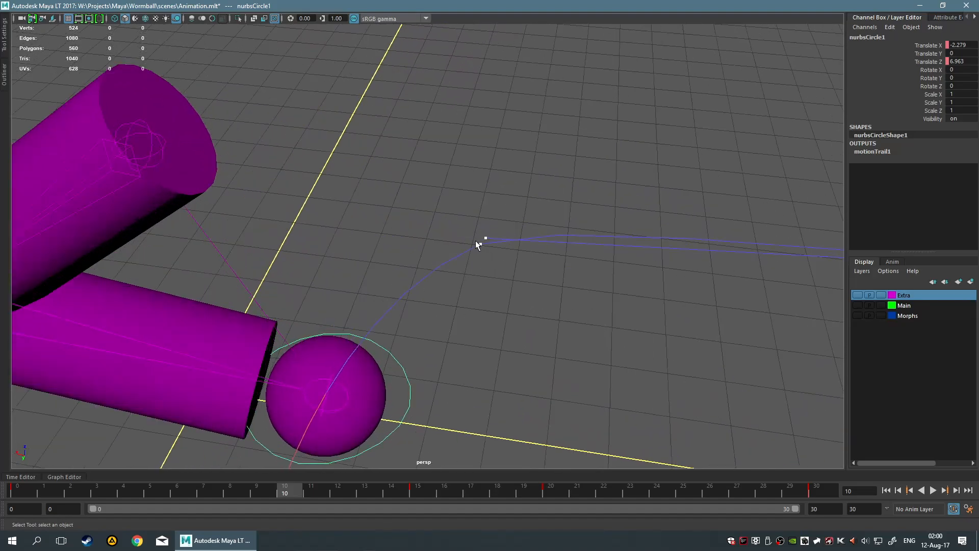
pyautogui.rightClick(481, 246)
pyautogui.click(480, 245)
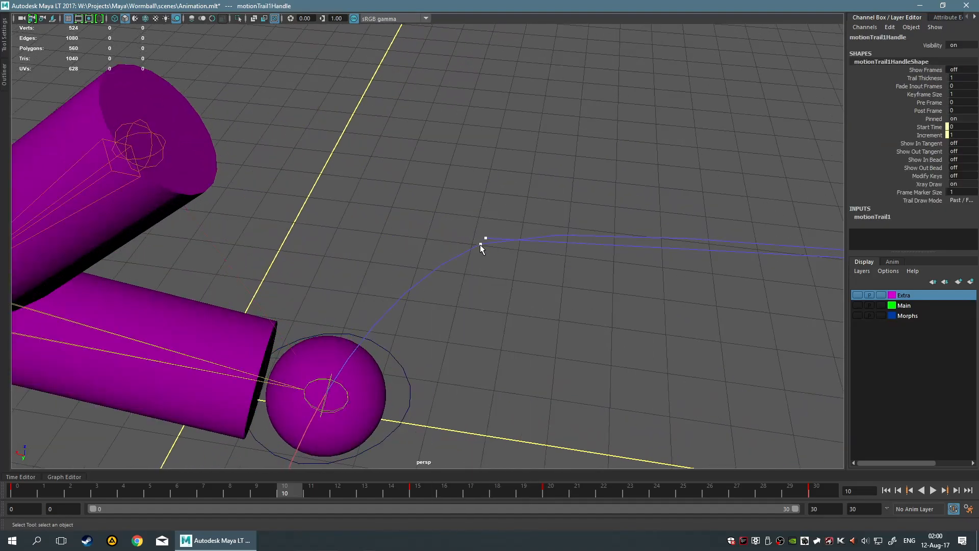
pyautogui.rightClick(480, 246)
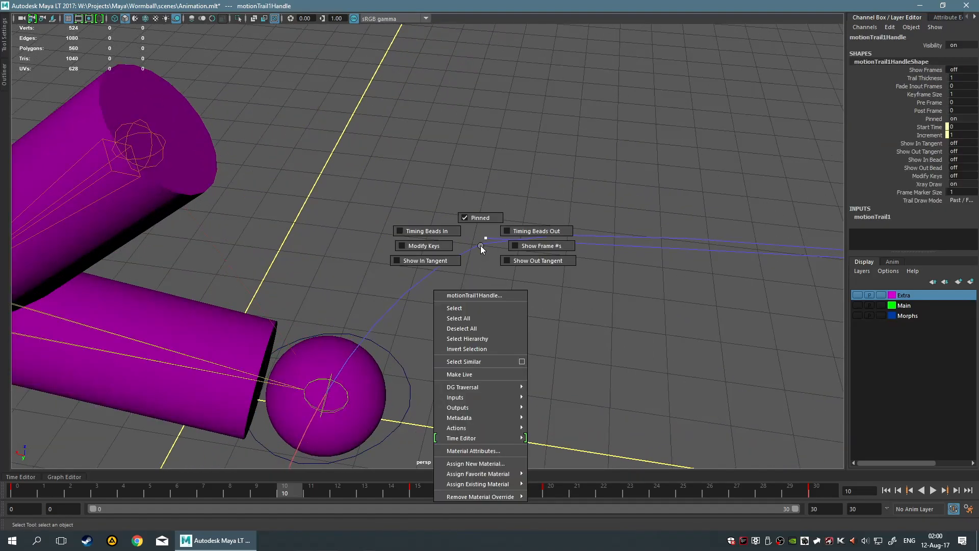
pyautogui.click(522, 234)
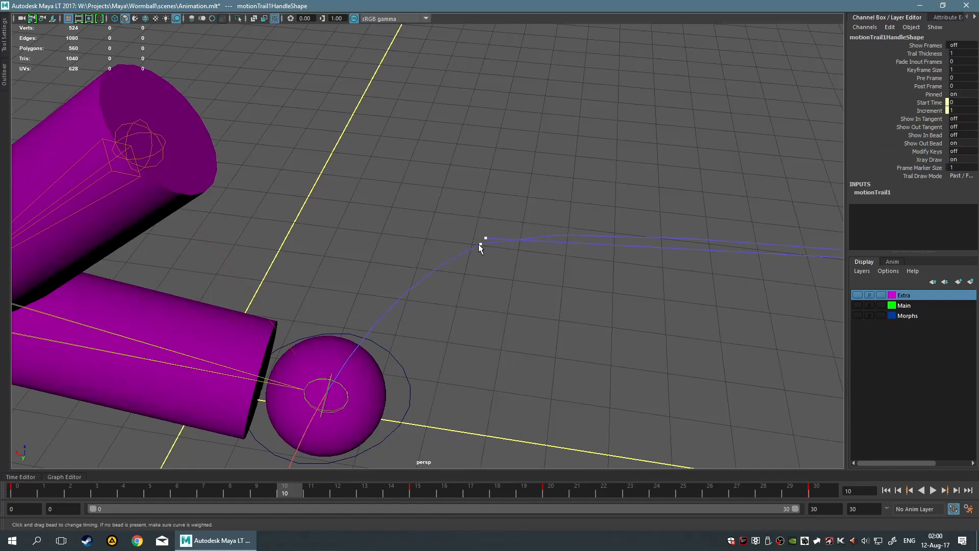
# - Turn off Timing Beads Out, select the key point at the trail's far end and turn on Timing Beads In
pyautogui.keyDown('alt'); pyautogui.moveTo(494, 253); pyautogui.dragTo(548, 255); pyautogui.keyUp('alt')
pyautogui.moveTo(507, 228); pyautogui.dragTo(531, 219, button='right')
pyautogui.scroll(2, 552, 236)
pyautogui.scroll(2, 551, 231)
pyautogui.keyDown('alt'); pyautogui.moveTo(737, 277); pyautogui.dragTo(581, 286, button='middle'); pyautogui.keyUp('alt')
pyautogui.click(688, 274)
pyautogui.keyDown('alt'); pyautogui.moveTo(735, 326); pyautogui.dragTo(571, 261, button='middle'); pyautogui.keyUp('alt')
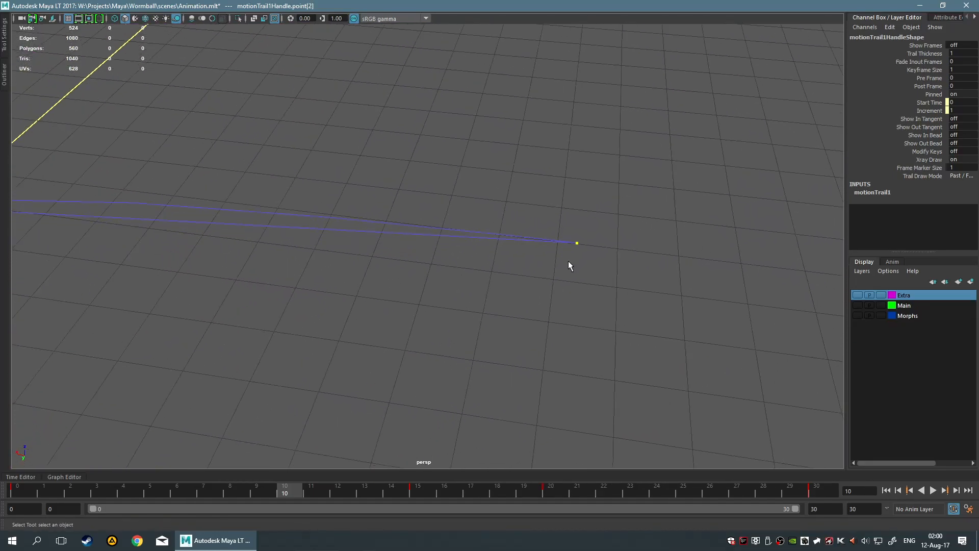
pyautogui.moveTo(571, 247); pyautogui.dragTo(534, 232, button='right')
pyautogui.scroll(2, 544, 243)
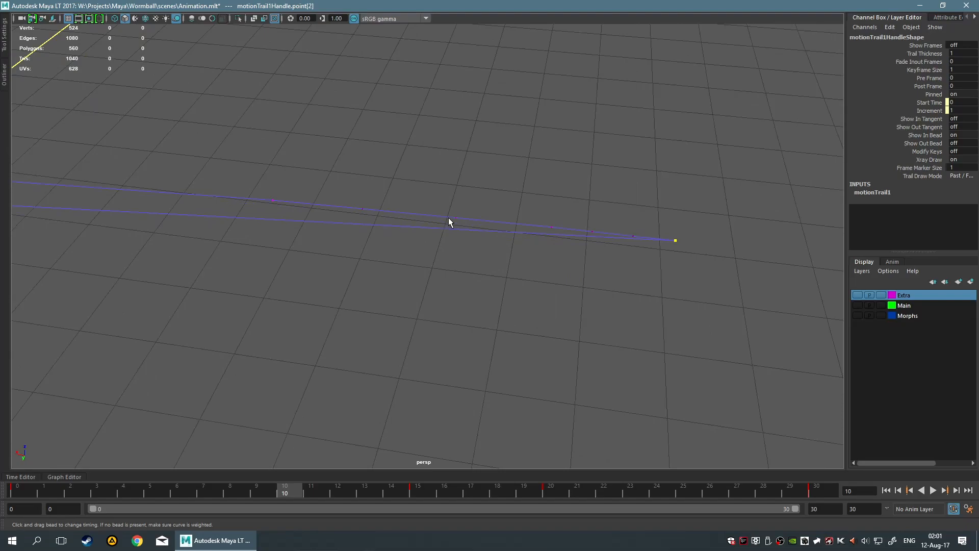
# - Try shifting an incoming timing bead along the trail, reopening and enlarging the Graph Editor to compare the curves, and undo the shift
pyautogui.moveTo(457, 218); pyautogui.dragTo(460, 217)
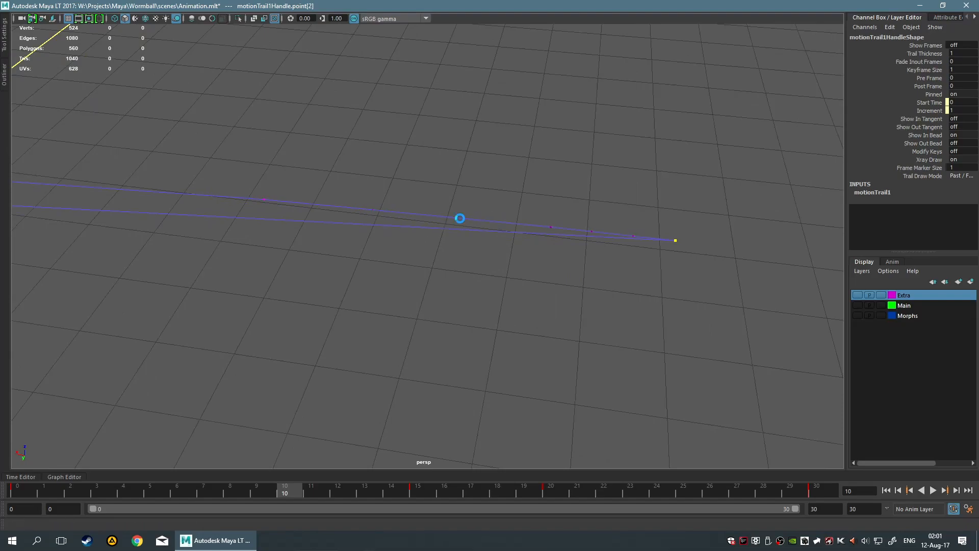
pyautogui.hotkey('ctrl', 'z')
pyautogui.click(68, 477)
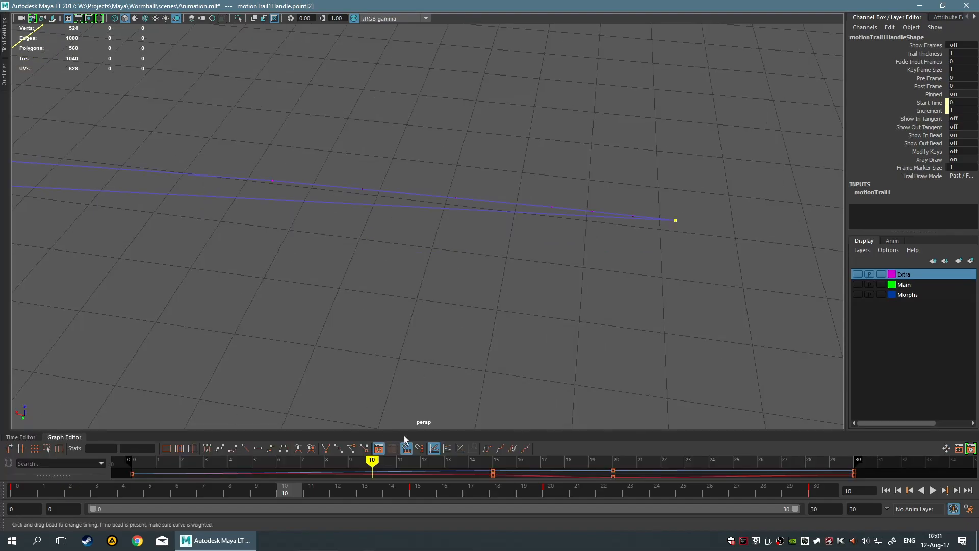
pyautogui.moveTo(445, 431); pyautogui.dragTo(457, 352)
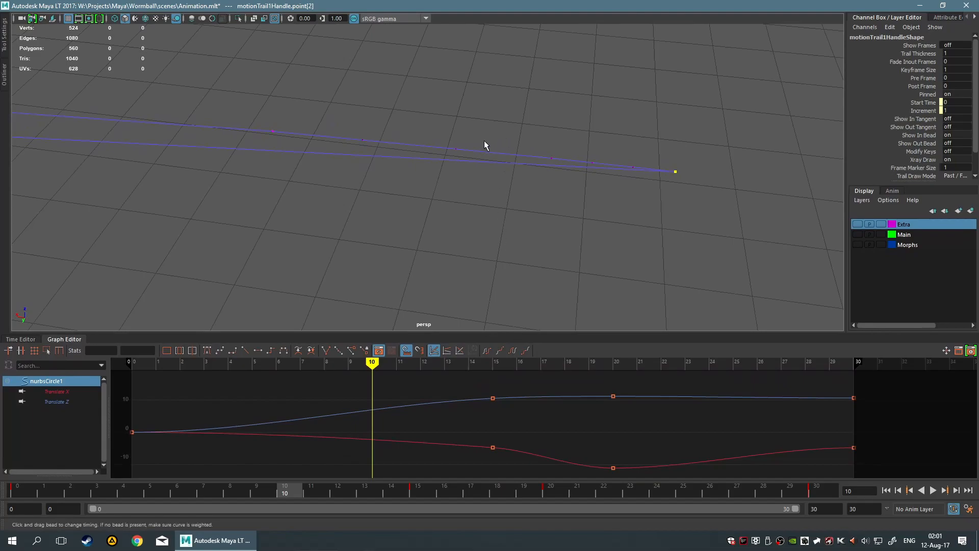
pyautogui.moveTo(457, 148); pyautogui.dragTo(428, 151)
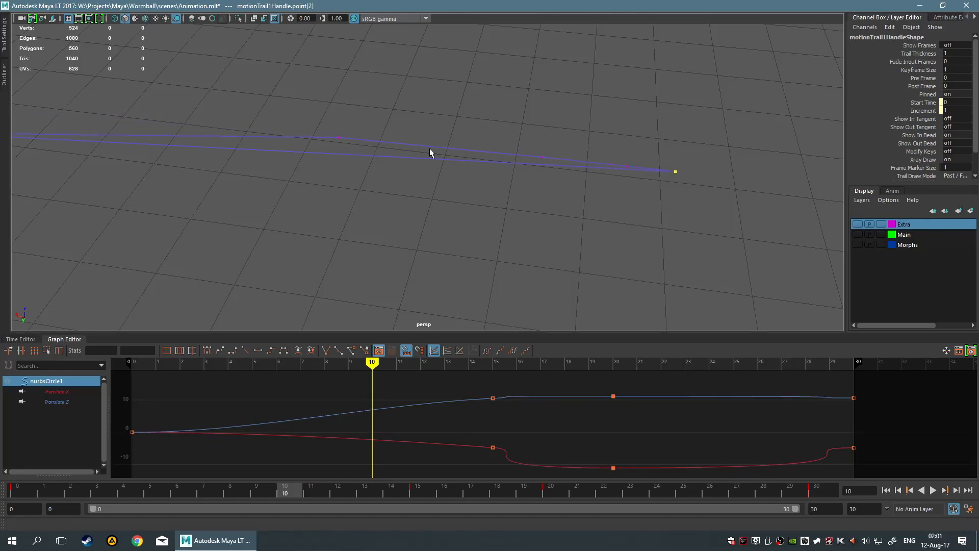
pyautogui.hotkey('ctrl', 'z')
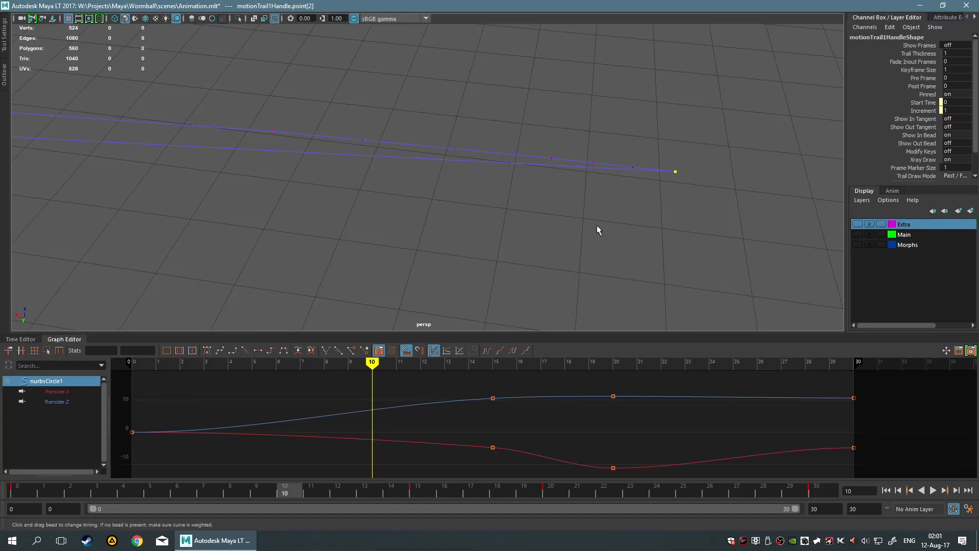
# - Switch the trail's display from incoming timing beads to Show Out Tangent and bring the trail's bend into view
pyautogui.rightClick(674, 175)
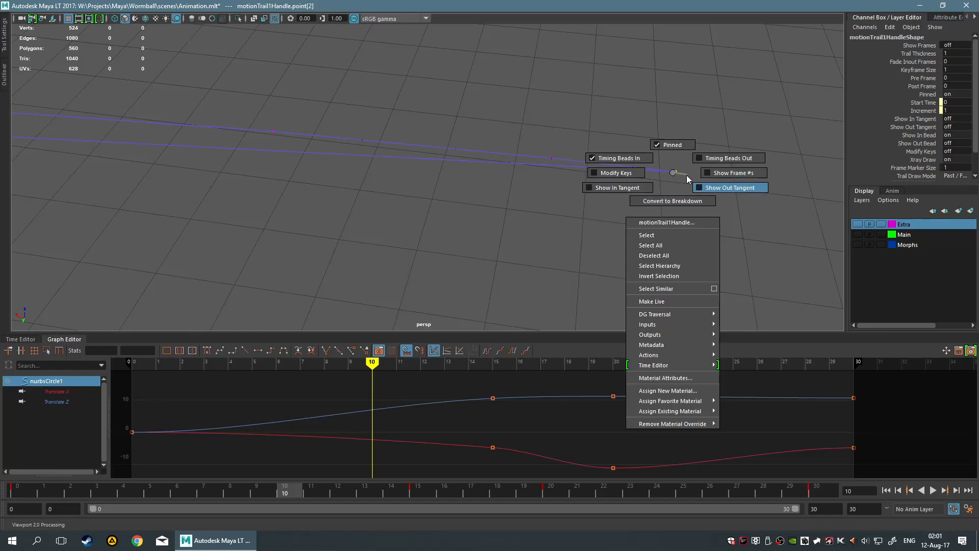
pyautogui.click(686, 175)
pyautogui.keyDown('alt'); pyautogui.moveTo(683, 195); pyautogui.dragTo(584, 177); pyautogui.keyUp('alt')
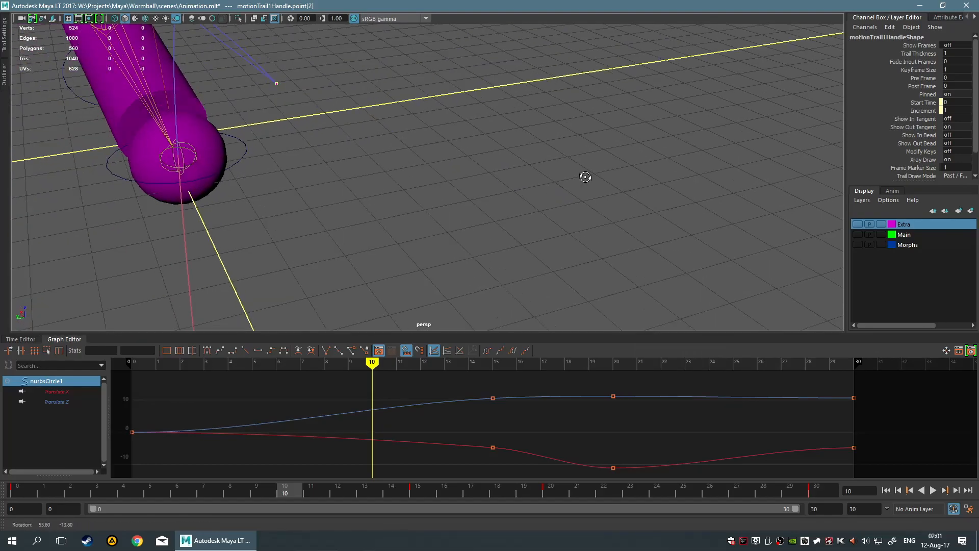
pyautogui.press('f')
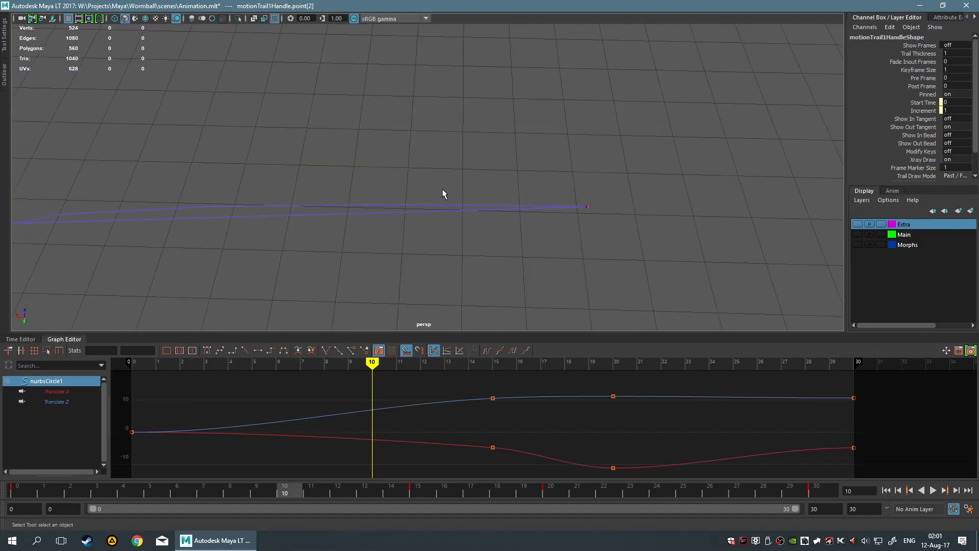
pyautogui.keyDown('alt'); pyautogui.moveTo(486, 247); pyautogui.dragTo(329, 198); pyautogui.keyUp('alt')
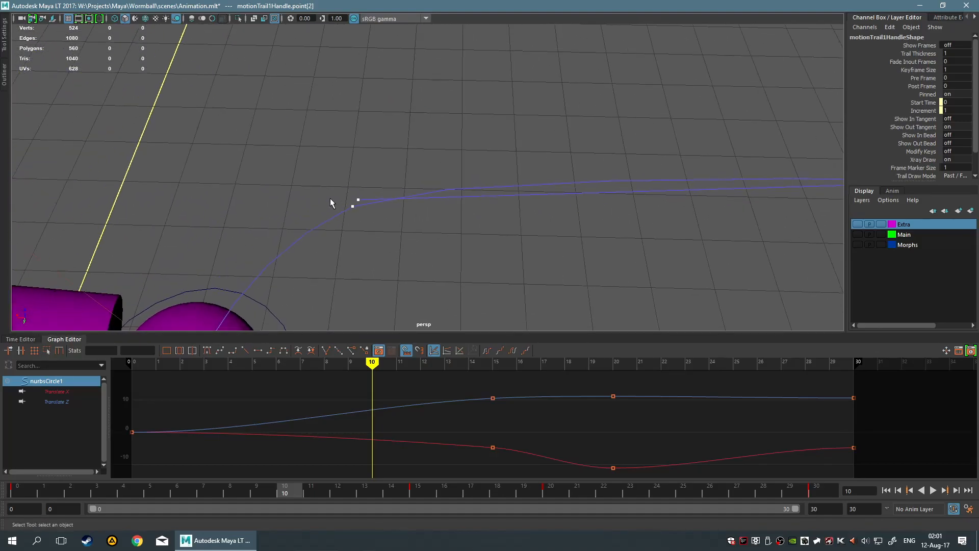
# - Try moving the out tangent handle of the trail's frame 15 key, and undo the move
pyautogui.click(441, 167)
pyautogui.press('w')
pyautogui.moveTo(419, 174); pyautogui.dragTo(234, 213)
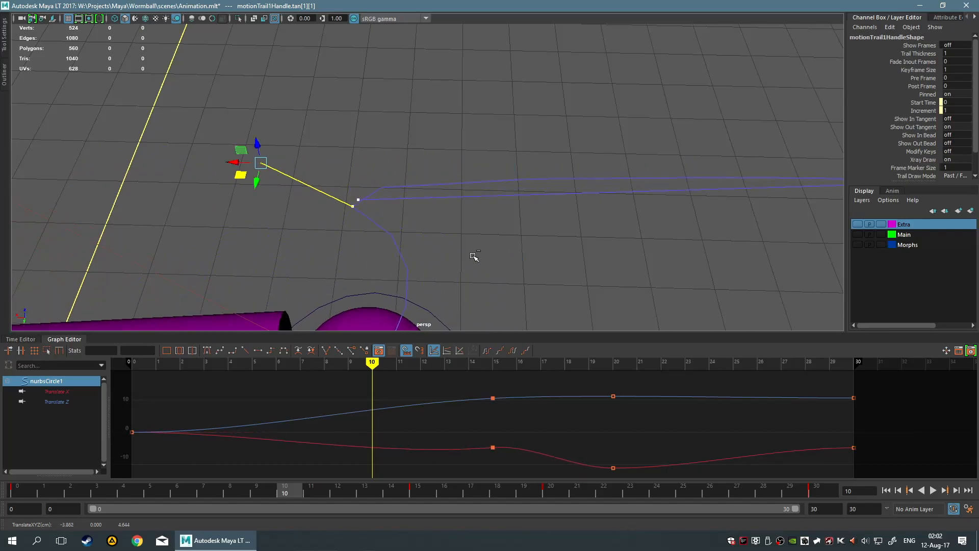
pyautogui.hotkey('ctrl', 'z')
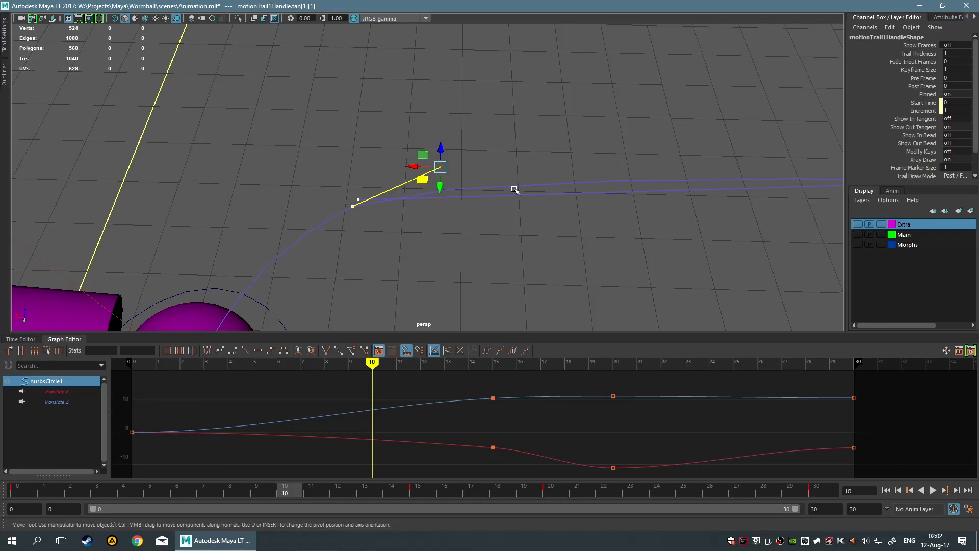
# - Try moving the key point at the trail's far end in the viewport, and undo the move
pyautogui.scroll(-4, 516, 191)
pyautogui.keyDown('alt'); pyautogui.moveTo(516, 189); pyautogui.dragTo(484, 49, button='middle'); pyautogui.keyUp('alt')
pyautogui.moveTo(511, 151); pyautogui.dragTo(492, 206, button='middle')
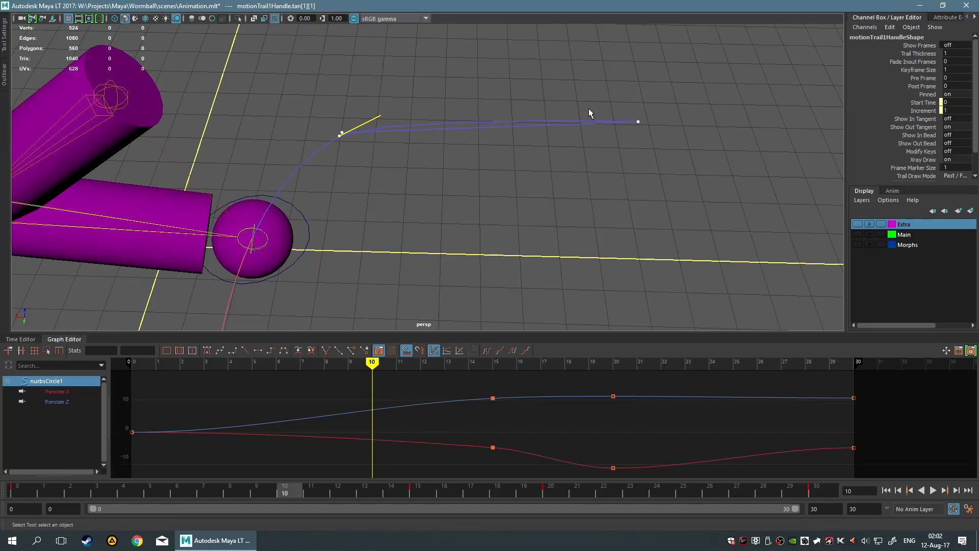
pyautogui.moveTo(600, 80); pyautogui.dragTo(627, 158)
pyautogui.press('w')
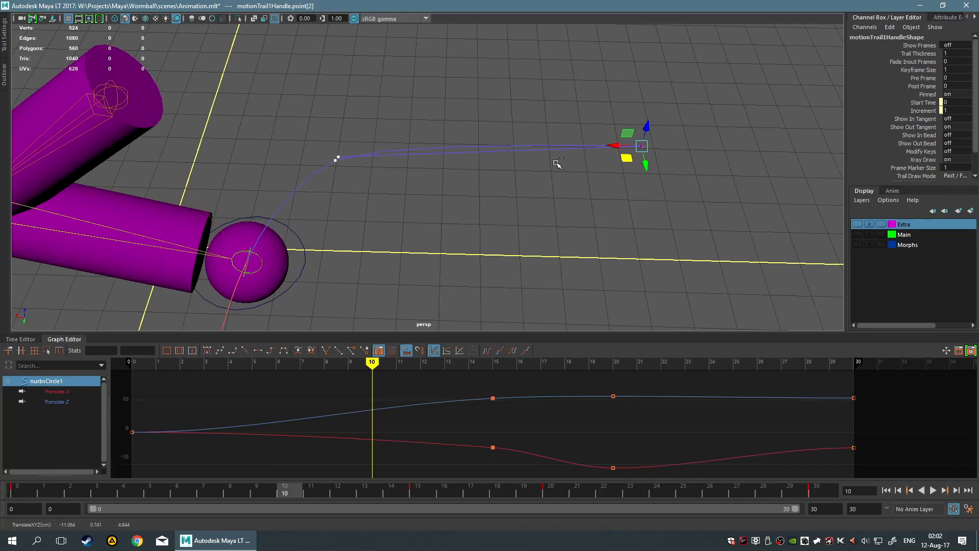
pyautogui.hotkey('ctrl', 'z')
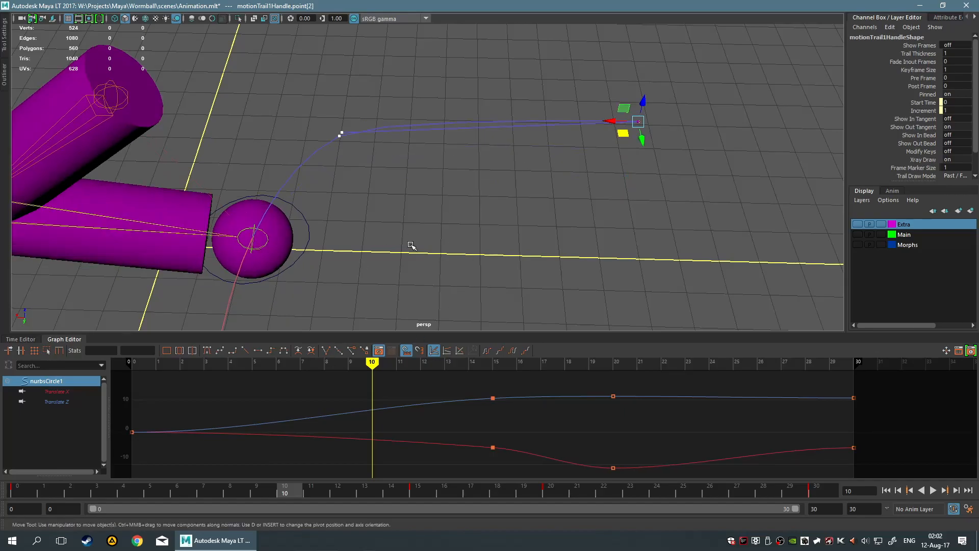
# - Reselect the trail's far-end key point, turn on Modify Keys and try inserting a key along the trail, undoing it
pyautogui.click(488, 124)
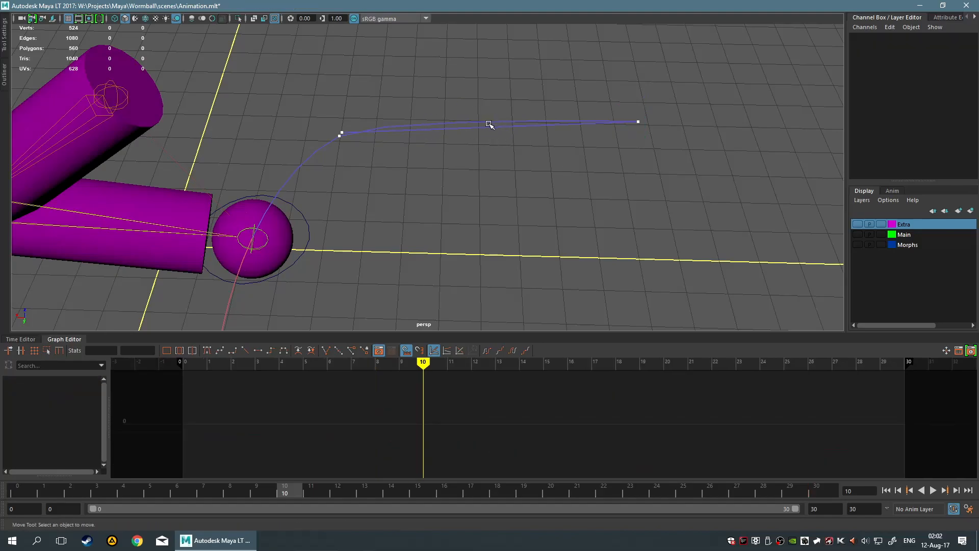
pyautogui.click(638, 122)
pyautogui.rightClick(596, 123)
pyautogui.click(549, 127)
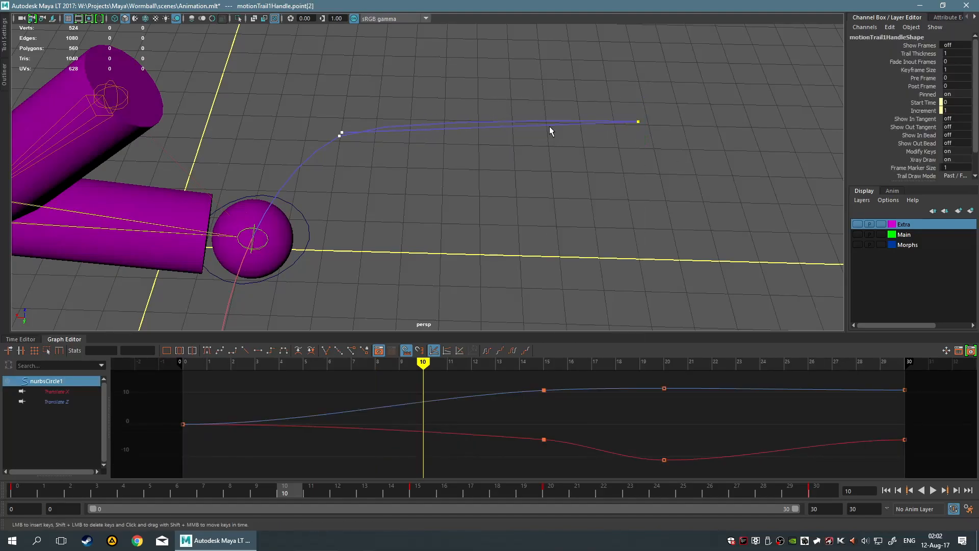
pyautogui.click(465, 131)
pyautogui.hotkey('ctrl', 'z')
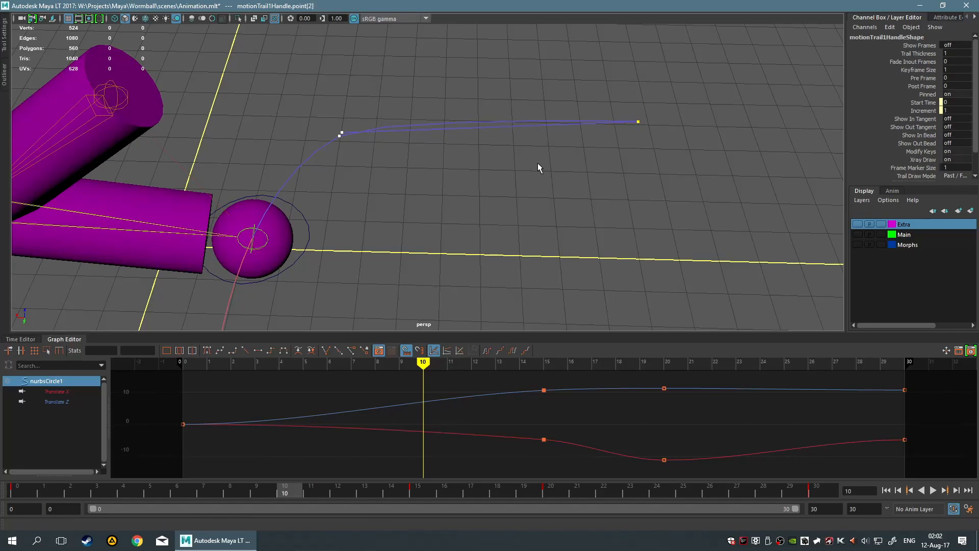
# - Leave the key-editing mode and delete the motion trail from the scene
pyautogui.keyDown('alt'); pyautogui.moveTo(338, 131); pyautogui.dragTo(513, 141); pyautogui.keyUp('alt')
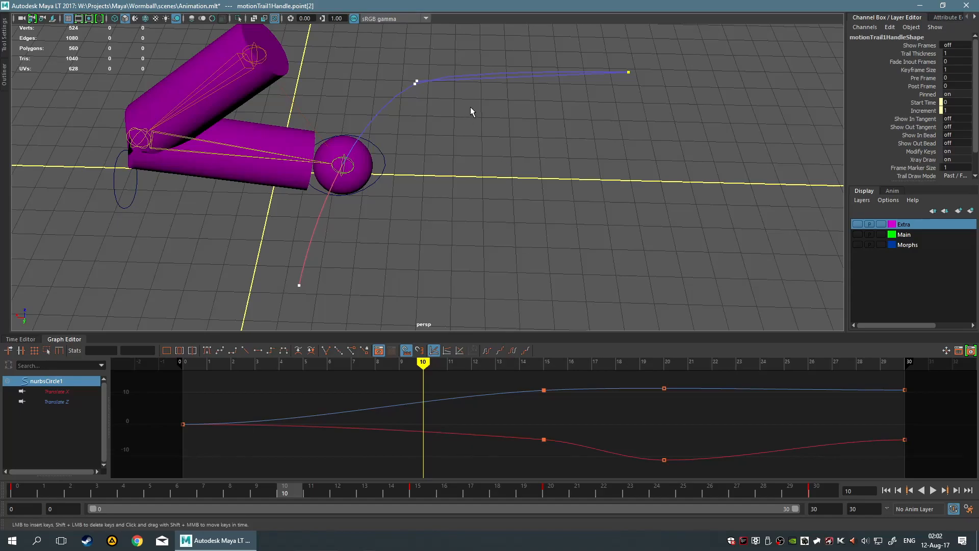
pyautogui.press('q')
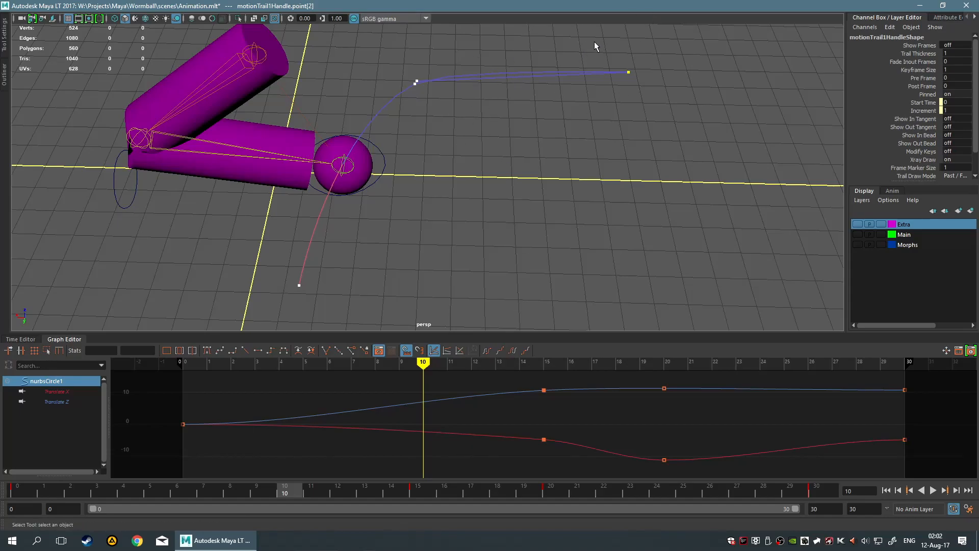
pyautogui.click(479, 140)
pyautogui.moveTo(470, 58); pyautogui.dragTo(493, 92)
pyautogui.press('Delete')
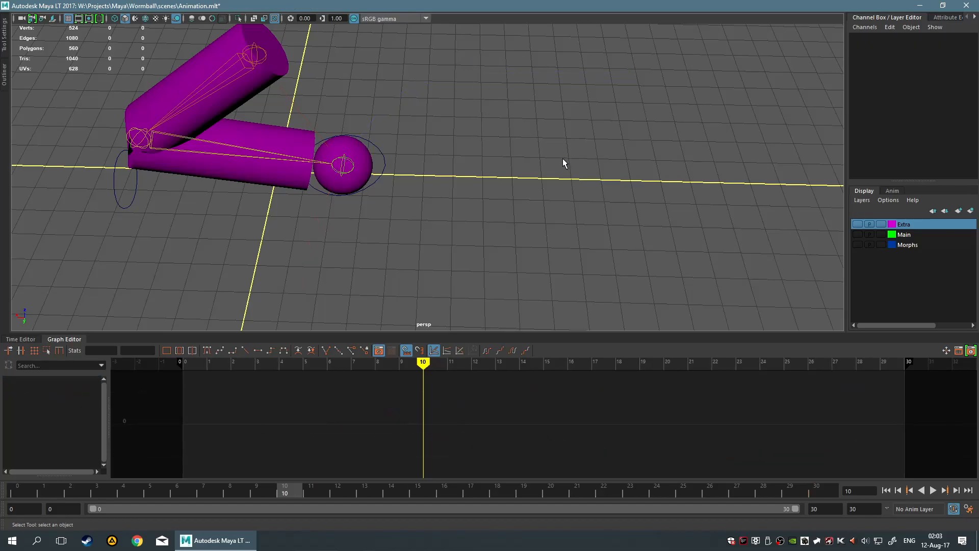
# - Select the circle control around the sphere and frame all of its animation curves in the Graph Editor
pyautogui.click(383, 175)
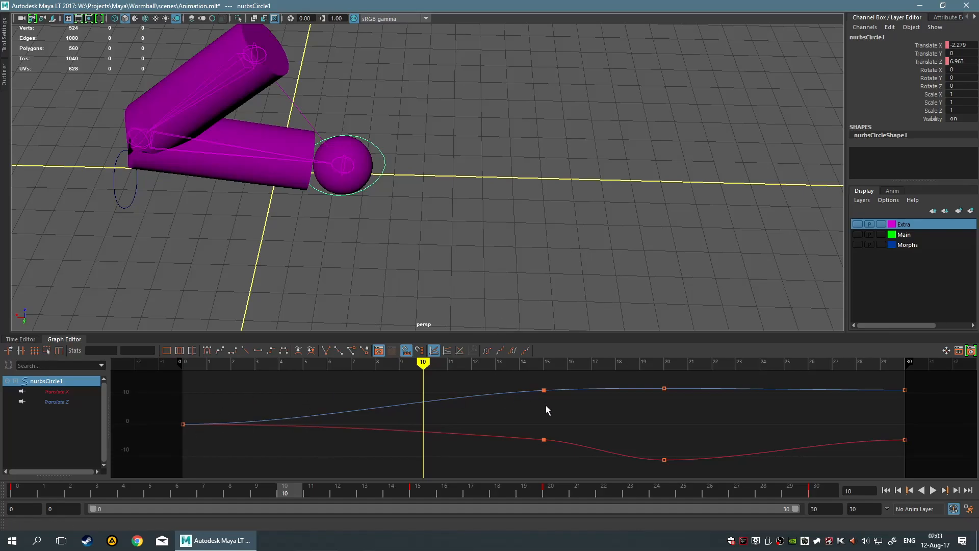
pyautogui.scroll(-3, 543, 405)
pyautogui.keyDown('alt'); pyautogui.moveTo(620, 412); pyautogui.dragTo(552, 437, button='middle'); pyautogui.keyUp('alt')
pyautogui.scroll(3, 573, 400)
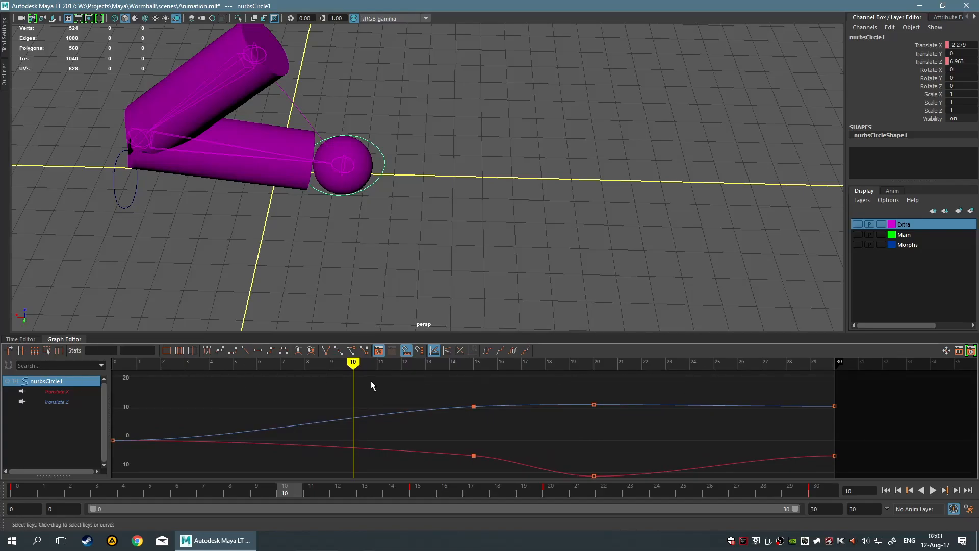
pyautogui.press('f')
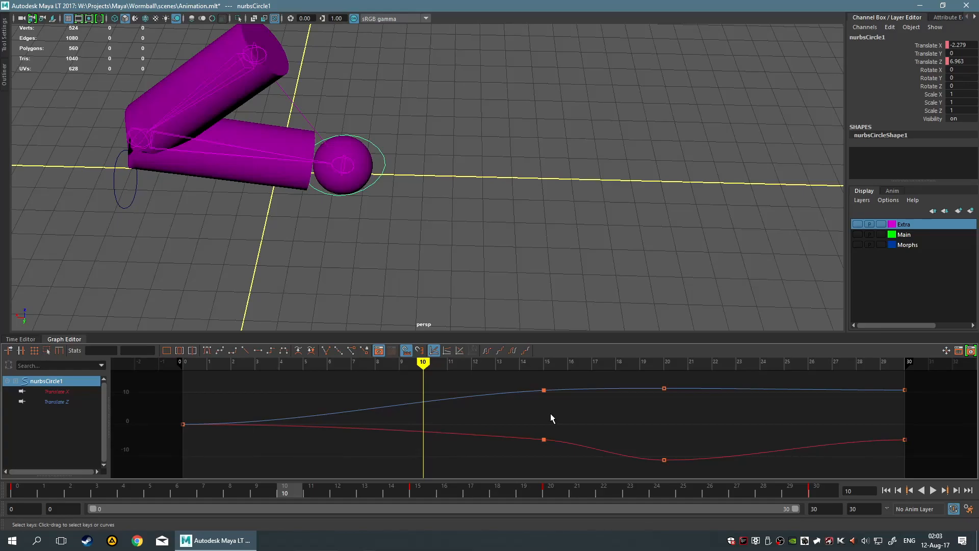
pyautogui.press('space')
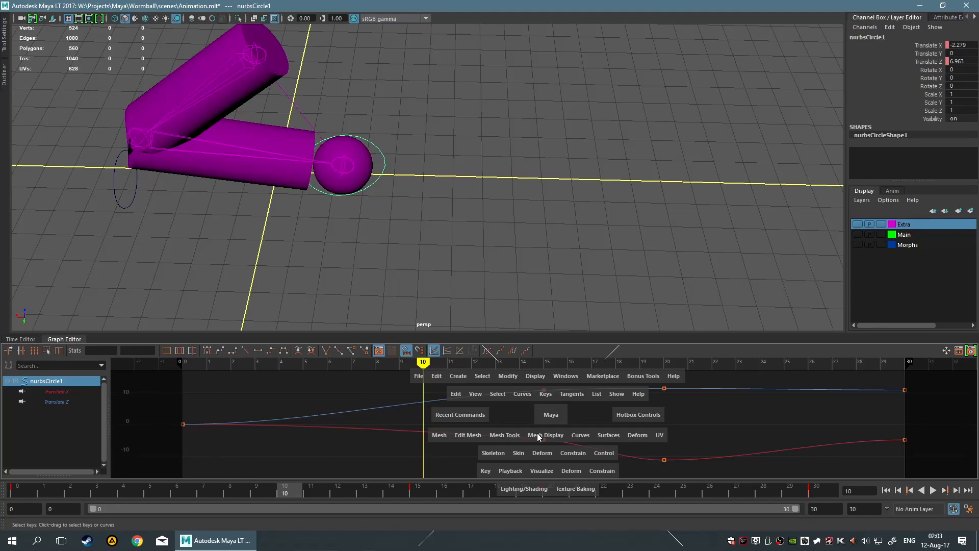
pyautogui.press('space')
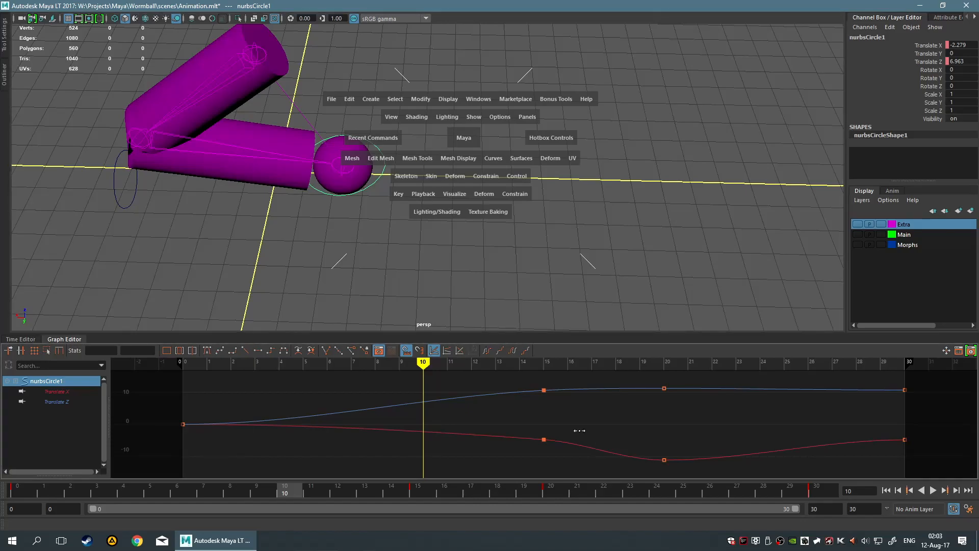
pyautogui.press('space')
pyautogui.click(613, 397)
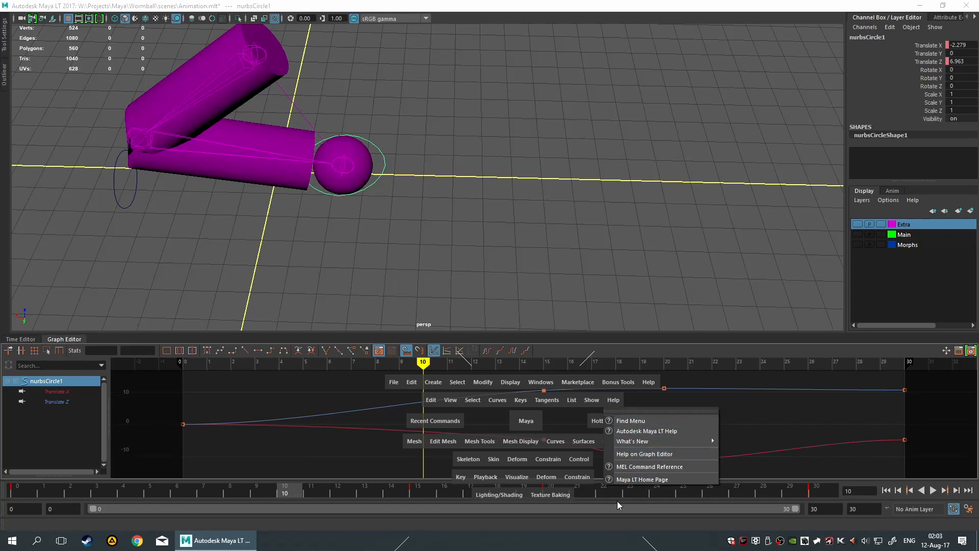
pyautogui.click(316, 406)
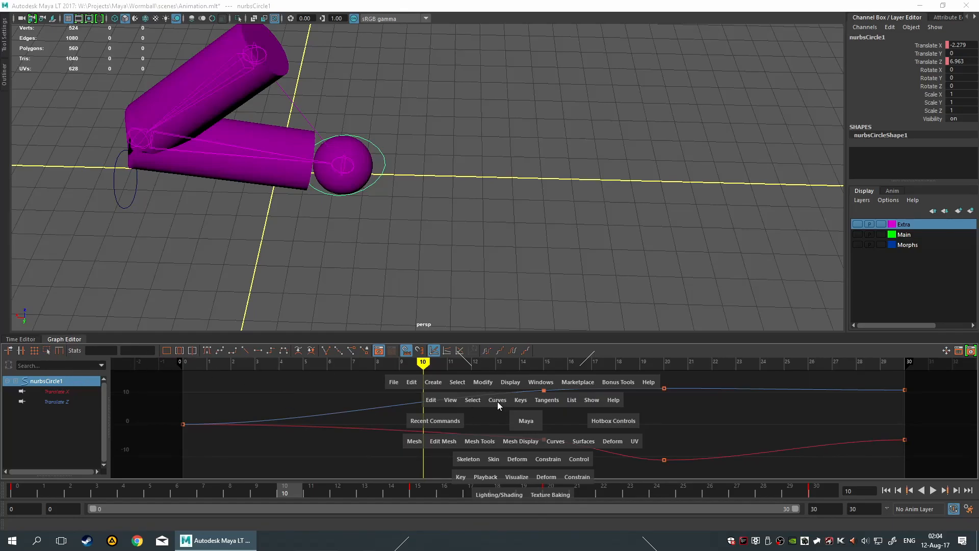
pyautogui.moveTo(496, 403); pyautogui.dragTo(546, 401)
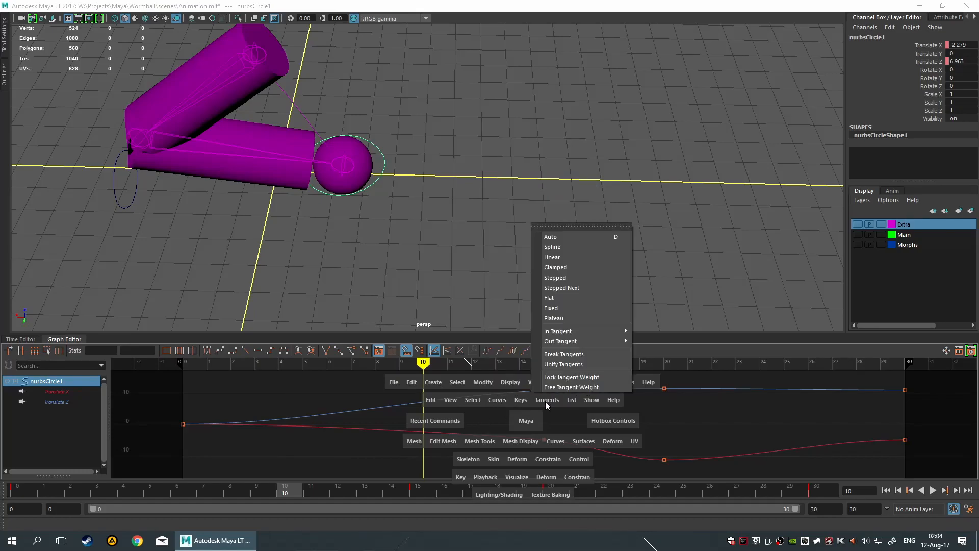
pyautogui.click(546, 400)
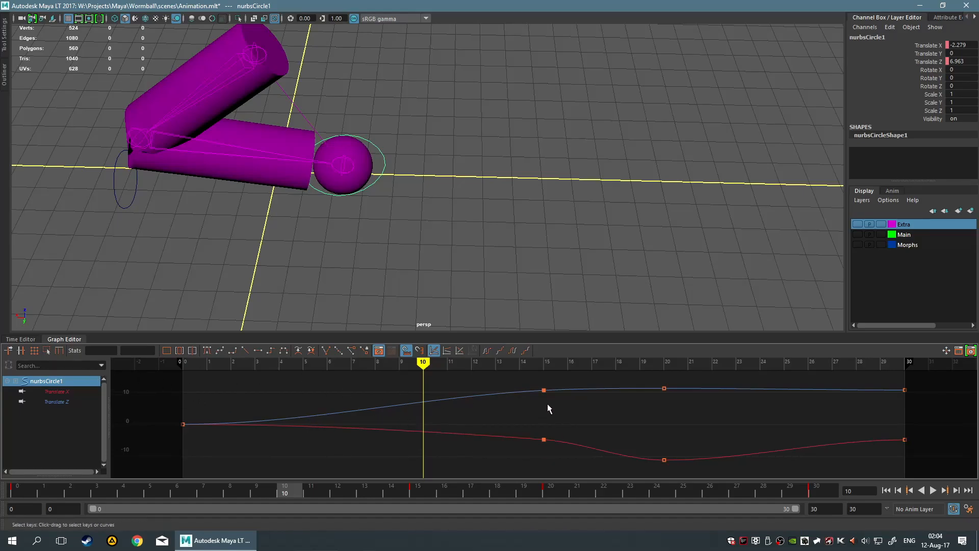
# - Try moving the Translate Z key at frame 15 in the Graph Editor, undo the move and deselect the key
pyautogui.scroll(-5, 554, 399)
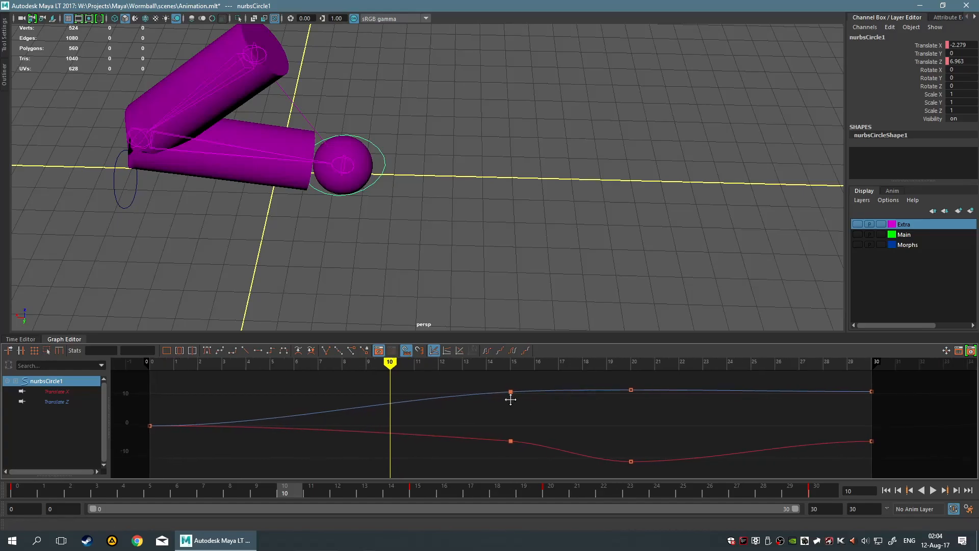
pyautogui.click(502, 405)
pyautogui.moveTo(503, 403)
pyautogui.mouseDown()
pyautogui.moveTo(514, 403)
pyautogui.moveTo(504, 405)
pyautogui.mouseUp()
pyautogui.hotkey('ctrl', 'z')
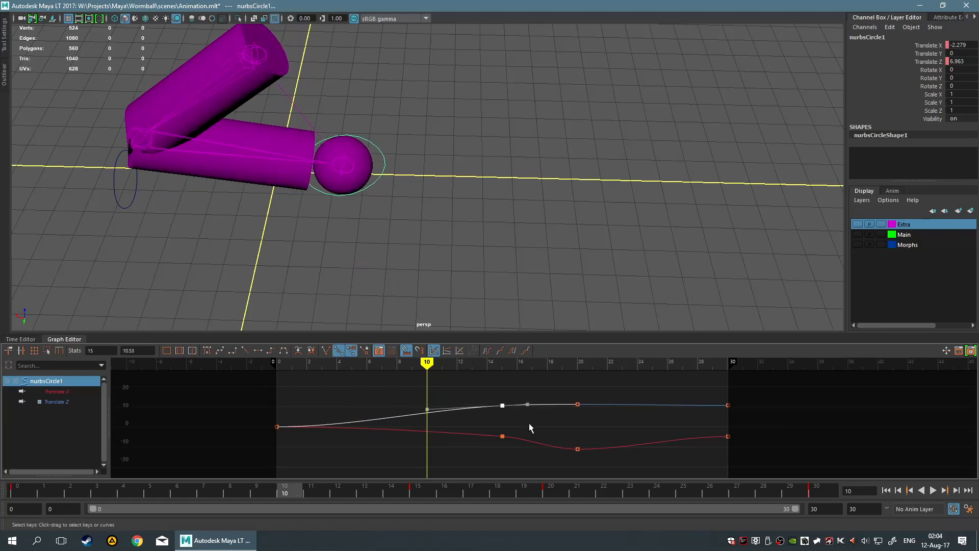
pyautogui.click(529, 424)
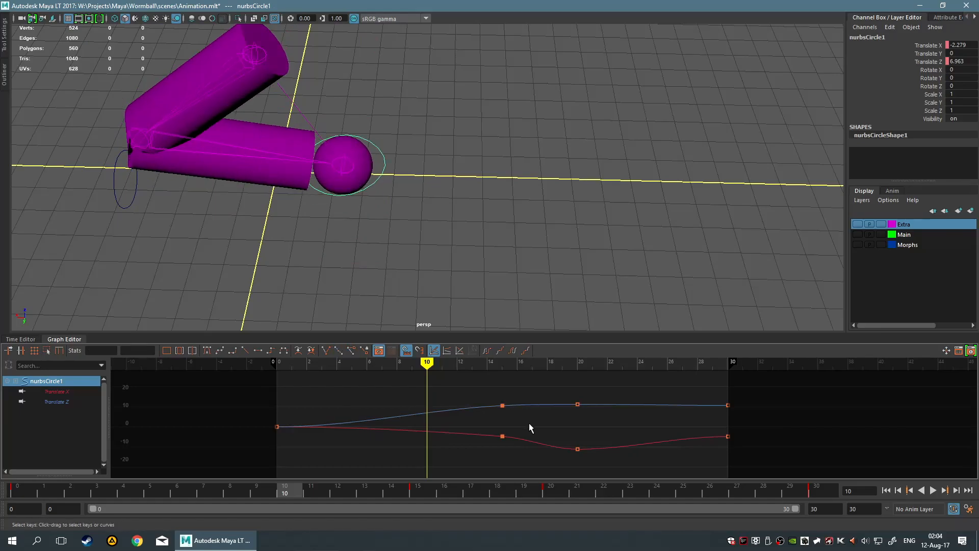
# - Play the animation briefly and scrub the current time back to frame 0
pyautogui.hotkey('alt', 'v')
pyautogui.moveTo(375, 377)
pyautogui.mouseDown()
pyautogui.moveTo(258, 384)
pyautogui.moveTo(277, 386)
pyautogui.mouseUp()
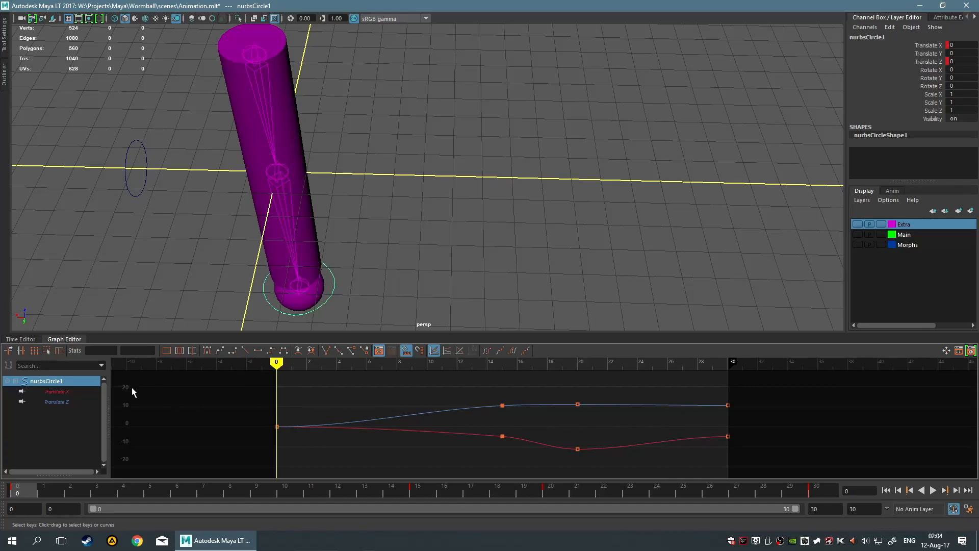
pyautogui.scroll(-2, 265, 431)
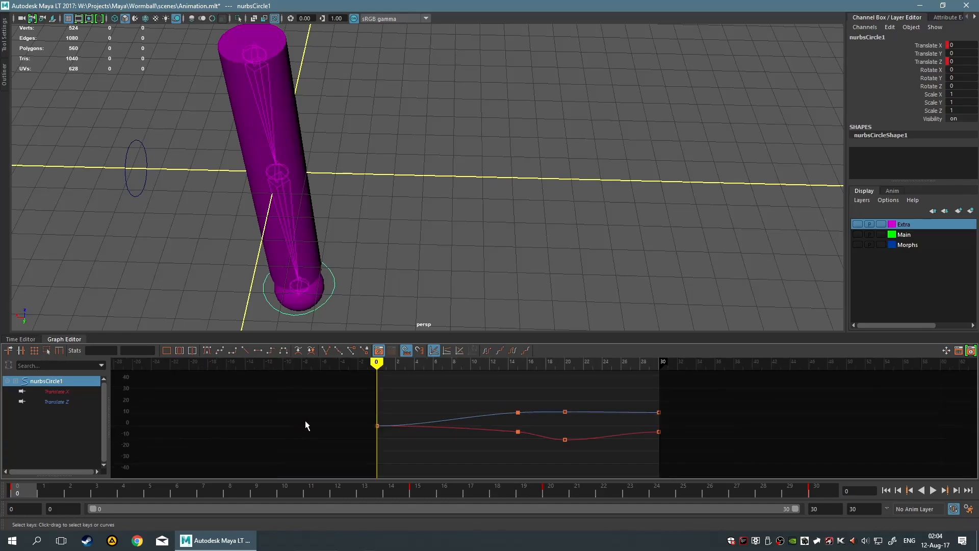
pyautogui.scroll(2, 474, 431)
pyautogui.press('f')
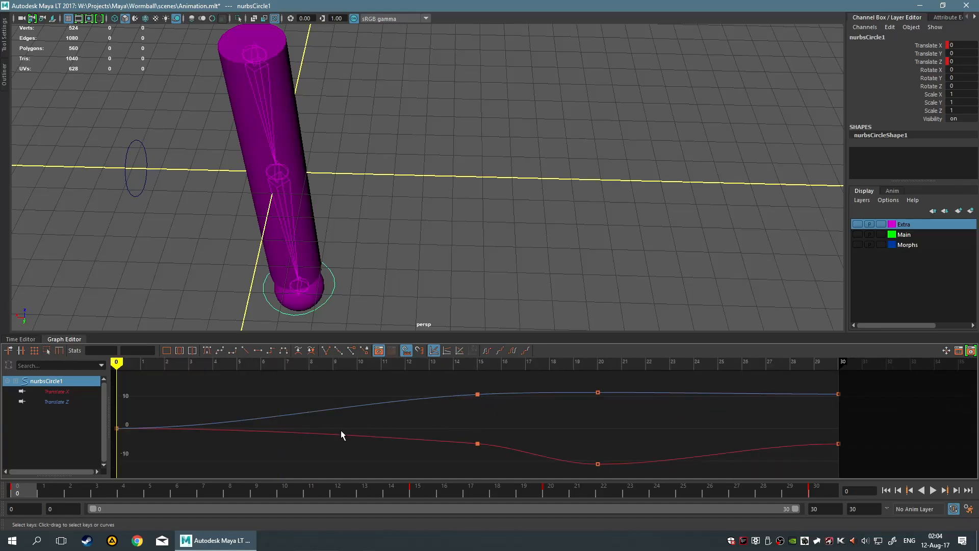
pyautogui.scroll(-1, 301, 424)
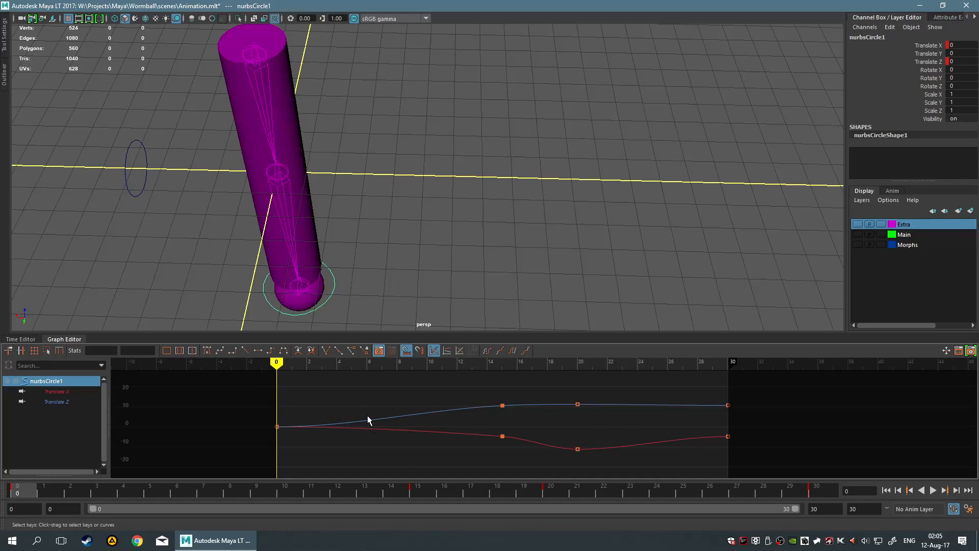
# - Add the second circle control to the selection and compare the curves in stacked and normalized views, ending in the absolute view
pyautogui.keyDown('shift'); pyautogui.click(145, 176); pyautogui.keyUp('shift')
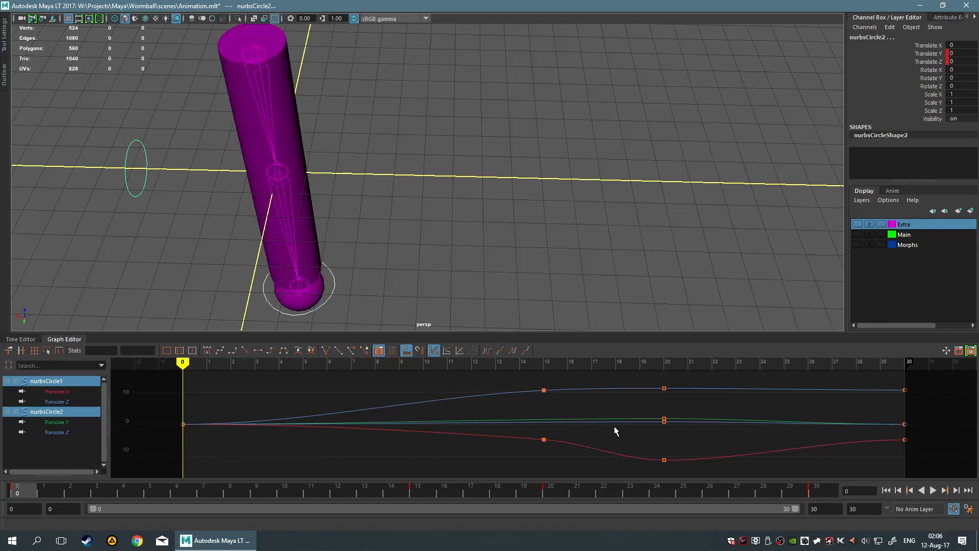
pyautogui.press('1')
pyautogui.press('2')
pyautogui.press('3')
pyautogui.press('2')
pyautogui.press('1')
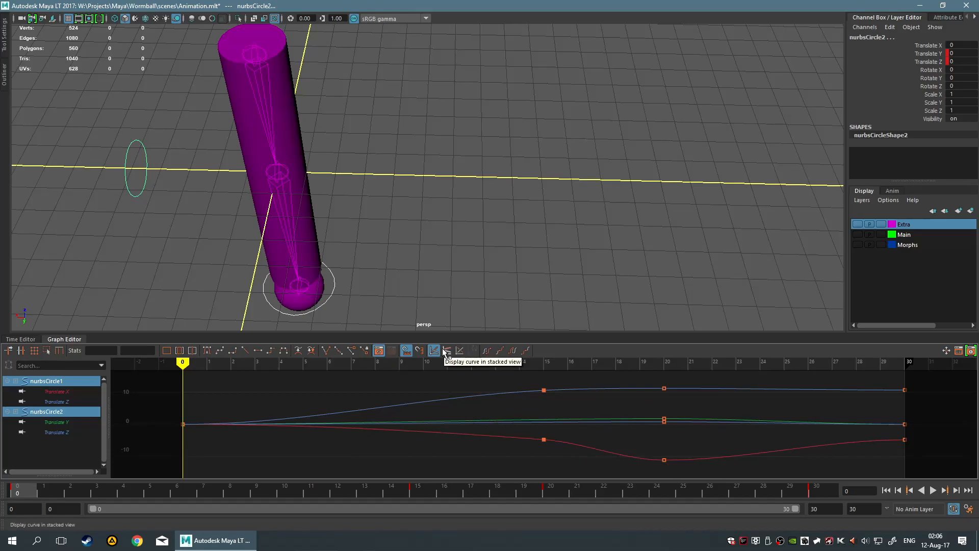
pyautogui.press('2')
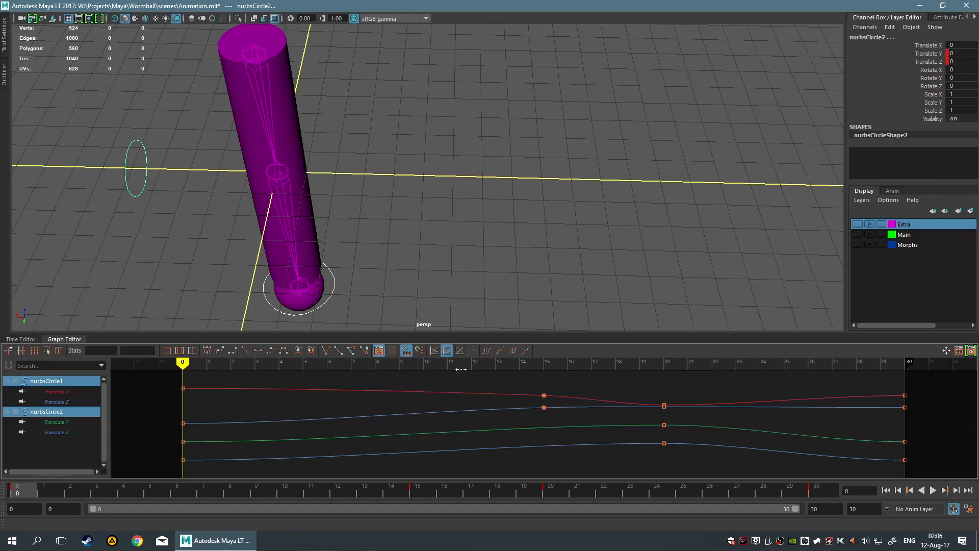
pyautogui.click(459, 350)
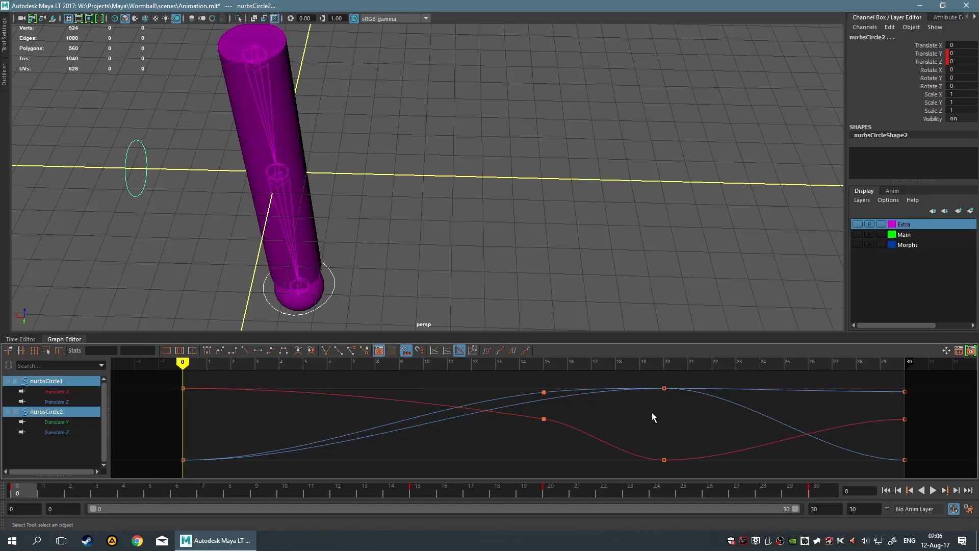
pyautogui.press('1')
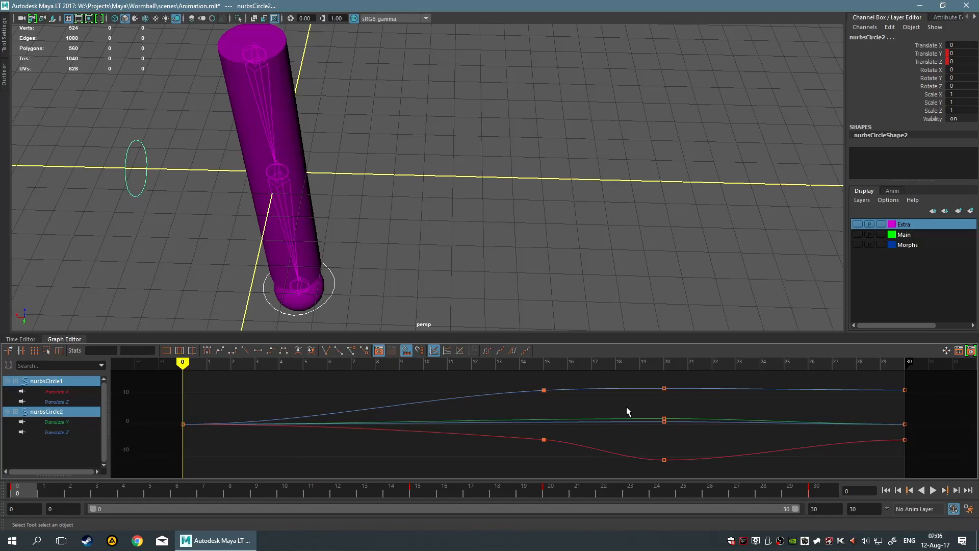
# - Show only nurbsCircle1's curves in the Graph Editor and scrub the current time to frame 7
pyautogui.click(48, 380)
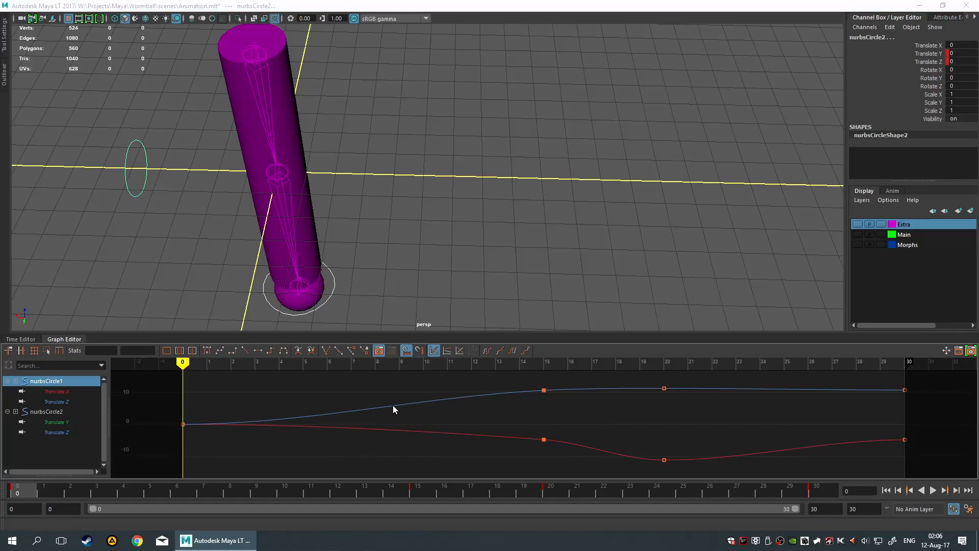
pyautogui.click(512, 276)
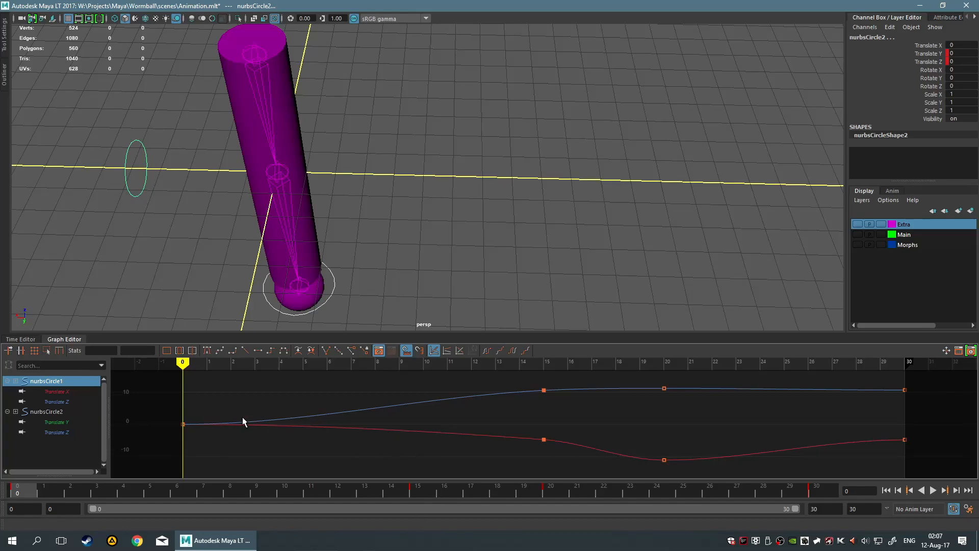
pyautogui.moveTo(307, 427)
pyautogui.mouseDown()
pyautogui.moveTo(344, 442)
pyautogui.moveTo(255, 445)
pyautogui.moveTo(373, 449)
pyautogui.mouseUp()
pyautogui.moveTo(374, 365)
pyautogui.mouseDown()
pyautogui.moveTo(243, 370)
pyautogui.moveTo(553, 380)
pyautogui.moveTo(190, 371)
pyautogui.mouseUp()
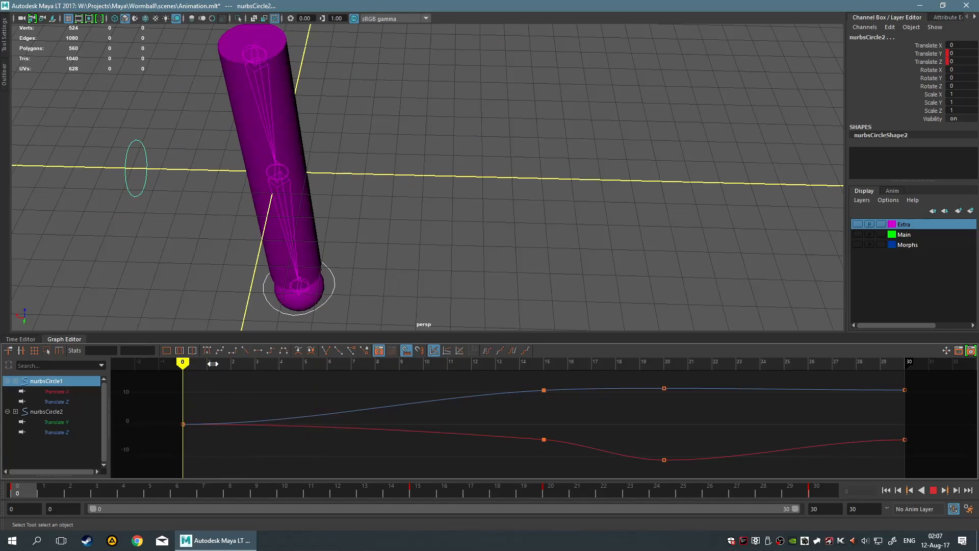
pyautogui.moveTo(183, 363); pyautogui.dragTo(351, 363)
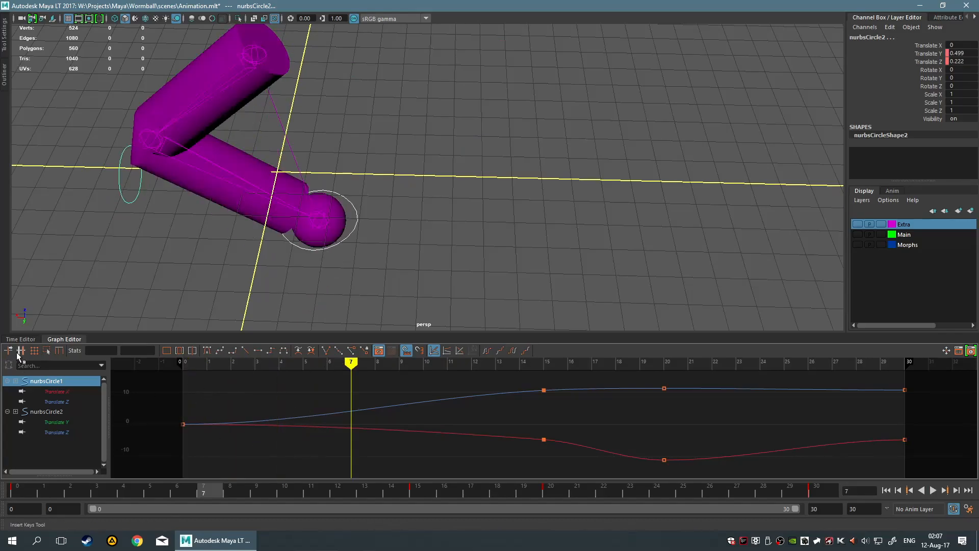
# - Try inserting a key at frame 7 on nurbsCircle1's Translate Z curve with the Insert Keys tool, and undo it
pyautogui.moveTo(346, 411); pyautogui.dragTo(463, 421, button='right')
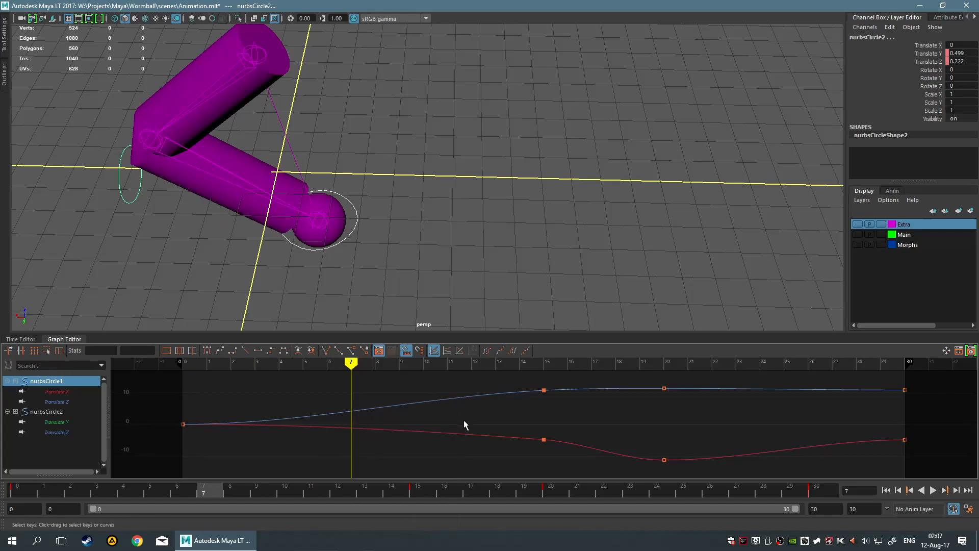
pyautogui.click(374, 411)
pyautogui.moveTo(353, 395)
pyautogui.mouseDown(button='right')
pyautogui.moveTo(374, 412)
pyautogui.moveTo(371, 403)
pyautogui.mouseUp(button='right')
pyautogui.moveTo(350, 369)
pyautogui.mouseDown()
pyautogui.moveTo(415, 369)
pyautogui.moveTo(343, 372)
pyautogui.moveTo(383, 377)
pyautogui.mouseUp()
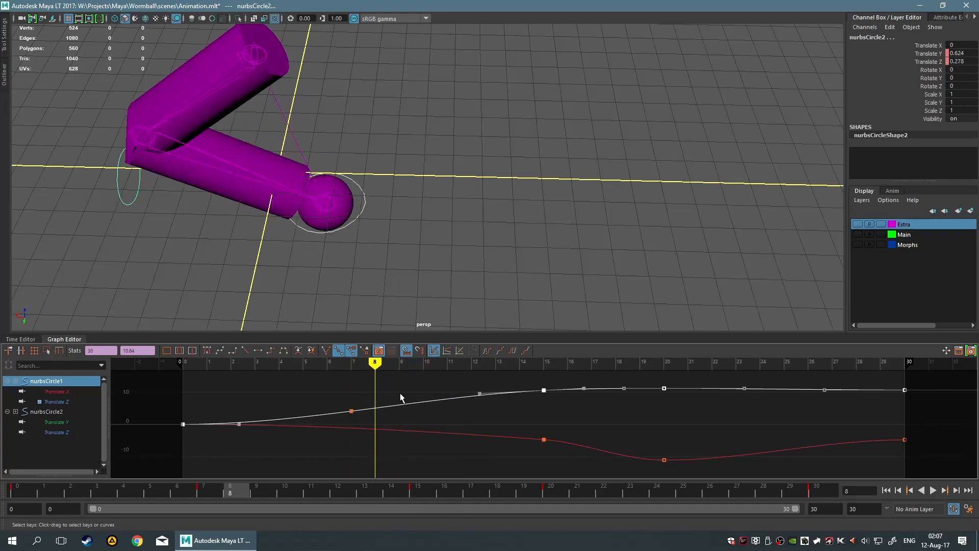
pyautogui.hotkey('alt', ',')
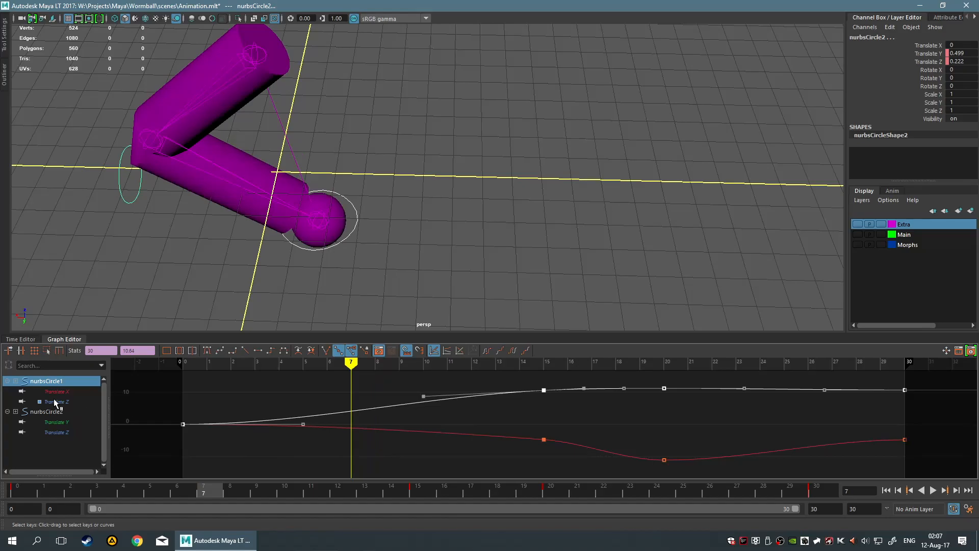
# - Isolate nurbsCircle1's Translate X curve and its Translate Z curve in turn
pyautogui.click(57, 391)
pyautogui.hotkey('ctrl', 'z')
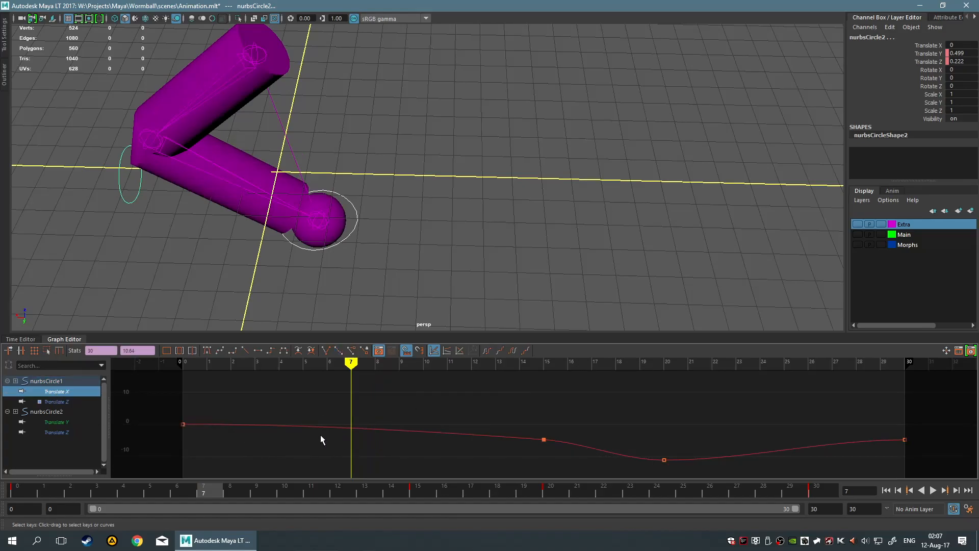
pyautogui.click(149, 418)
pyautogui.click(64, 402)
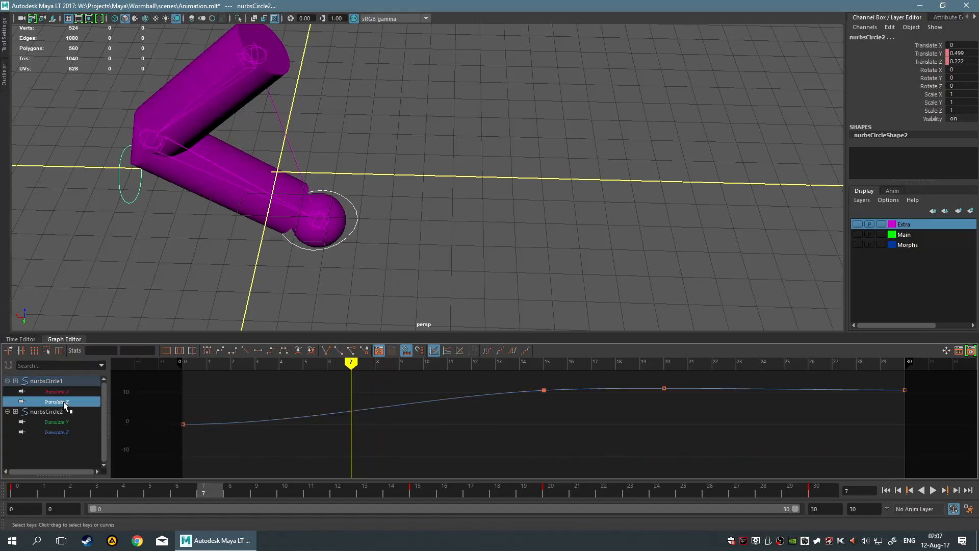
# - Return the current time to frame 0 and display both of nurbsCircle1's curves together
pyautogui.rightClick(353, 387)
pyautogui.click(381, 398)
pyautogui.rightClick(365, 400)
pyautogui.click(378, 402)
pyautogui.hotkey('alt', 'shift', 'v')
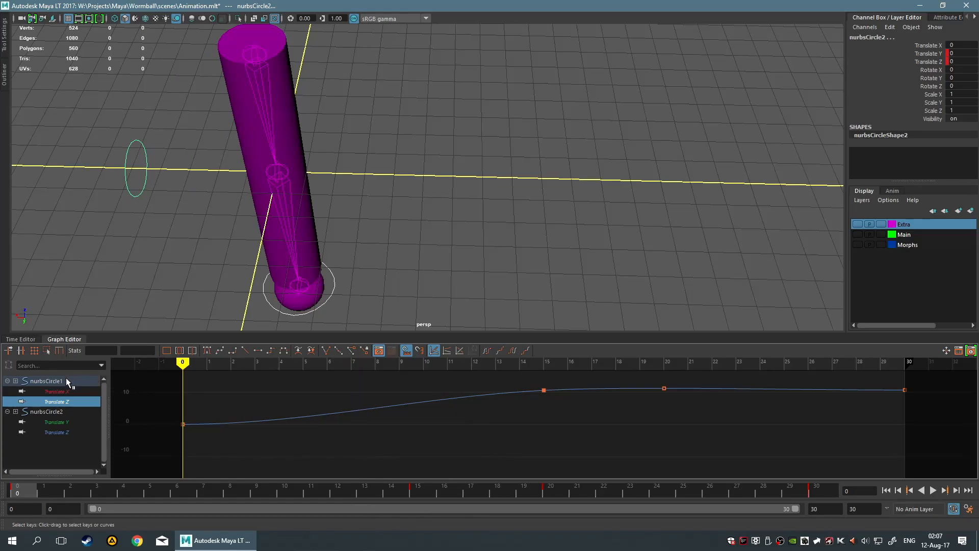
pyautogui.click(65, 380)
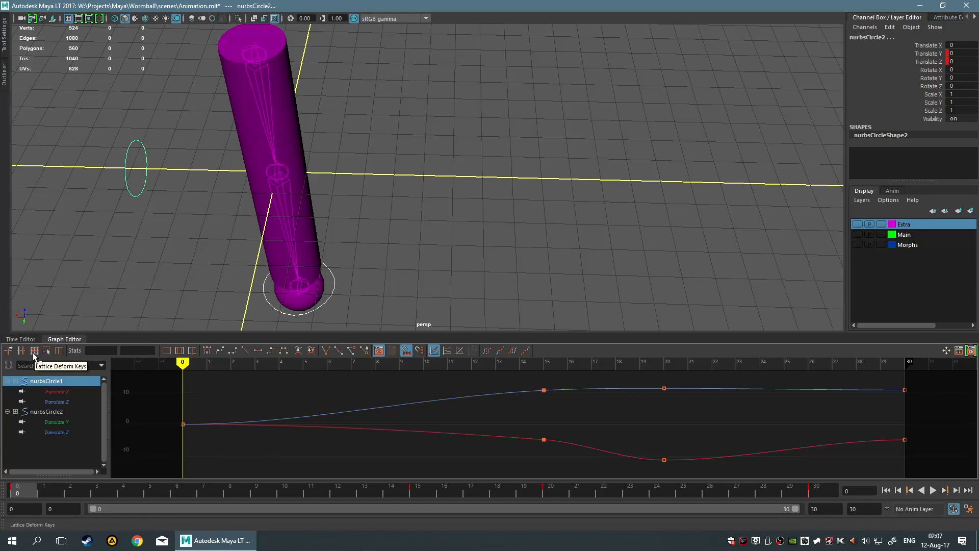
# - Activate the Lattice Deform Keys tool for nurbsCircle1's curves
pyautogui.click(34, 351)
pyautogui.moveTo(566, 411)
pyautogui.keyDown('alt'); pyautogui.mouseDown(button='middle')
pyautogui.moveTo(499, 408)
pyautogui.moveTo(494, 417)
pyautogui.mouseUp(button='middle'); pyautogui.keyUp('alt')
pyautogui.scroll(-3, 498, 408)
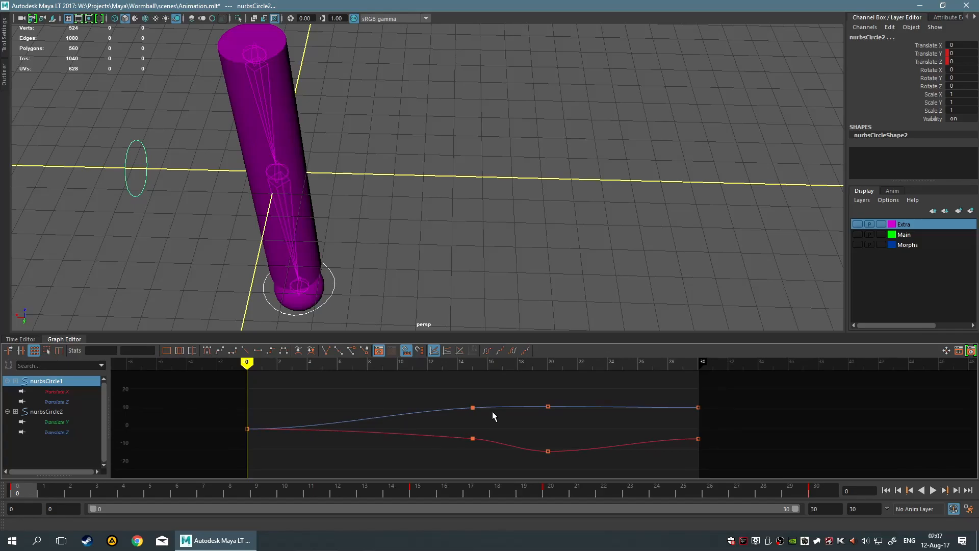
pyautogui.scroll(-2, 492, 412)
pyautogui.keyDown('alt'); pyautogui.moveTo(544, 406); pyautogui.dragTo(518, 430, button='middle'); pyautogui.keyUp('alt')
pyautogui.scroll(2, 561, 418)
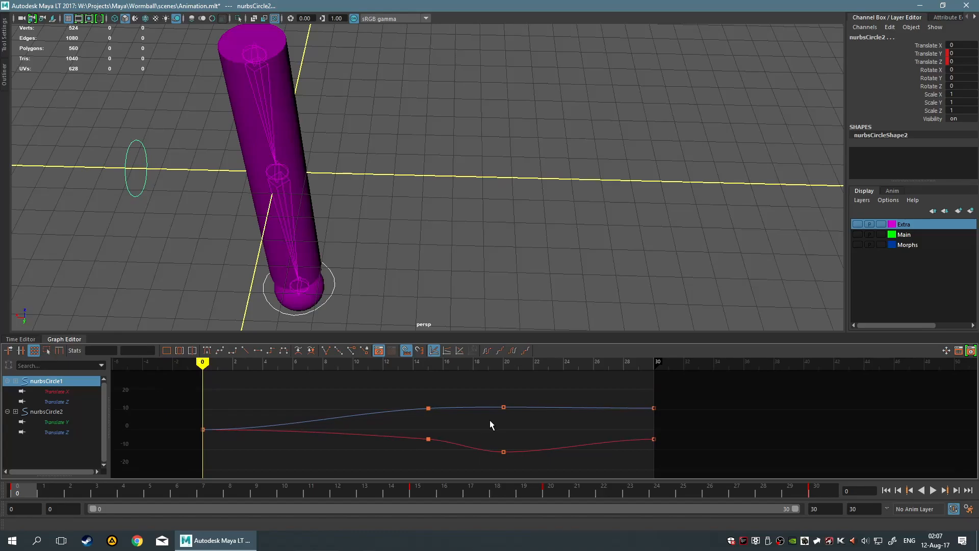
pyautogui.moveTo(489, 424)
pyautogui.keyDown('alt'); pyautogui.mouseDown(button='middle')
pyautogui.moveTo(647, 426)
pyautogui.moveTo(461, 407)
pyautogui.moveTo(492, 405)
pyautogui.moveTo(475, 422)
pyautogui.mouseUp(button='middle'); pyautogui.keyUp('alt')
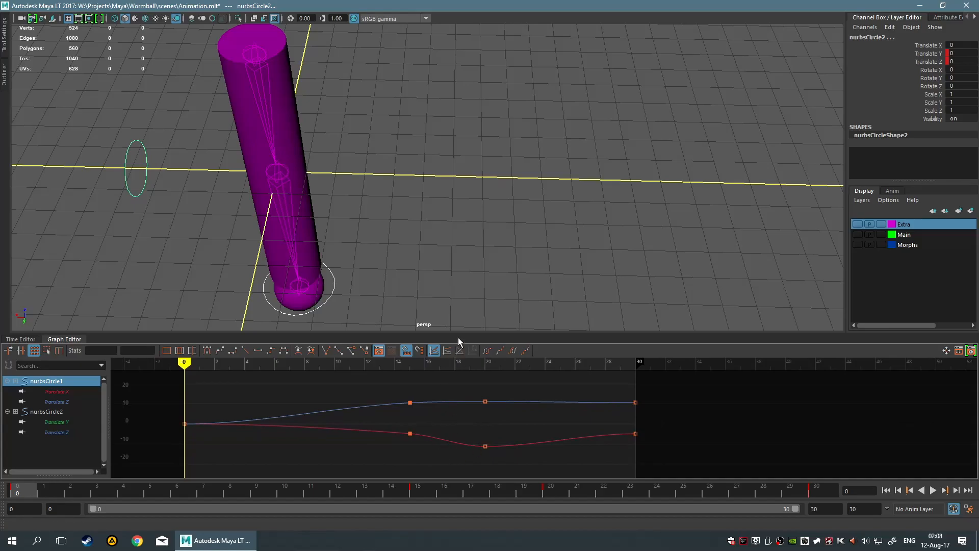
# - Try deforming nurbsCircle1's keys from frames 15 to 30 with the Lattice Deform Keys tool, undo the changes, and return to selecting keys
pyautogui.moveTo(465, 332); pyautogui.dragTo(470, 305)
pyautogui.moveTo(378, 361); pyautogui.dragTo(655, 472)
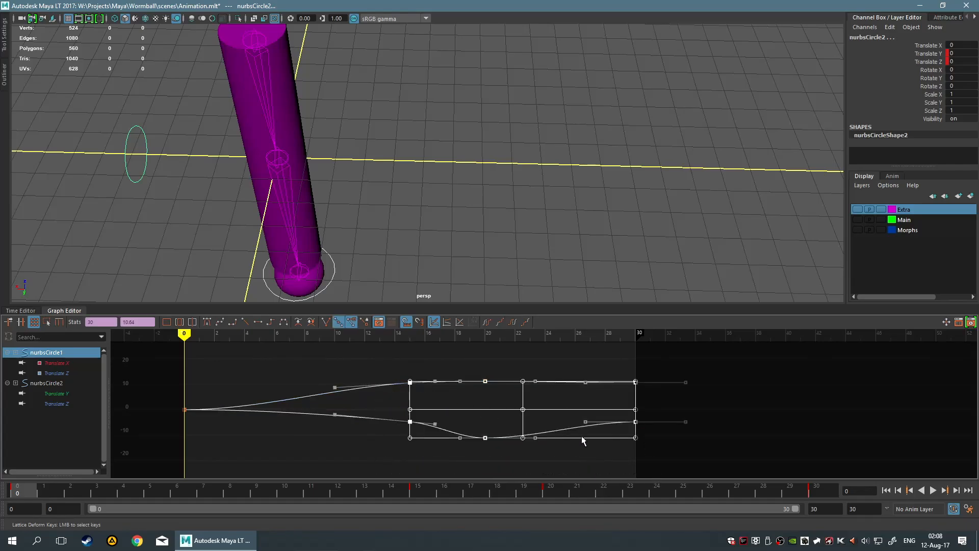
pyautogui.moveTo(463, 394); pyautogui.dragTo(460, 374)
pyautogui.moveTo(598, 427); pyautogui.dragTo(625, 431)
pyautogui.moveTo(620, 390); pyautogui.dragTo(601, 356)
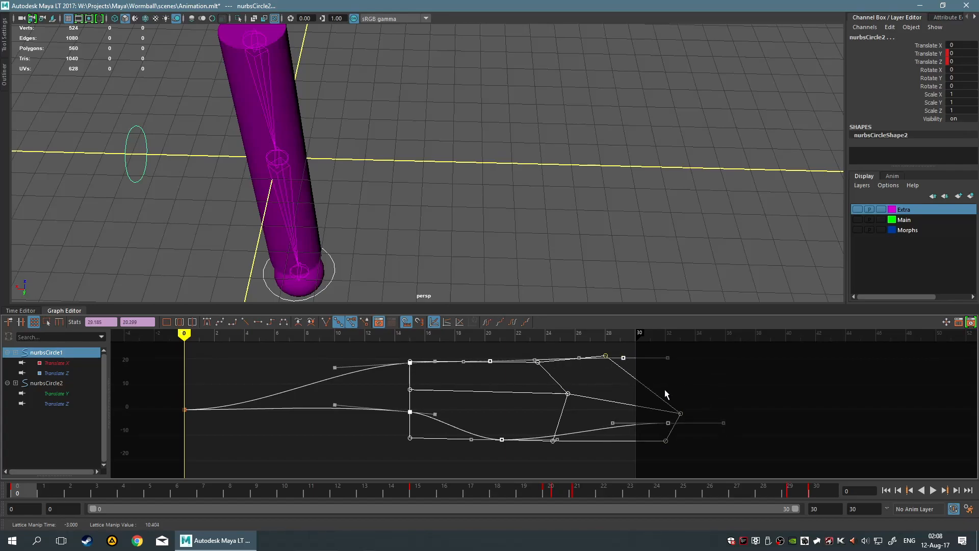
pyautogui.hotkey('ctrl', 'z')
pyautogui.hotkey('ctrl', 'z')
pyautogui.hotkey('ctrl', 'z')
pyautogui.hotkey('ctrl', 'z')
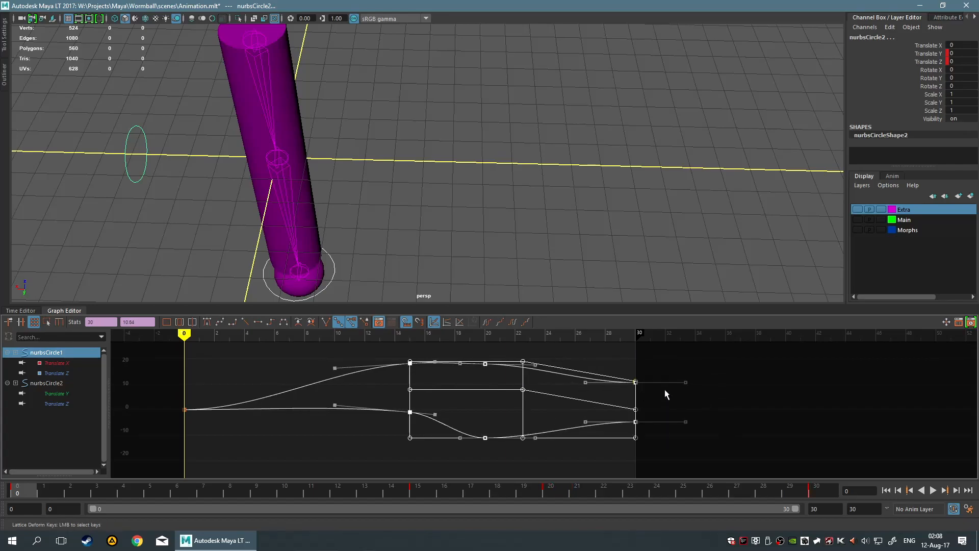
pyautogui.hotkey('ctrl', 'z')
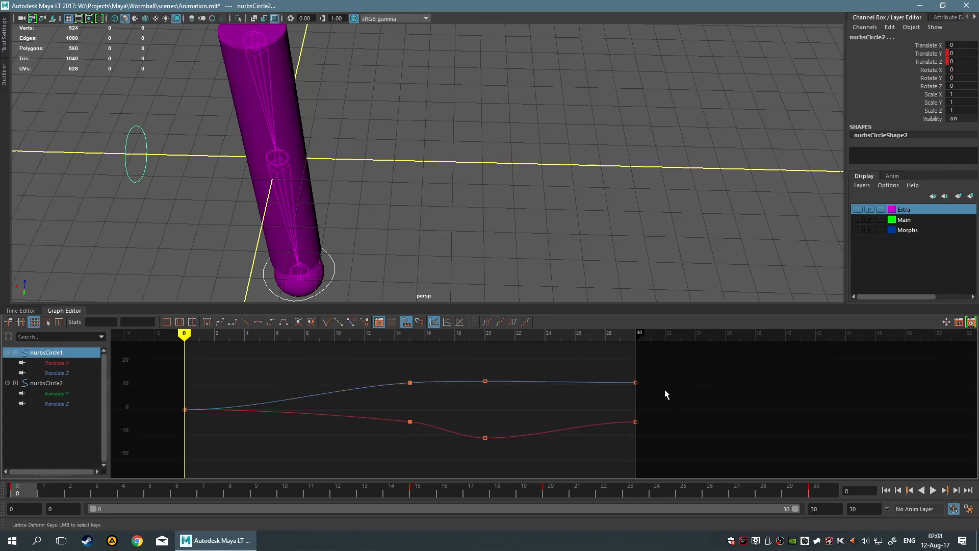
pyautogui.press('q')
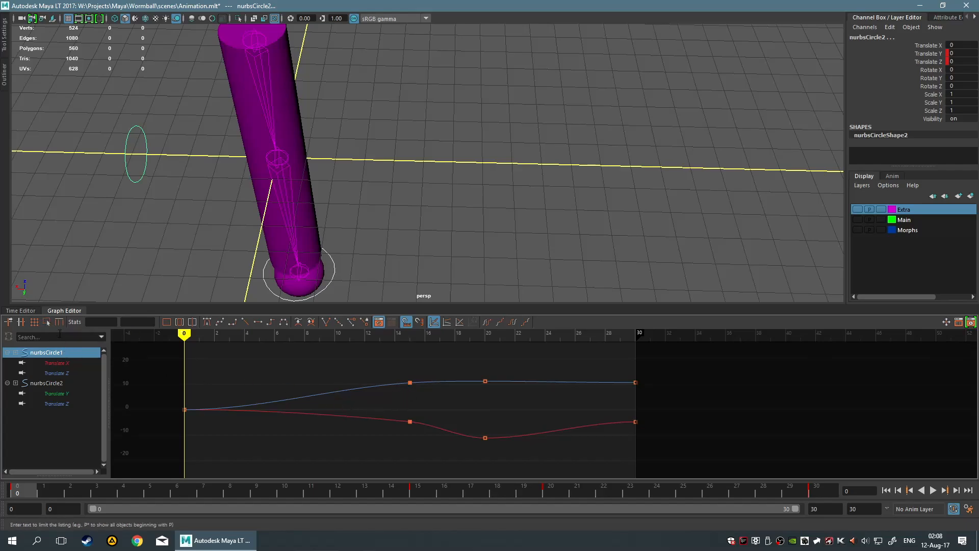
# - Try adjusting nurbsCircle1's Translate Z key at frame 15 with the Region tool, undoing each change
pyautogui.click(410, 382)
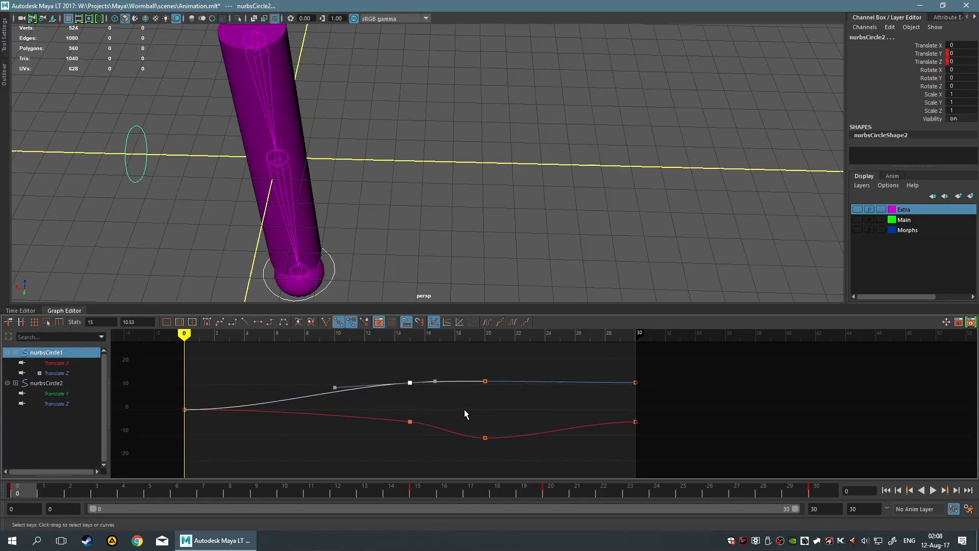
pyautogui.click(414, 376)
pyautogui.moveTo(408, 379); pyautogui.dragTo(427, 394)
pyautogui.moveTo(411, 388)
pyautogui.mouseDown(button='middle')
pyautogui.moveTo(423, 369)
pyautogui.moveTo(427, 402)
pyautogui.moveTo(423, 383)
pyautogui.mouseUp(button='middle')
pyautogui.hotkey('ctrl', 'z')
pyautogui.moveTo(396, 383)
pyautogui.mouseDown(button='middle')
pyautogui.moveTo(439, 387)
pyautogui.moveTo(392, 388)
pyautogui.mouseUp(button='middle')
pyautogui.hotkey('ctrl', 'z')
# - Try scaling both of nurbsCircle1's curves between frames 15 and 20 with the Region tool, and return to selecting keys
pyautogui.moveTo(399, 368); pyautogui.dragTo(510, 417)
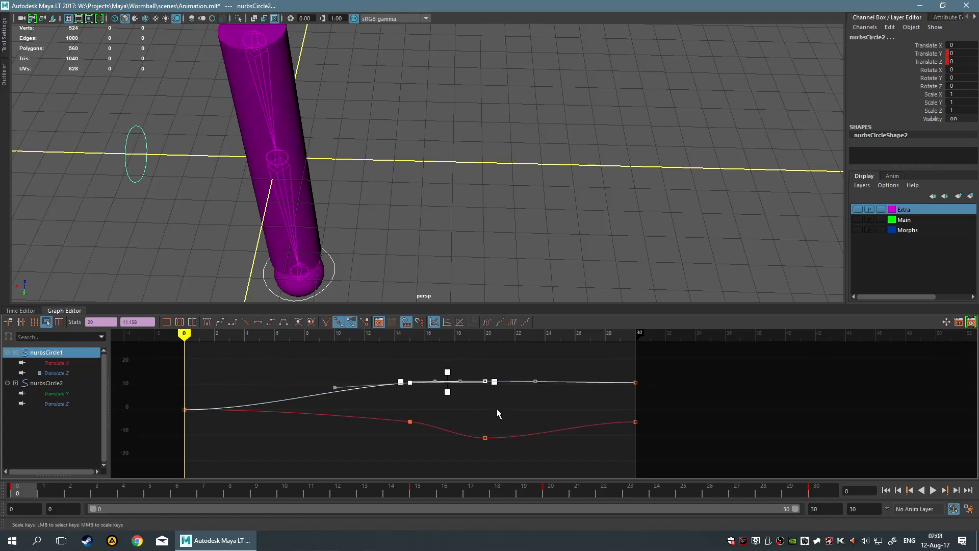
pyautogui.moveTo(366, 363); pyautogui.dragTo(636, 436)
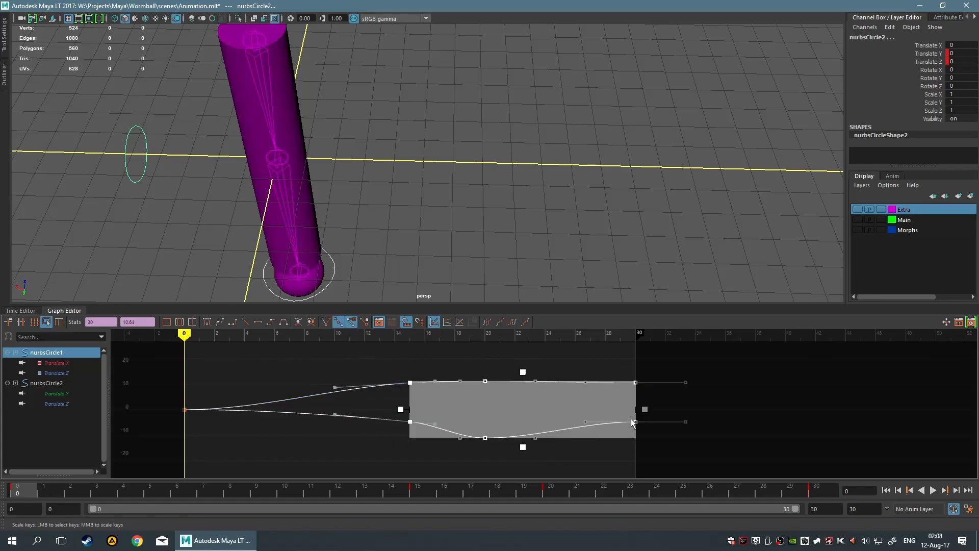
pyautogui.click(353, 370)
pyautogui.moveTo(354, 370); pyautogui.dragTo(534, 439)
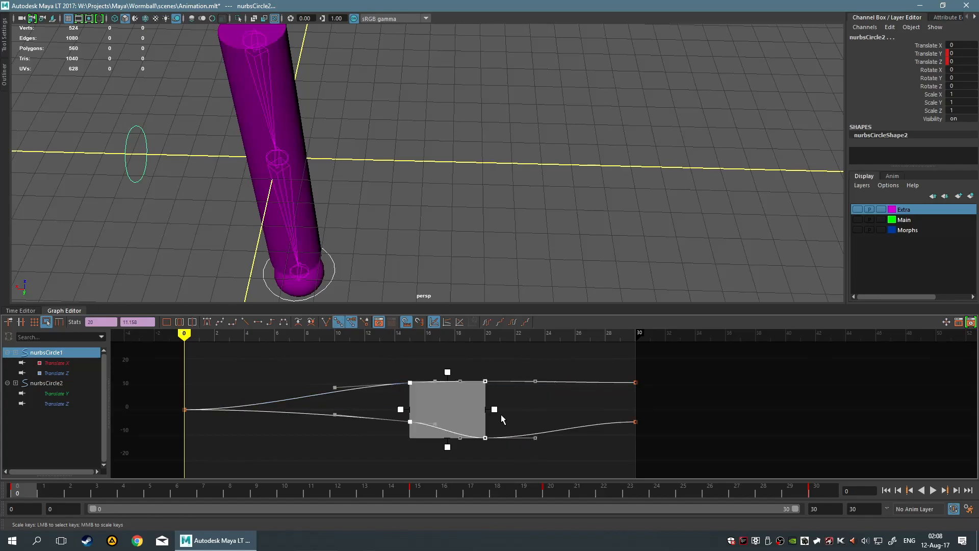
pyautogui.moveTo(494, 409)
pyautogui.mouseDown()
pyautogui.moveTo(542, 409)
pyautogui.moveTo(481, 409)
pyautogui.moveTo(640, 409)
pyautogui.moveTo(214, 409)
pyautogui.moveTo(473, 396)
pyautogui.moveTo(300, 396)
pyautogui.moveTo(499, 396)
pyautogui.mouseUp()
pyautogui.moveTo(415, 419); pyautogui.dragTo(490, 428)
pyautogui.press('q')
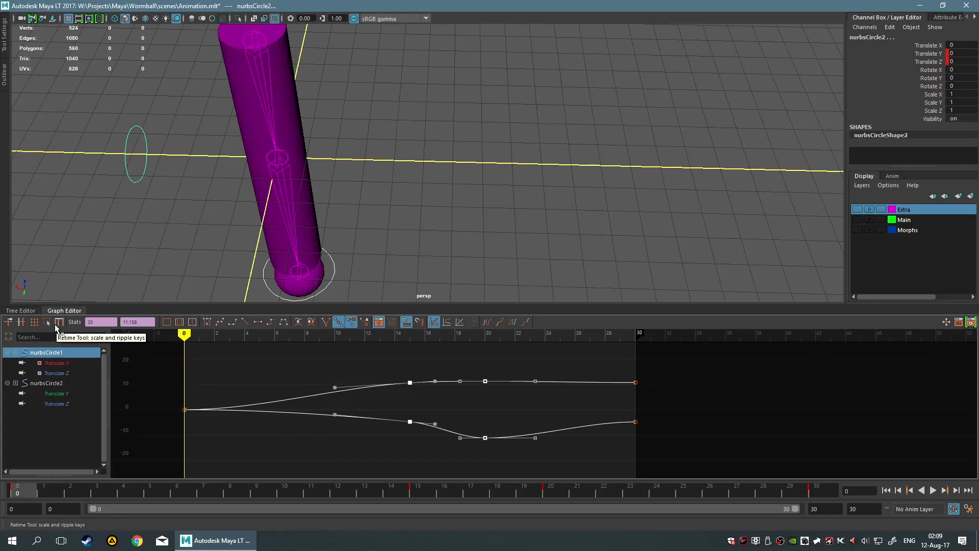
# - Select nurbsCircle1's Translate Z key at frame 15 and examine its frame and value stats
pyautogui.click(442, 410)
pyautogui.moveTo(367, 372); pyautogui.dragTo(439, 404)
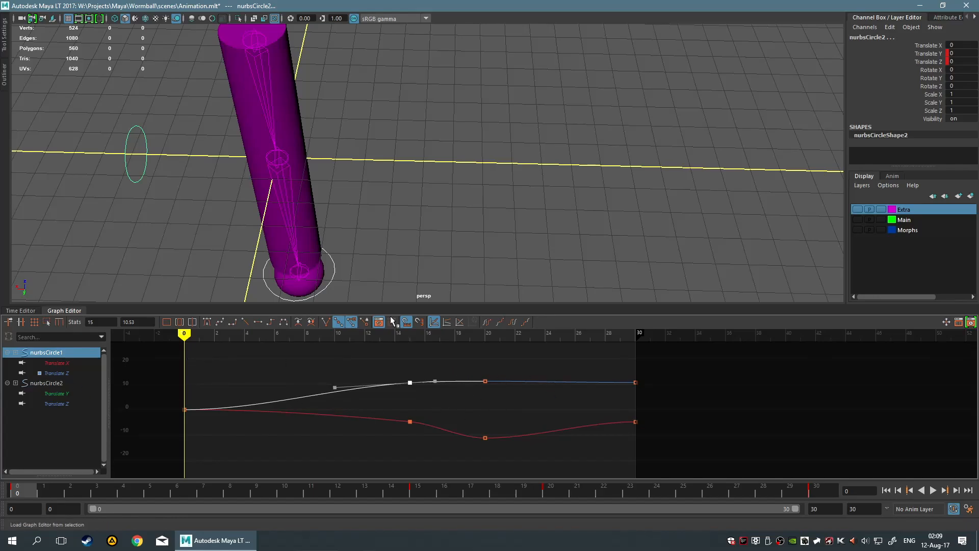
pyautogui.click(129, 322)
pyautogui.click(142, 323)
pyautogui.keyDown('alt'); pyautogui.moveTo(532, 409); pyautogui.dragTo(457, 422, button='middle'); pyautogui.keyUp('alt')
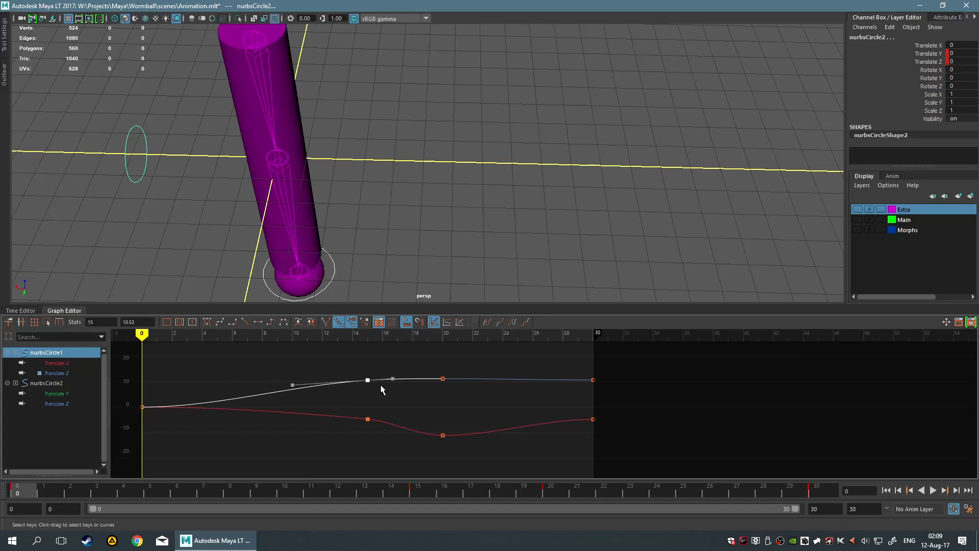
pyautogui.keyDown('alt'); pyautogui.moveTo(382, 389); pyautogui.dragTo(410, 394, button='middle'); pyautogui.keyUp('alt')
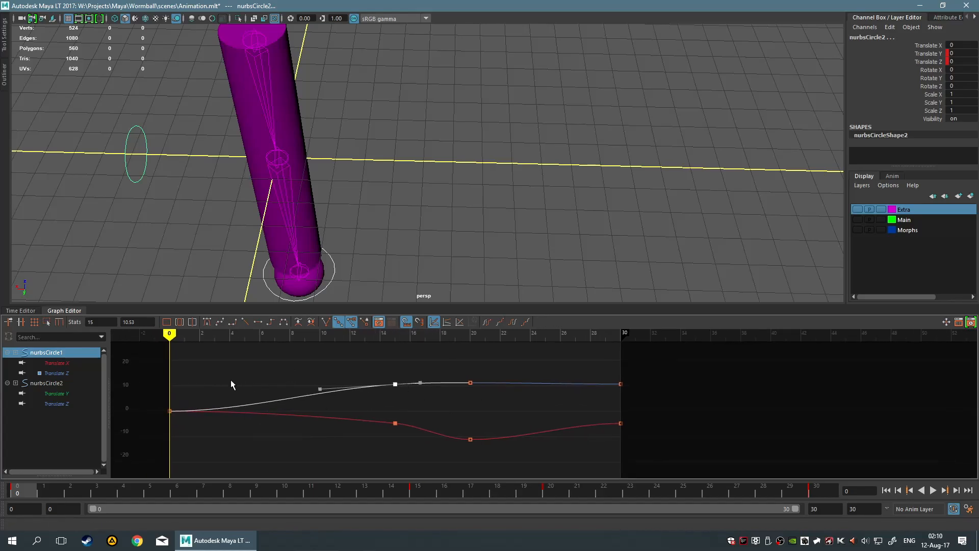
# - Select nurbsCircle1's Translate X key at frame 15 and move the current time to frame 15
pyautogui.click(313, 451)
pyautogui.moveTo(362, 406)
pyautogui.mouseDown()
pyautogui.moveTo(409, 430)
pyautogui.moveTo(408, 409)
pyautogui.moveTo(474, 452)
pyautogui.mouseUp()
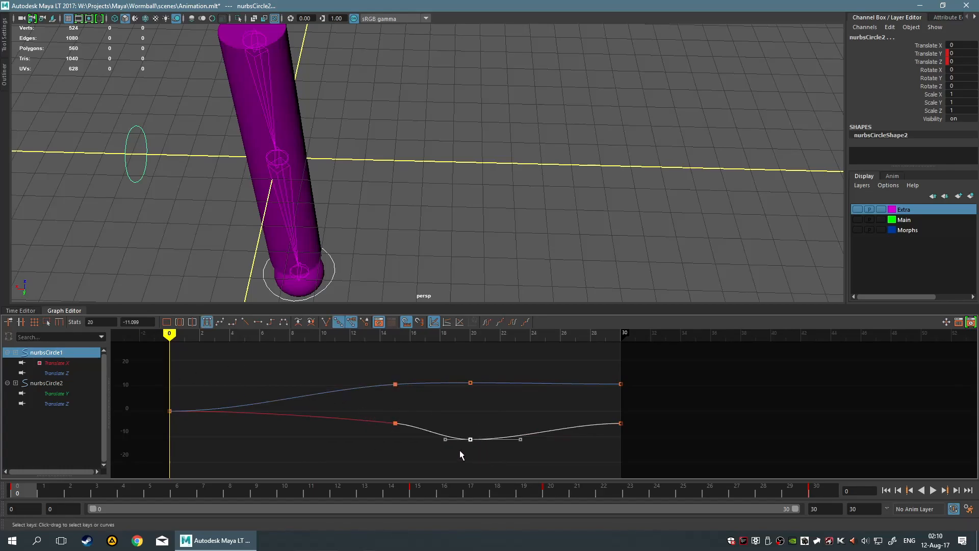
pyautogui.click(372, 412)
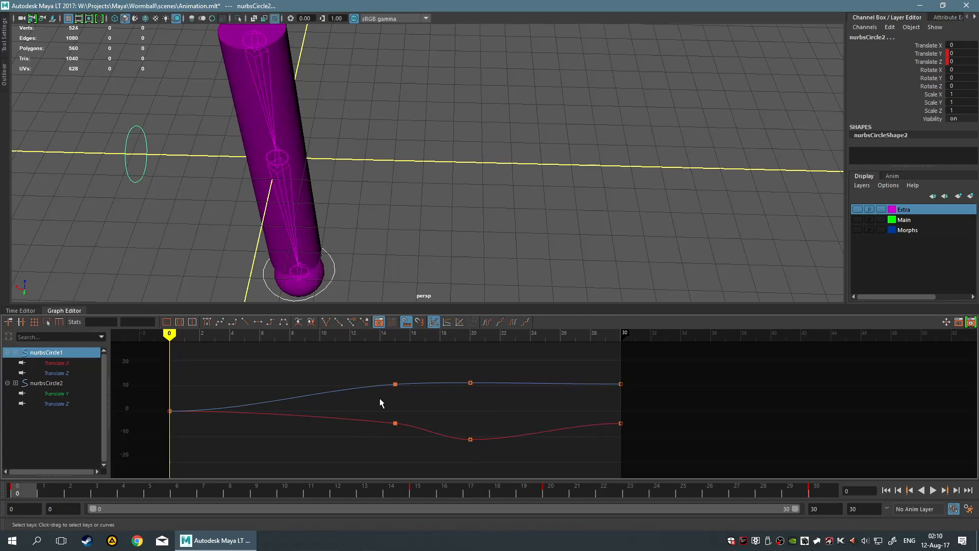
pyautogui.moveTo(417, 432); pyautogui.dragTo(417, 432)
pyautogui.moveTo(170, 334)
pyautogui.mouseDown()
pyautogui.moveTo(385, 351)
pyautogui.moveTo(395, 351)
pyautogui.moveTo(397, 335)
pyautogui.moveTo(474, 341)
pyautogui.moveTo(403, 334)
pyautogui.moveTo(414, 354)
pyautogui.moveTo(400, 354)
pyautogui.mouseUp()
pyautogui.scroll(3, 409, 422)
pyautogui.scroll(-3, 407, 421)
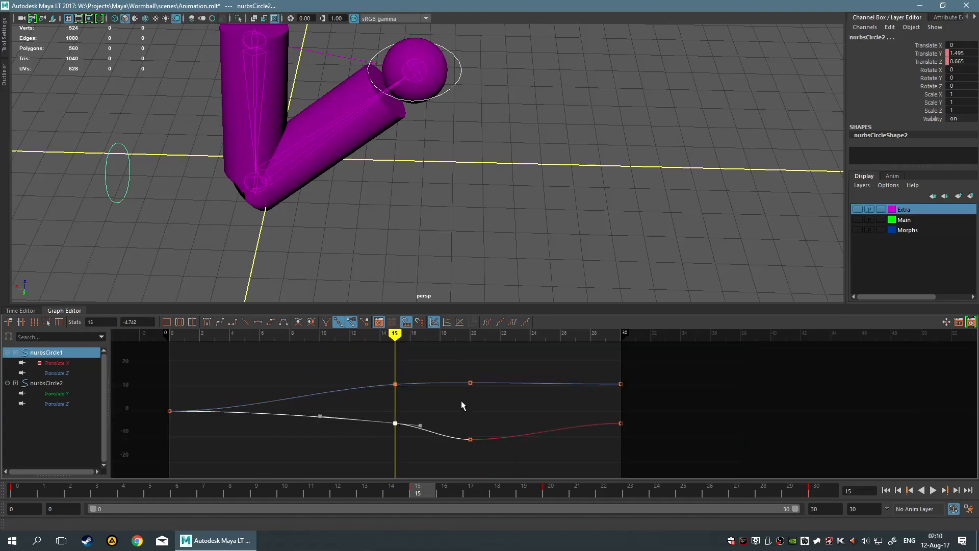
pyautogui.scroll(2, 461, 400)
pyautogui.keyDown('alt'); pyautogui.moveTo(377, 404); pyautogui.dragTo(398, 405, button='middle'); pyautogui.keyUp('alt')
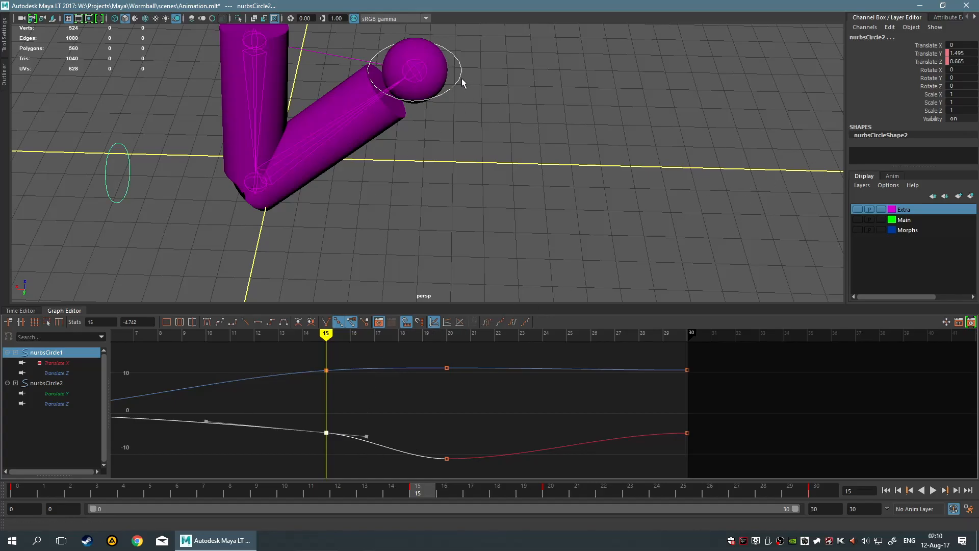
# - Preview the animation, stop at frame 16, and select only the nurbsCircle1 control around the sphere
pyautogui.hotkey('alt', 'v')
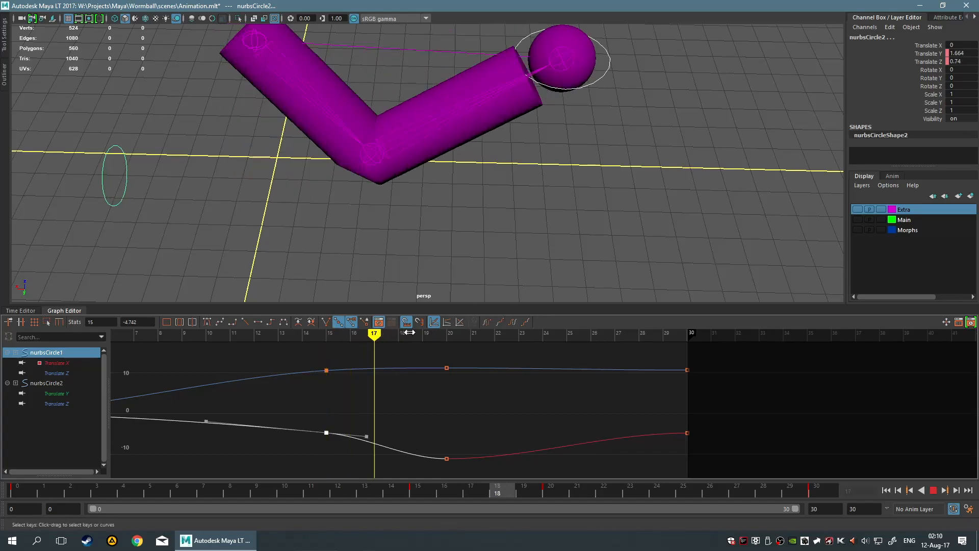
pyautogui.moveTo(446, 334)
pyautogui.mouseDown()
pyautogui.moveTo(281, 337)
pyautogui.moveTo(477, 350)
pyautogui.moveTo(320, 352)
pyautogui.moveTo(344, 350)
pyautogui.mouseUp()
pyautogui.click(500, 172)
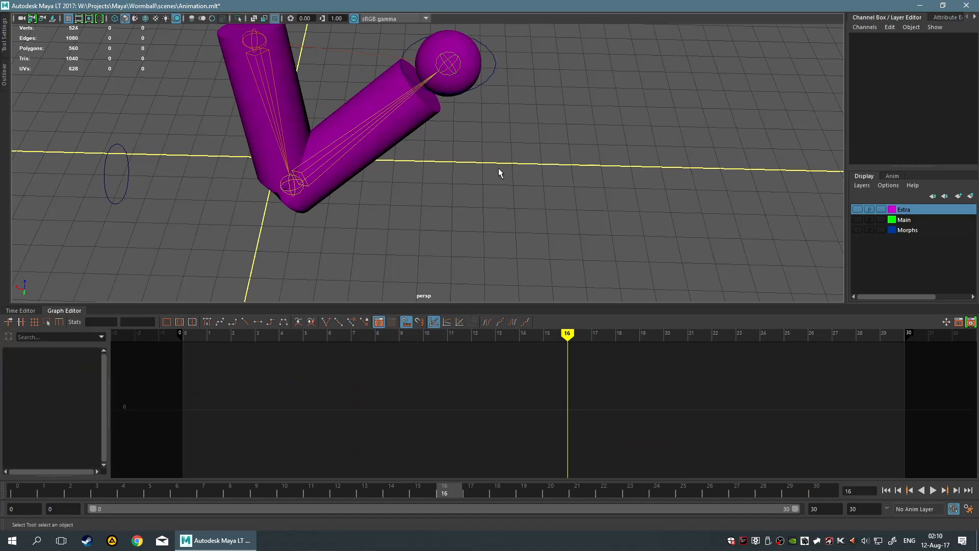
pyautogui.click(490, 75)
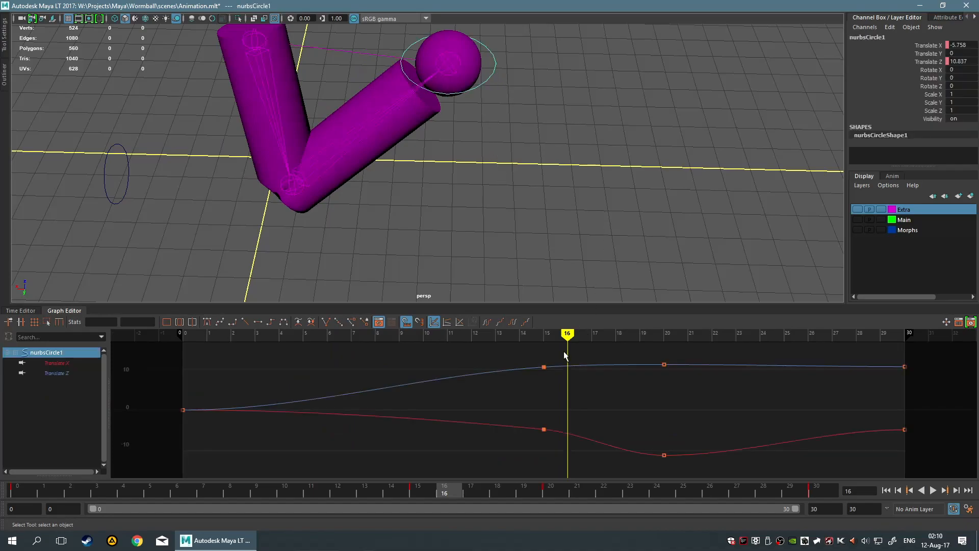
# - Compare nurbsCircle1's curves with the limb's pose at frames 15, 20 and 10
pyautogui.moveTo(567, 336)
pyautogui.mouseDown()
pyautogui.moveTo(553, 343)
pyautogui.moveTo(652, 343)
pyautogui.moveTo(548, 346)
pyautogui.mouseUp()
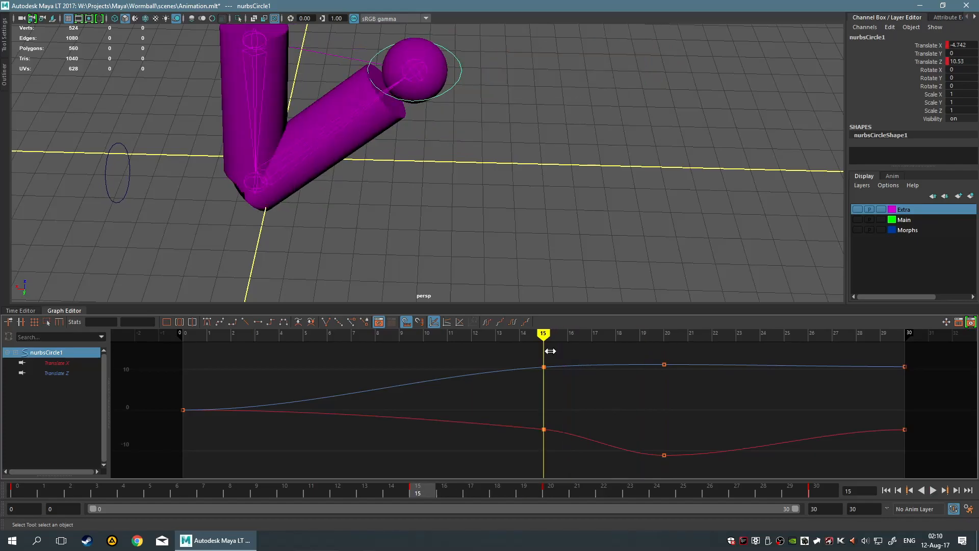
pyautogui.keyDown('alt'); pyautogui.moveTo(642, 395); pyautogui.dragTo(542, 389, button='middle'); pyautogui.keyUp('alt')
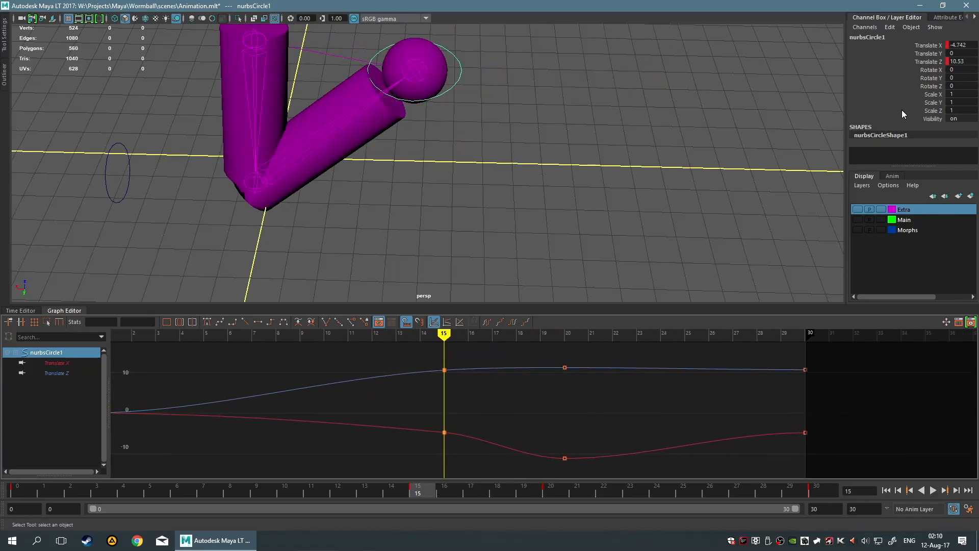
pyautogui.moveTo(444, 335); pyautogui.dragTo(569, 349)
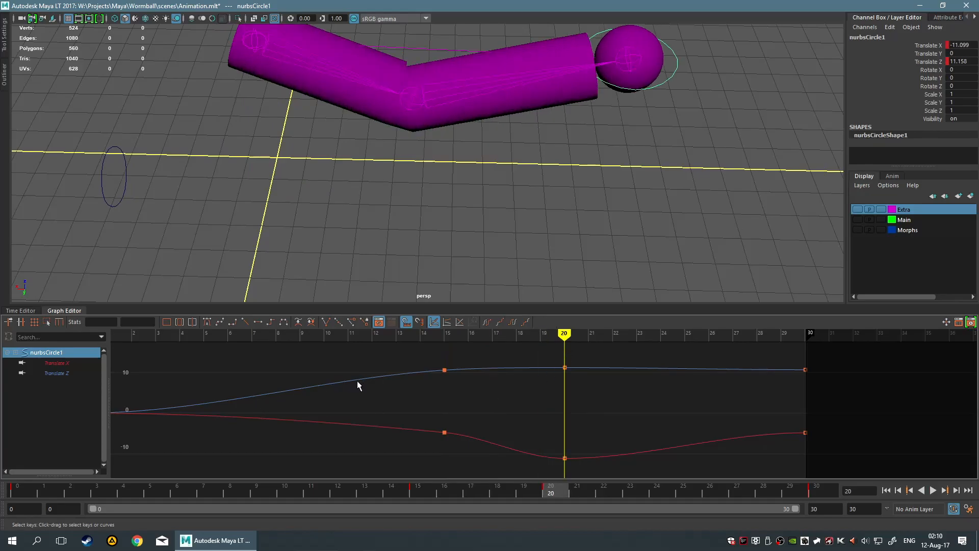
pyautogui.press('f')
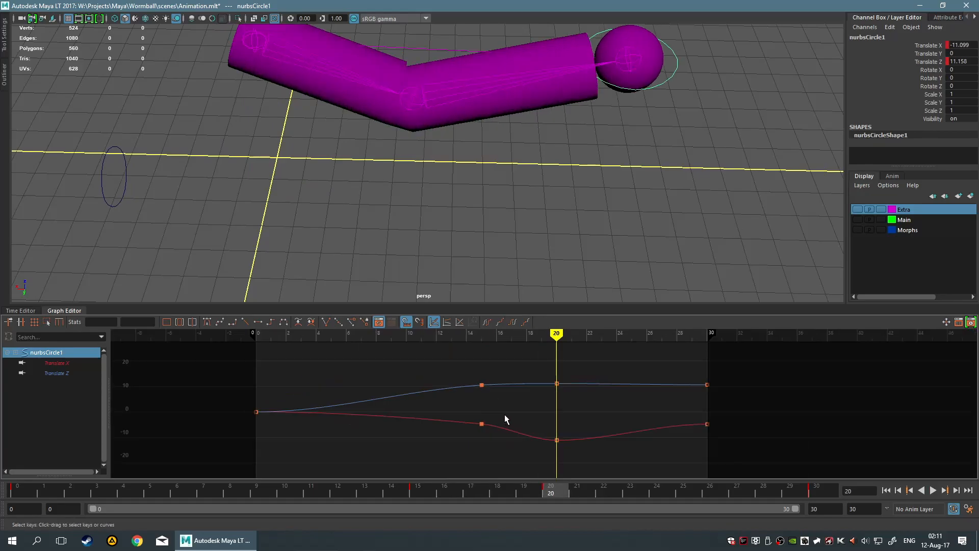
pyautogui.moveTo(540, 333); pyautogui.dragTo(406, 333)
pyautogui.keyDown('alt'); pyautogui.moveTo(497, 386); pyautogui.dragTo(503, 439, button='middle'); pyautogui.keyUp('alt')
pyautogui.scroll(3, 480, 375)
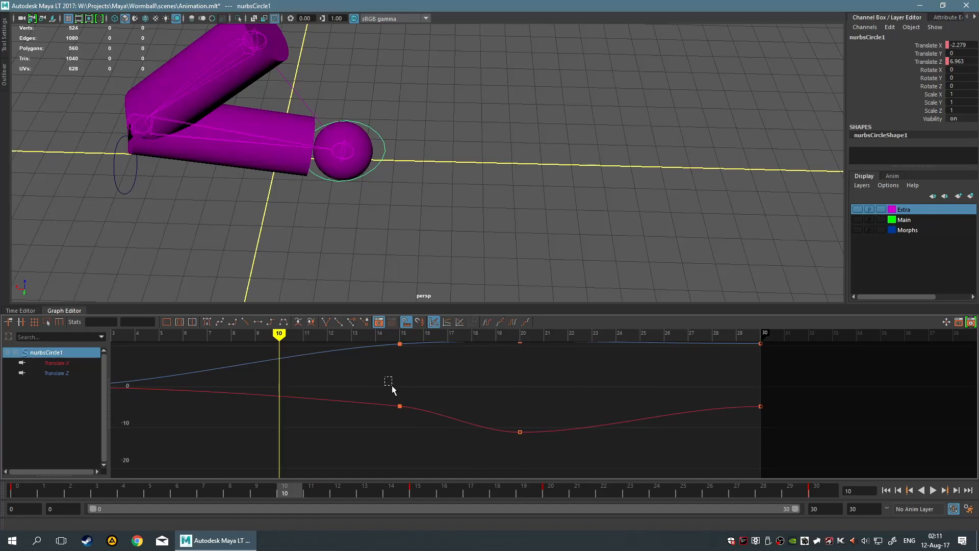
# - Apply Auto tangents to nurbsCircle1's Translate X key at frame 15 and move the current time to frame 5
pyautogui.click(399, 406)
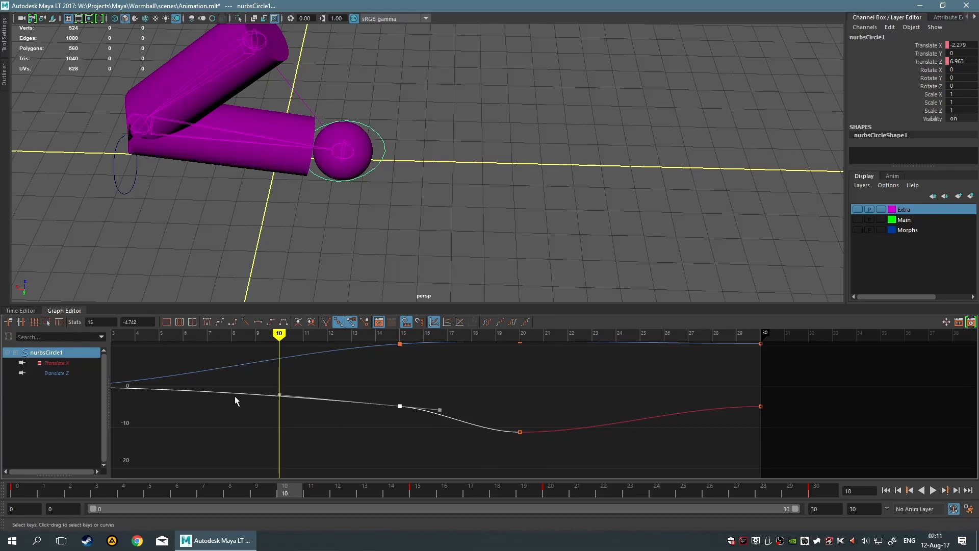
pyautogui.press('f')
pyautogui.press('a')
pyautogui.press('f')
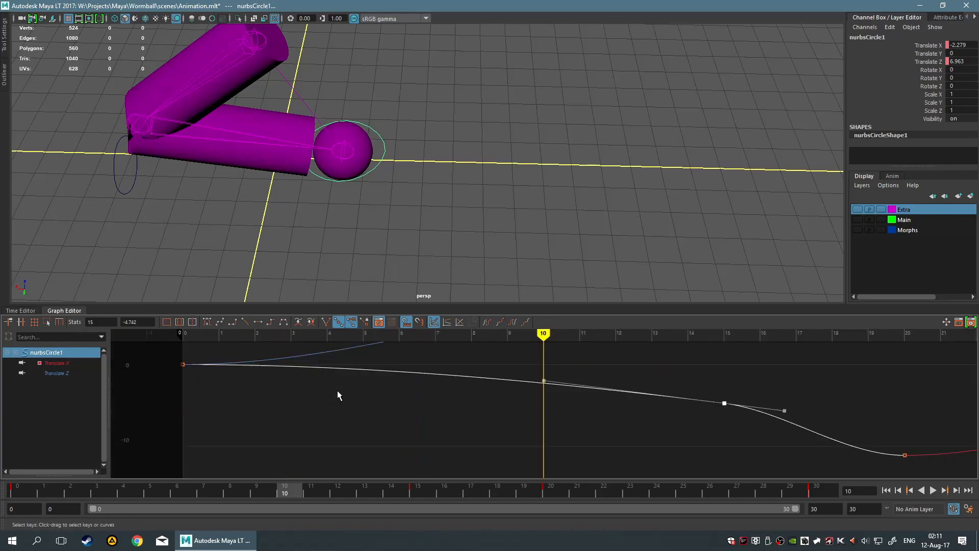
pyautogui.press('a')
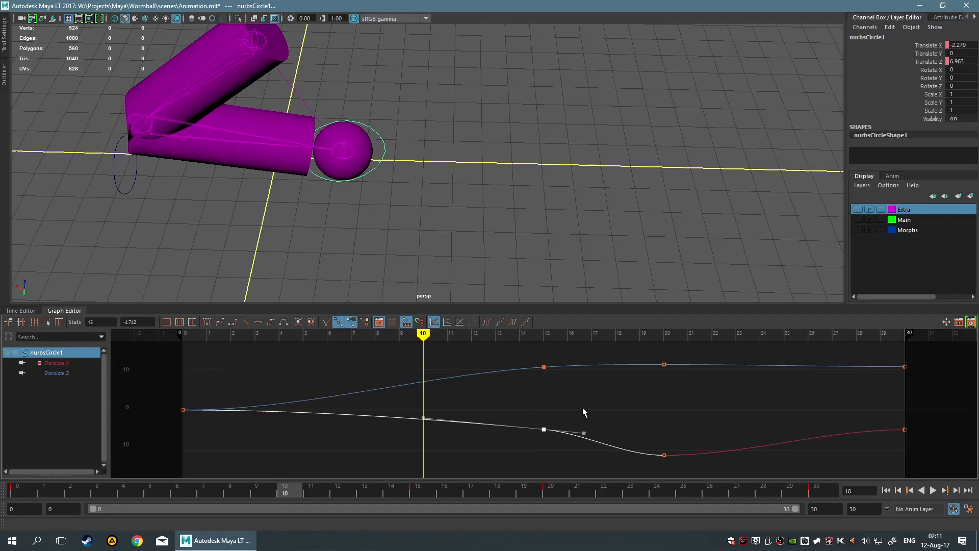
pyautogui.keyDown('alt'); pyautogui.moveTo(586, 409); pyautogui.dragTo(483, 389, button='middle'); pyautogui.keyUp('alt')
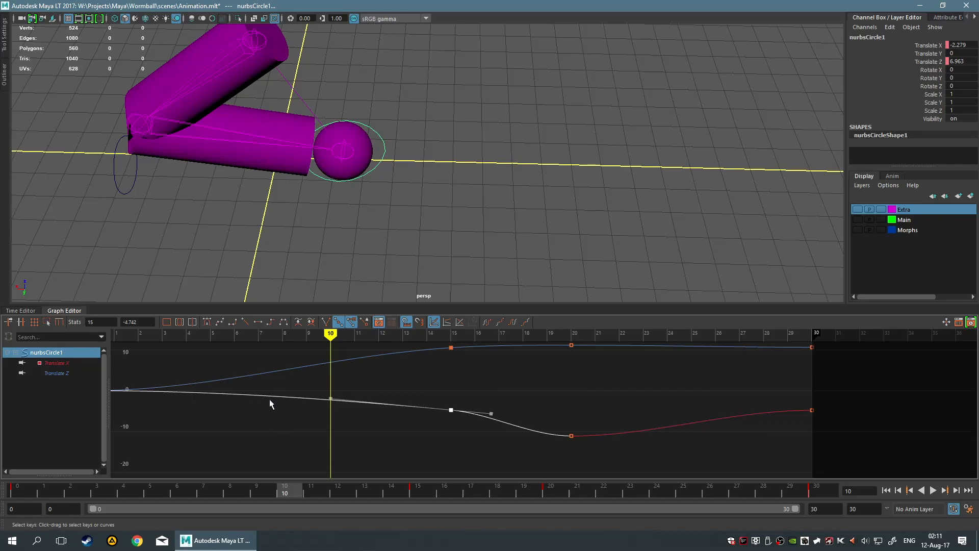
pyautogui.click(206, 322)
pyautogui.moveTo(329, 344); pyautogui.dragTo(210, 344)
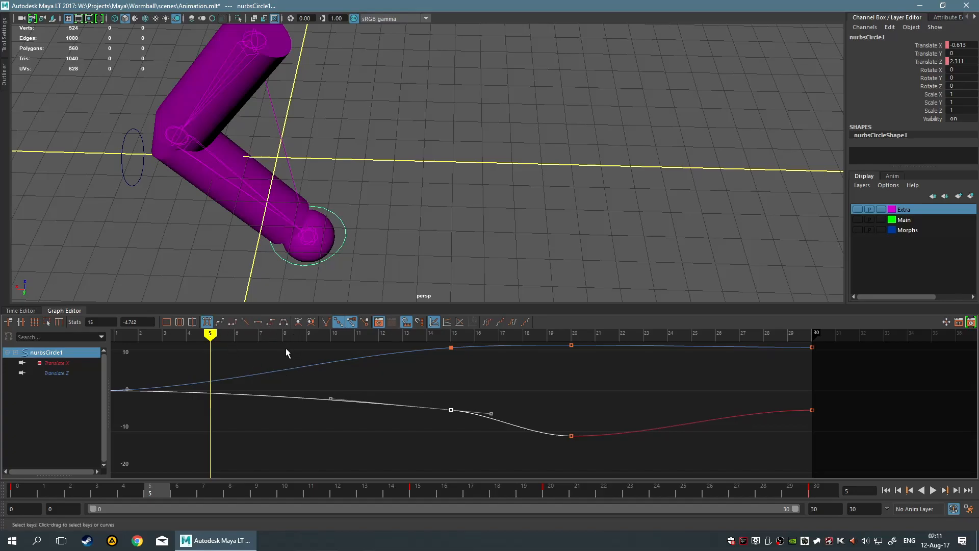
# - Apply Spline tangents and then Clamped tangents to the Translate X key at frame 15
pyautogui.click(220, 321)
pyautogui.click(232, 322)
pyautogui.press('a')
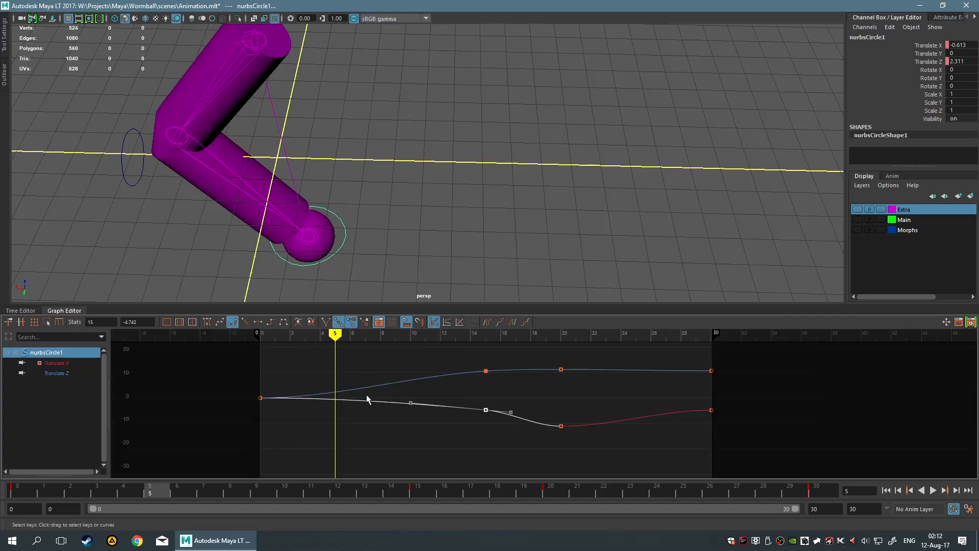
pyautogui.press('f')
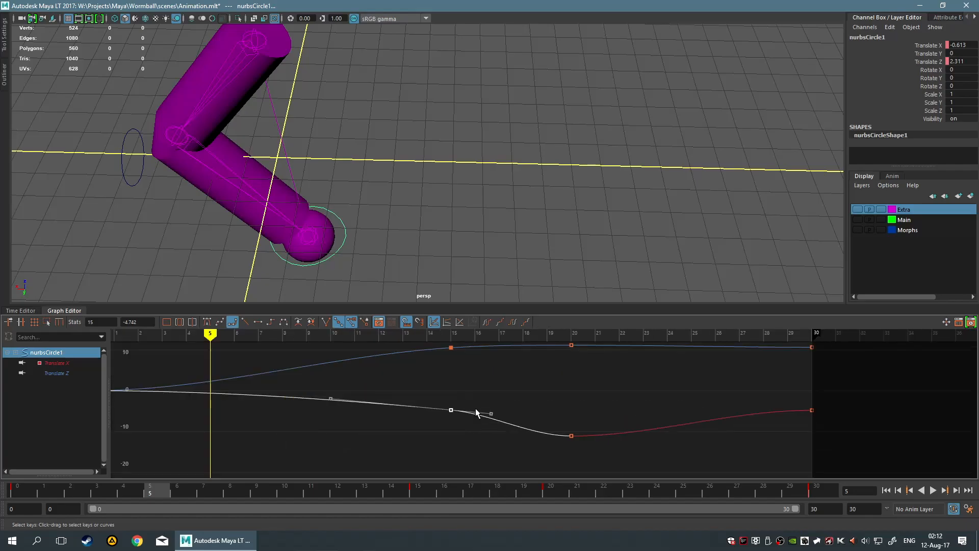
# - Try Linear tangents on the Translate X key at frame 15, and undo the change
pyautogui.click(244, 323)
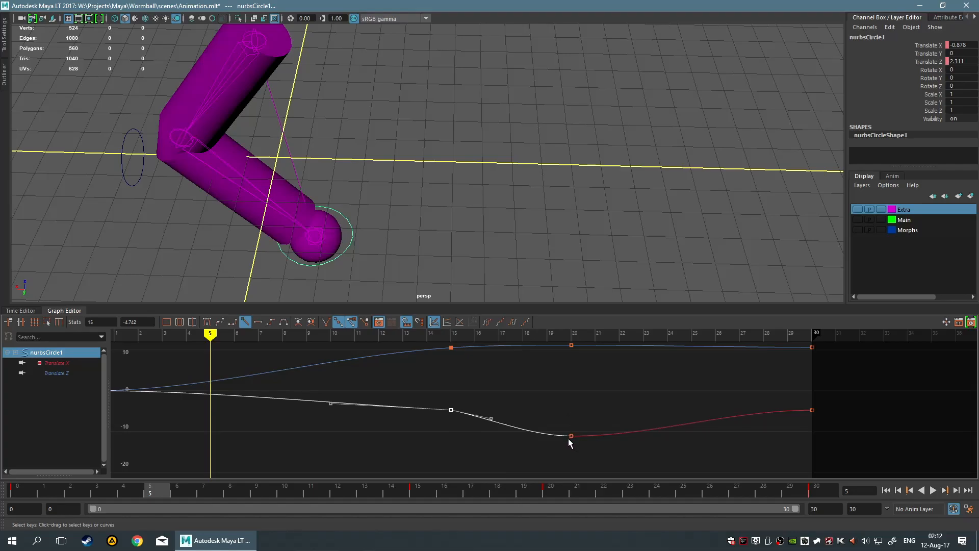
pyautogui.moveTo(560, 445); pyautogui.dragTo(537, 439, button='middle')
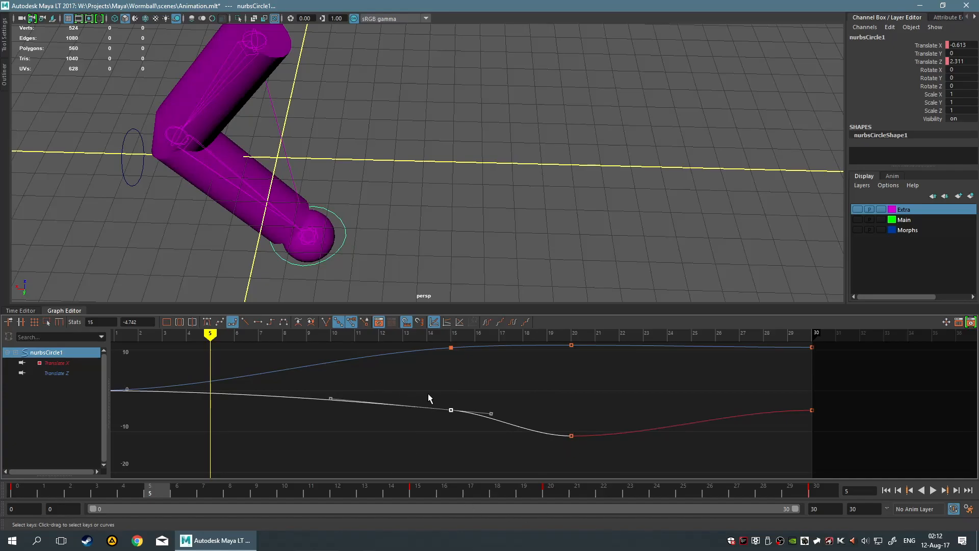
# - Try Linear tangents on nurbsCircle1's Translate X keys at frames 15 and 20, undo the change and clear the selection
pyautogui.moveTo(426, 394); pyautogui.dragTo(644, 464)
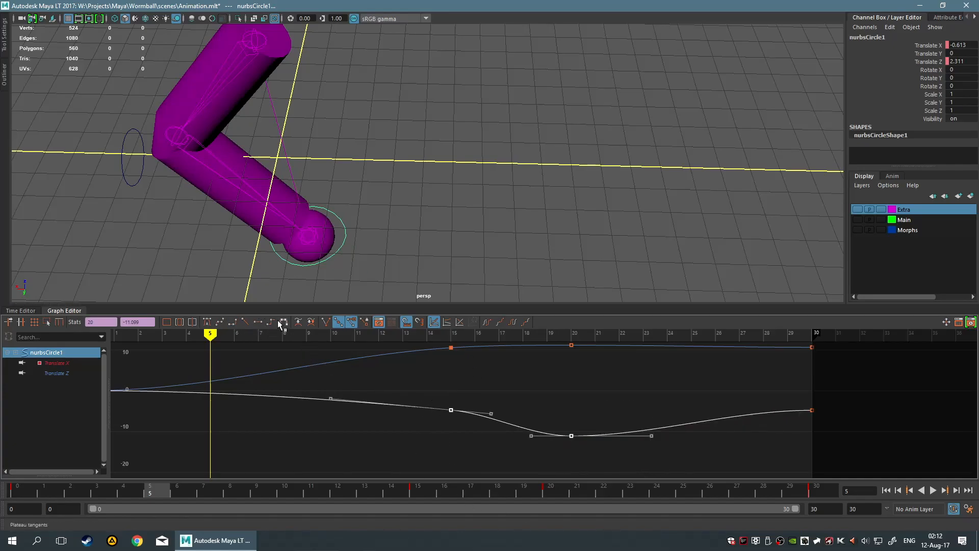
pyautogui.click(246, 321)
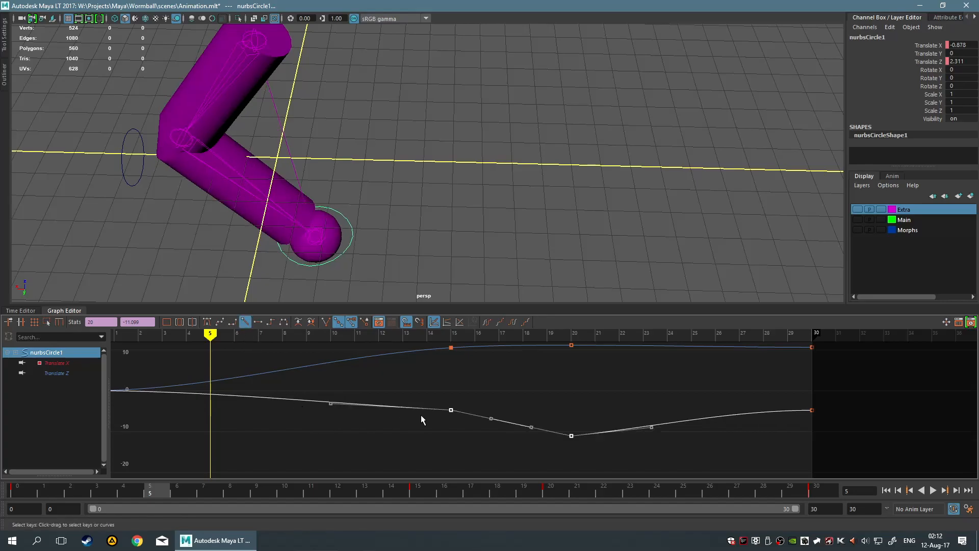
pyautogui.hotkey('ctrl', 'z')
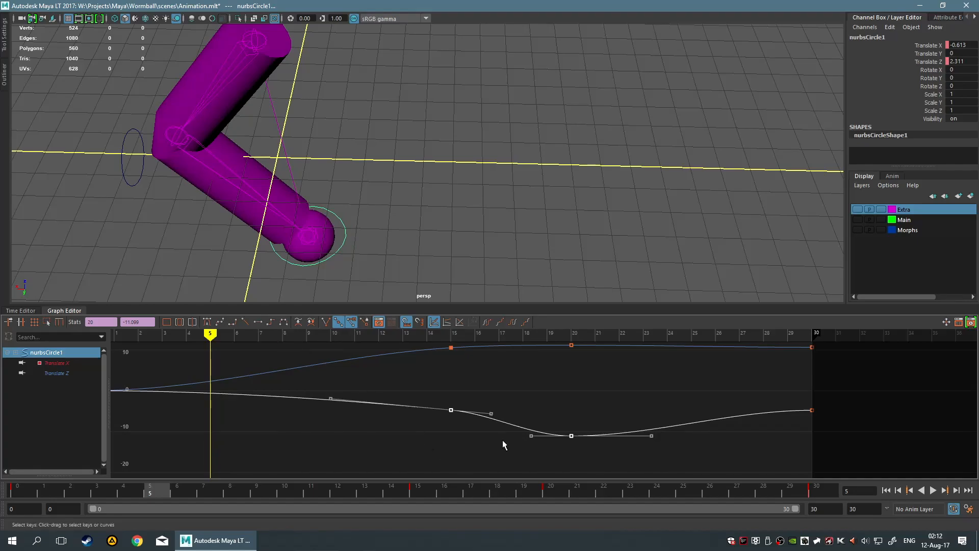
pyautogui.click(533, 439)
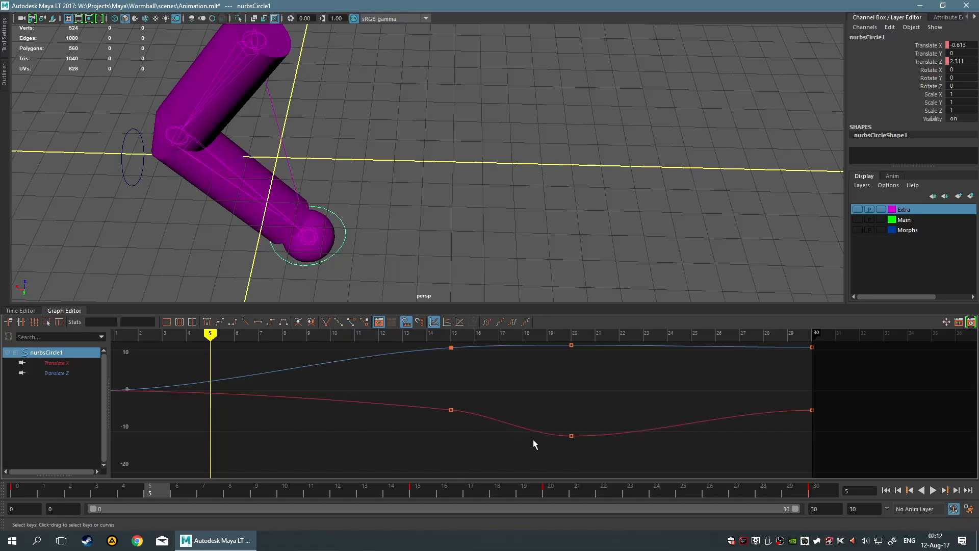
# - Try Flat tangents on the Translate X key at frame 15, and undo the change
pyautogui.click(451, 409)
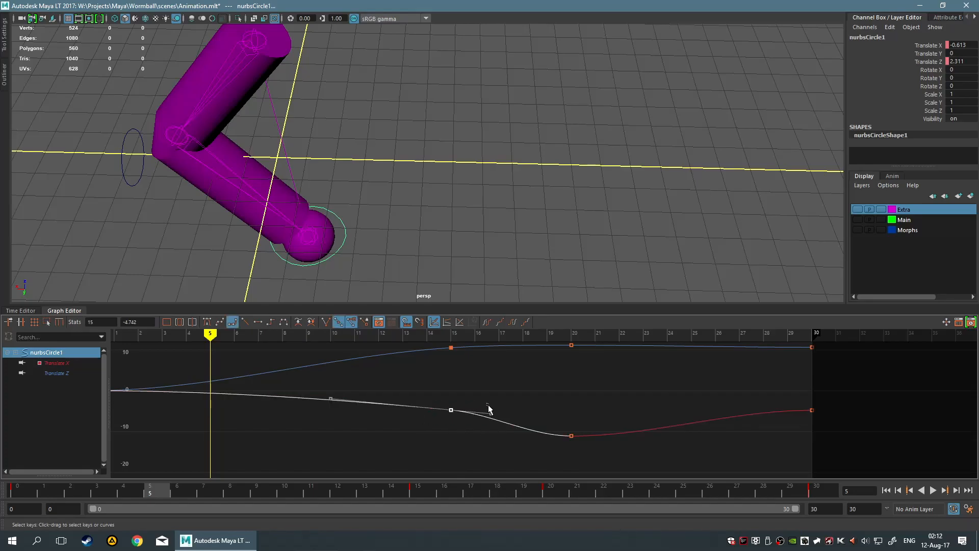
pyautogui.moveTo(491, 413); pyautogui.dragTo(455, 431)
pyautogui.click(258, 322)
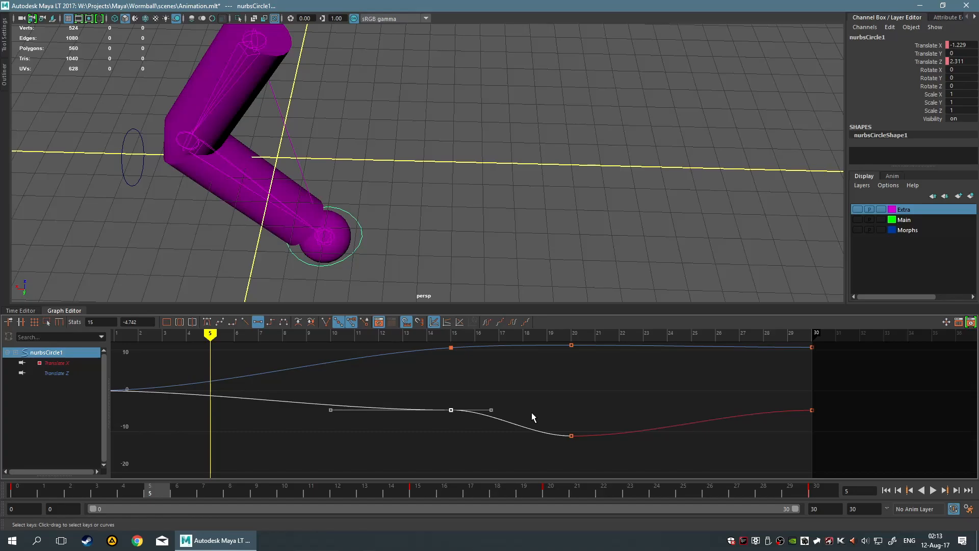
pyautogui.hotkey('ctrl', 'z')
pyautogui.hotkey('ctrl', 'z')
pyautogui.hotkey('ctrl', 'z')
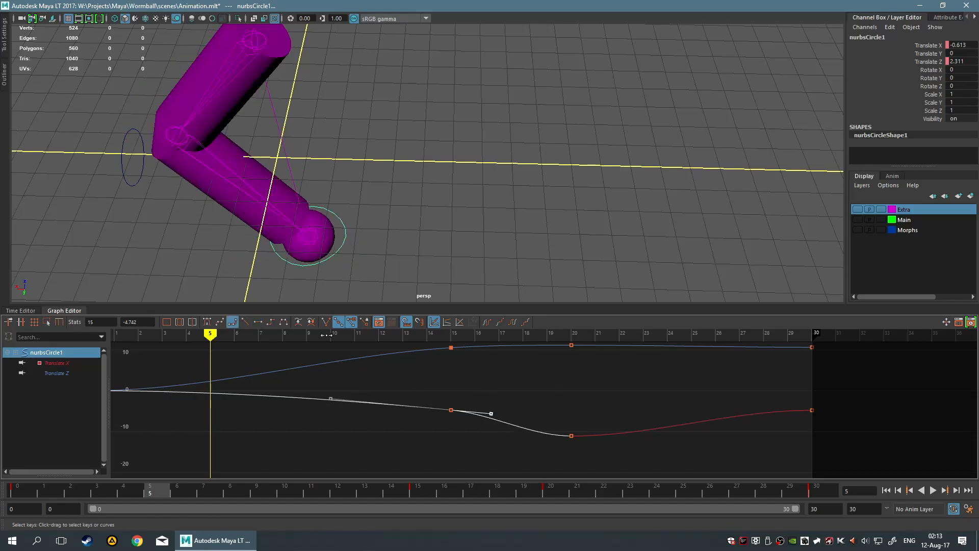
# - Try a Stepped outgoing tangent on the Translate X key at frame 15, check it in playback, and undo it
pyautogui.click(271, 322)
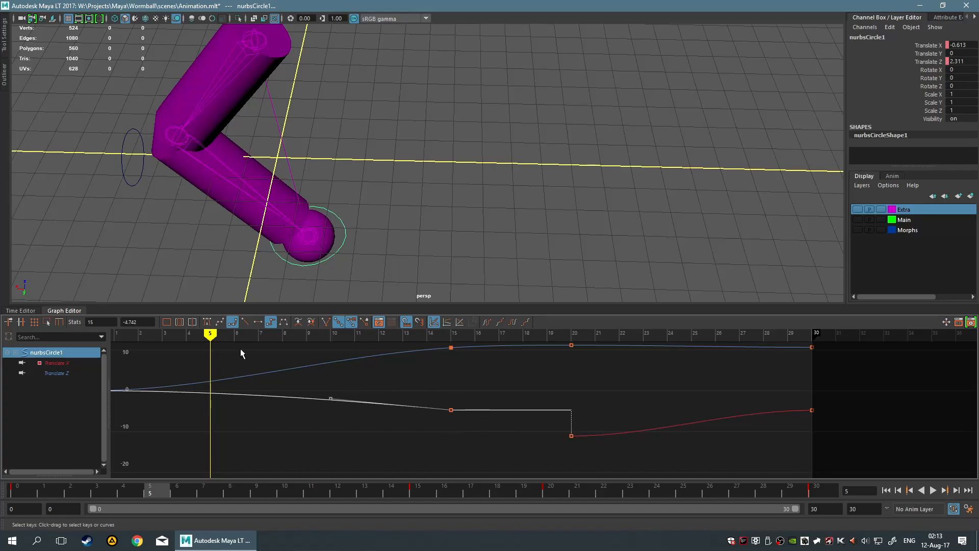
pyautogui.hotkey('alt', 'v')
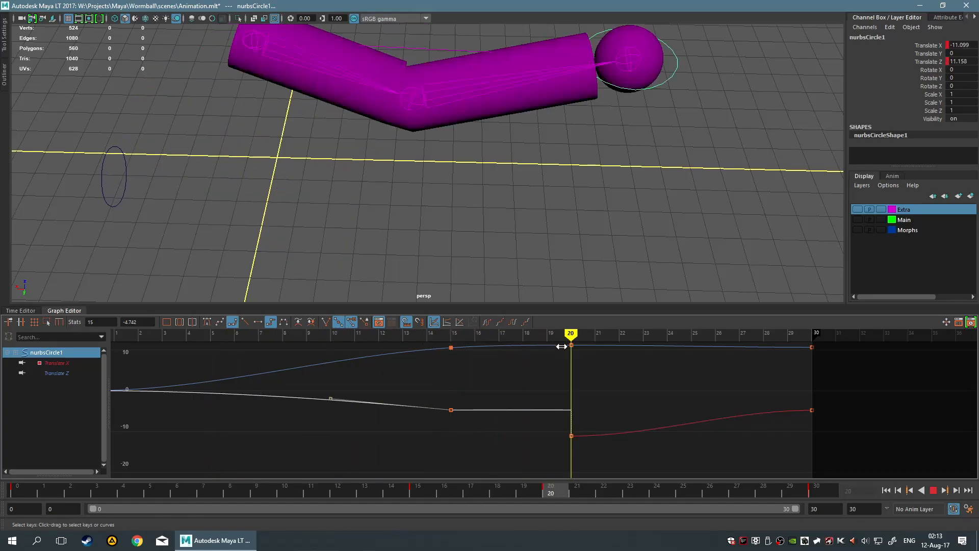
pyautogui.moveTo(558, 352); pyautogui.dragTo(482, 370)
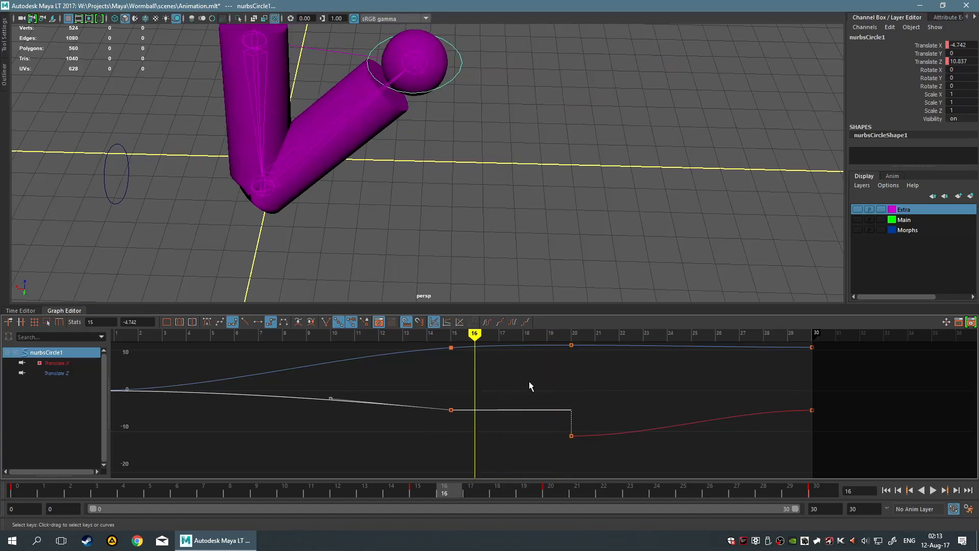
pyautogui.hotkey('ctrl', 'z')
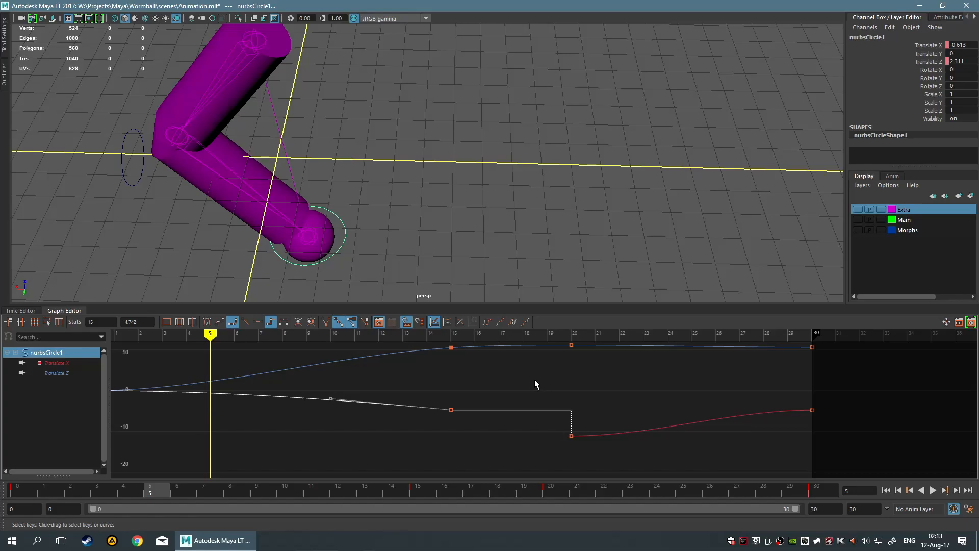
pyautogui.hotkey('ctrl', 'z')
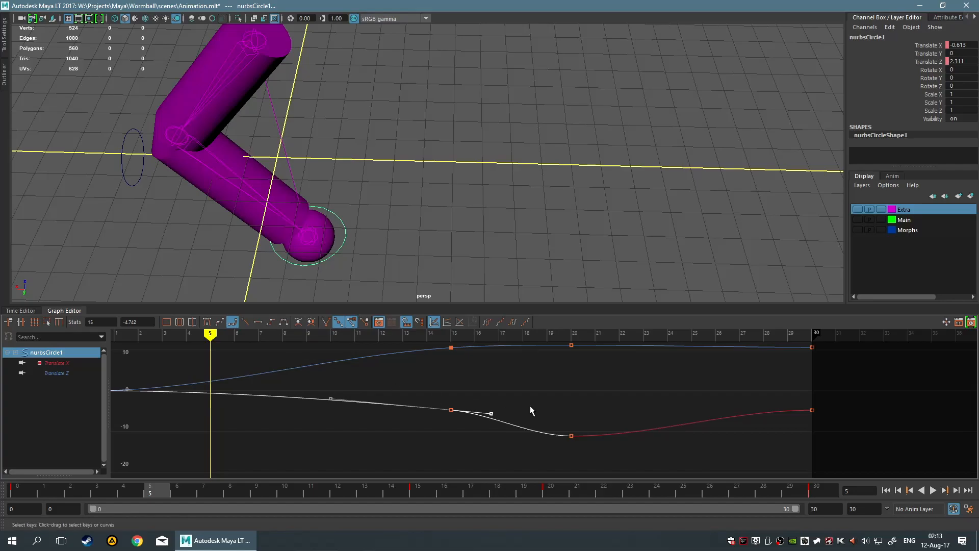
# - Apply Plateau and then Auto tangents to the Translate X key at frame 20, and Auto tangents to the key at frame 15
pyautogui.keyDown('alt'); pyautogui.moveTo(564, 420); pyautogui.dragTo(477, 414, button='middle'); pyautogui.keyUp('alt')
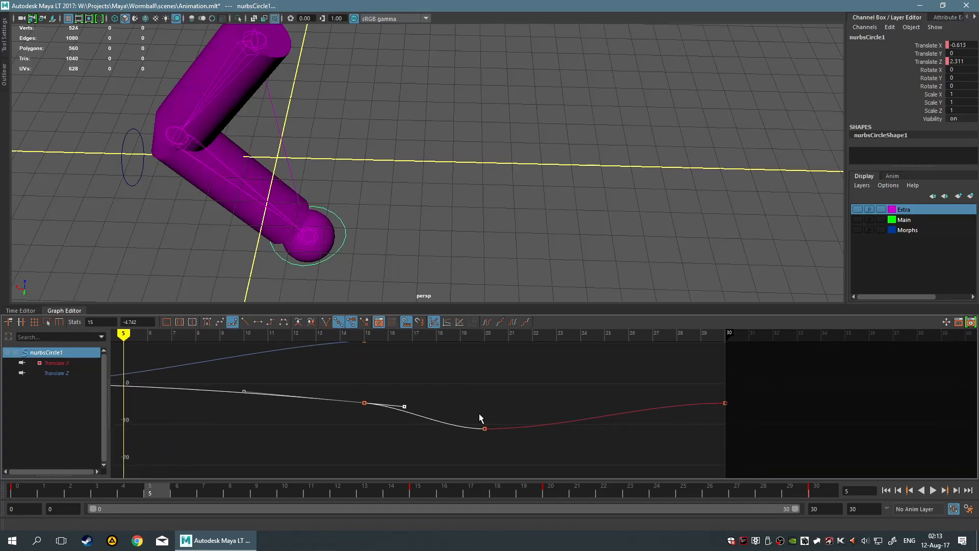
pyautogui.moveTo(455, 406); pyautogui.dragTo(495, 443)
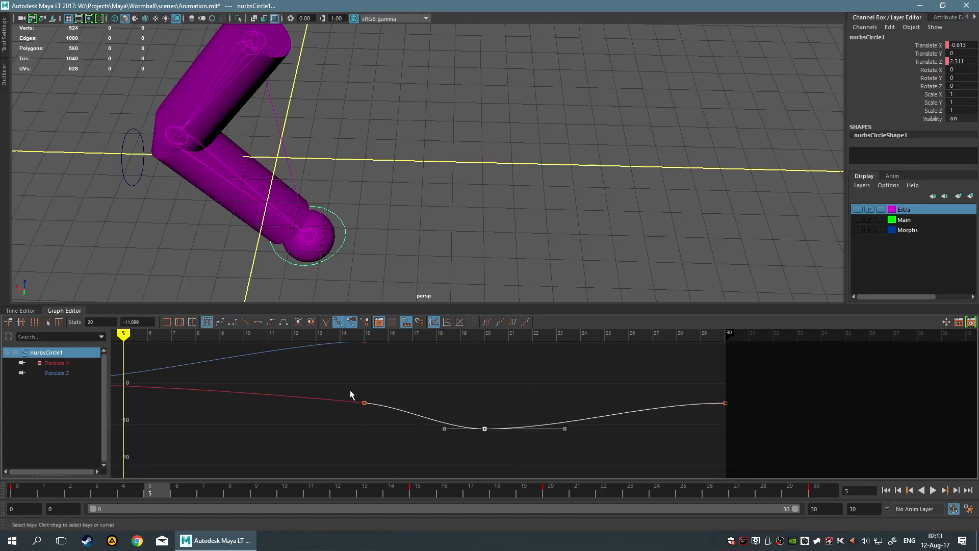
pyautogui.click(284, 321)
pyautogui.click(208, 322)
pyautogui.click(364, 402)
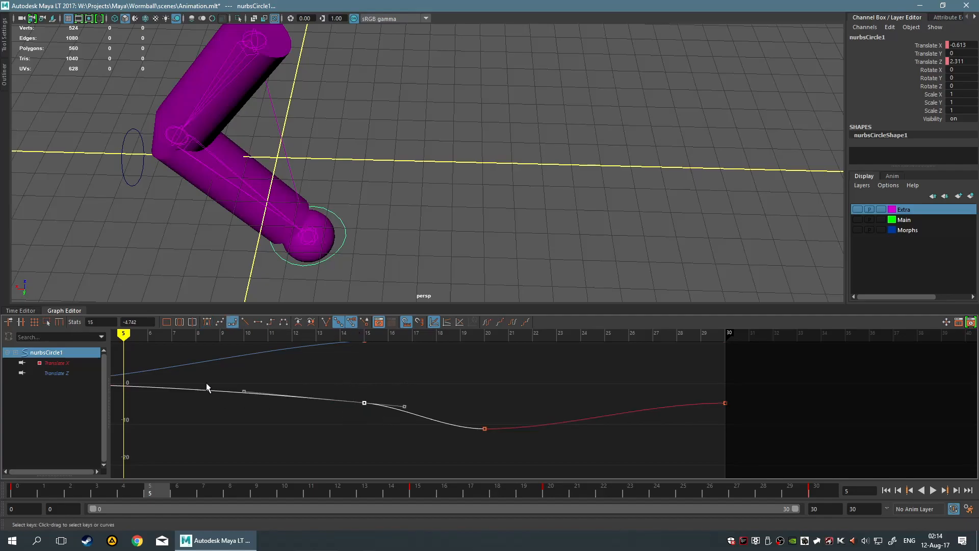
pyautogui.click(208, 322)
# - Try rotating the tangent of the Translate X key at frame 15 to a steep downward slope, and undo it
pyautogui.moveTo(396, 392); pyautogui.dragTo(390, 418)
pyautogui.keyDown('alt'); pyautogui.moveTo(357, 430); pyautogui.dragTo(454, 467, button='middle'); pyautogui.keyUp('alt')
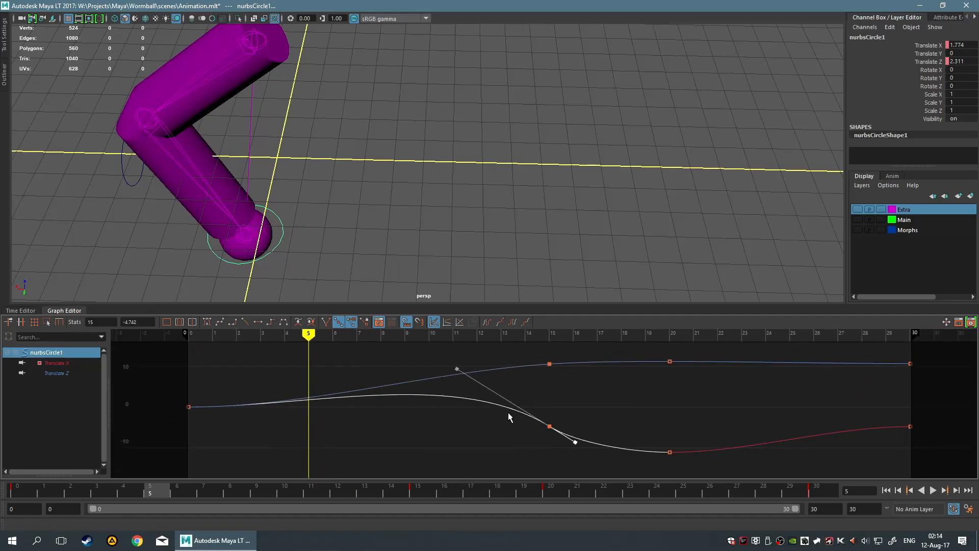
pyautogui.hotkey('ctrl', 'z')
pyautogui.keyDown('alt'); pyautogui.moveTo(630, 357); pyautogui.dragTo(567, 358, button='middle'); pyautogui.keyUp('alt')
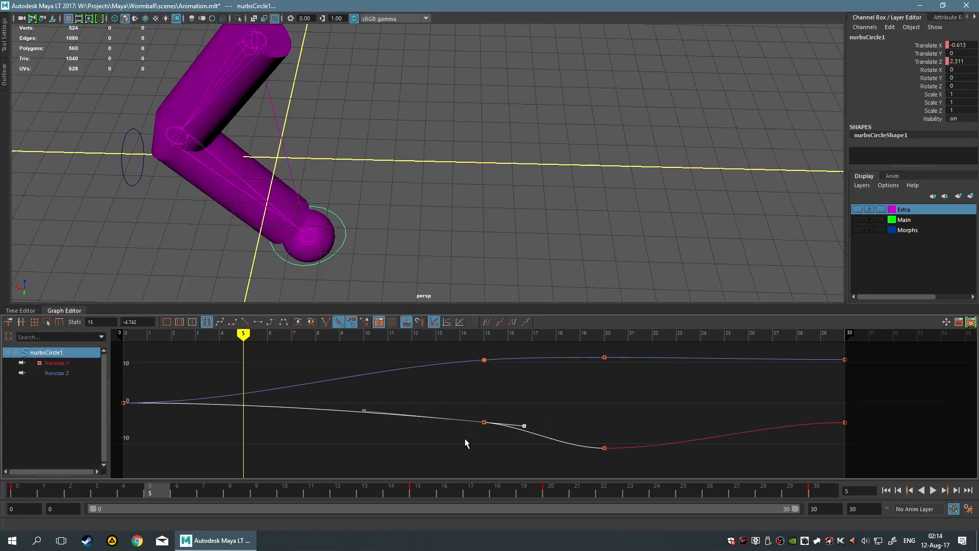
# - Examine the tangent types and the separate In Tangent and Out Tangent options for the Translate X key at frame 15
pyautogui.rightClick(489, 416)
pyautogui.moveTo(520, 446)
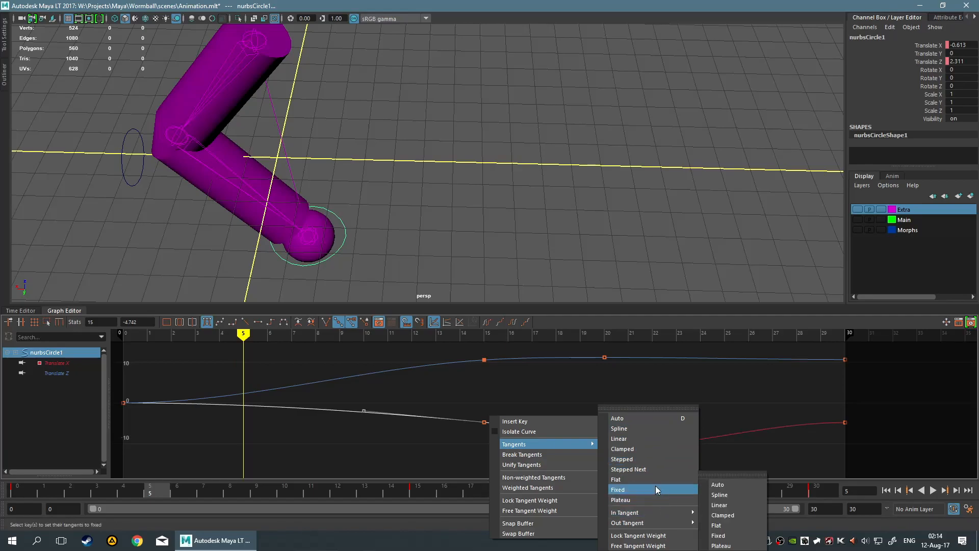
pyautogui.moveTo(660, 511)
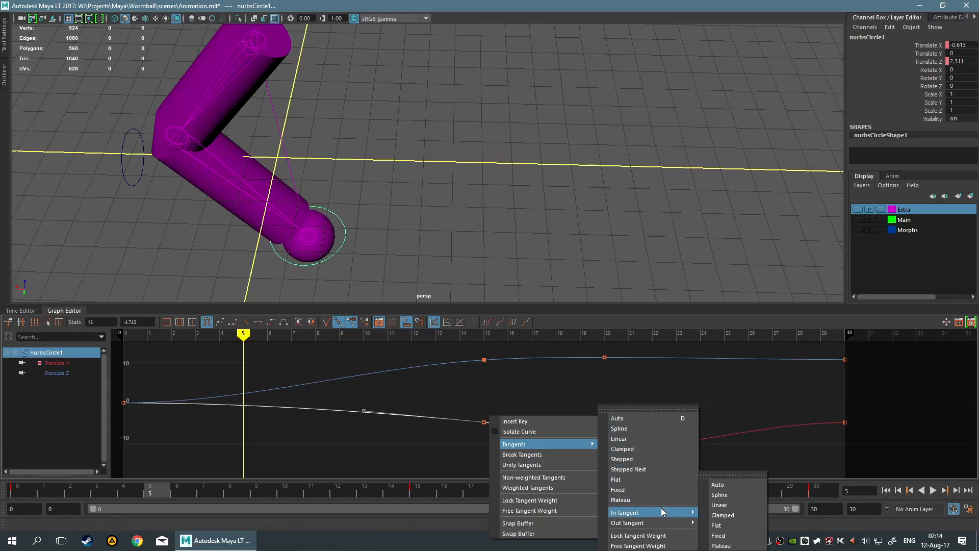
pyautogui.click(381, 429)
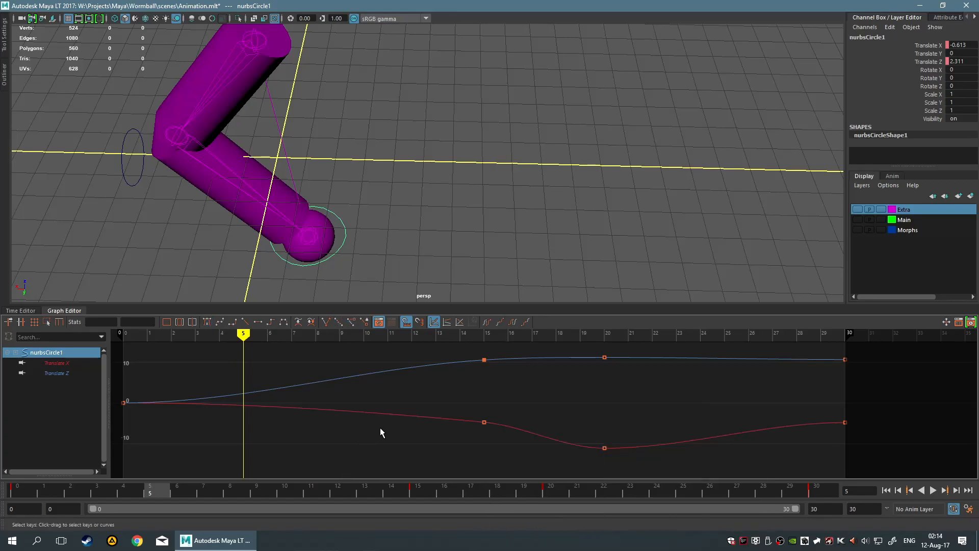
pyautogui.click(484, 422)
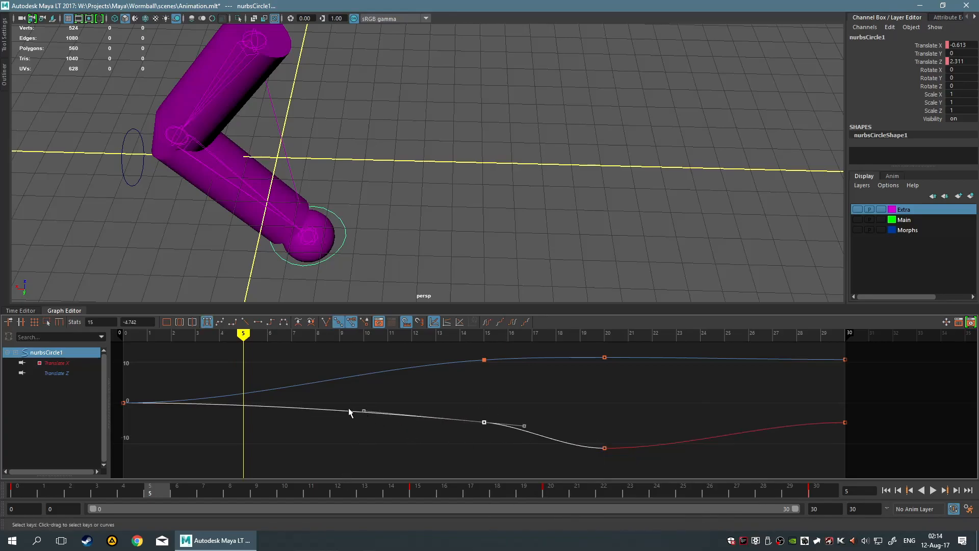
pyautogui.rightClick(412, 367)
pyautogui.moveTo(447, 396)
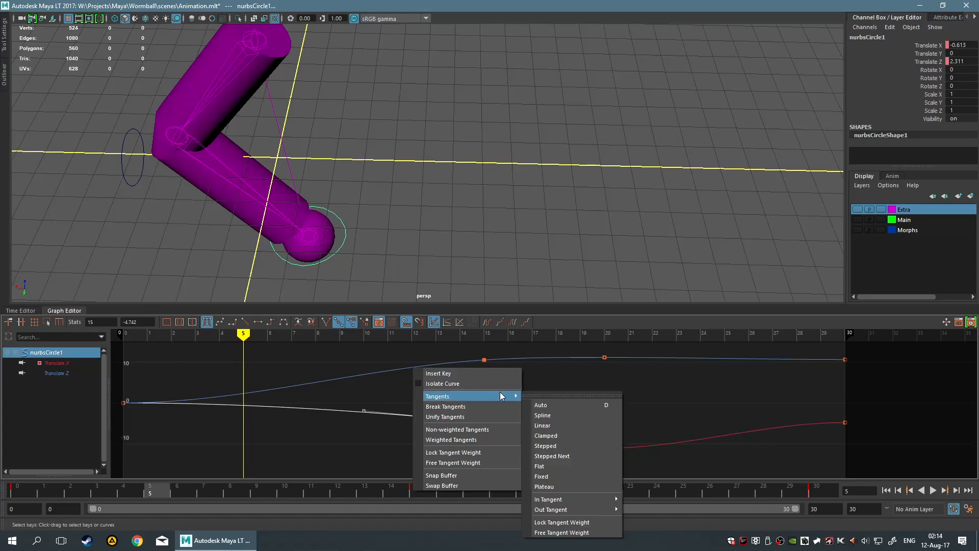
pyautogui.moveTo(563, 496)
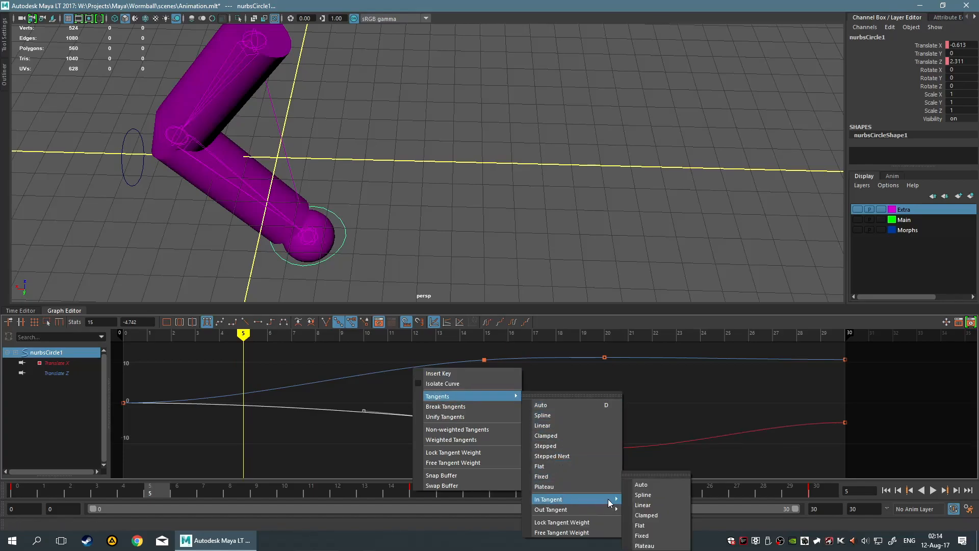
pyautogui.click(656, 495)
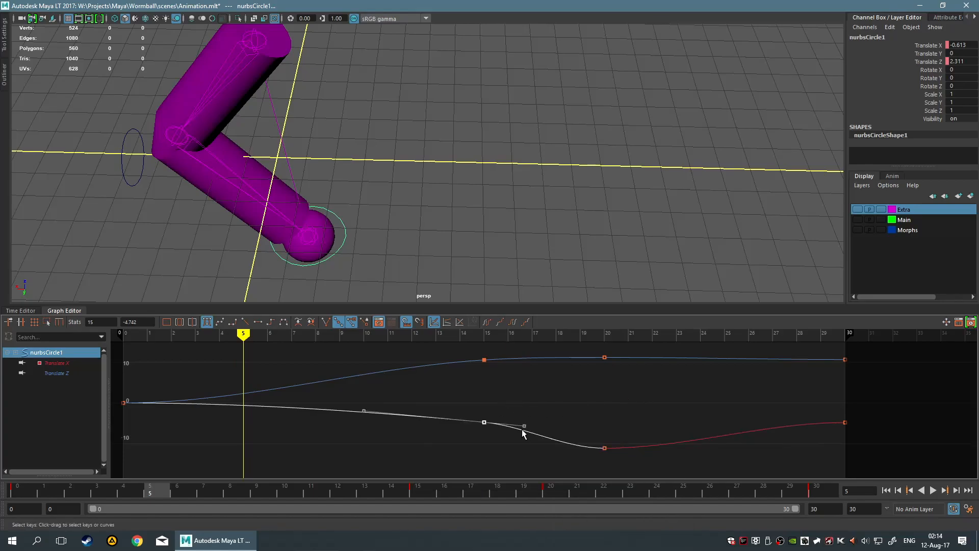
pyautogui.rightClick(497, 419)
pyautogui.moveTo(550, 448)
pyautogui.moveTo(665, 509)
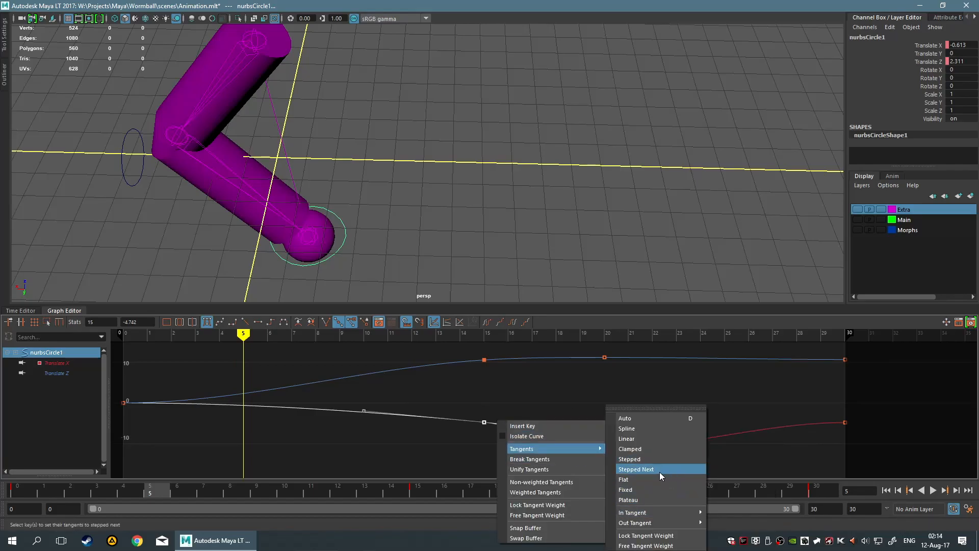
pyautogui.click(536, 396)
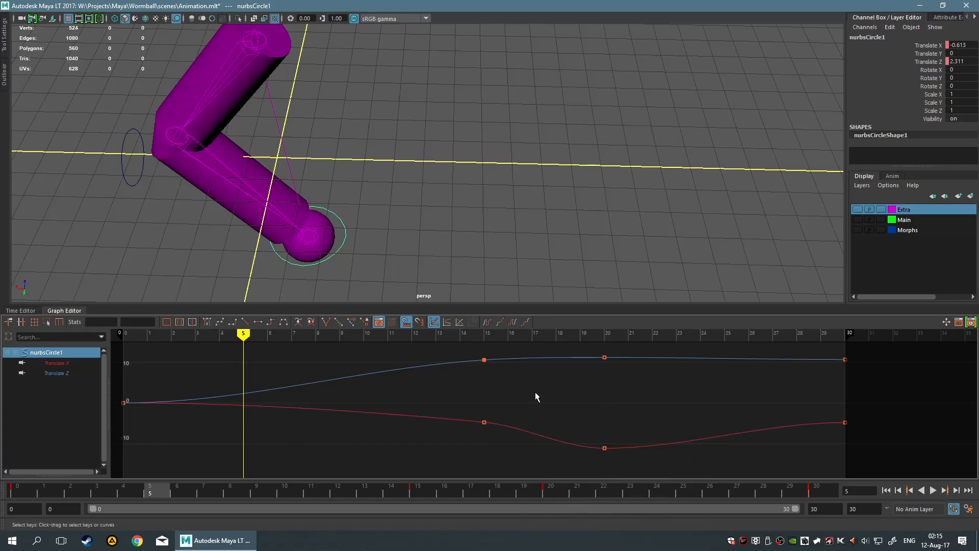
pyautogui.rightClick(536, 396)
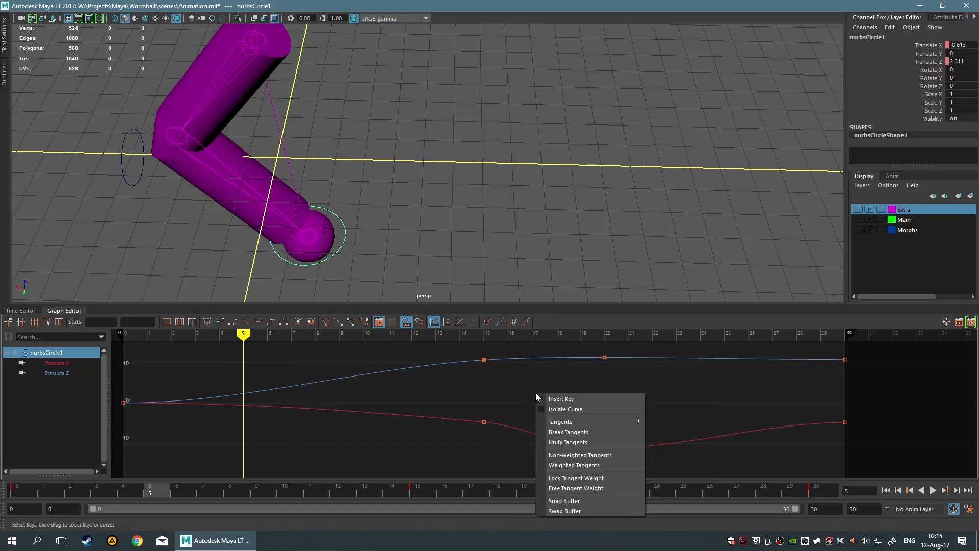
pyautogui.click(503, 392)
# - Select the Translate X key at frame 15 and review the hotbox's Curves, Keys and Tangents commands
pyautogui.moveTo(457, 391); pyautogui.dragTo(525, 427)
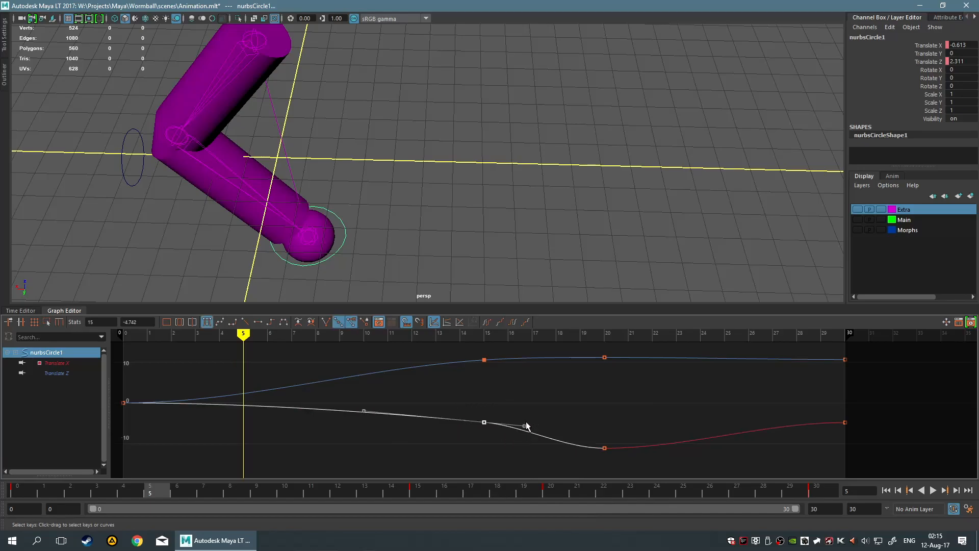
pyautogui.press('space')
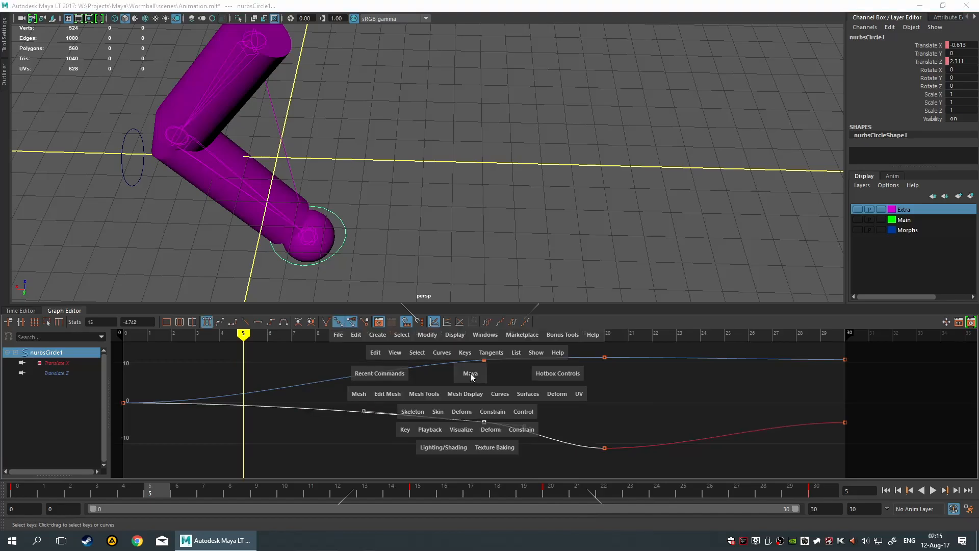
pyautogui.click(434, 354)
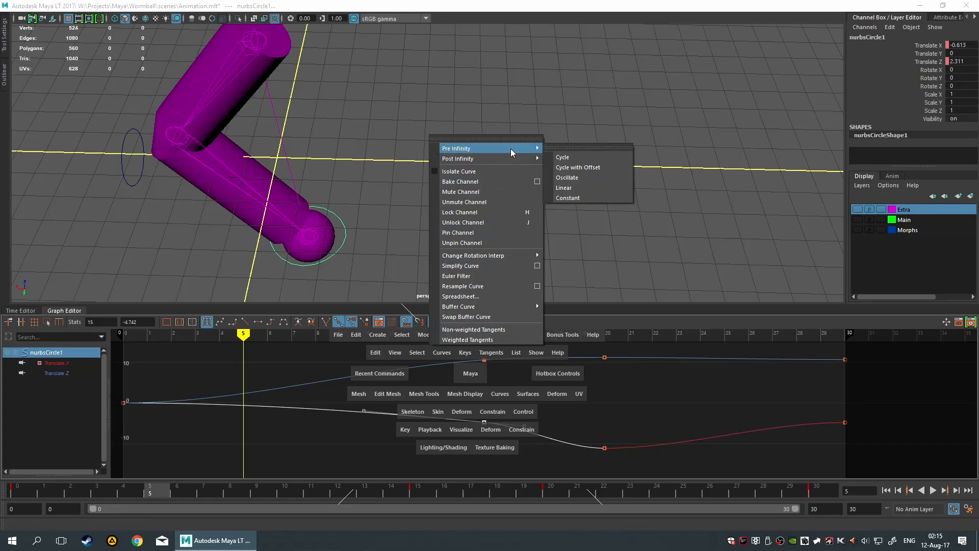
pyautogui.click(465, 353)
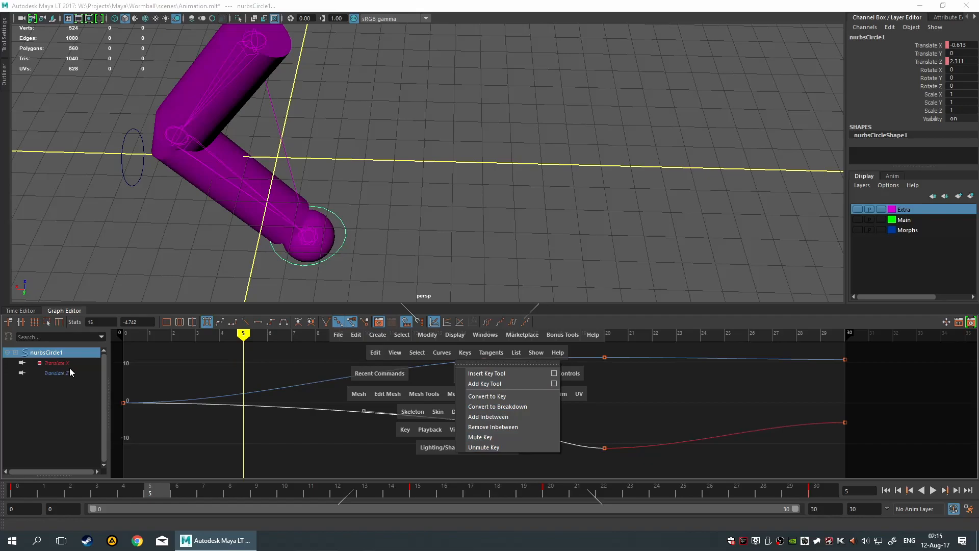
pyautogui.click(490, 353)
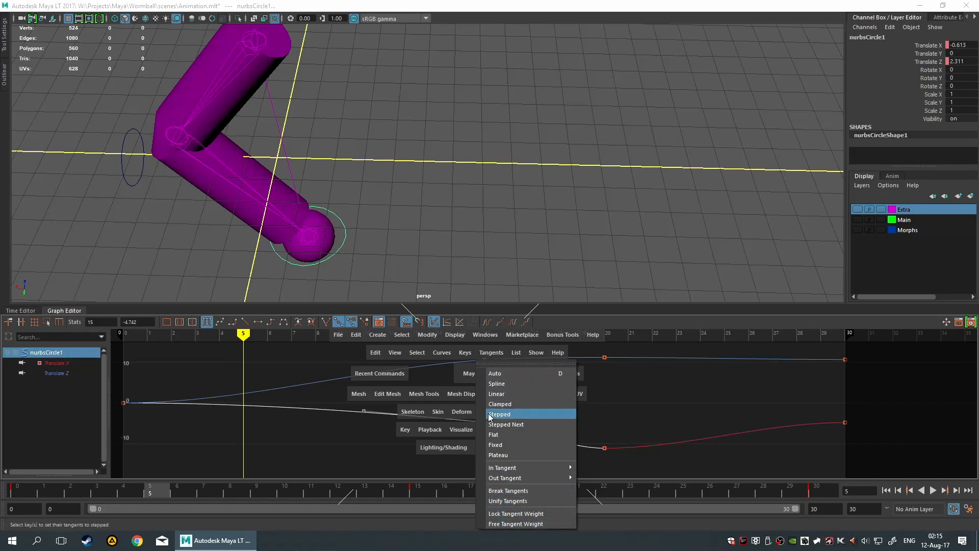
pyautogui.click(364, 455)
pyautogui.press('space')
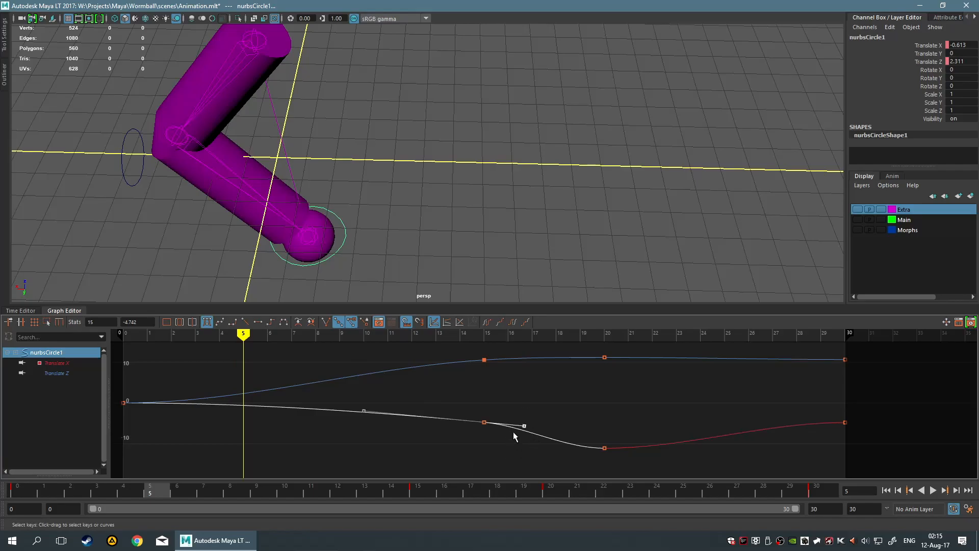
# - Break the tangents of the Translate X key at frame 15 and swing only its outgoing handle steeply downward
pyautogui.click(479, 391)
pyautogui.moveTo(479, 391); pyautogui.dragTo(492, 429)
pyautogui.moveTo(523, 425); pyautogui.dragTo(493, 427, button='middle')
pyautogui.click(324, 323)
pyautogui.scroll(2, 538, 441)
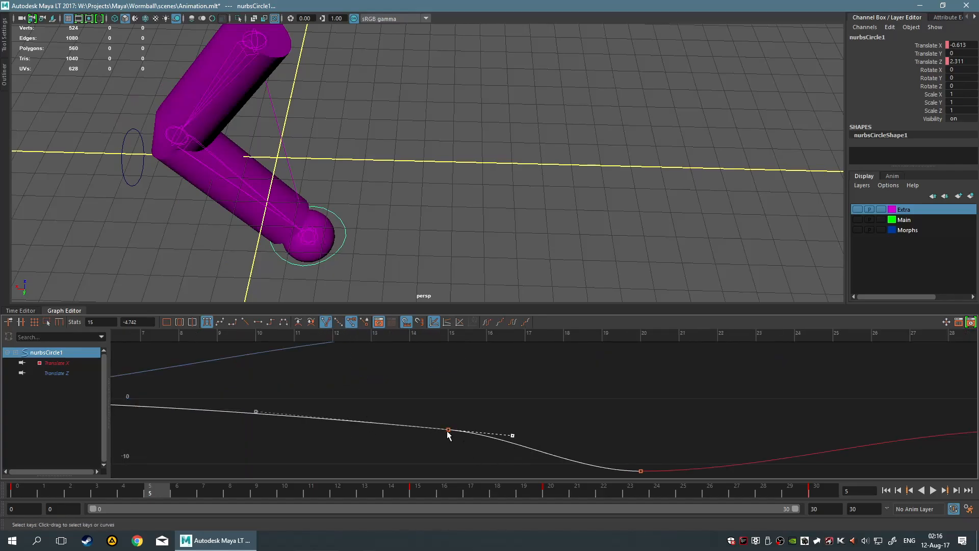
pyautogui.moveTo(515, 436); pyautogui.dragTo(460, 458)
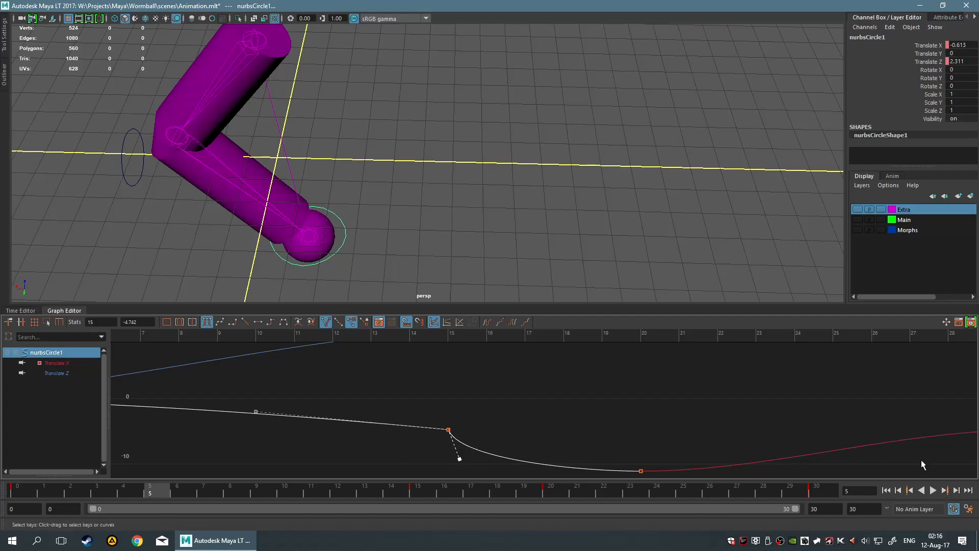
# - Pull the outgoing handle of the Translate X key at frame 15 further down in two stages while the animation plays
pyautogui.press('a')
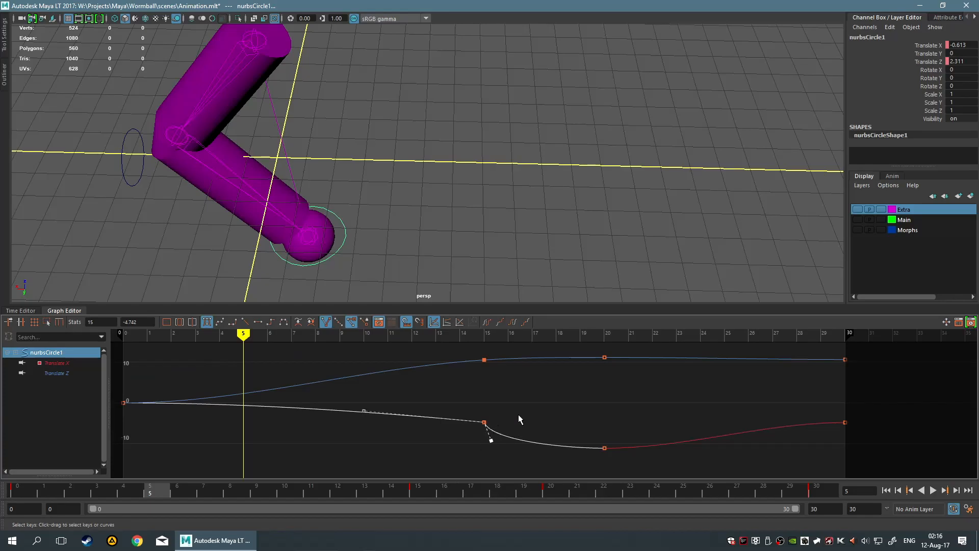
pyautogui.click(932, 490)
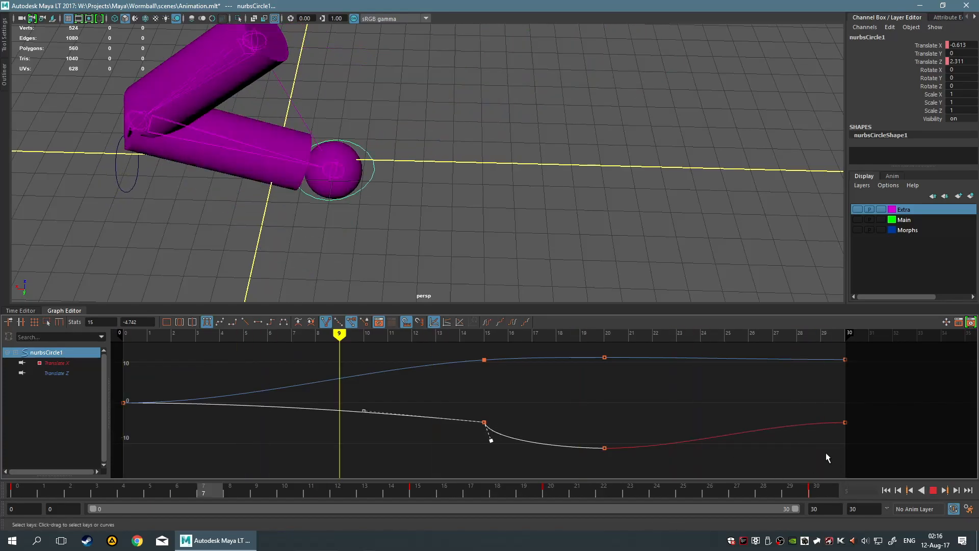
pyautogui.moveTo(492, 439); pyautogui.dragTo(501, 477)
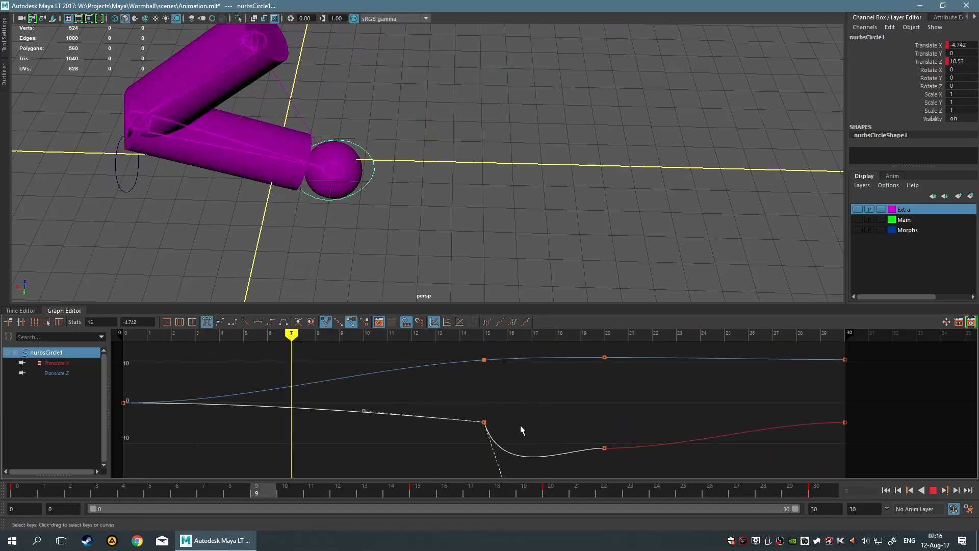
pyautogui.press('a')
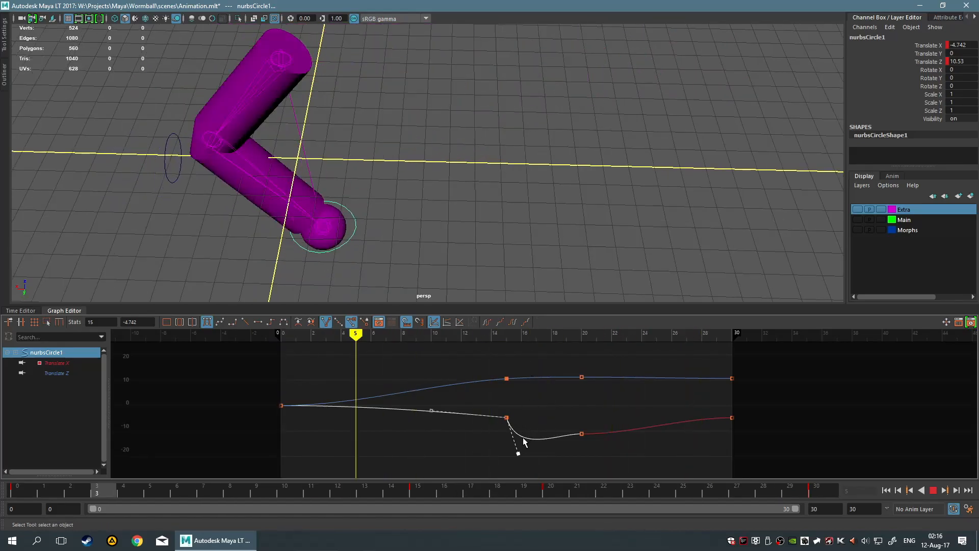
pyautogui.moveTo(519, 453)
pyautogui.mouseDown()
pyautogui.moveTo(522, 466)
pyautogui.moveTo(510, 454)
pyautogui.moveTo(525, 446)
pyautogui.moveTo(551, 464)
pyautogui.moveTo(530, 446)
pyautogui.moveTo(535, 455)
pyautogui.moveTo(582, 439)
pyautogui.moveTo(520, 470)
pyautogui.mouseUp()
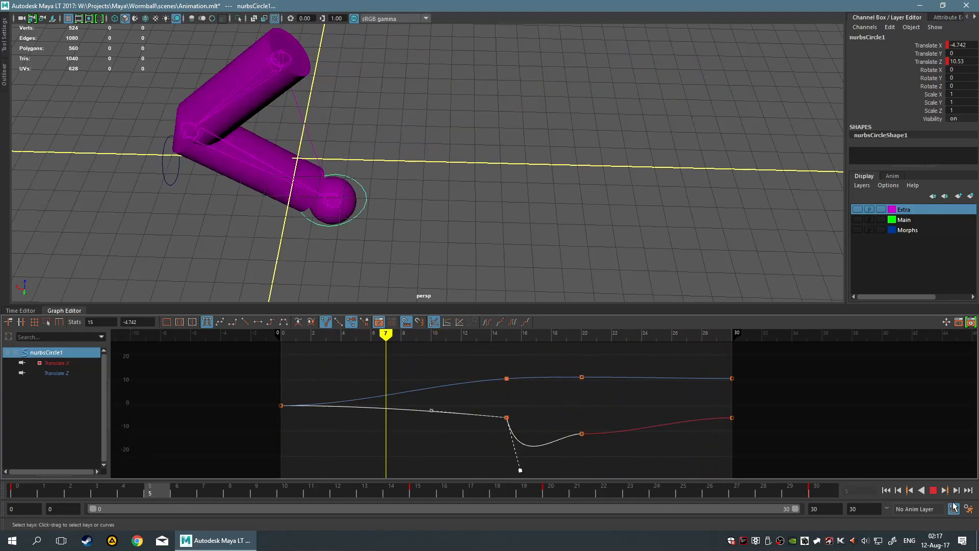
pyautogui.press('Escape')
# - Apply plateau tangents to the Translate X keys at frames 20 and 15, previewing playback between the two changes
pyautogui.moveTo(684, 334); pyautogui.dragTo(205, 336)
pyautogui.moveTo(589, 437); pyautogui.dragTo(584, 433)
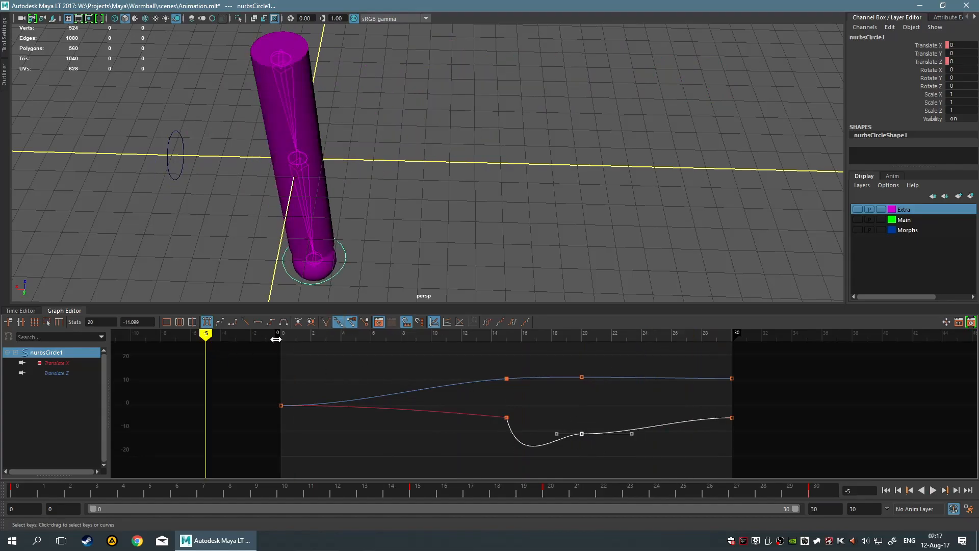
pyautogui.click(283, 321)
pyautogui.click(506, 417)
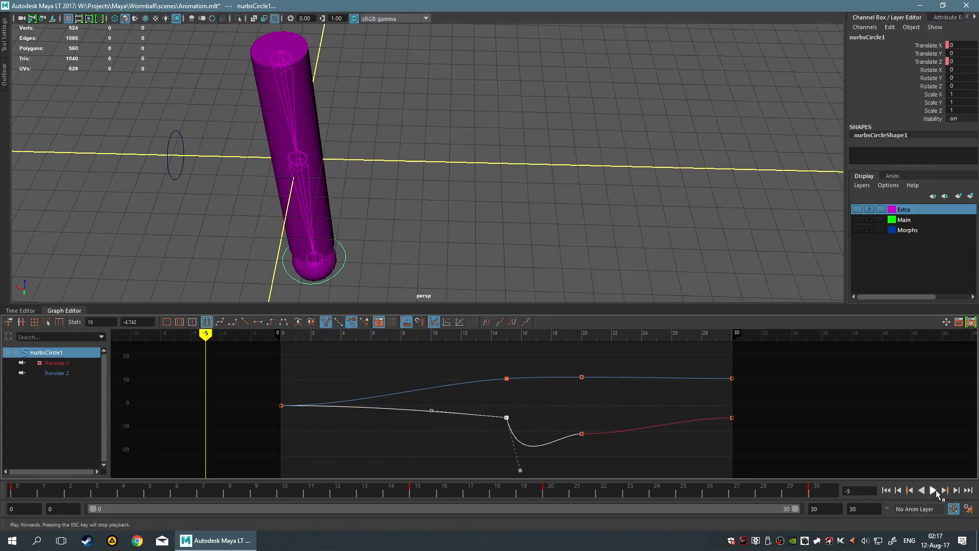
pyautogui.click(934, 490)
pyautogui.click(932, 491)
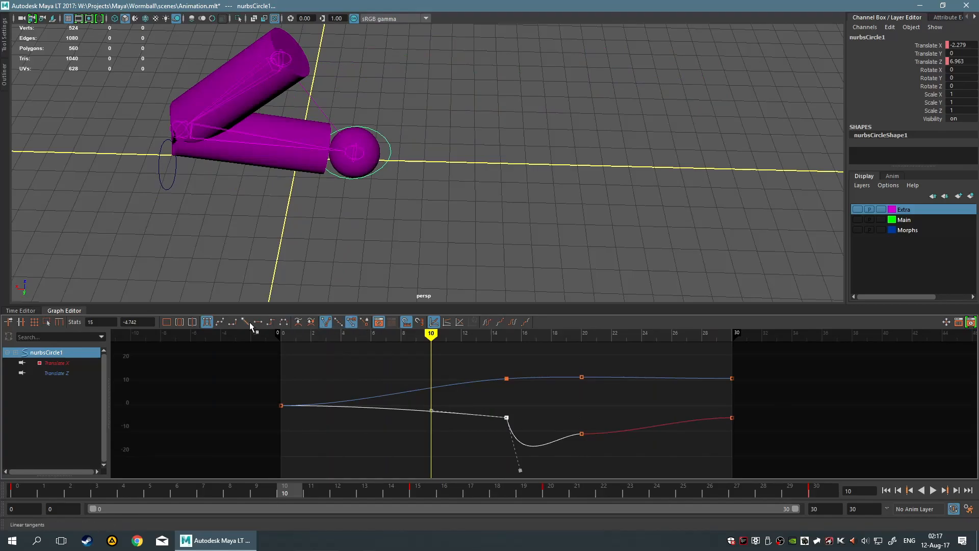
pyautogui.click(284, 322)
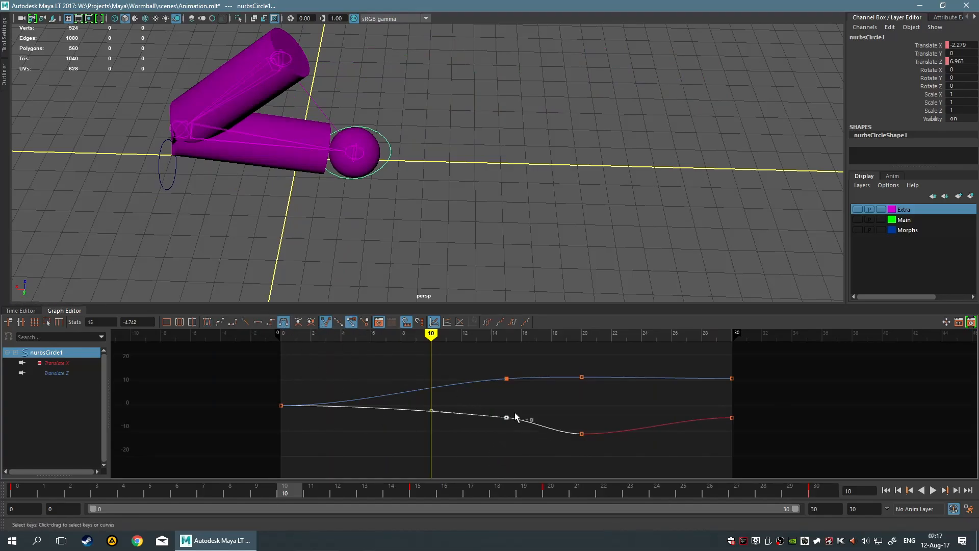
# - Swing the outgoing handle of the Translate X key at frame 15 steeply down, check playback, and ease its slope
pyautogui.moveTo(531, 418); pyautogui.dragTo(509, 458)
pyautogui.click(933, 490)
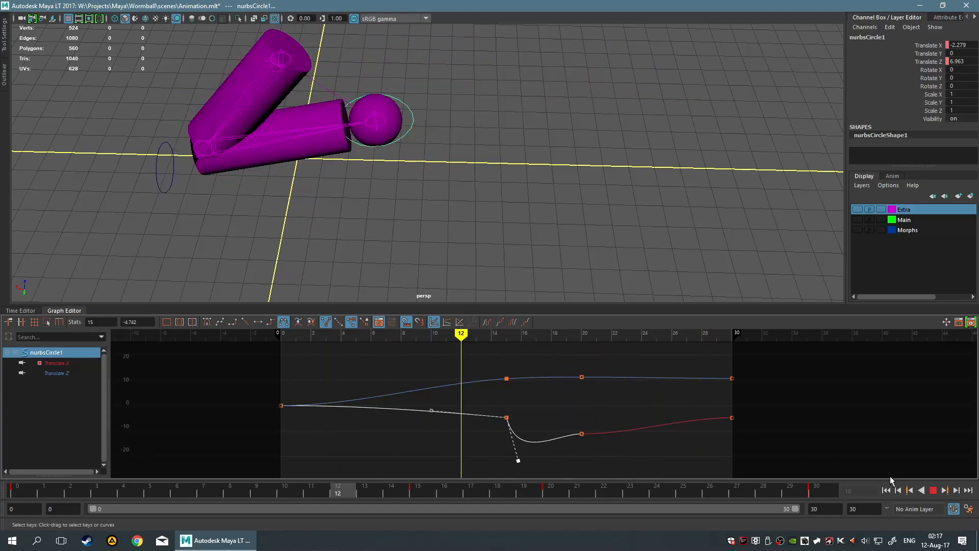
pyautogui.click(932, 490)
pyautogui.press('a')
pyautogui.scroll(-3, 512, 444)
pyautogui.moveTo(516, 462); pyautogui.dragTo(520, 439)
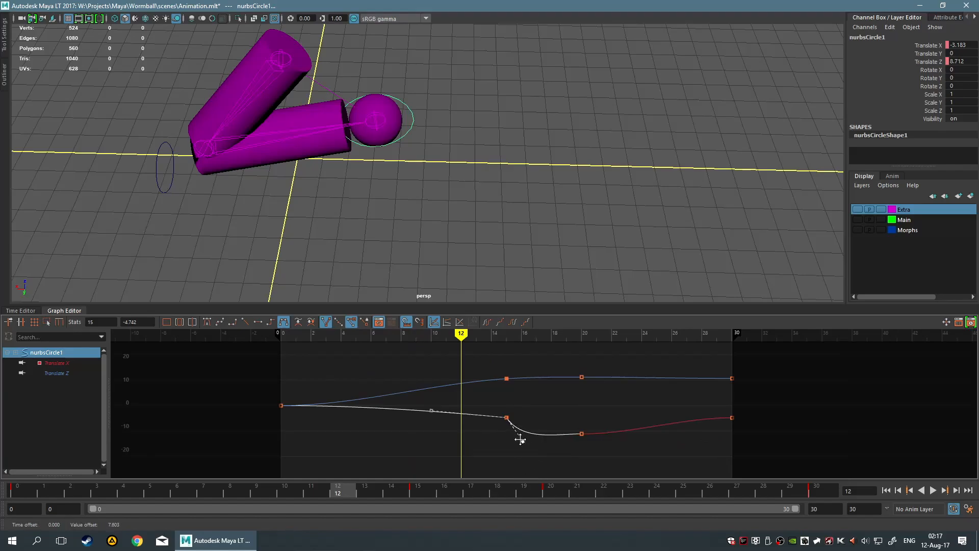
pyautogui.press('a')
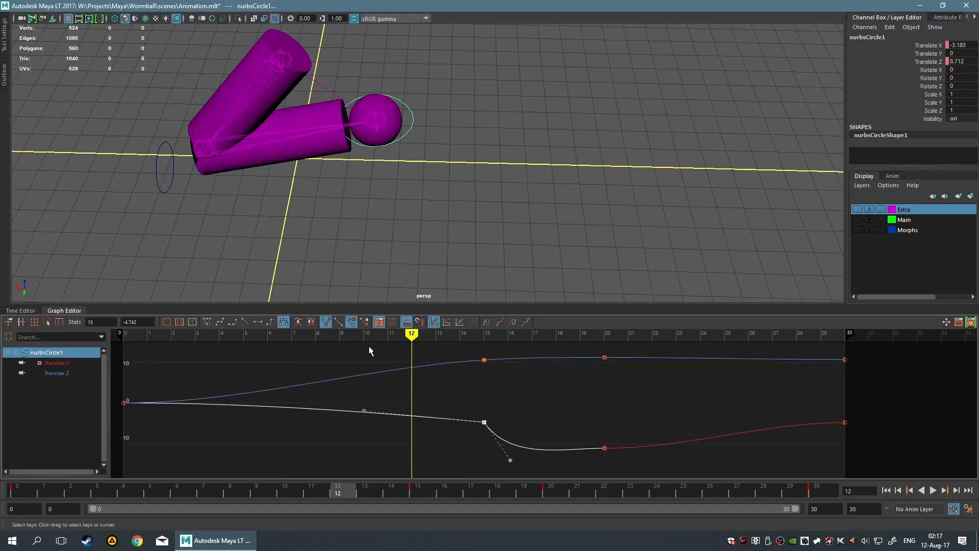
pyautogui.moveTo(398, 341); pyautogui.dragTo(267, 340)
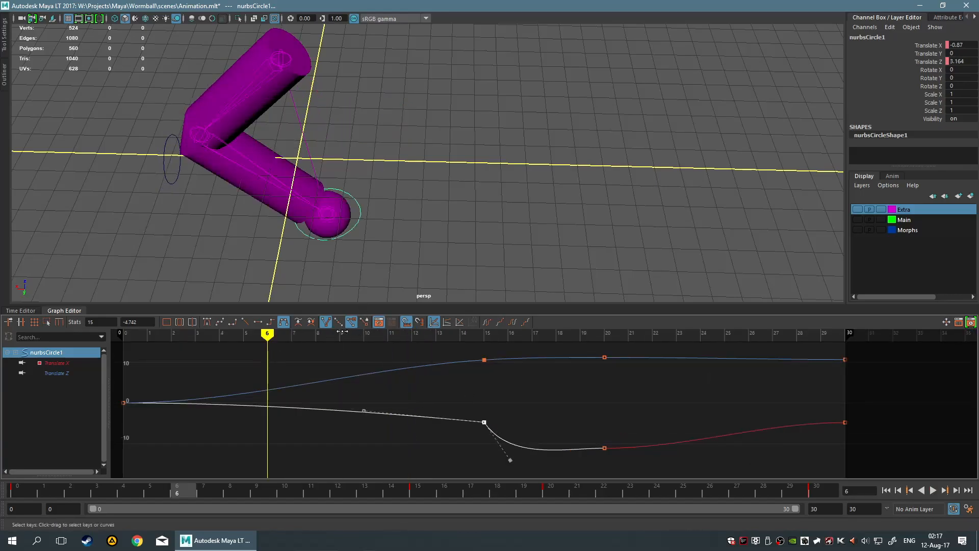
# - Unify the tangents of the Translate X key at frame 15, break them again, and tilt the outgoing handle moderately downward
pyautogui.click(338, 322)
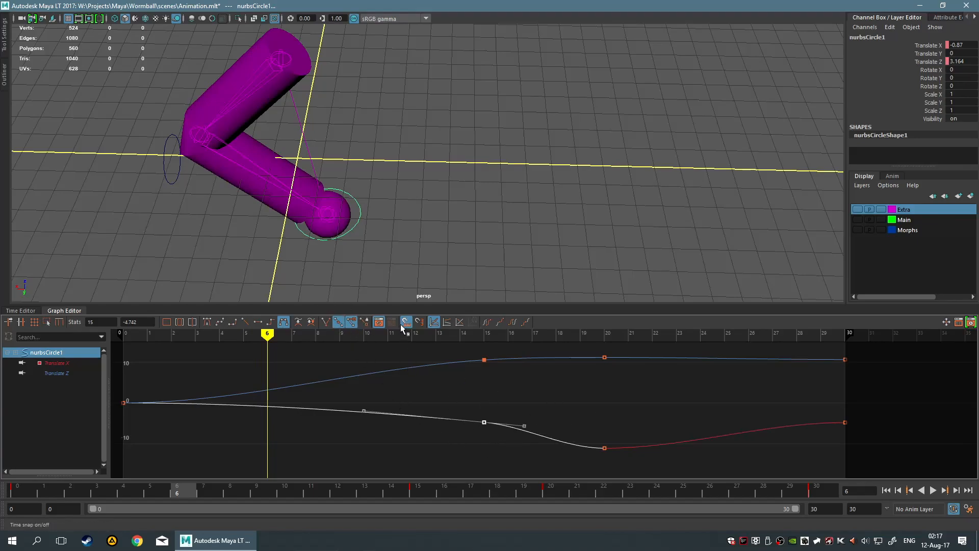
pyautogui.click(326, 321)
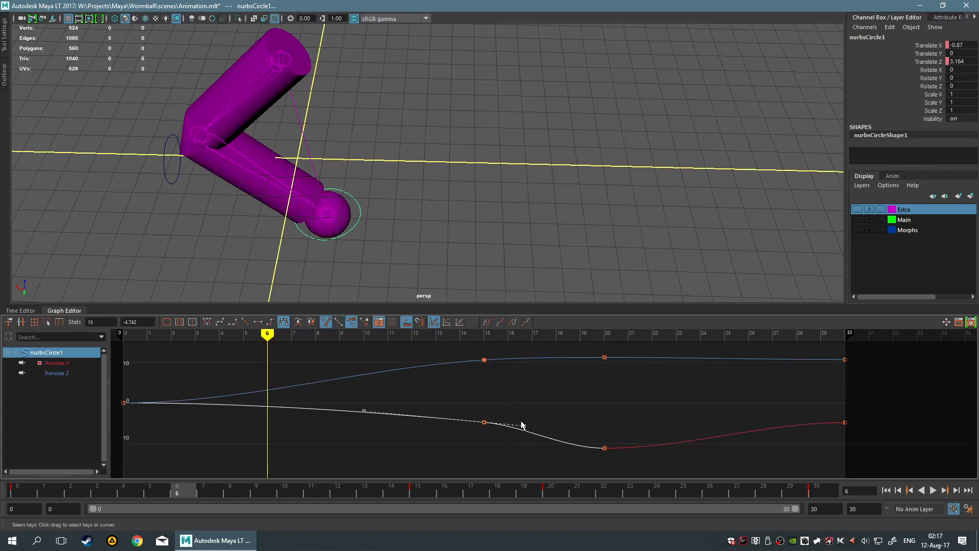
pyautogui.moveTo(525, 427); pyautogui.dragTo(520, 443)
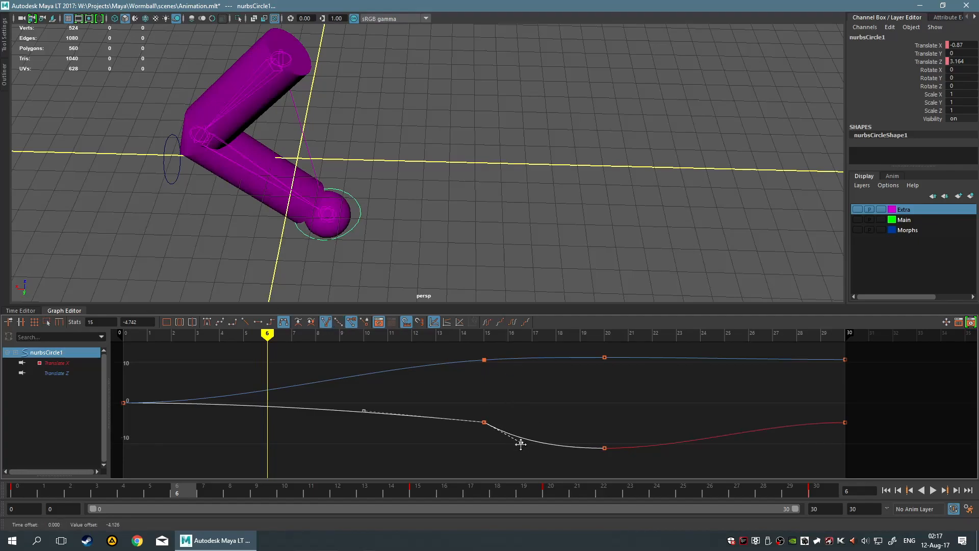
pyautogui.click(464, 398)
pyautogui.click(484, 422)
pyautogui.moveTo(520, 444); pyautogui.dragTo(515, 446)
# - Lock the tangent weight of the Translate X key at frame 15, rotate its outgoing handle straight down, and play the animation
pyautogui.click(364, 322)
pyautogui.scroll(-3, 487, 455)
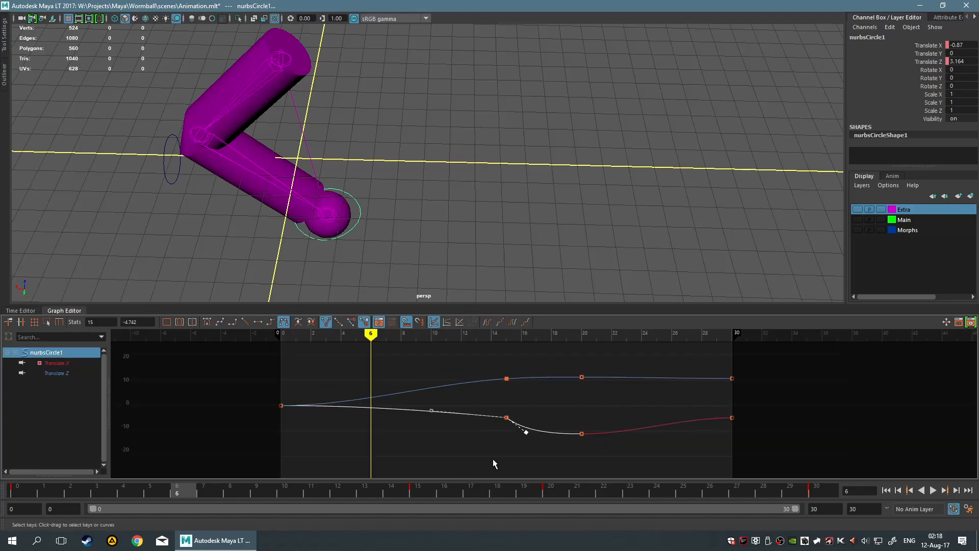
pyautogui.moveTo(527, 432); pyautogui.dragTo(460, 453)
pyautogui.click(940, 490)
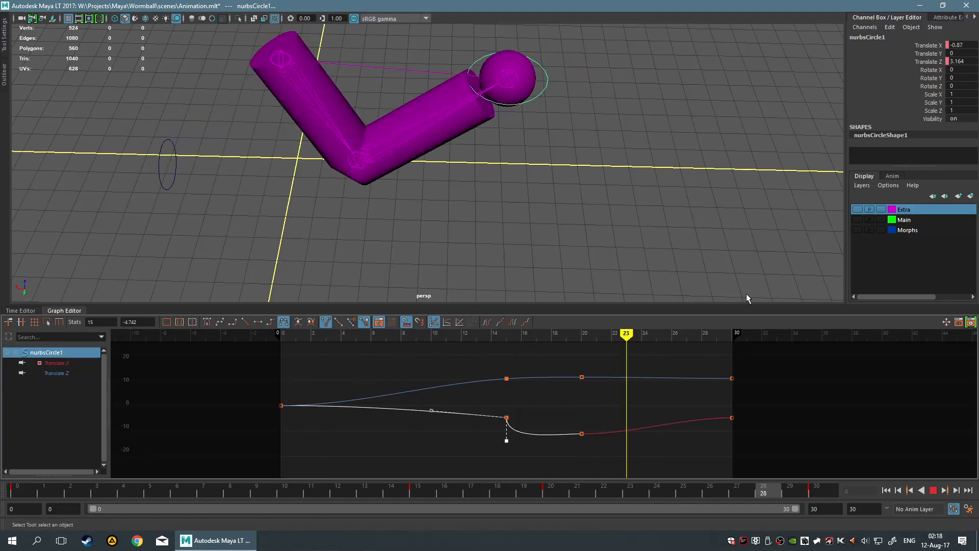
pyautogui.click(935, 492)
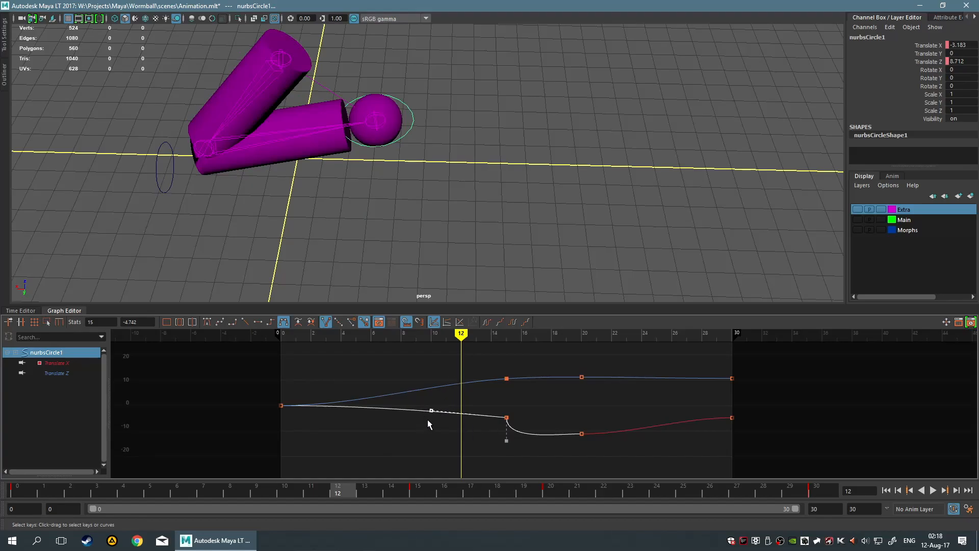
# - Lower the incoming handle of the Translate X key at frame 15, then nudge that key to -5.142 and the frame 20 key slightly down
pyautogui.moveTo(433, 411); pyautogui.dragTo(431, 426, button='middle')
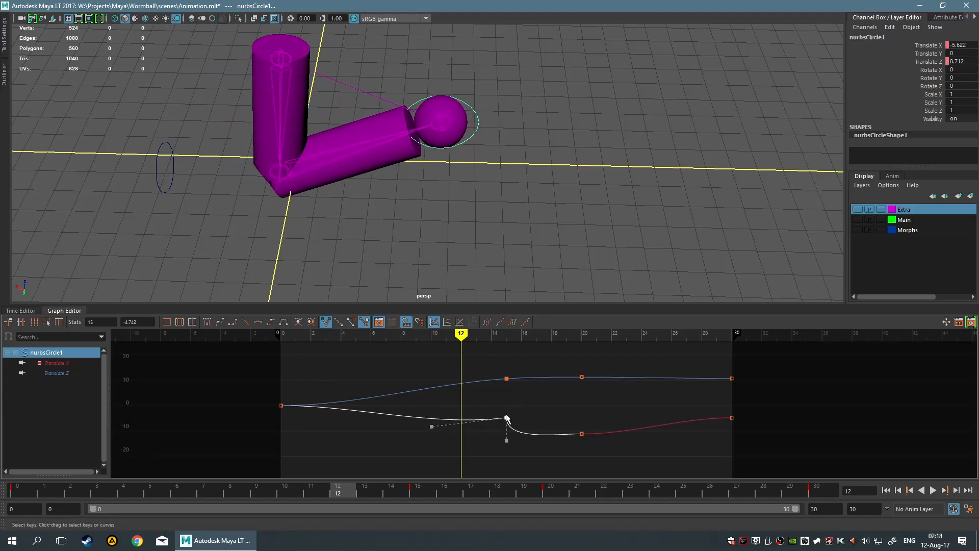
pyautogui.moveTo(507, 419); pyautogui.dragTo(502, 418, button='middle')
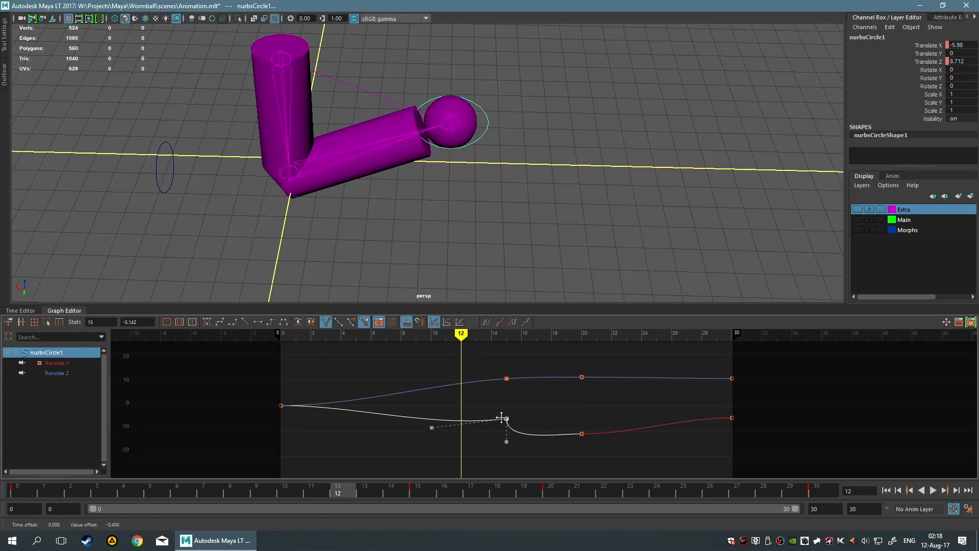
pyautogui.click(582, 435)
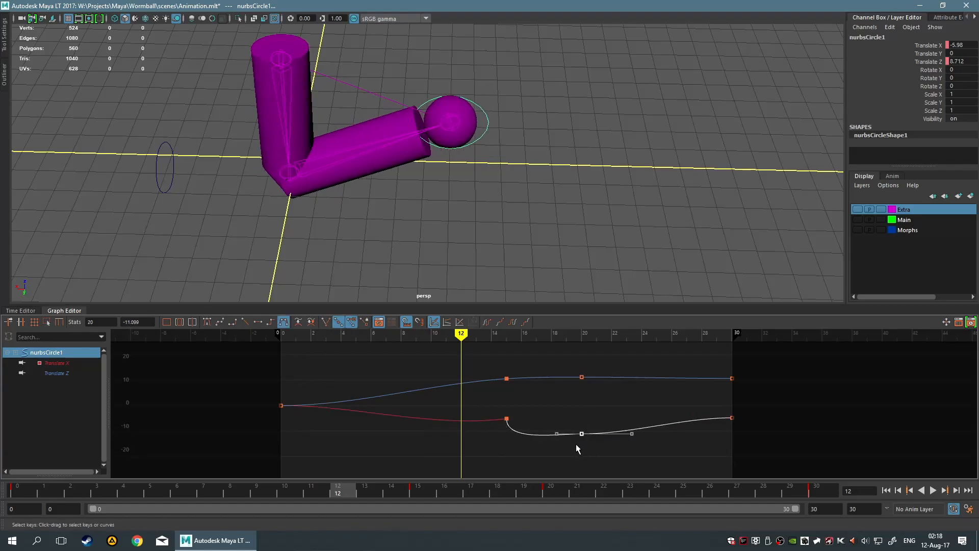
# - Try an axis-constrained move on the Translate X key at frame 15
pyautogui.click(506, 418)
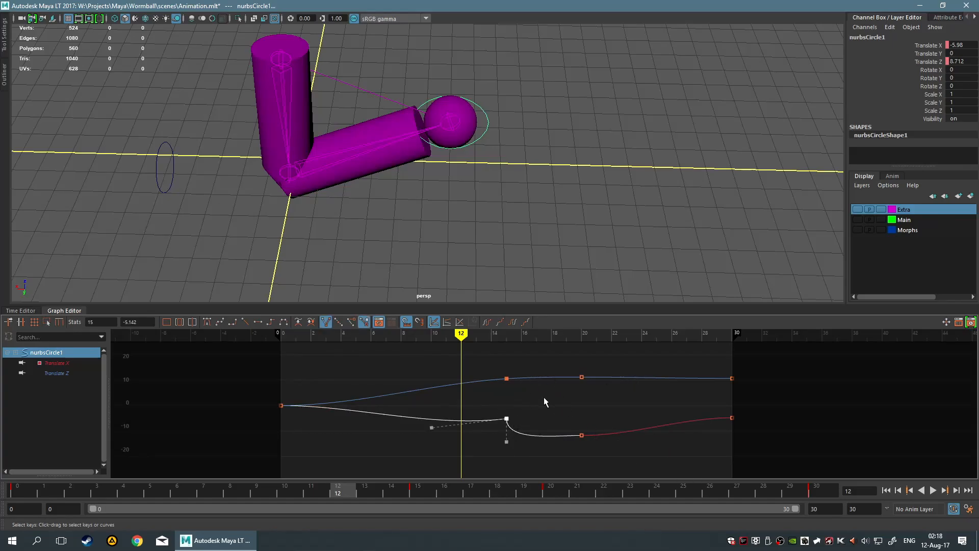
pyautogui.moveTo(534, 416)
pyautogui.keyDown('shift'); pyautogui.mouseDown(button='middle')
pyautogui.moveTo(564, 415)
pyautogui.moveTo(509, 415)
pyautogui.moveTo(555, 420)
pyautogui.moveTo(616, 446)
pyautogui.moveTo(529, 464)
pyautogui.moveTo(534, 470)
pyautogui.moveTo(584, 434)
pyautogui.moveTo(634, 420)
pyautogui.moveTo(430, 416)
pyautogui.moveTo(467, 419)
pyautogui.moveTo(445, 363)
pyautogui.moveTo(408, 424)
pyautogui.moveTo(518, 403)
pyautogui.moveTo(513, 419)
pyautogui.moveTo(511, 400)
pyautogui.moveTo(525, 423)
pyautogui.moveTo(510, 442)
pyautogui.moveTo(497, 416)
pyautogui.moveTo(517, 411)
pyautogui.mouseUp(button='middle'); pyautogui.keyUp('shift')
pyautogui.moveTo(519, 412)
pyautogui.keyDown('shift'); pyautogui.mouseDown(button='middle')
pyautogui.moveTo(526, 393)
pyautogui.moveTo(513, 445)
pyautogui.moveTo(518, 411)
pyautogui.mouseUp(button='middle'); pyautogui.keyUp('shift')
pyautogui.scroll(-3, 665, 442)
pyautogui.keyDown('alt'); pyautogui.moveTo(627, 415); pyautogui.dragTo(612, 409, button='middle'); pyautogui.keyUp('alt')
pyautogui.scroll(3, 592, 415)
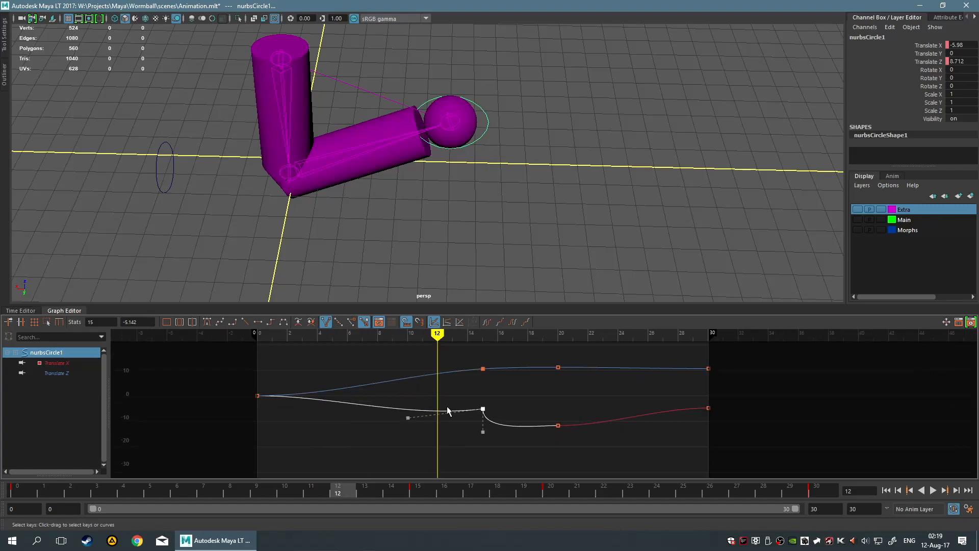
# - Play the animation, then move the Translate Z key from frame 15 to frame 11 with a value of 9.73
pyautogui.click(933, 490)
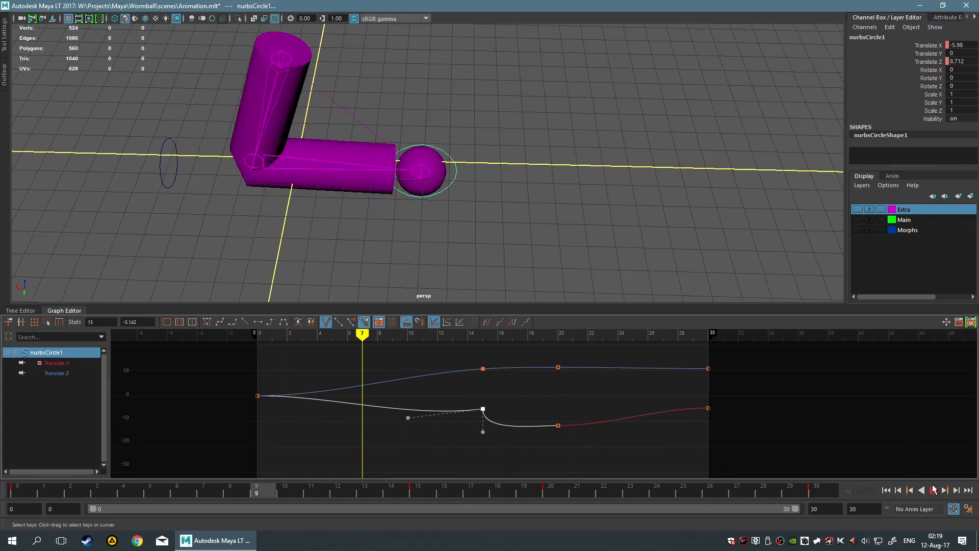
pyautogui.press('Escape')
pyautogui.moveTo(499, 383); pyautogui.dragTo(500, 383)
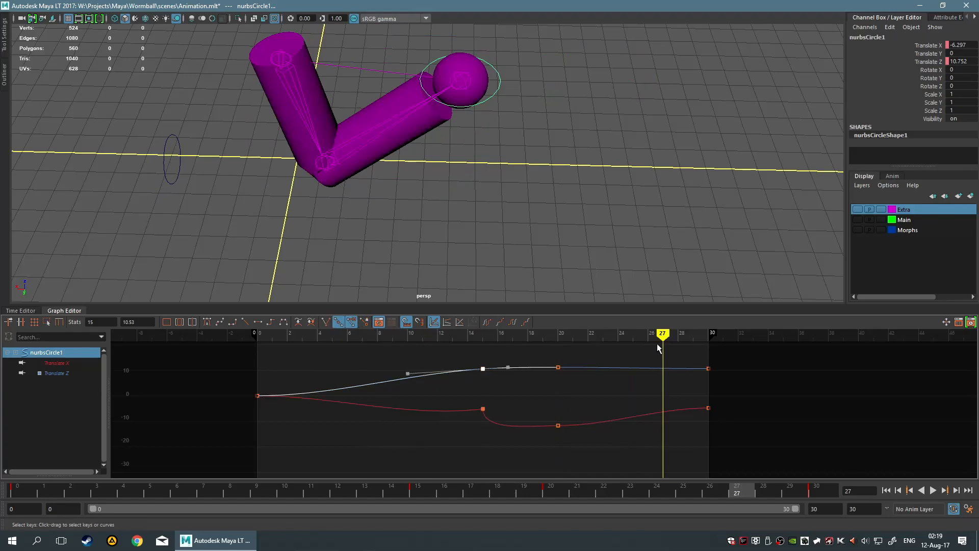
pyautogui.moveTo(662, 334); pyautogui.dragTo(588, 368)
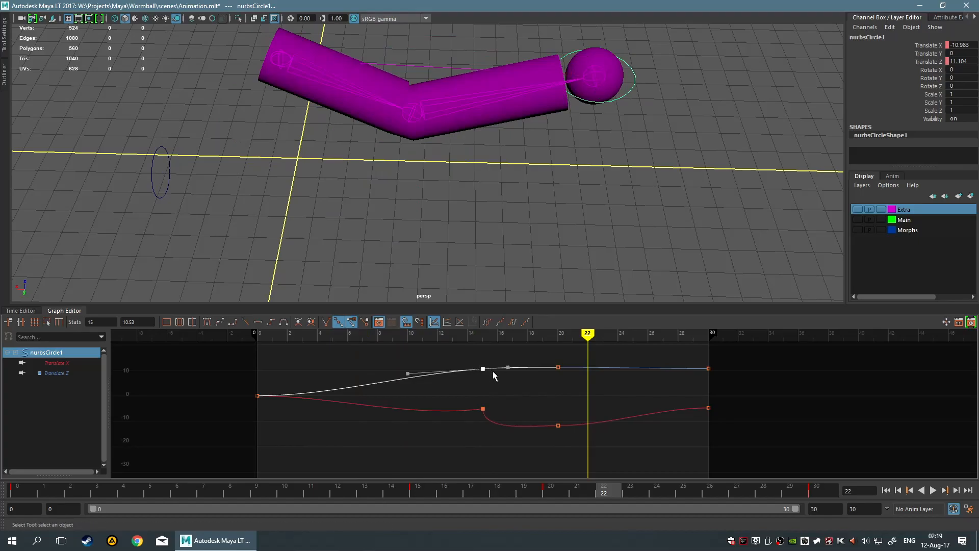
pyautogui.moveTo(479, 369); pyautogui.dragTo(419, 372, button='middle')
pyautogui.moveTo(594, 339)
pyautogui.mouseDown()
pyautogui.moveTo(295, 348)
pyautogui.moveTo(565, 346)
pyautogui.moveTo(393, 346)
pyautogui.moveTo(544, 346)
pyautogui.mouseUp()
# - Review the context commands for the Translate Z key at frame 11 and move the current time to that frame
pyautogui.rightClick(426, 373)
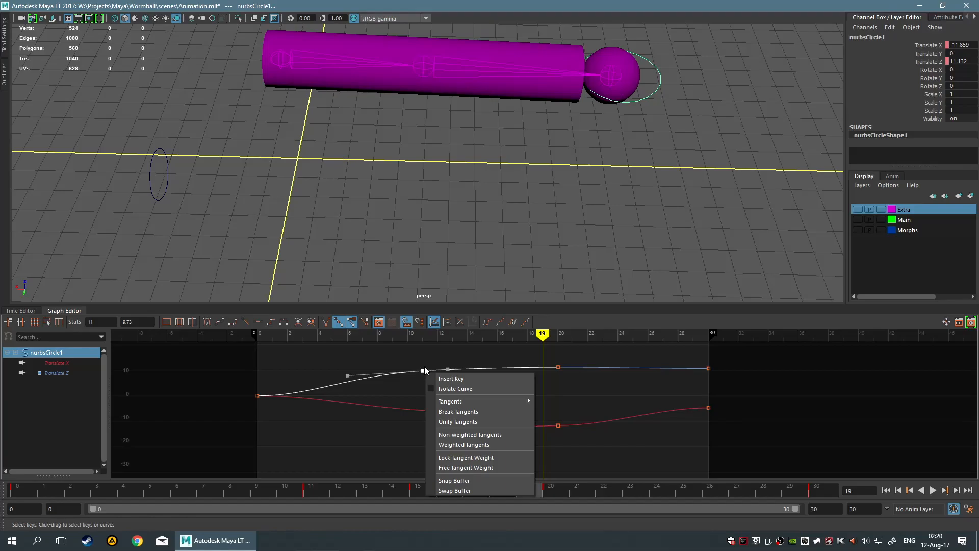
pyautogui.click(424, 366)
pyautogui.moveTo(412, 363); pyautogui.dragTo(439, 375)
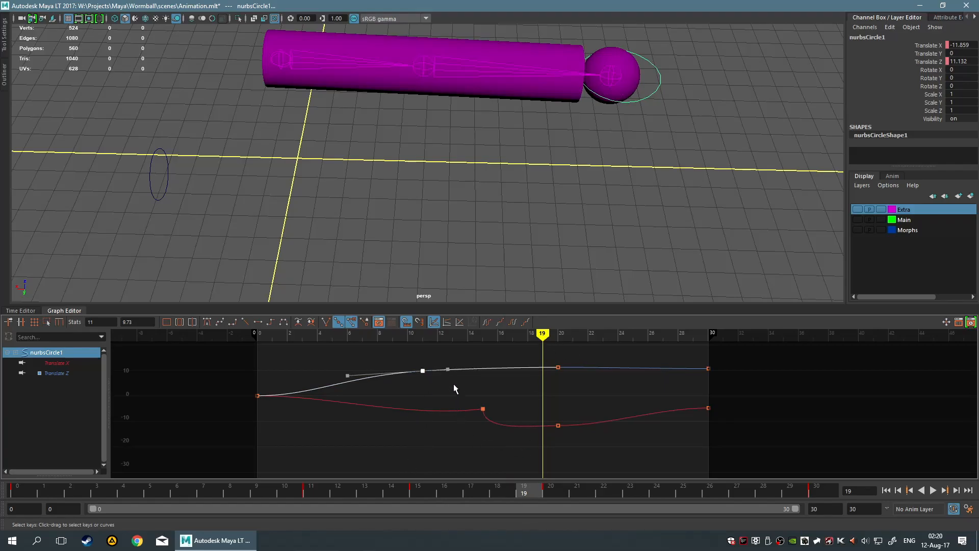
pyautogui.moveTo(542, 338); pyautogui.dragTo(432, 354)
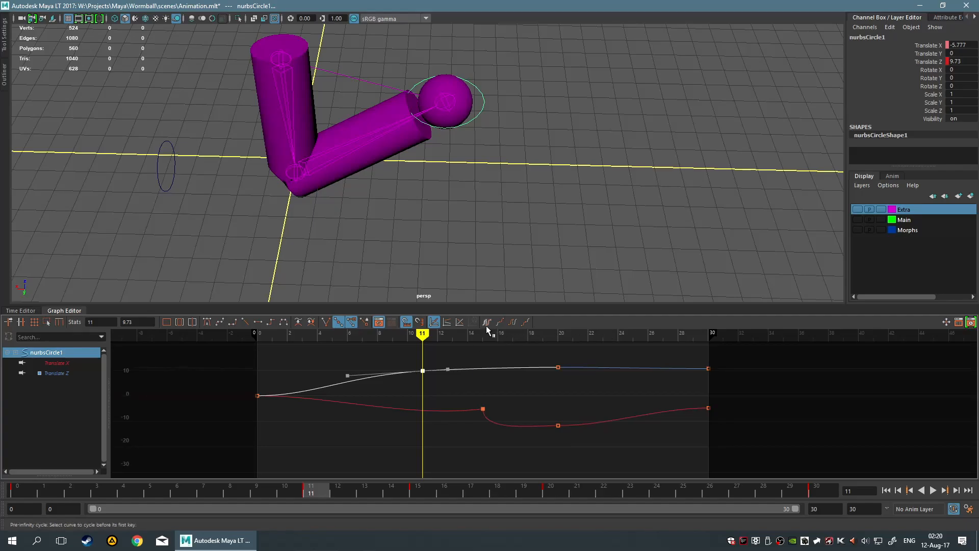
# - Select all keys of the Translate X and Translate Z curves and apply a pre-infinity cycle before the first key
pyautogui.click(397, 398)
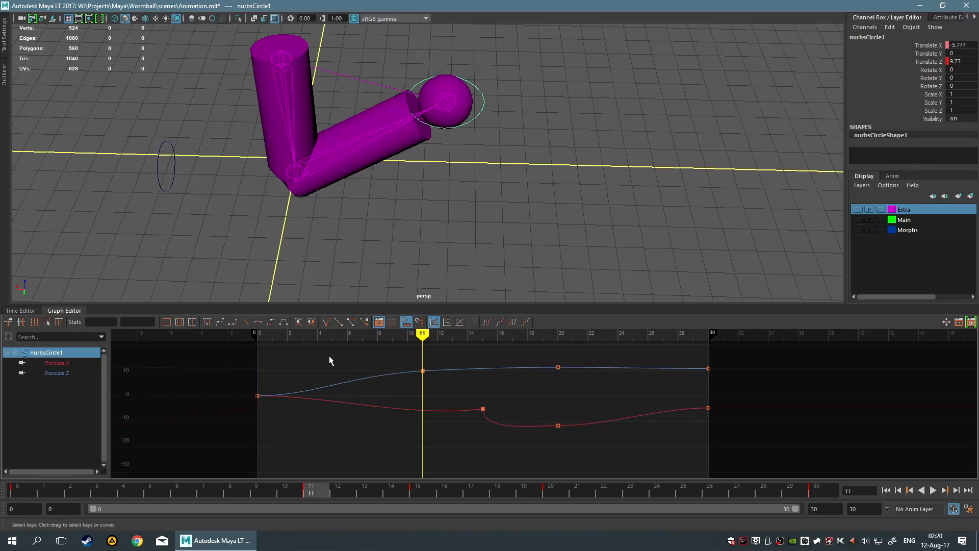
pyautogui.moveTo(340, 375); pyautogui.dragTo(411, 401)
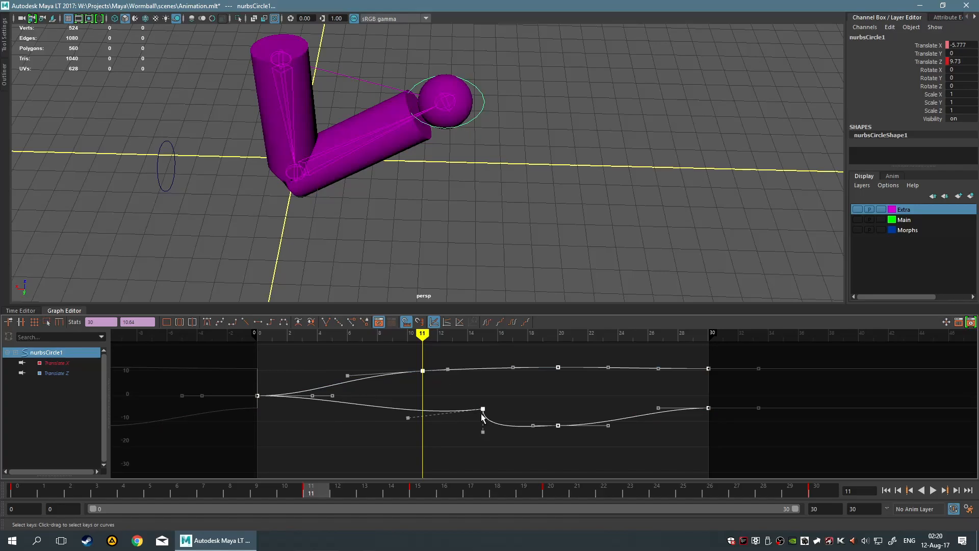
pyautogui.scroll(-6, 484, 414)
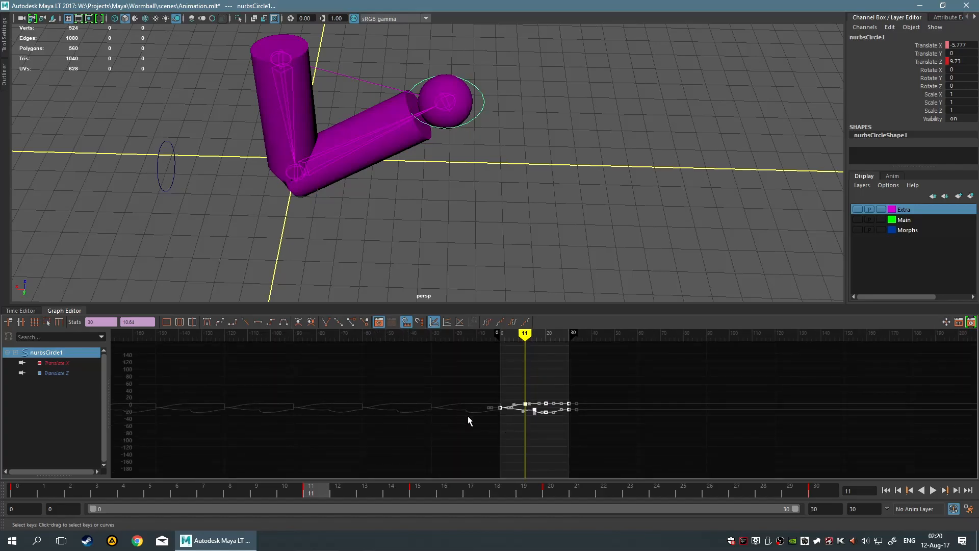
pyautogui.scroll(5, 509, 402)
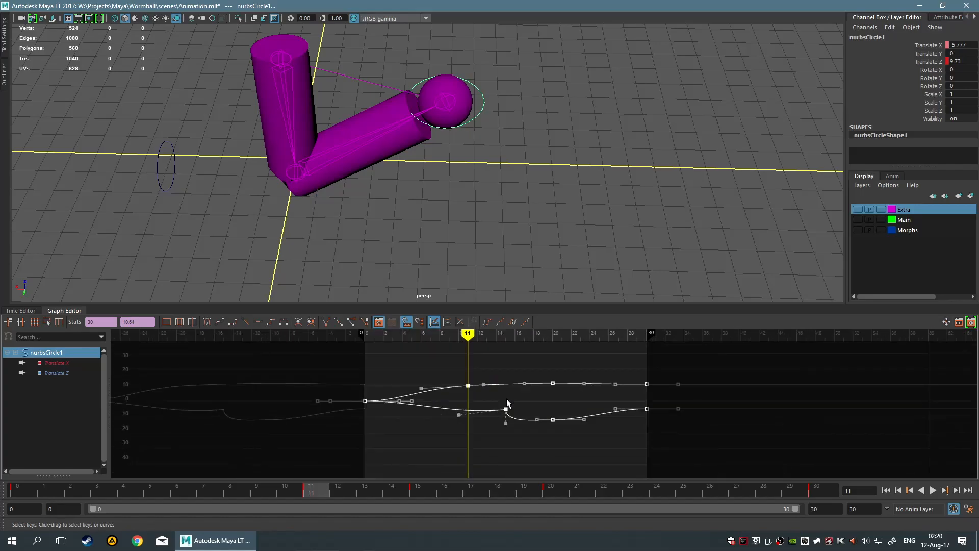
# - Apply a post-infinity cycle to both selected curves and check how they repeat beyond frame 30
pyautogui.click(509, 325)
pyautogui.scroll(-3, 561, 392)
pyautogui.scroll(-5, 663, 401)
pyautogui.scroll(-4, 403, 421)
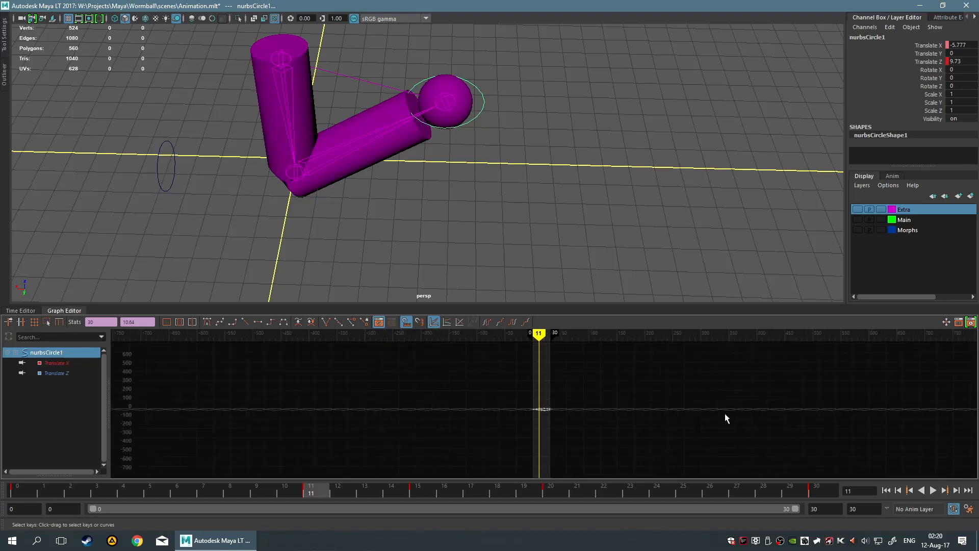
# - Apply a pre-infinity cycle with offset to the Translate X and Translate Z curves and move the current time to frame 0
pyautogui.press('f')
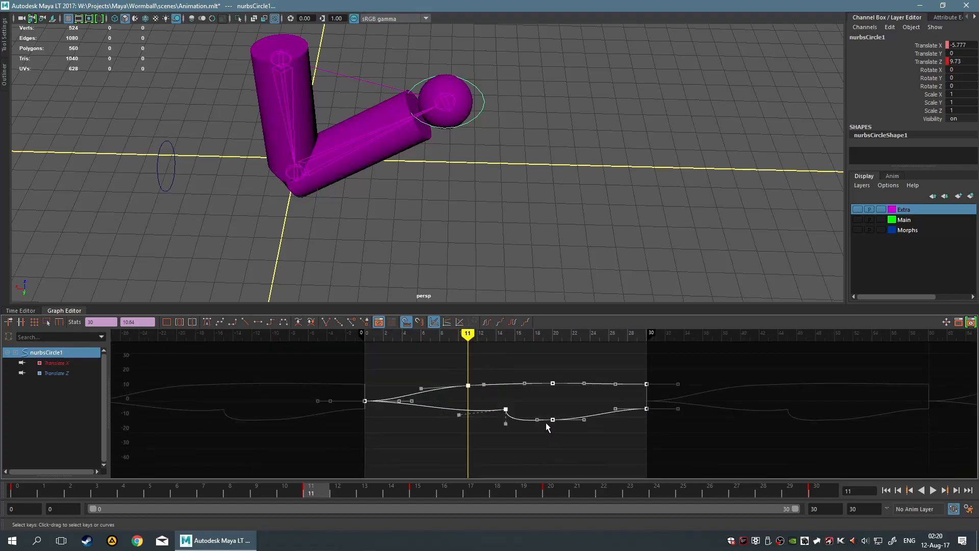
pyautogui.moveTo(468, 333); pyautogui.dragTo(365, 399)
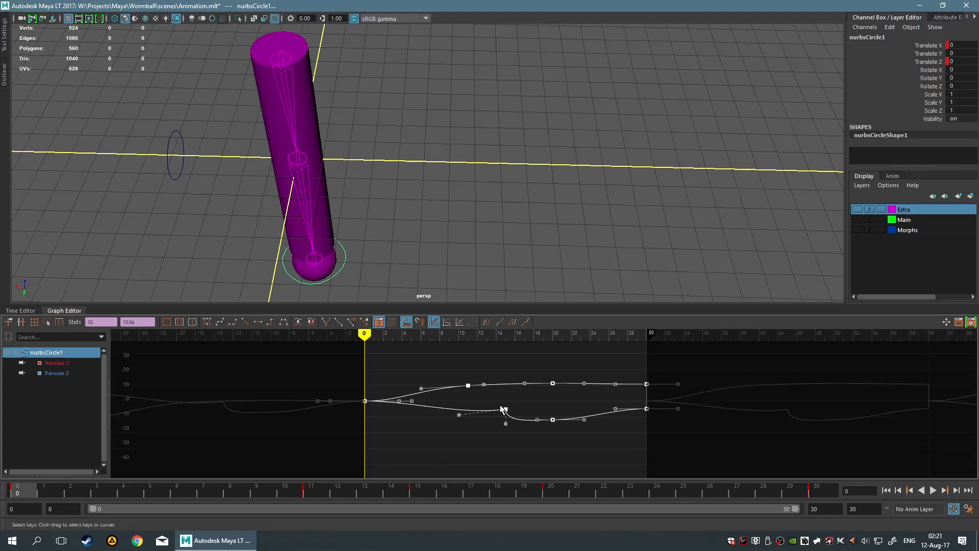
pyautogui.click(515, 401)
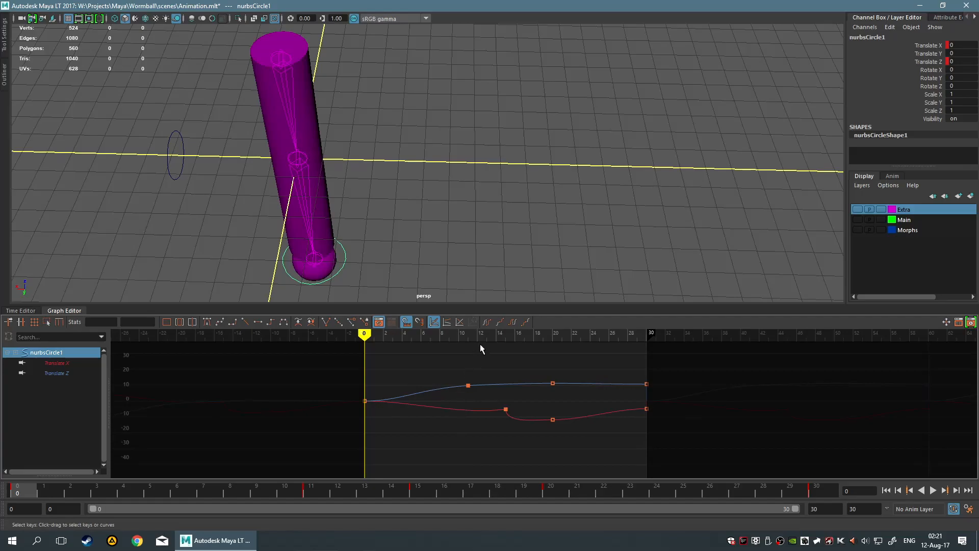
pyautogui.moveTo(364, 354); pyautogui.dragTo(364, 396)
pyautogui.press('f')
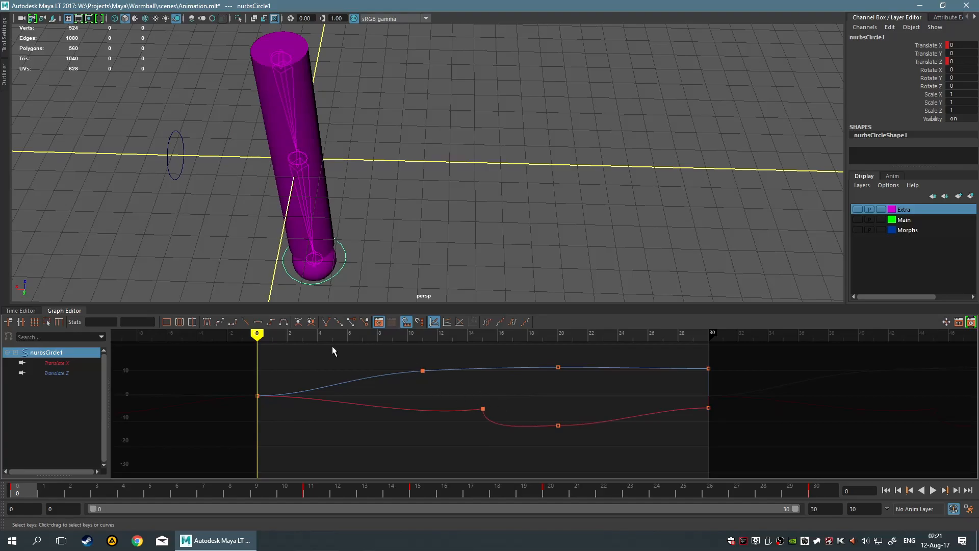
# - Select both curves, apply a post-infinity cycle with offset and decline the autosave
pyautogui.moveTo(332, 371); pyautogui.dragTo(409, 429)
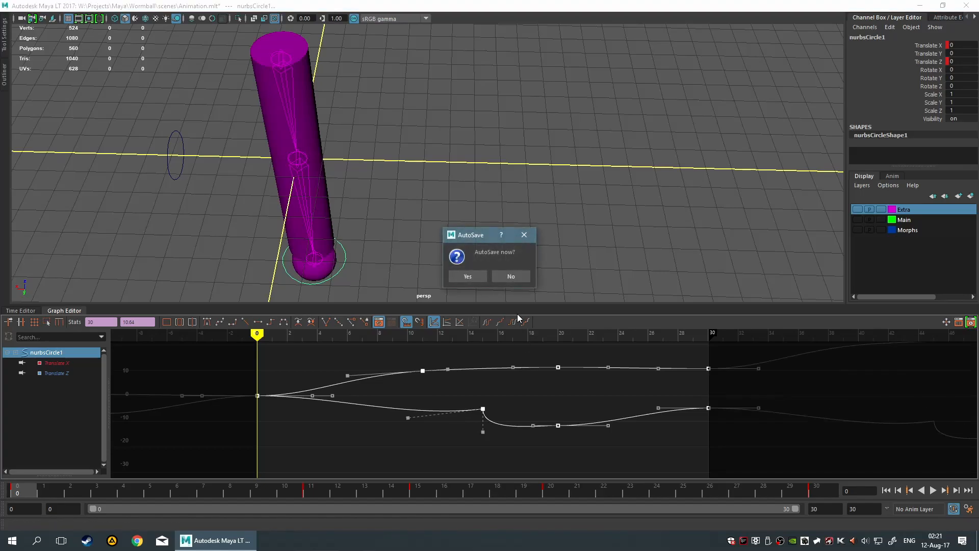
pyautogui.click(511, 276)
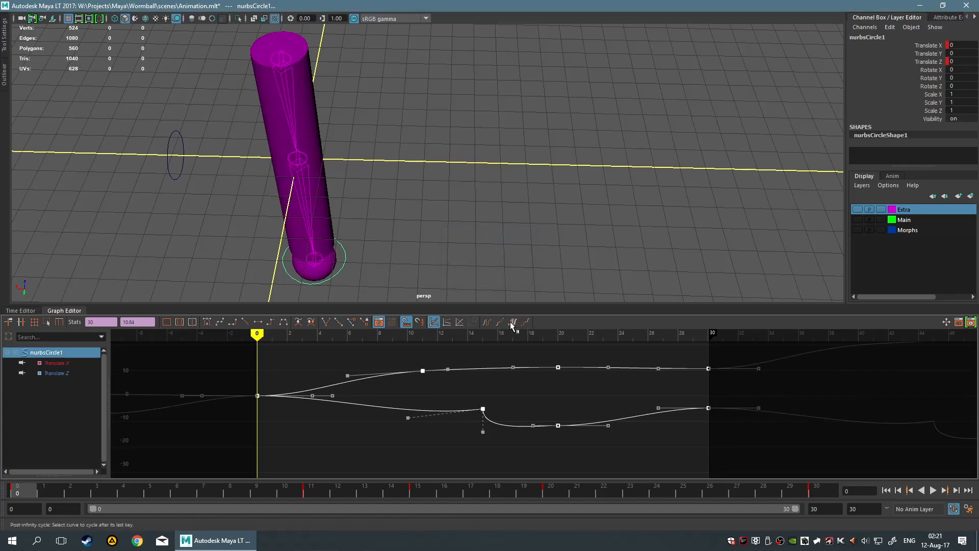
# - Try a plain pre-infinity cycle on both curves, then scrub to frame -108 to compare it with the offset cycle
pyautogui.click(490, 324)
pyautogui.scroll(-5, 501, 396)
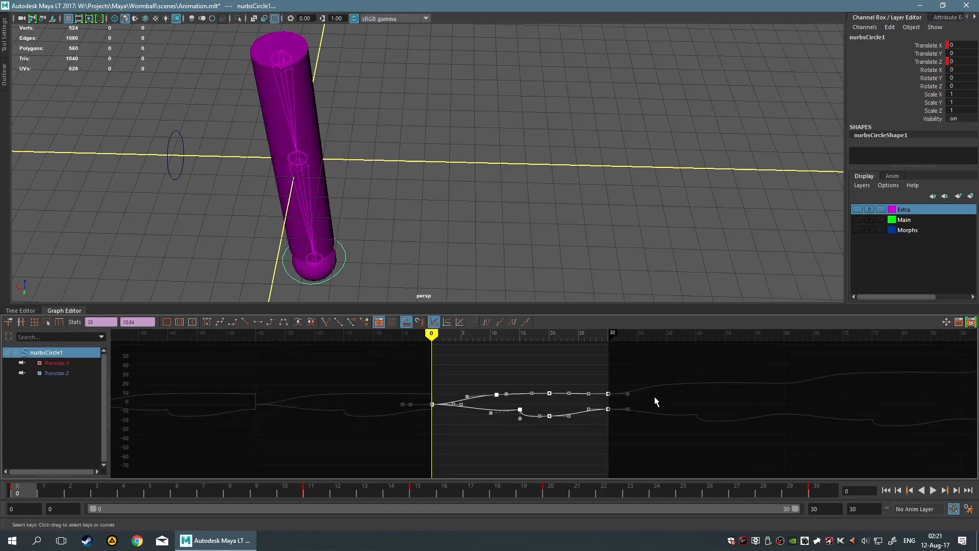
pyautogui.scroll(-3, 582, 424)
pyautogui.scroll(-2, 582, 424)
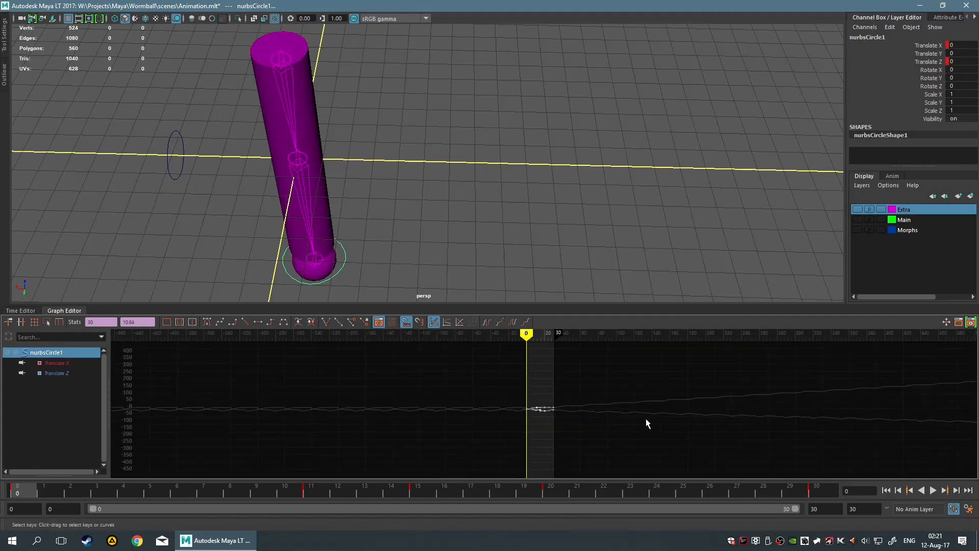
pyautogui.scroll(3, 463, 409)
pyautogui.scroll(-7, 678, 411)
pyautogui.moveTo(678, 411)
pyautogui.keyDown('alt'); pyautogui.mouseDown(button='middle')
pyautogui.moveTo(391, 405)
pyautogui.moveTo(644, 411)
pyautogui.moveTo(664, 398)
pyautogui.mouseUp(button='middle'); pyautogui.keyUp('alt')
pyautogui.scroll(-6, 644, 411)
pyautogui.moveTo(497, 337)
pyautogui.mouseDown()
pyautogui.moveTo(939, 352)
pyautogui.moveTo(492, 363)
pyautogui.moveTo(586, 339)
pyautogui.moveTo(656, 340)
pyautogui.moveTo(507, 363)
pyautogui.moveTo(551, 369)
pyautogui.mouseUp()
pyautogui.scroll(-5, 570, 245)
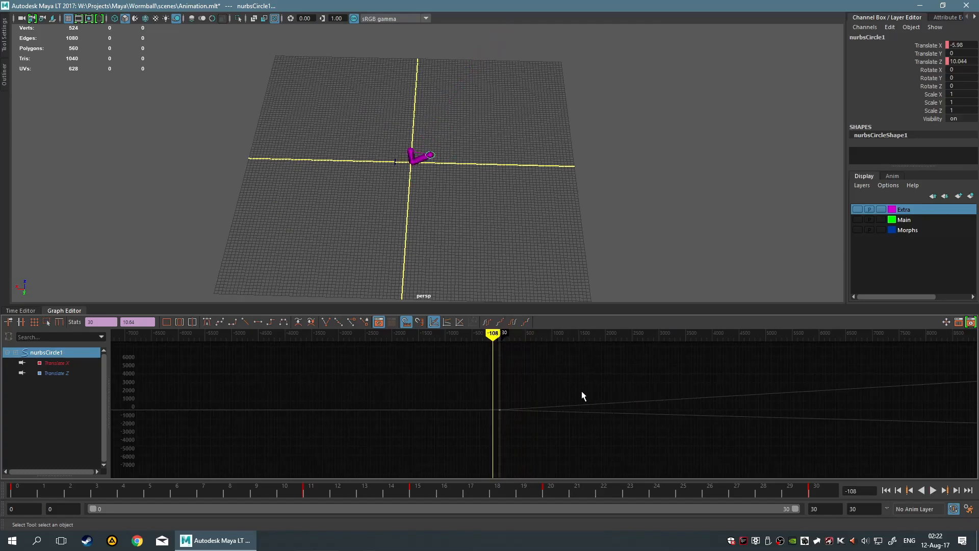
# - Undo the time change and the plain pre-infinity cycle, then examine how both curves extend before and after the keyed range
pyautogui.hotkey('ctrl', 'z')
pyautogui.hotkey('ctrl', 'z')
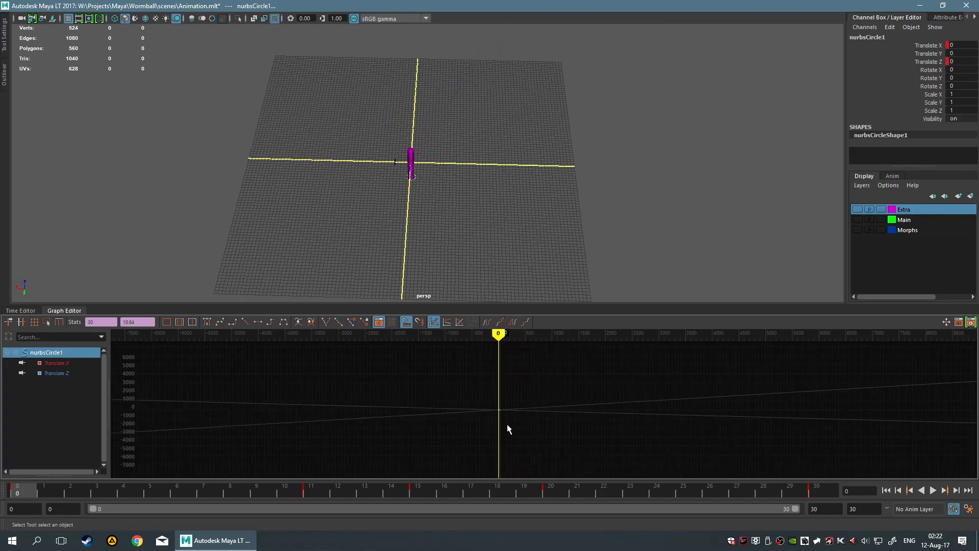
pyautogui.scroll(10, 512, 425)
pyautogui.scroll(4, 514, 422)
pyautogui.keyDown('alt'); pyautogui.moveTo(326, 406); pyautogui.dragTo(833, 374, button='middle'); pyautogui.keyUp('alt')
pyautogui.keyDown('alt'); pyautogui.moveTo(469, 431); pyautogui.dragTo(735, 450, button='middle'); pyautogui.keyUp('alt')
pyautogui.scroll(-15, 391, 415)
pyautogui.scroll(15, 459, 410)
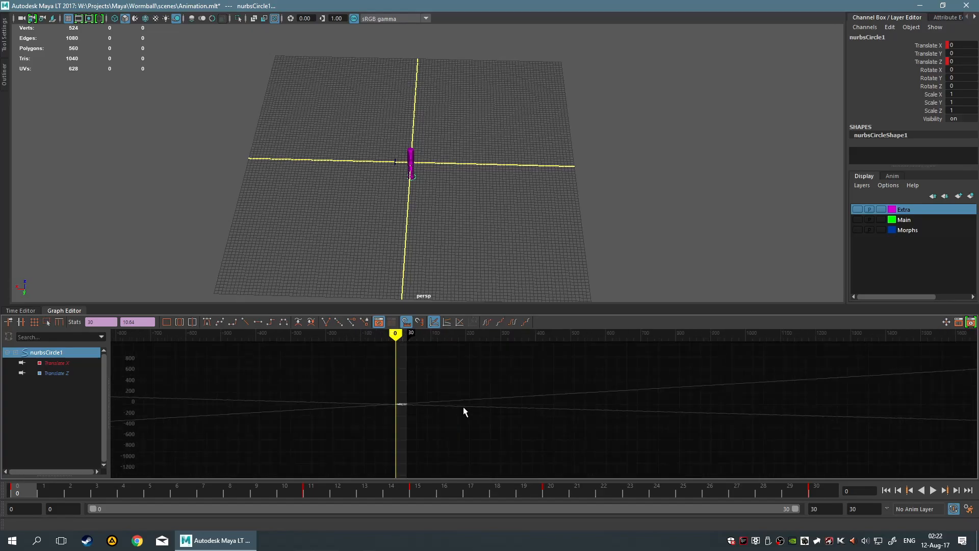
# - Review the Graph Editor's curve commands, including the pre-infinity and post-infinity options, then deselect the curves
pyautogui.press('a')
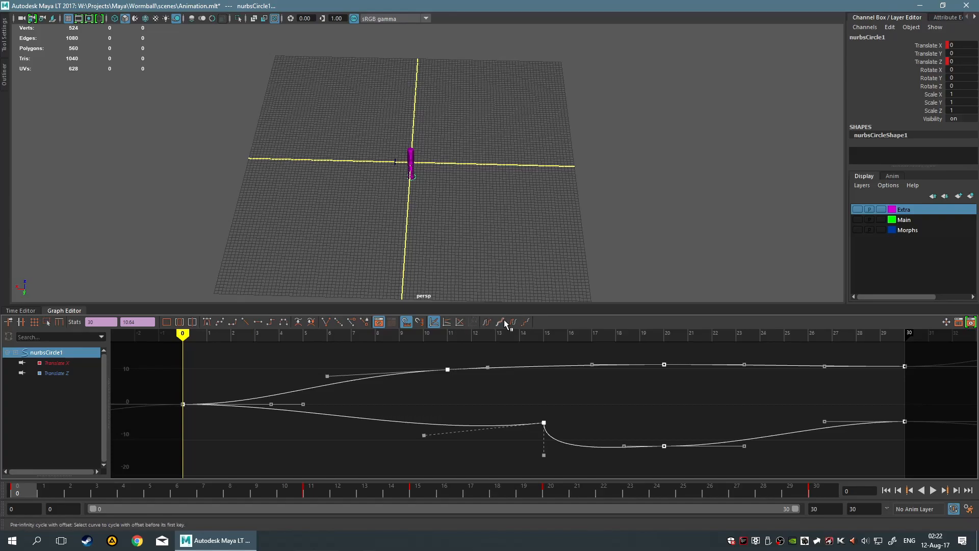
pyautogui.press('space')
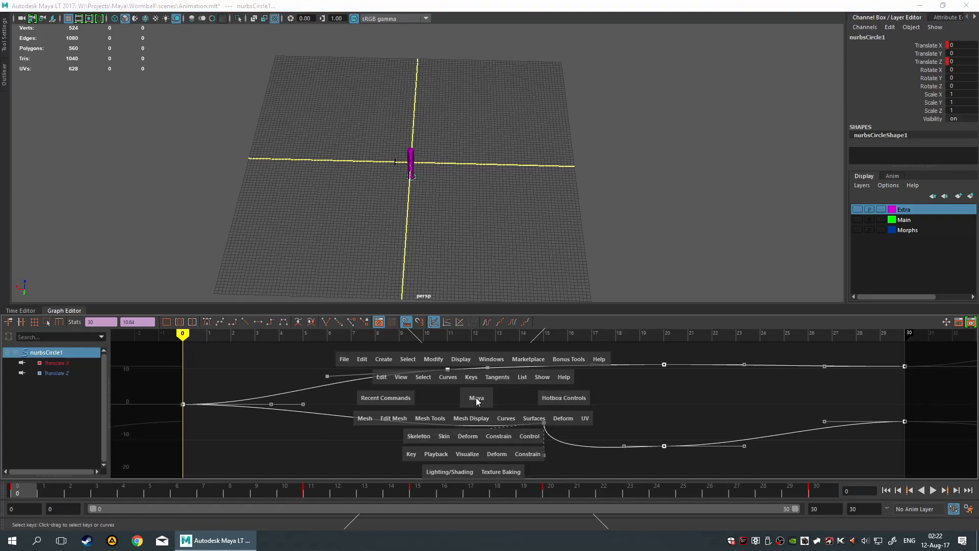
pyautogui.click(447, 377)
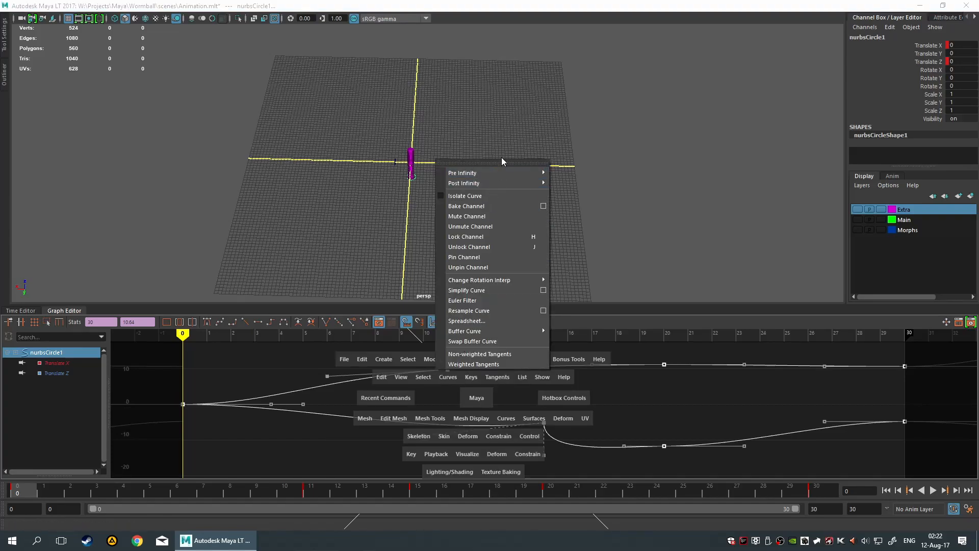
pyautogui.moveTo(509, 173)
pyautogui.click(683, 437)
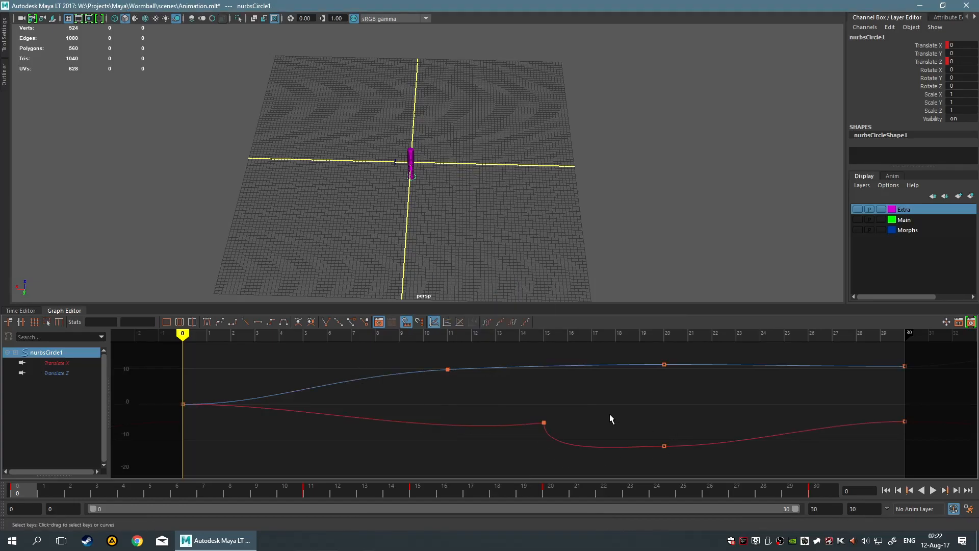
pyautogui.press('a')
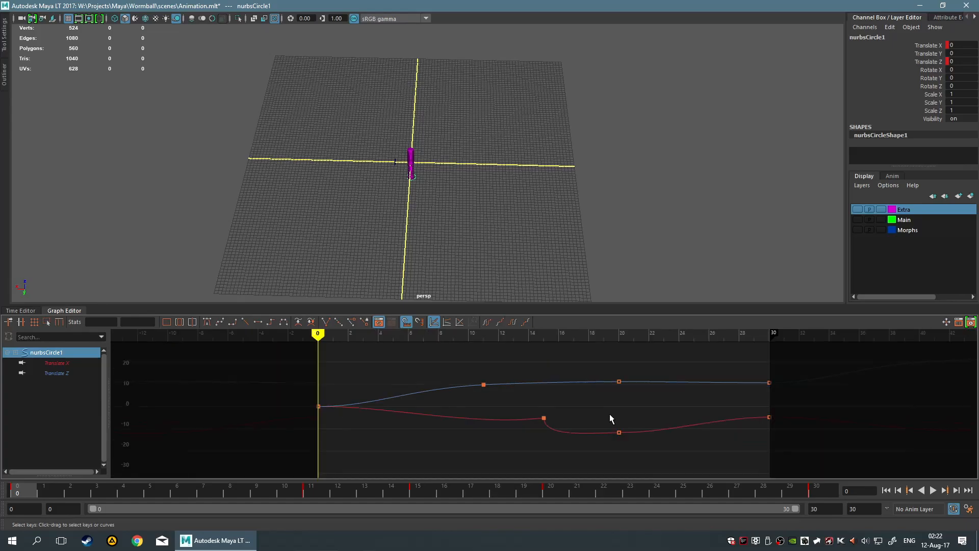
pyautogui.press('f')
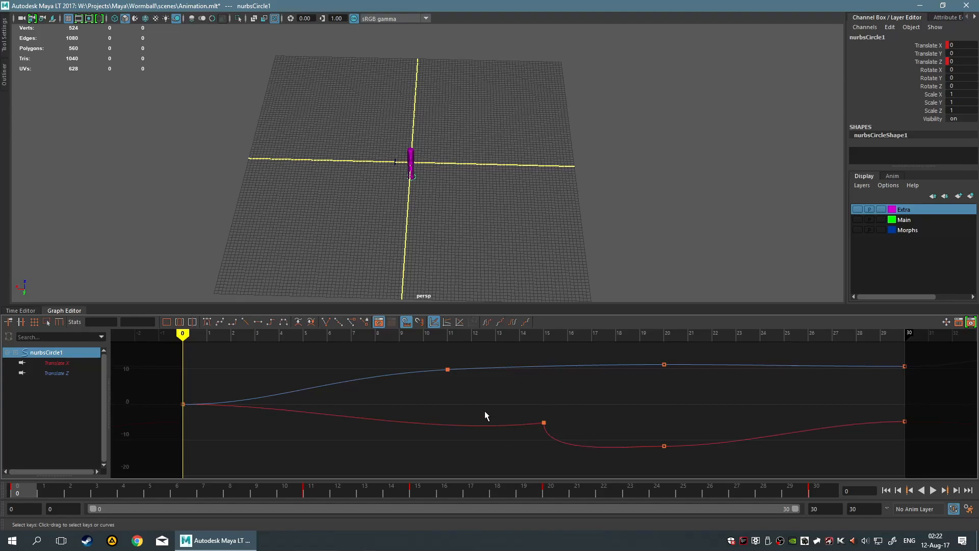
pyautogui.press('a')
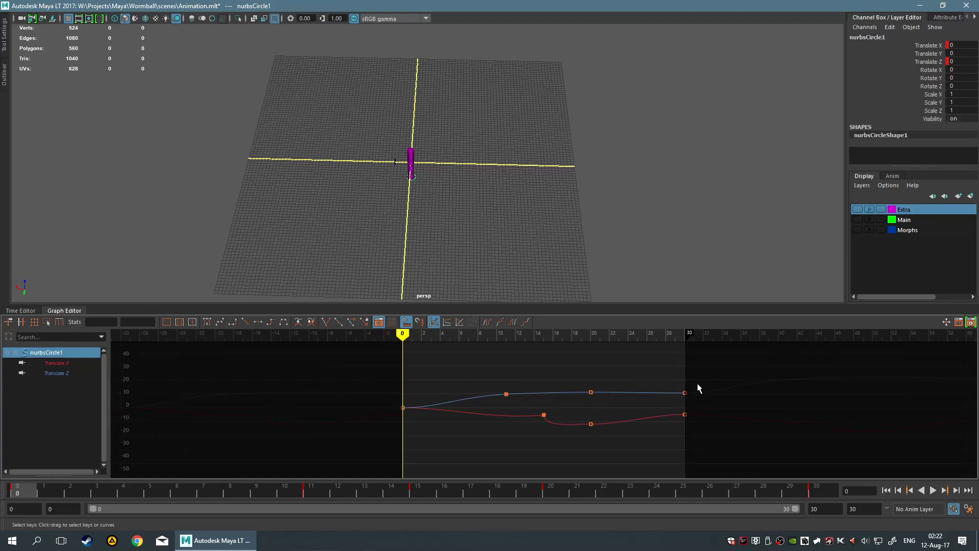
pyautogui.press('f')
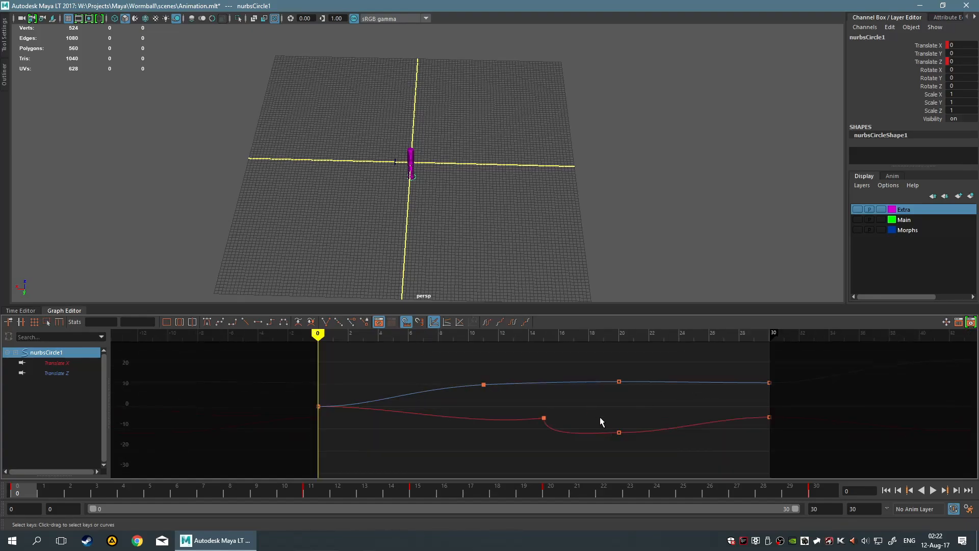
# - Use the Retime tool to place markers at about frames 10 and 22, then compress the second marker to about frame 16
pyautogui.click(62, 325)
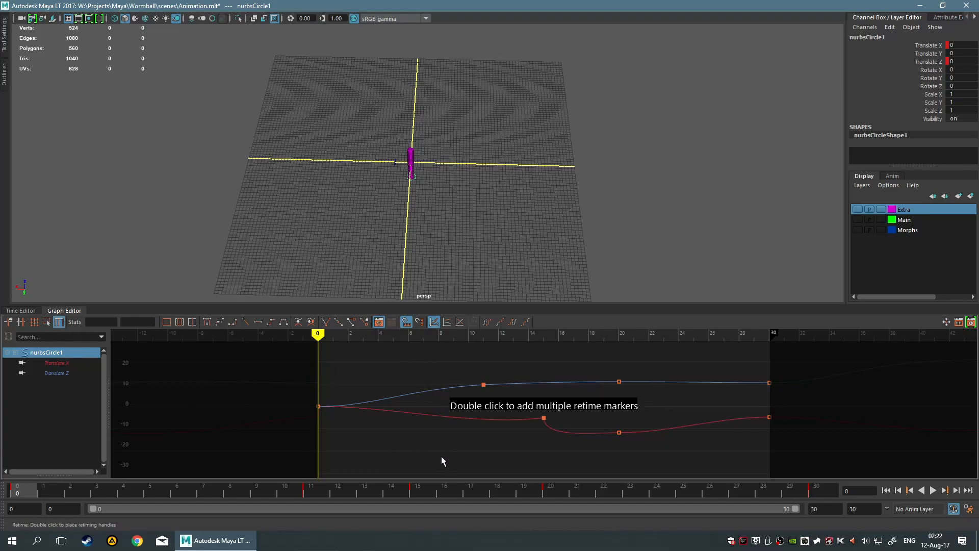
pyautogui.click(469, 470)
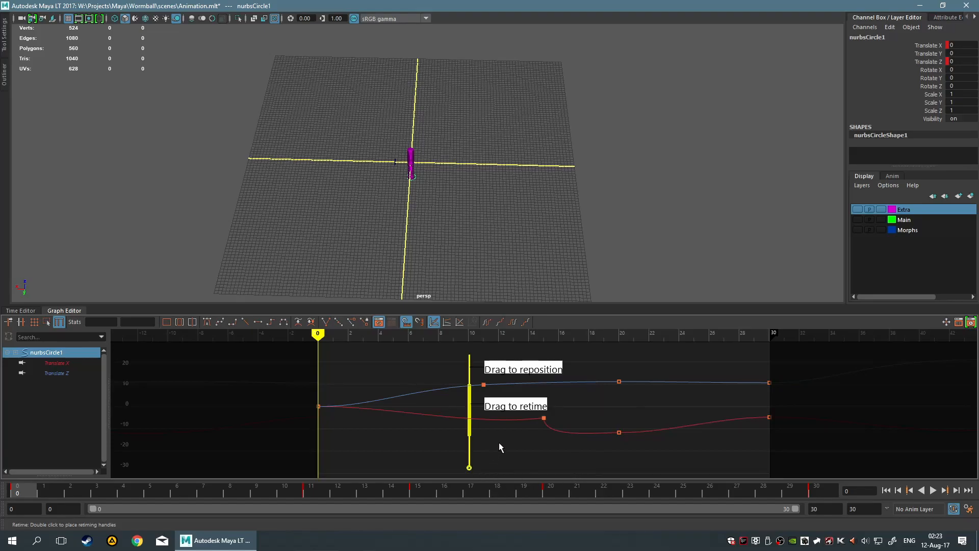
pyautogui.doubleClick(655, 466)
pyautogui.moveTo(657, 428)
pyautogui.mouseDown()
pyautogui.moveTo(780, 427)
pyautogui.moveTo(522, 426)
pyautogui.moveTo(586, 419)
pyautogui.moveTo(565, 418)
pyautogui.mouseUp()
# - Play the retimed animation, shorten the playback range to end at frame 24 and replay it
pyautogui.click(934, 489)
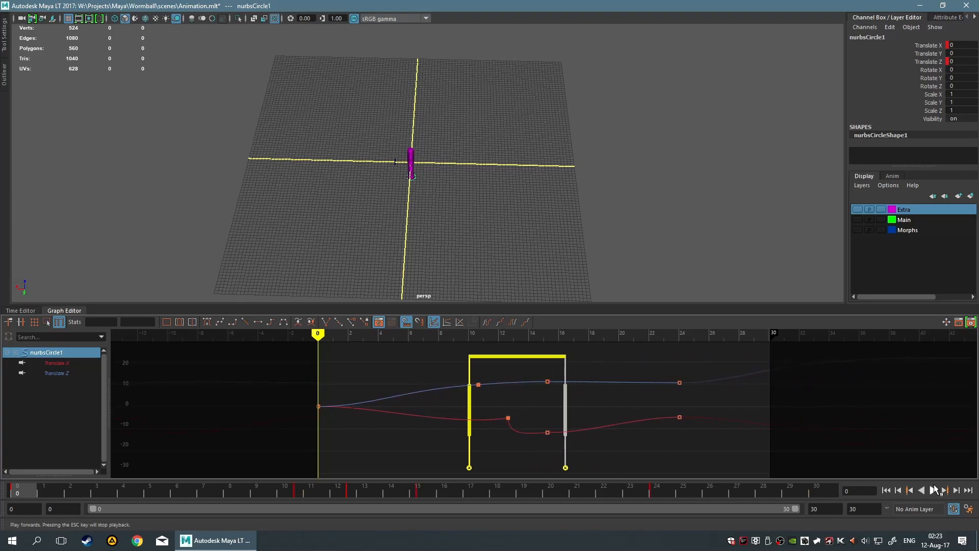
pyautogui.scroll(5, 435, 167)
pyautogui.scroll(2, 451, 169)
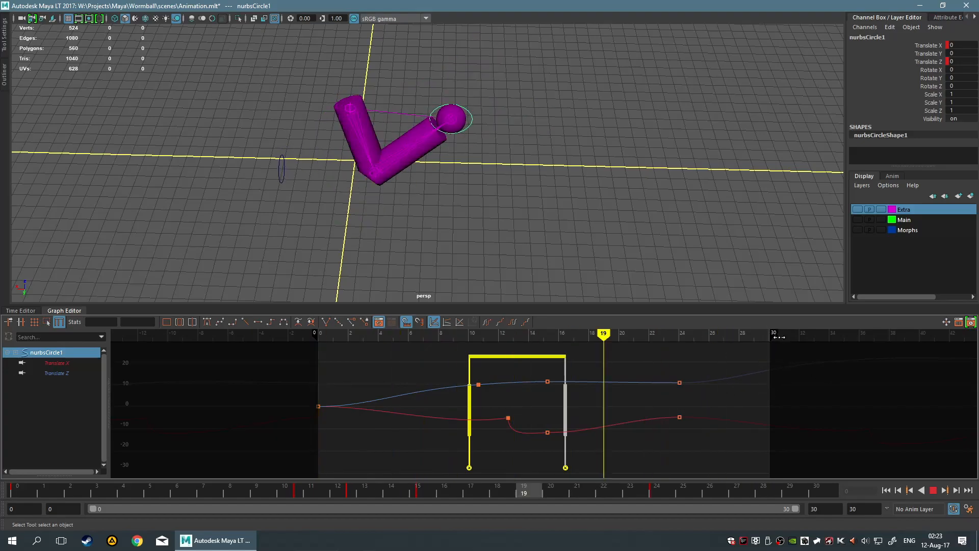
pyautogui.moveTo(779, 337); pyautogui.dragTo(684, 338)
pyautogui.click(932, 490)
pyautogui.click(933, 490)
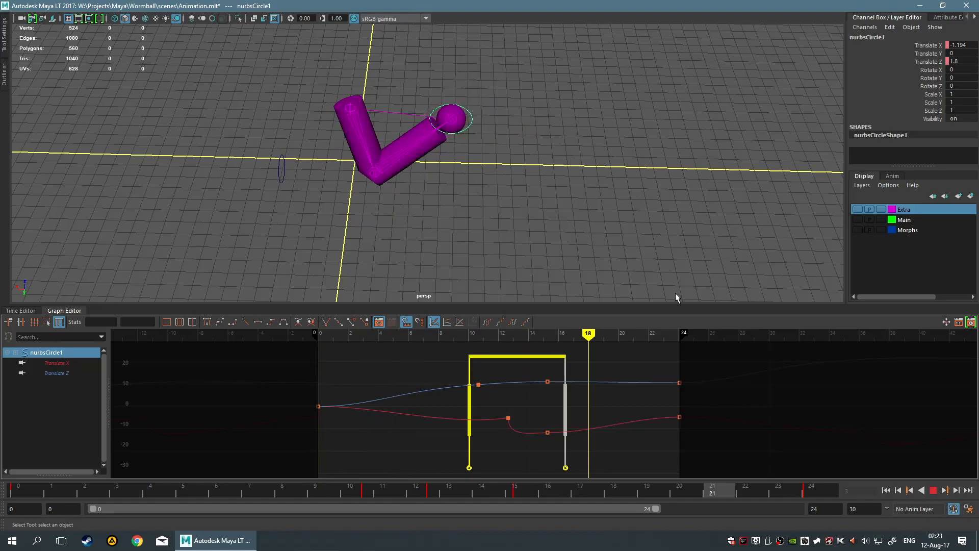
pyautogui.click(931, 489)
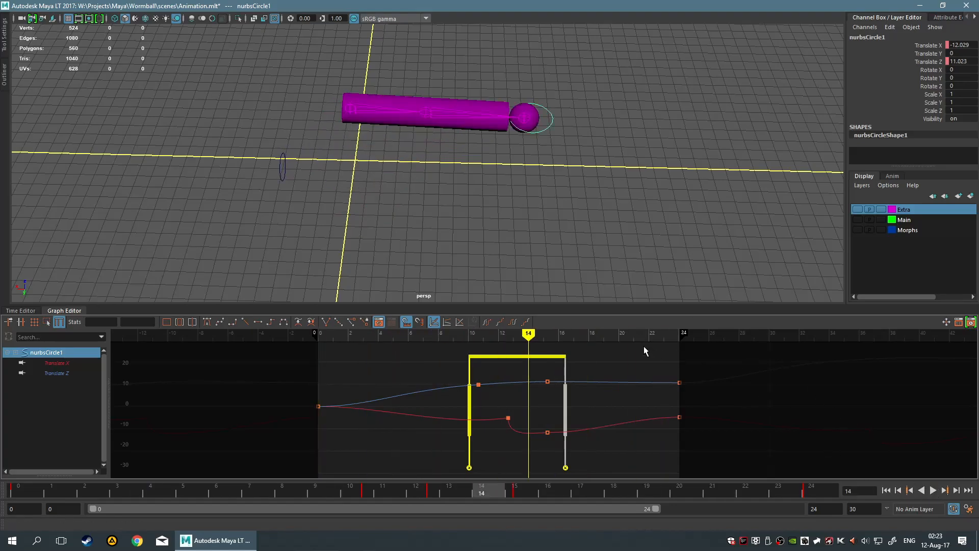
# - Stretch the animation by retiming the second marker to about frame 32 and extend the playback range to frame 40
pyautogui.moveTo(565, 408); pyautogui.dragTo(671, 415)
pyautogui.moveTo(683, 335); pyautogui.dragTo(790, 353)
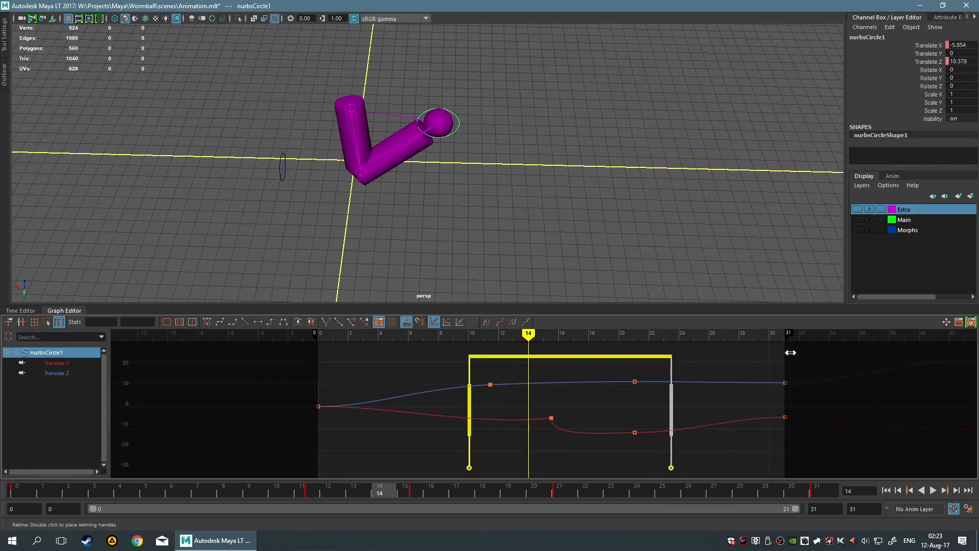
pyautogui.moveTo(669, 408); pyautogui.dragTo(755, 412)
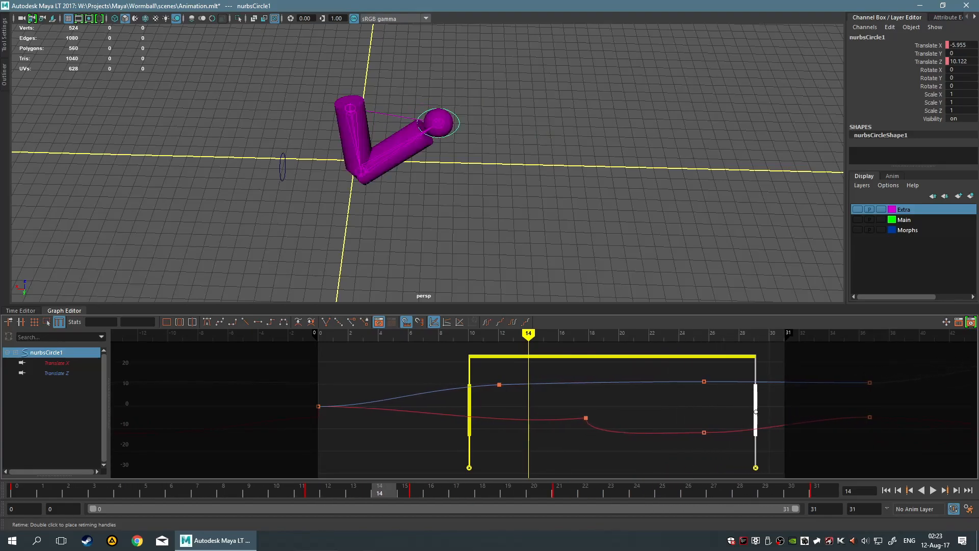
pyautogui.moveTo(788, 337); pyautogui.dragTo(924, 352)
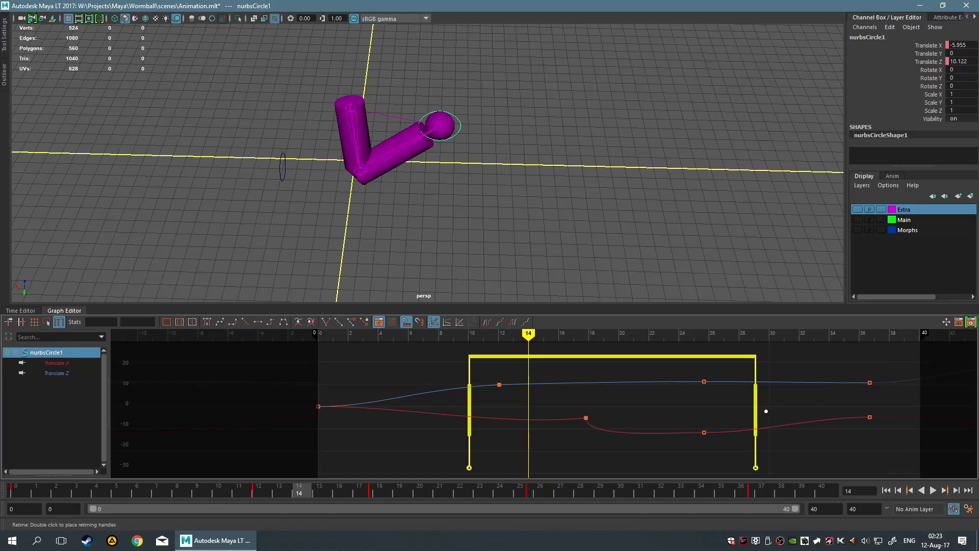
pyautogui.moveTo(755, 411); pyautogui.dragTo(802, 411)
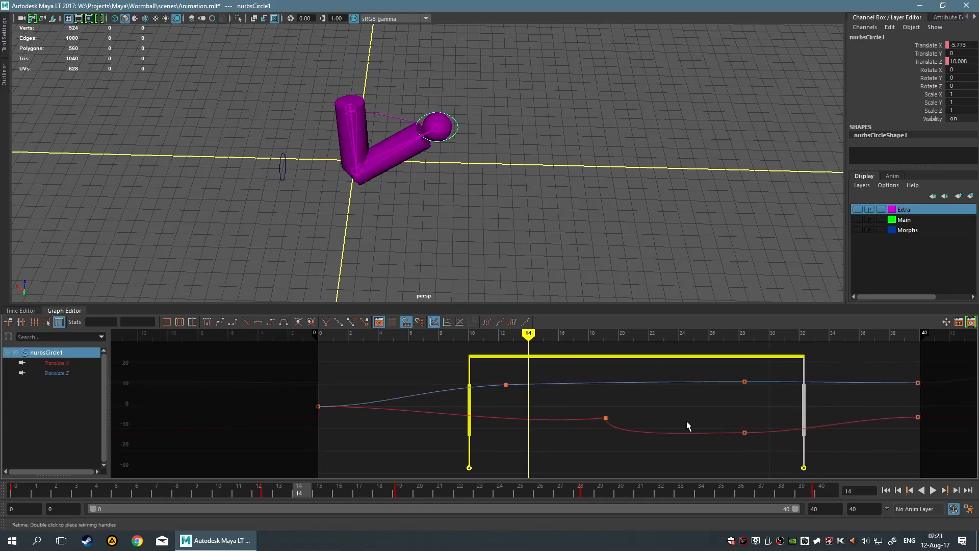
# - Play the stretched animation, then remove both retime markers from the graph
pyautogui.click(933, 490)
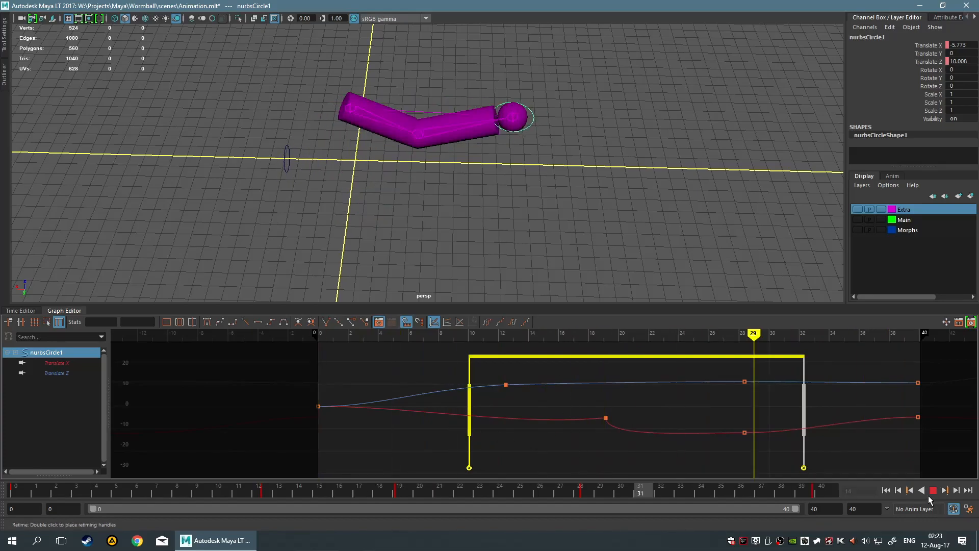
pyautogui.press('Escape')
pyautogui.moveTo(473, 422)
pyautogui.mouseDown()
pyautogui.moveTo(426, 422)
pyautogui.moveTo(503, 422)
pyautogui.moveTo(470, 423)
pyautogui.mouseUp()
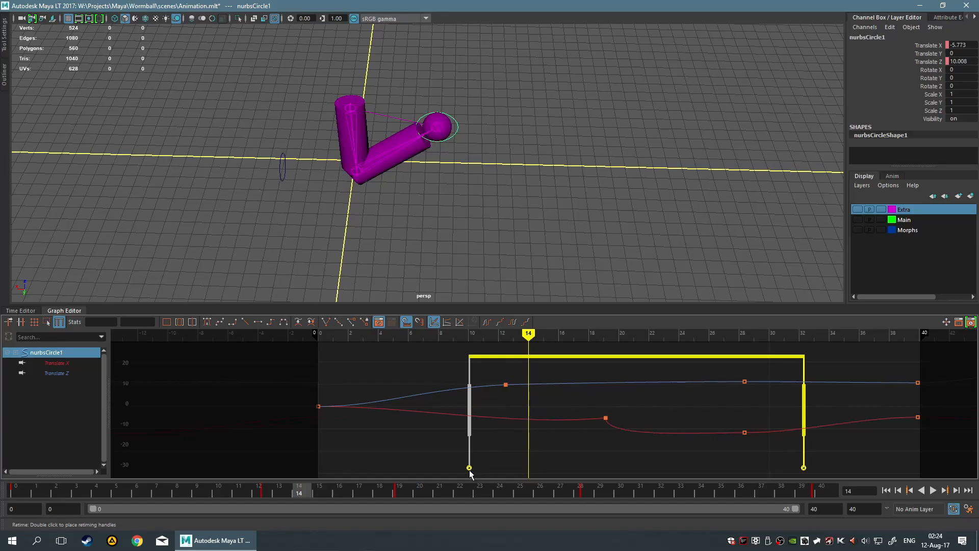
pyautogui.click(469, 467)
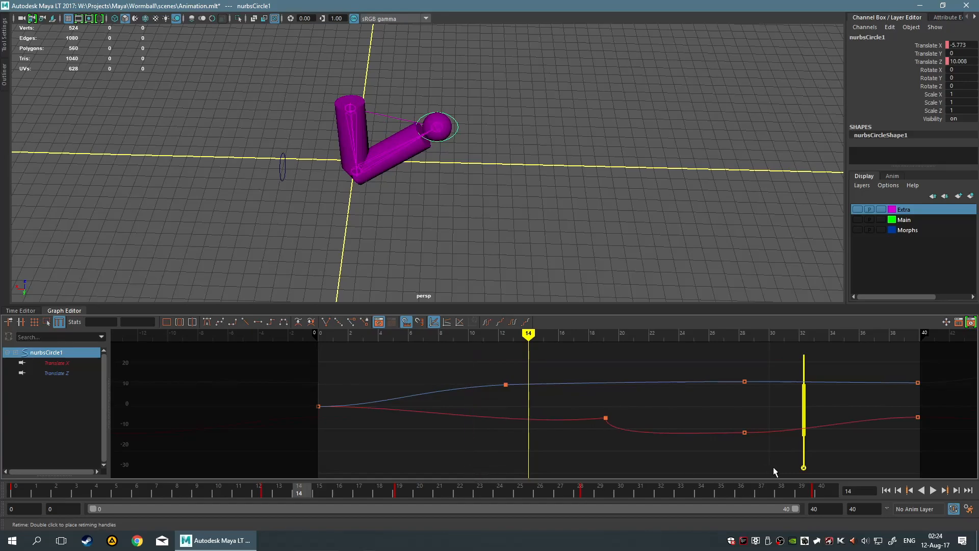
pyautogui.click(804, 467)
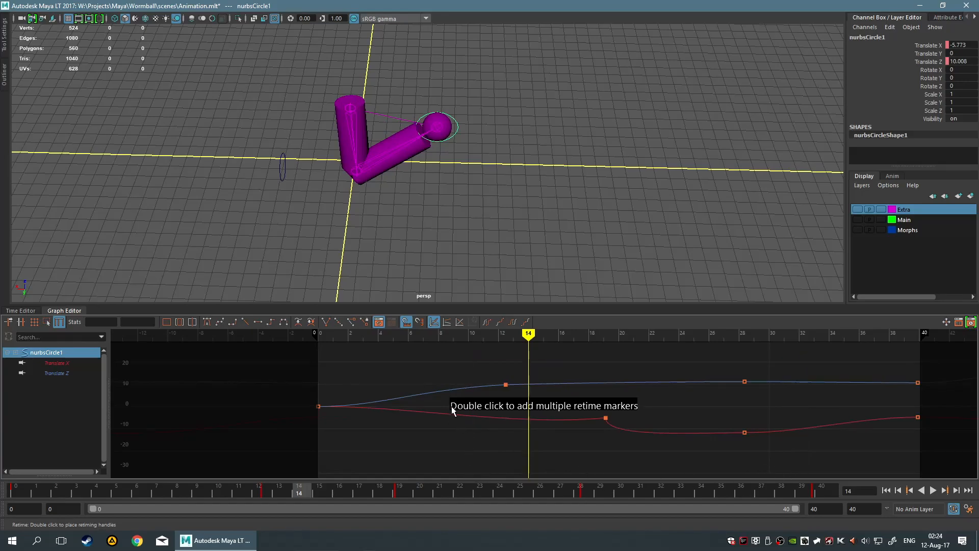
# - Add a retime marker at about frame 17 and reposition it to about frame 10 without retiming the keys
pyautogui.doubleClick(590, 475)
pyautogui.moveTo(582, 429)
pyautogui.mouseDown()
pyautogui.moveTo(652, 428)
pyautogui.moveTo(496, 430)
pyautogui.moveTo(605, 433)
pyautogui.mouseUp()
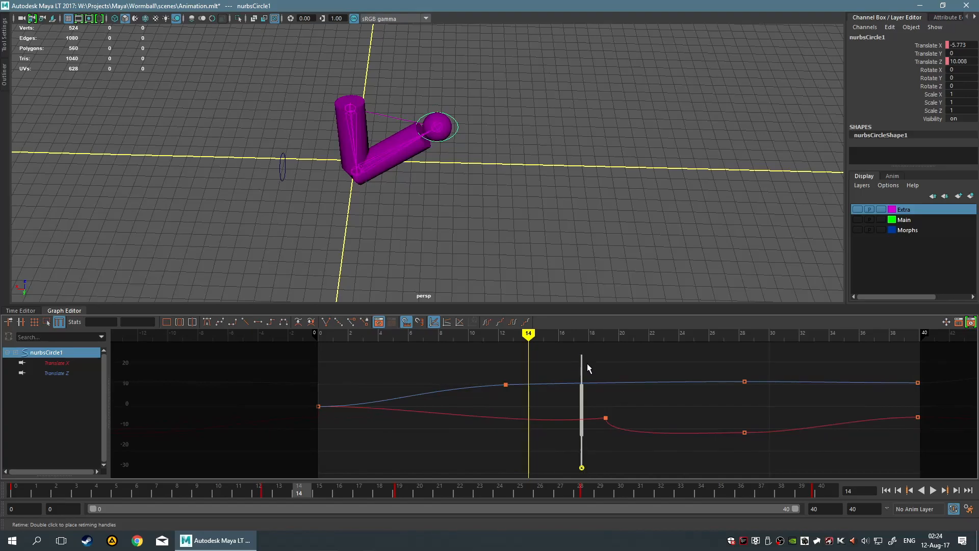
pyautogui.moveTo(585, 365)
pyautogui.mouseDown()
pyautogui.moveTo(663, 365)
pyautogui.moveTo(409, 366)
pyautogui.moveTo(469, 403)
pyautogui.mouseUp()
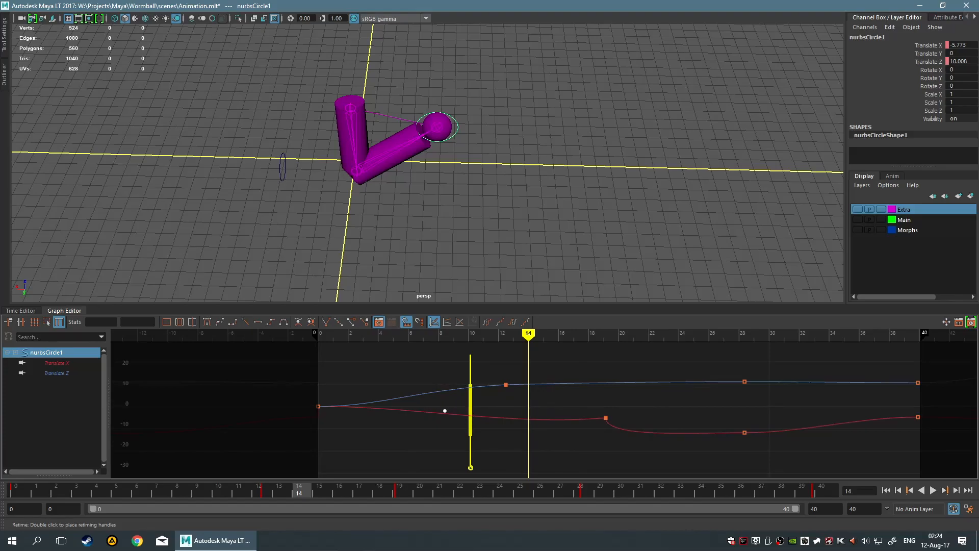
# - Delete the retime marker at about frame 10 and leave the Retime tool
pyautogui.moveTo(471, 414)
pyautogui.mouseDown()
pyautogui.moveTo(330, 414)
pyautogui.moveTo(470, 408)
pyautogui.mouseUp()
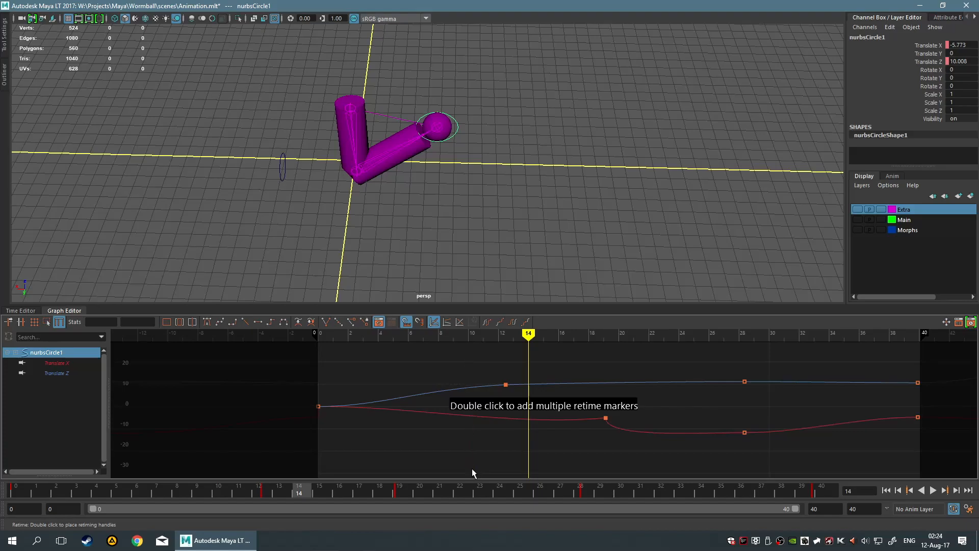
pyautogui.click(471, 468)
pyautogui.press('q')
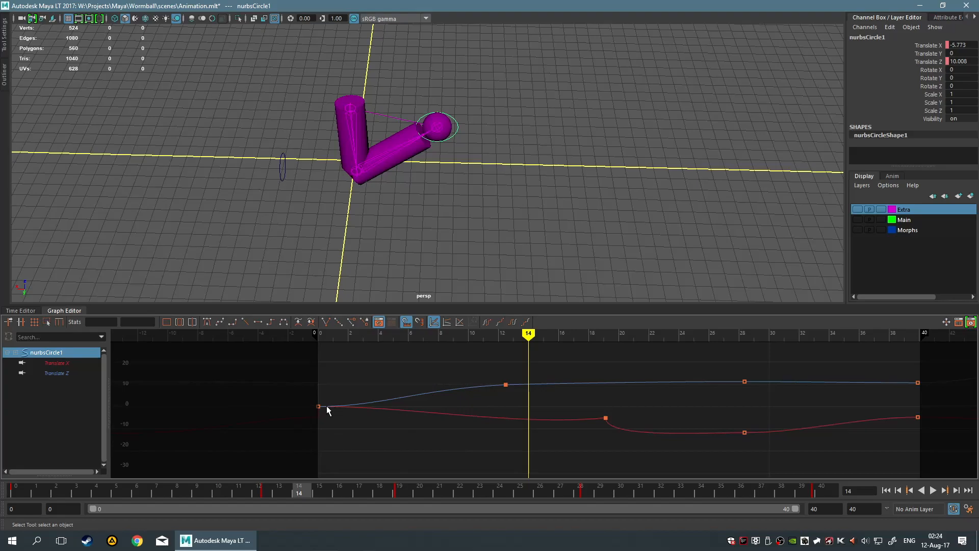
# - Scrub the timeline to frame 13 and move the nearby Translate Z key to frame 12 using time snapping
pyautogui.moveTo(307, 393); pyautogui.dragTo(341, 448)
pyautogui.click(354, 447)
pyautogui.moveTo(308, 494); pyautogui.dragTo(262, 512)
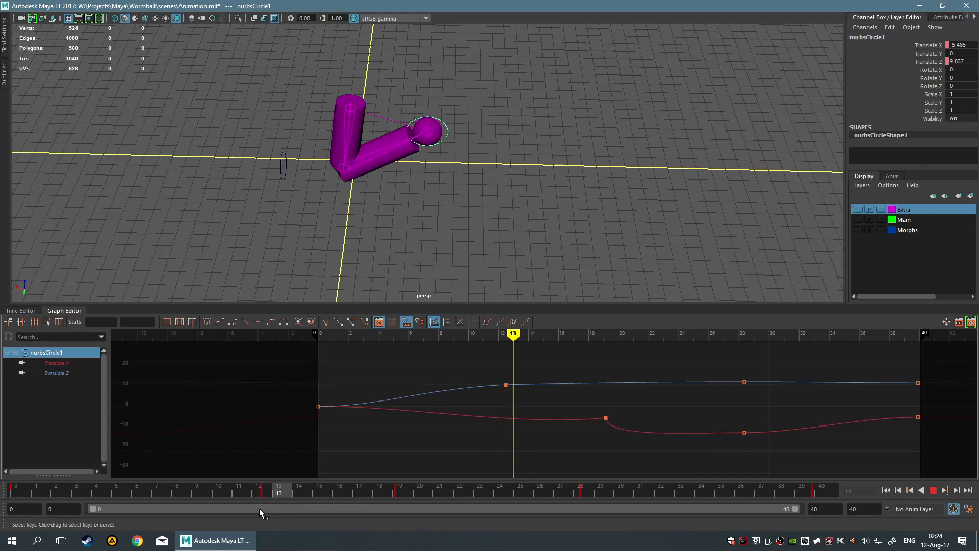
pyautogui.moveTo(259, 507); pyautogui.dragTo(283, 507)
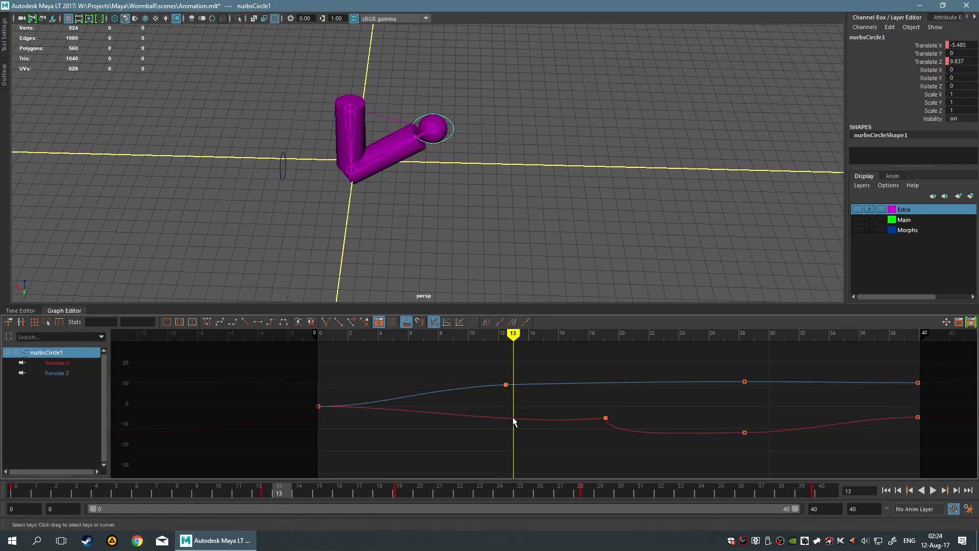
pyautogui.moveTo(527, 396); pyautogui.dragTo(523, 398)
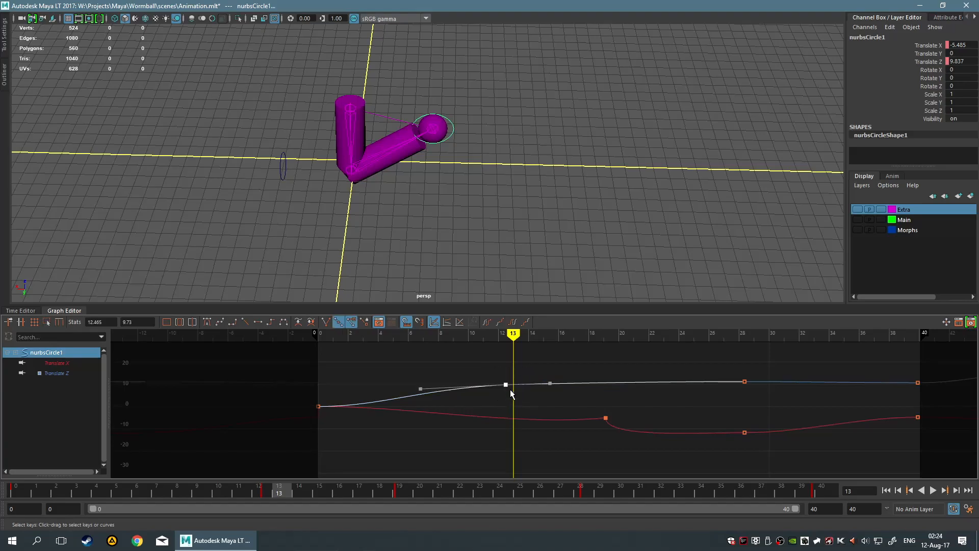
pyautogui.moveTo(507, 386)
pyautogui.mouseDown(button='middle')
pyautogui.moveTo(497, 390)
pyautogui.moveTo(524, 384)
pyautogui.moveTo(485, 400)
pyautogui.moveTo(514, 374)
pyautogui.moveTo(512, 392)
pyautogui.moveTo(502, 390)
pyautogui.moveTo(510, 386)
pyautogui.mouseUp(button='middle')
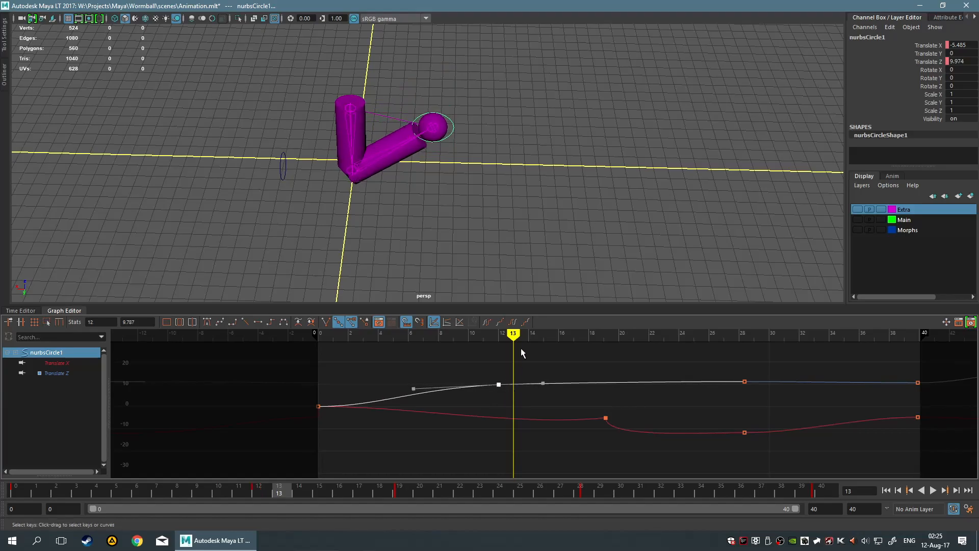
# - Turn on value snapping in addition to time snapping and move the current time to frame 18
pyautogui.moveTo(512, 337); pyautogui.dragTo(414, 327)
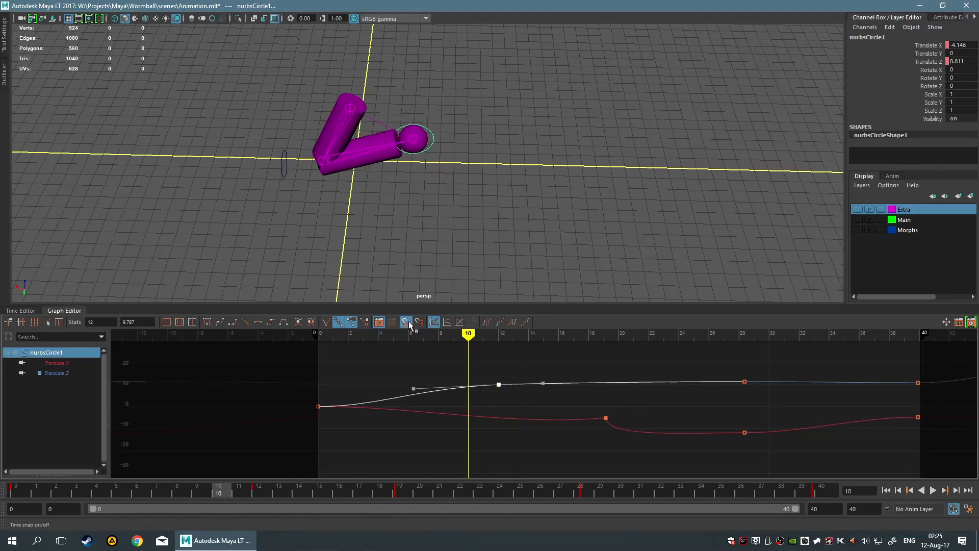
pyautogui.click(406, 321)
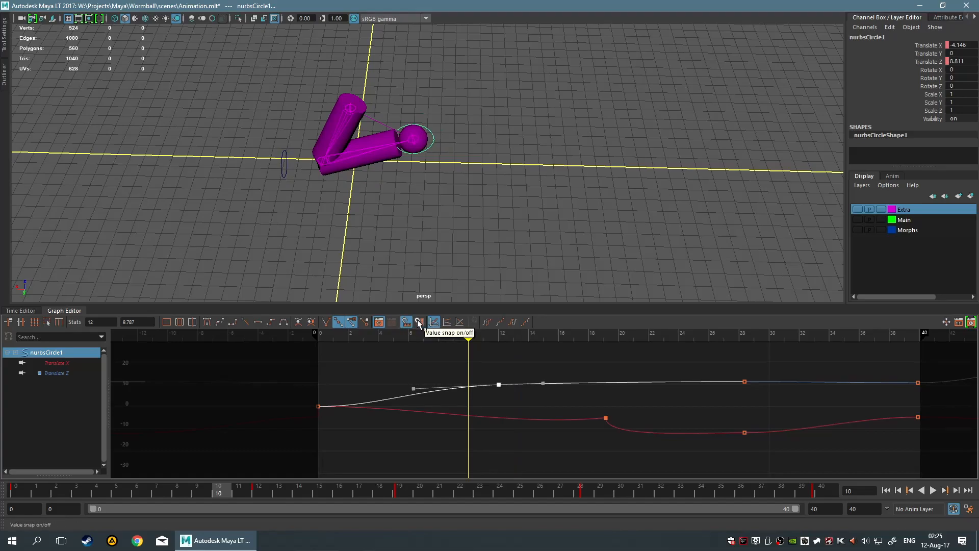
pyautogui.click(418, 322)
pyautogui.moveTo(471, 335); pyautogui.dragTo(588, 336)
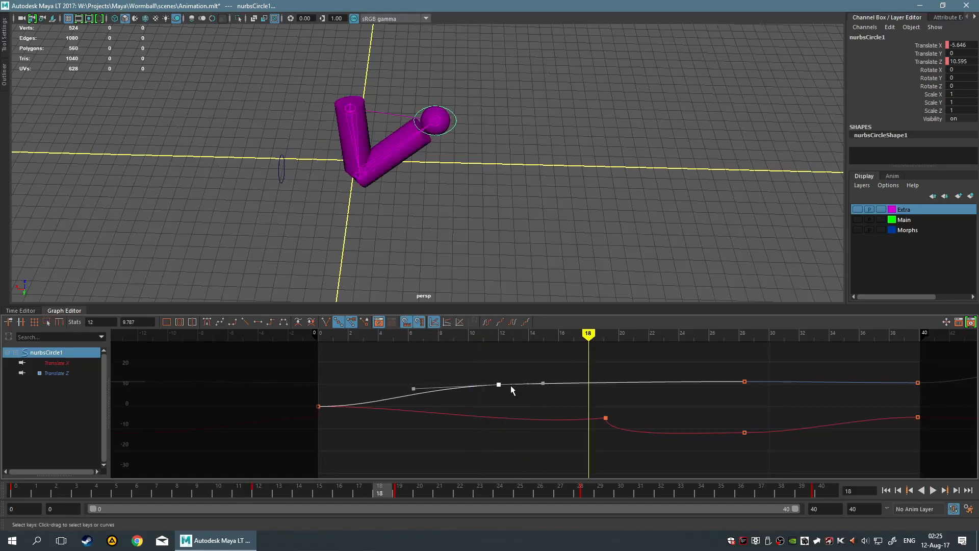
# - Raise the frame-12 Translate Z key to a value of 12 in whole-value steps, and turn value snapping off
pyautogui.click(498, 384)
pyautogui.moveTo(499, 383)
pyautogui.mouseDown()
pyautogui.moveTo(496, 368)
pyautogui.moveTo(505, 383)
pyautogui.mouseUp()
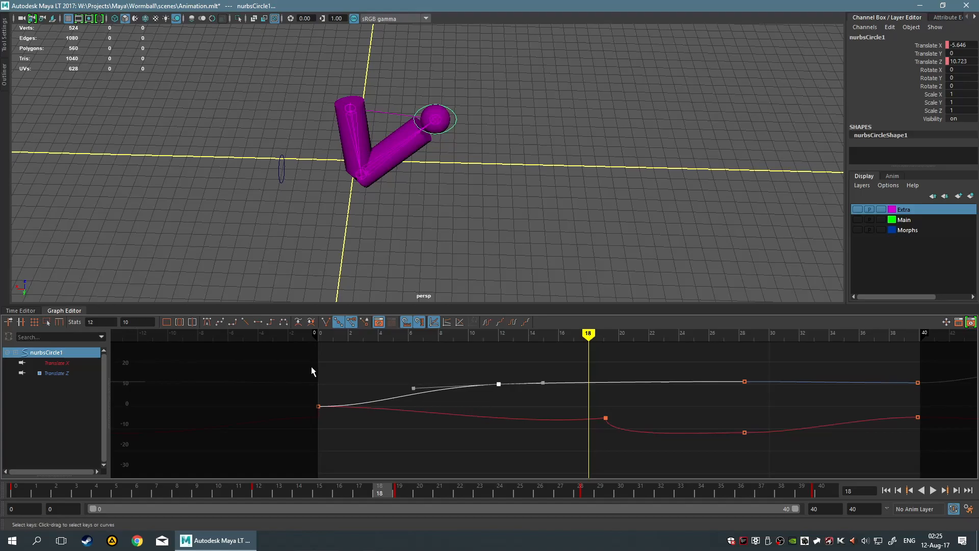
pyautogui.click(501, 383)
pyautogui.moveTo(497, 370); pyautogui.dragTo(499, 383)
pyautogui.moveTo(499, 383); pyautogui.dragTo(498, 380, button='middle')
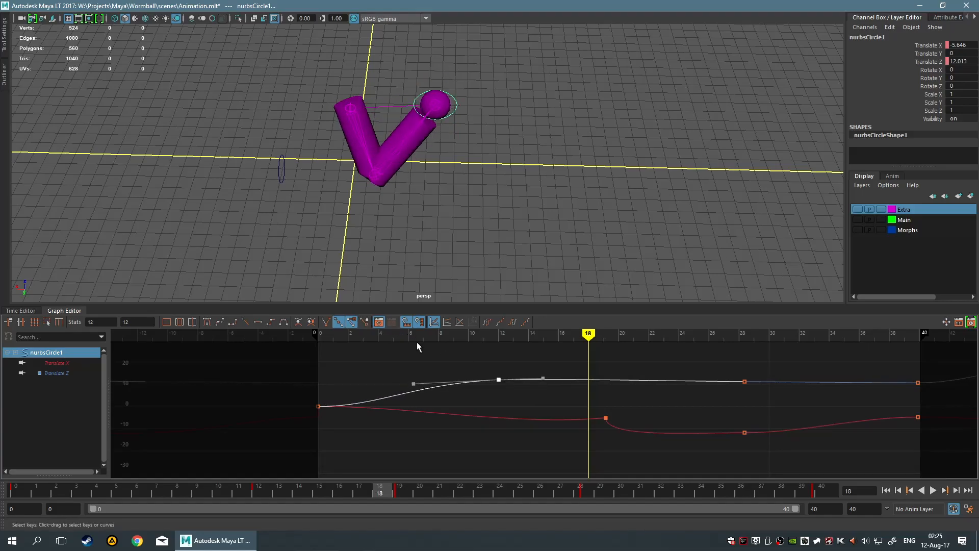
pyautogui.click(419, 322)
# - Try raising the Translate Z key at frame 0 without value snapping, and undo the change
pyautogui.moveTo(302, 365); pyautogui.dragTo(371, 474)
pyautogui.click(319, 407)
pyautogui.moveTo(319, 406); pyautogui.dragTo(319, 404, button='middle')
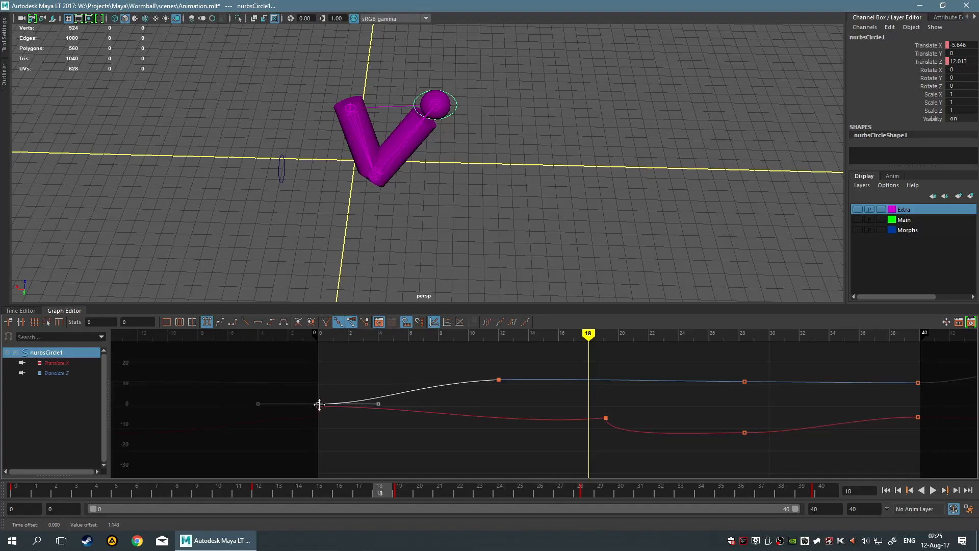
pyautogui.hotkey('ctrl', 'z')
pyautogui.moveTo(260, 375); pyautogui.dragTo(371, 473)
pyautogui.click(321, 407)
pyautogui.click(319, 407)
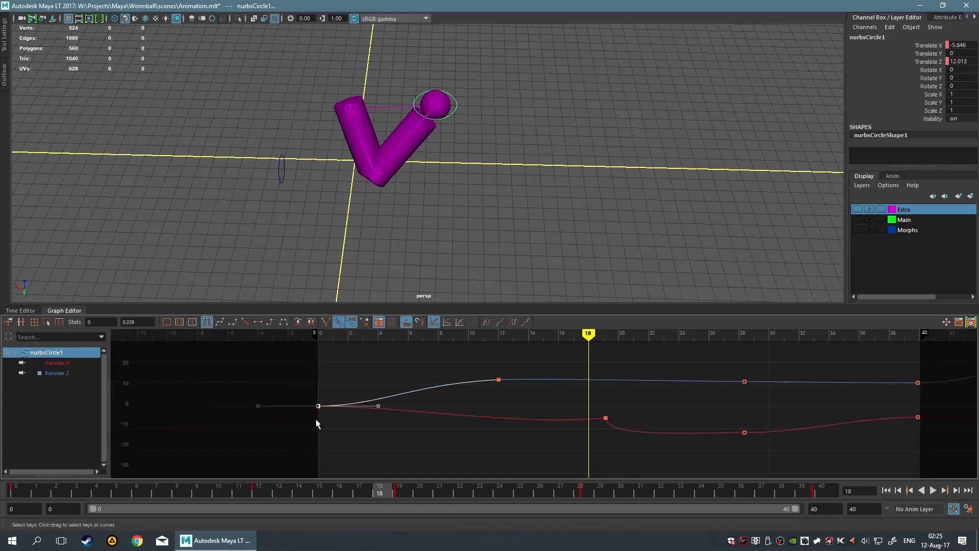
# - Try raising the incoming tangent handle of the frame-12 Translate Z key with unified tangents, and undo it
pyautogui.click(407, 432)
pyautogui.scroll(-3, 613, 405)
pyautogui.scroll(6, 662, 415)
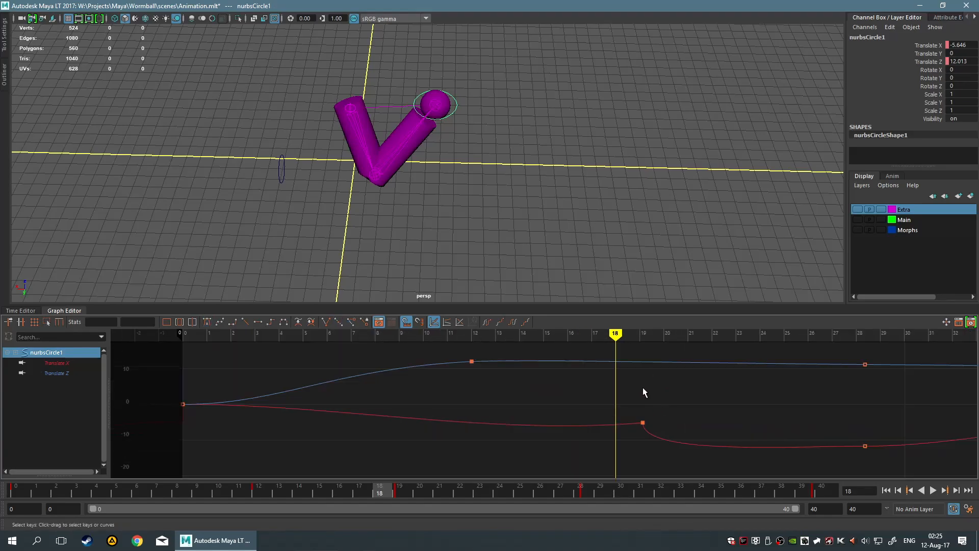
pyautogui.press('a')
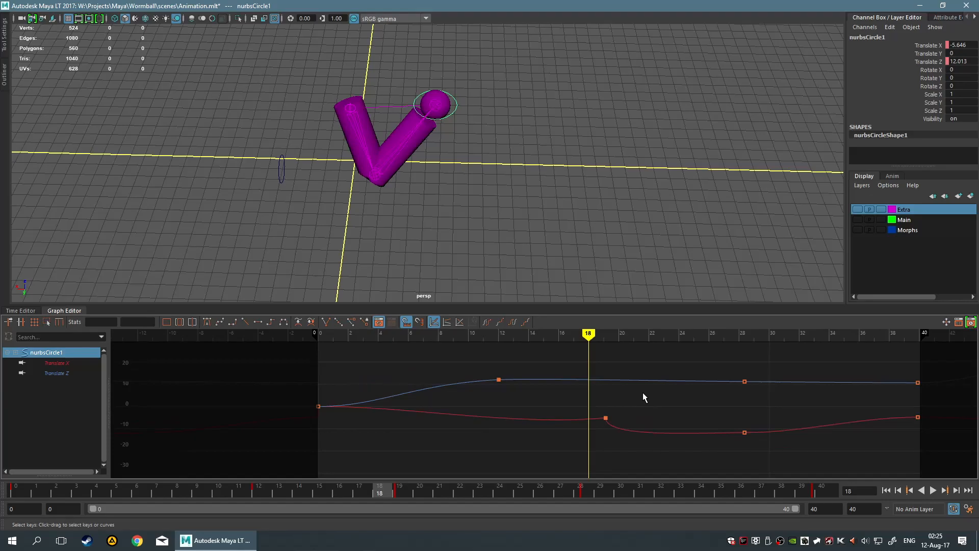
pyautogui.moveTo(489, 354); pyautogui.dragTo(518, 416)
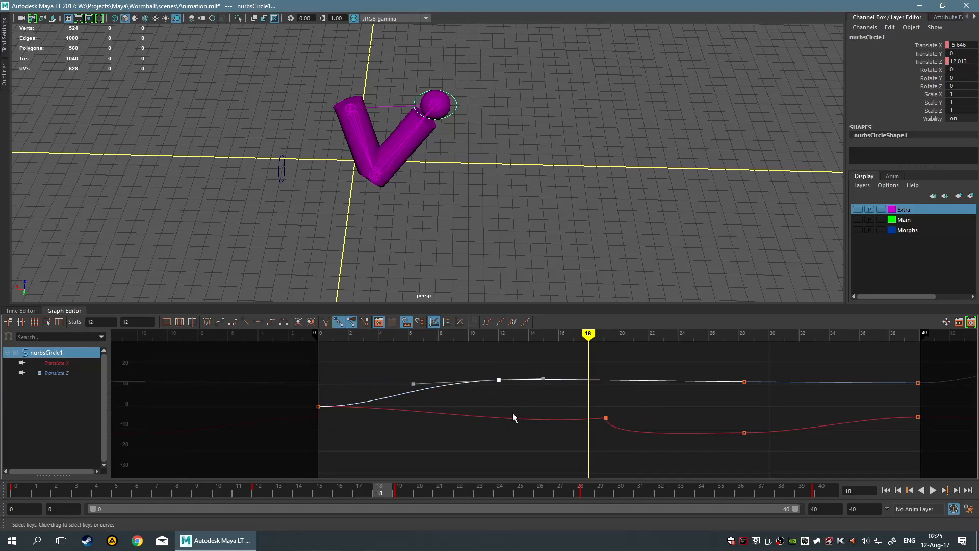
pyautogui.moveTo(430, 403); pyautogui.dragTo(430, 403)
pyautogui.click(412, 373)
pyautogui.moveTo(542, 418); pyautogui.dragTo(542, 419)
pyautogui.moveTo(412, 388); pyautogui.dragTo(414, 374, button='middle')
pyautogui.hotkey('ctrl', 'z')
# - Break the tangents of the frame-12 Translate Z key and raise only its incoming handle above the curve
pyautogui.click(326, 322)
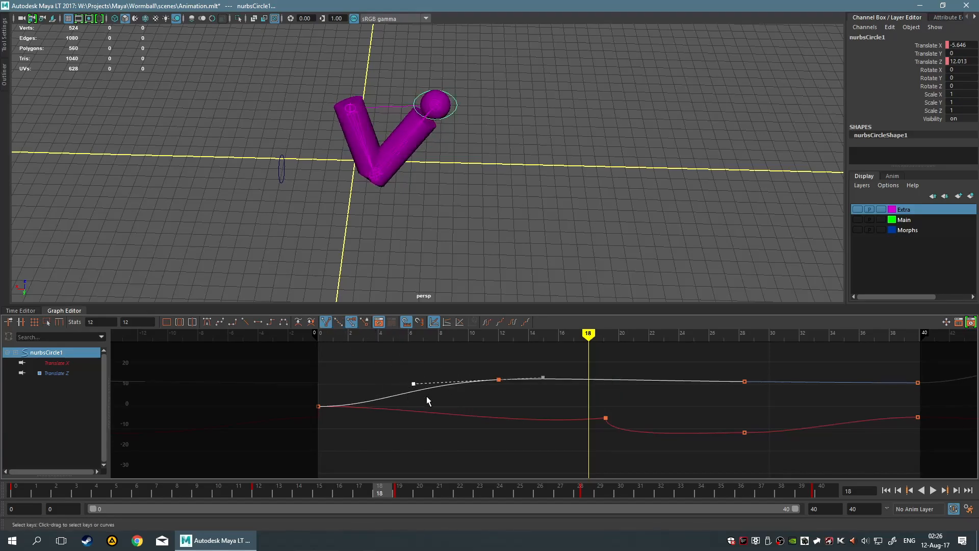
pyautogui.moveTo(419, 389); pyautogui.dragTo(414, 370, button='middle')
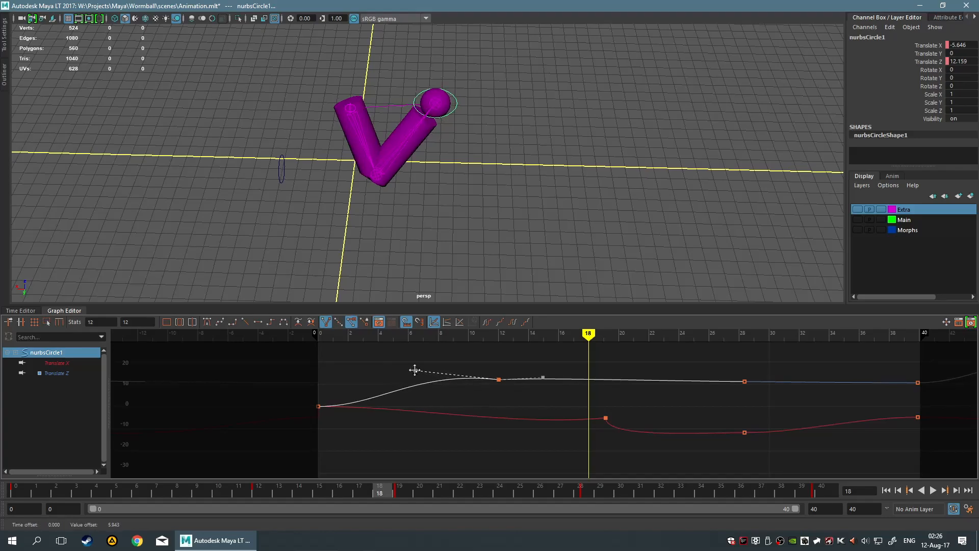
pyautogui.click(320, 475)
# - Show only the Translate Z curve and raise the outgoing tangent handle of its frame-0 key with broken tangents
pyautogui.moveTo(312, 396); pyautogui.dragTo(340, 432)
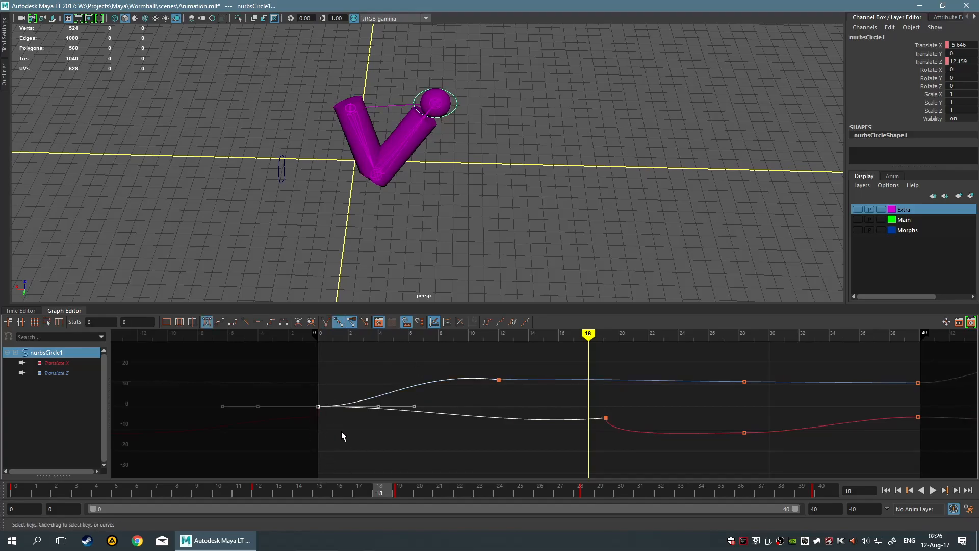
pyautogui.click(307, 411)
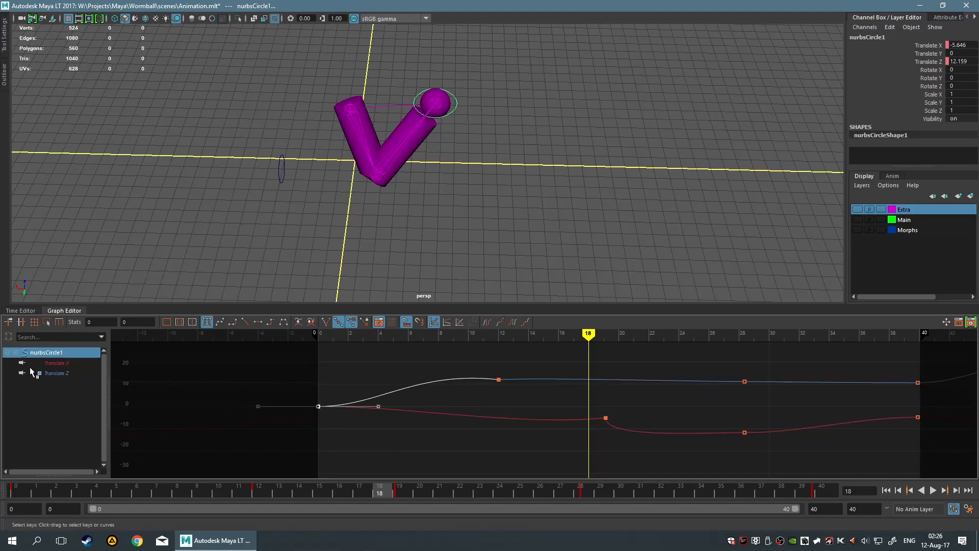
pyautogui.click(59, 373)
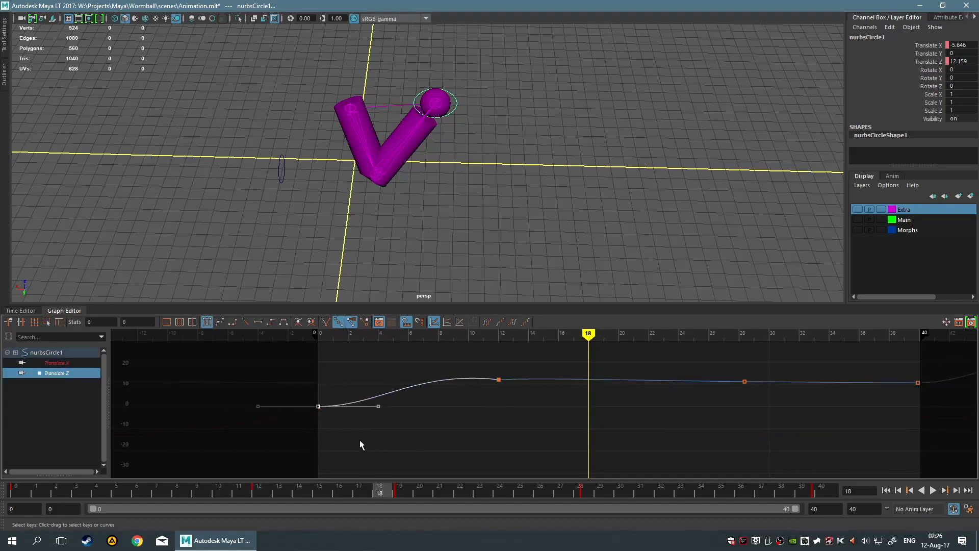
pyautogui.rightClick(385, 412)
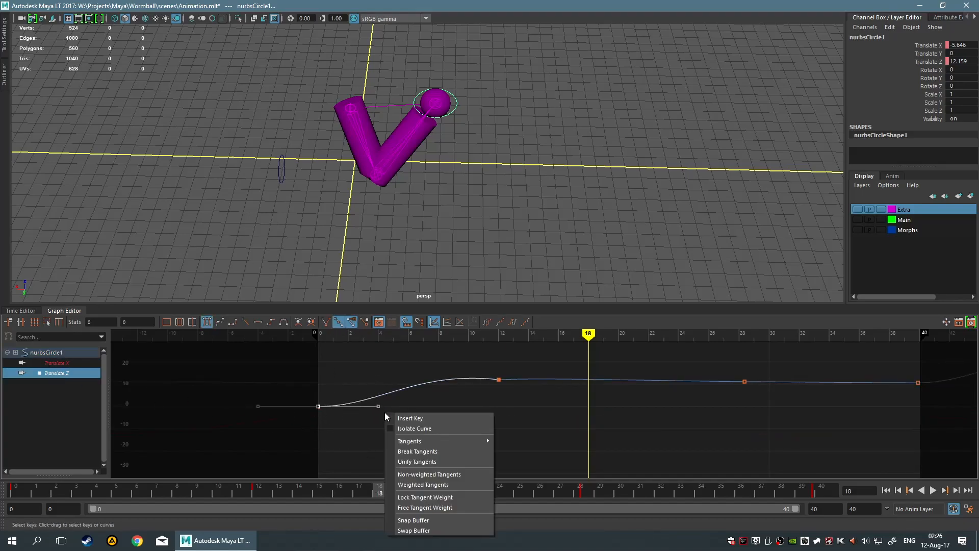
pyautogui.click(375, 410)
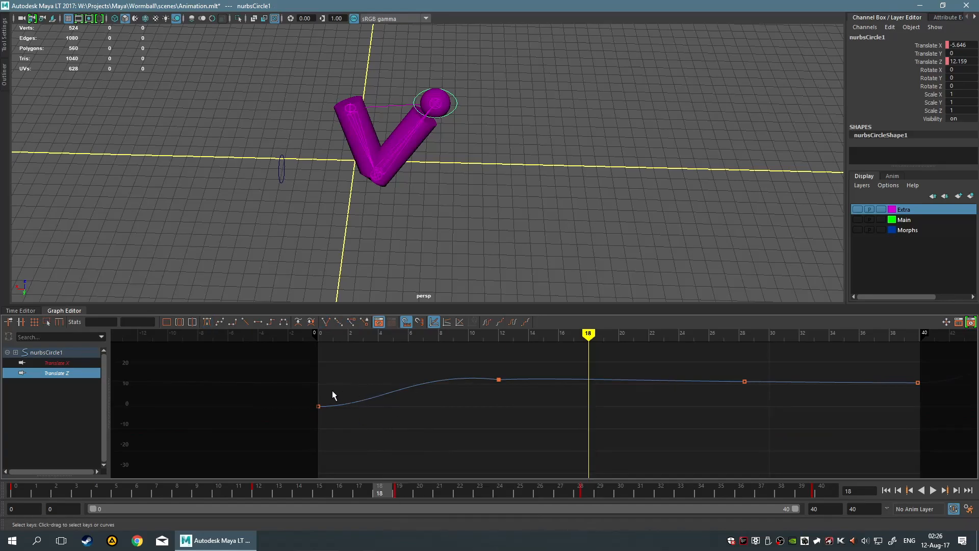
pyautogui.click(318, 407)
pyautogui.moveTo(376, 402); pyautogui.dragTo(375, 396)
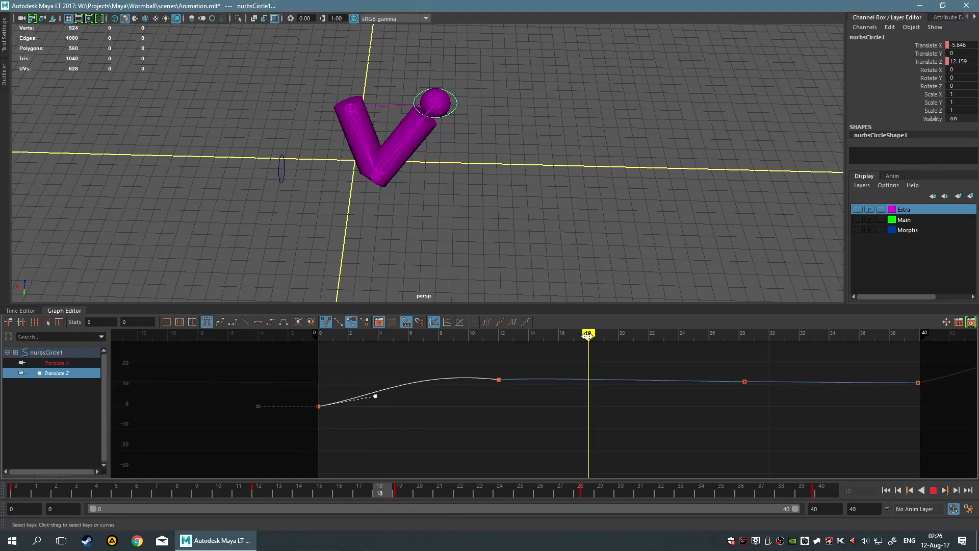
# - Raise the frame-12 Translate Z key to about 13.4 and give it plateau tangents
pyautogui.moveTo(587, 335); pyautogui.dragTo(558, 335)
pyautogui.click(499, 381)
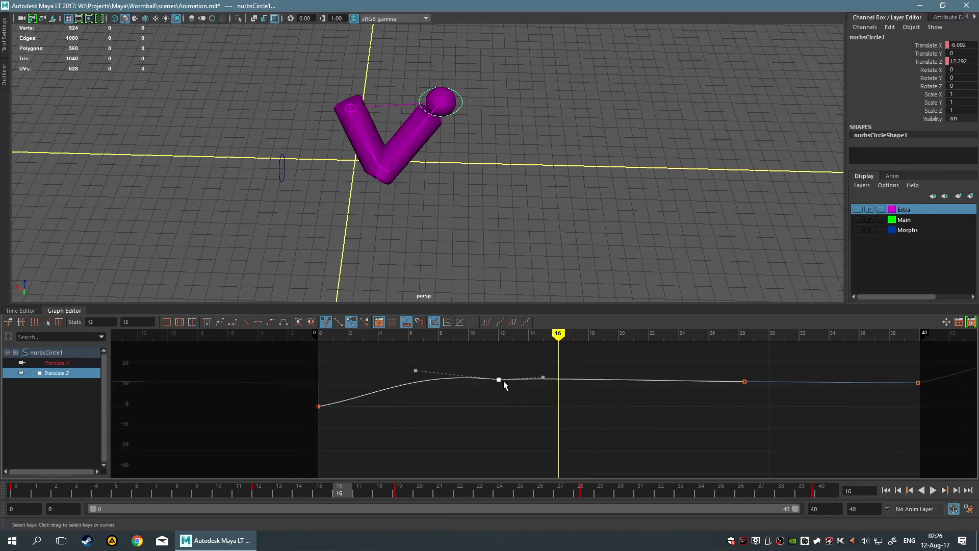
pyautogui.press('w')
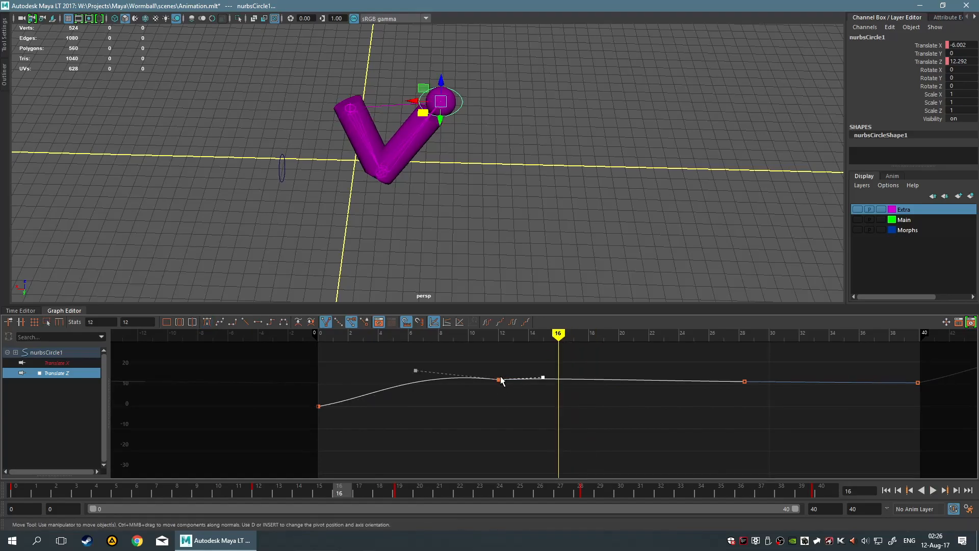
pyautogui.press('q')
pyautogui.click(496, 402)
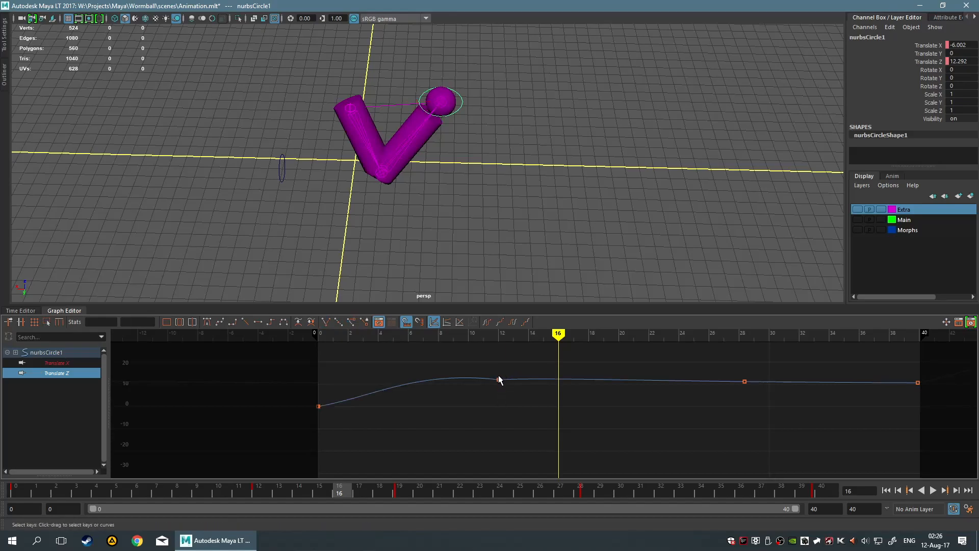
pyautogui.click(499, 379)
pyautogui.moveTo(498, 379); pyautogui.dragTo(499, 376, button='middle')
pyautogui.click(438, 393)
pyautogui.click(499, 377)
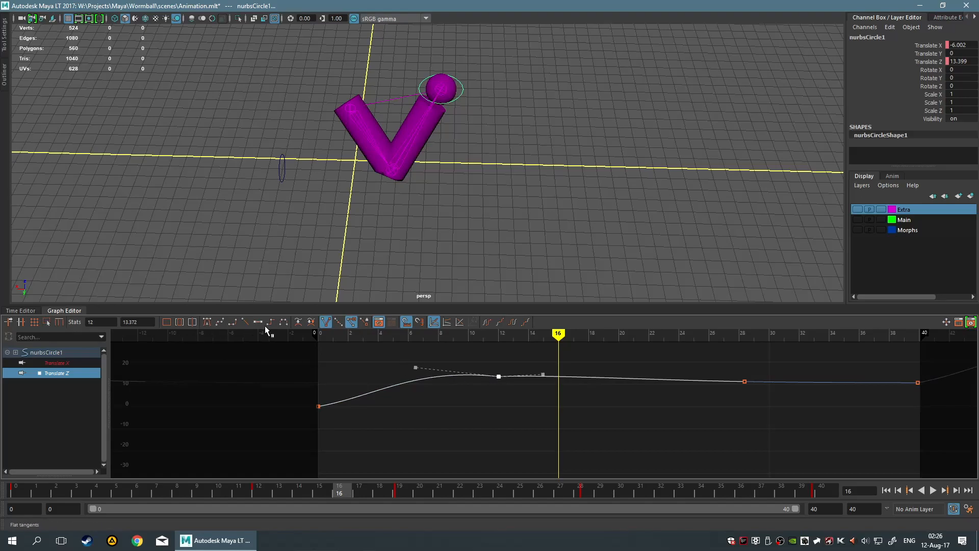
pyautogui.click(283, 321)
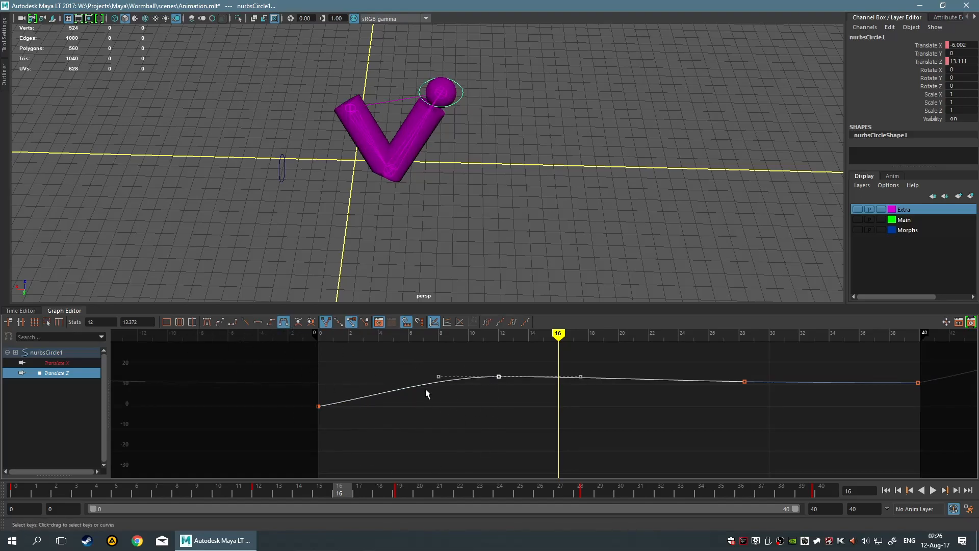
# - Try tilting the incoming tangent handle of the frame-12 key upward twice, undoing each change
pyautogui.moveTo(474, 397); pyautogui.dragTo(474, 397)
pyautogui.moveTo(439, 376); pyautogui.dragTo(443, 361, button='middle')
pyautogui.hotkey('ctrl', 'z')
pyautogui.click(497, 402)
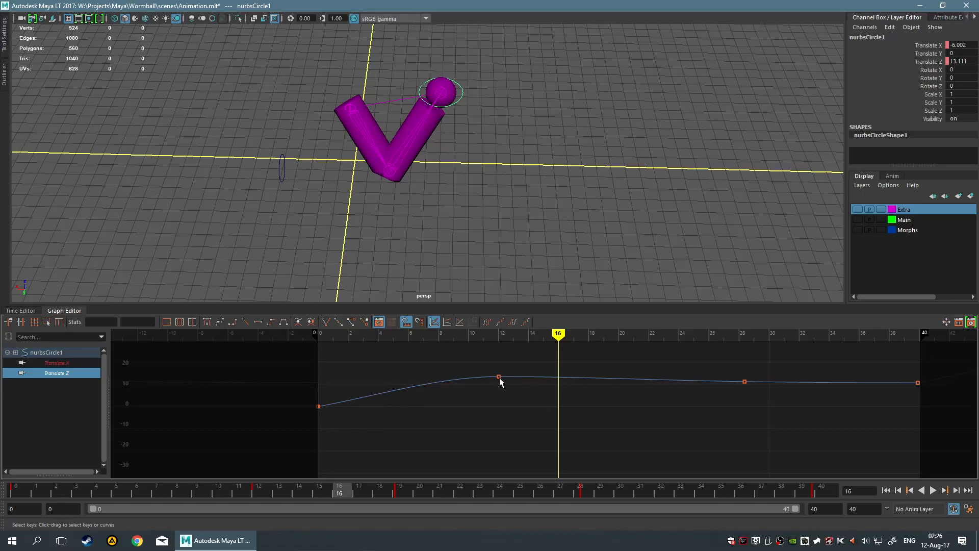
pyautogui.click(499, 378)
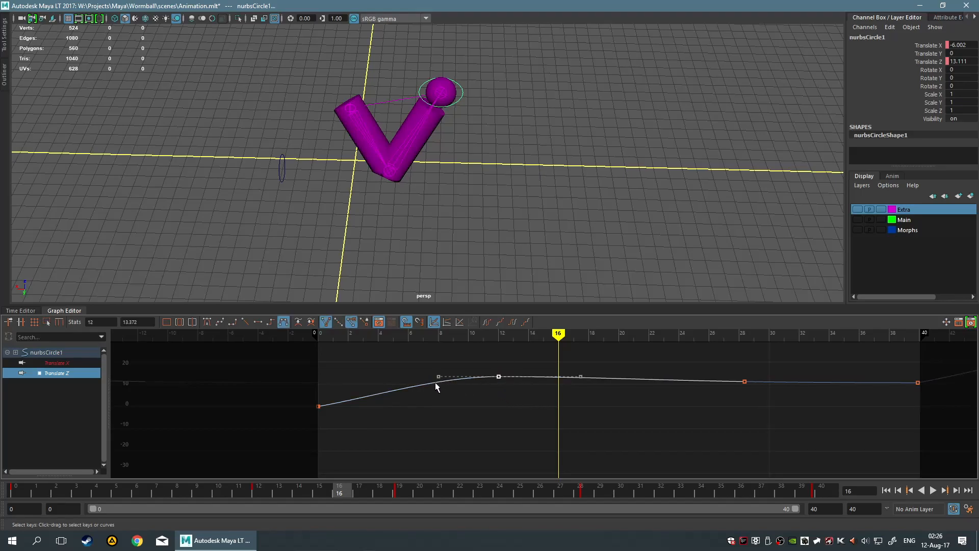
pyautogui.moveTo(439, 377); pyautogui.dragTo(456, 351)
pyautogui.hotkey('ctrl', 'z')
# - Stretch the frame-12 key's incoming tangent handle horizontally back to about frame 3 and lower the key to about 11.2
pyautogui.keyDown('shift'); pyautogui.moveTo(437, 378); pyautogui.dragTo(382, 431); pyautogui.keyUp('shift')
pyautogui.click(475, 409)
pyautogui.moveTo(559, 334)
pyautogui.mouseDown()
pyautogui.moveTo(273, 374)
pyautogui.moveTo(573, 364)
pyautogui.mouseUp()
pyautogui.moveTo(491, 370); pyautogui.dragTo(512, 390)
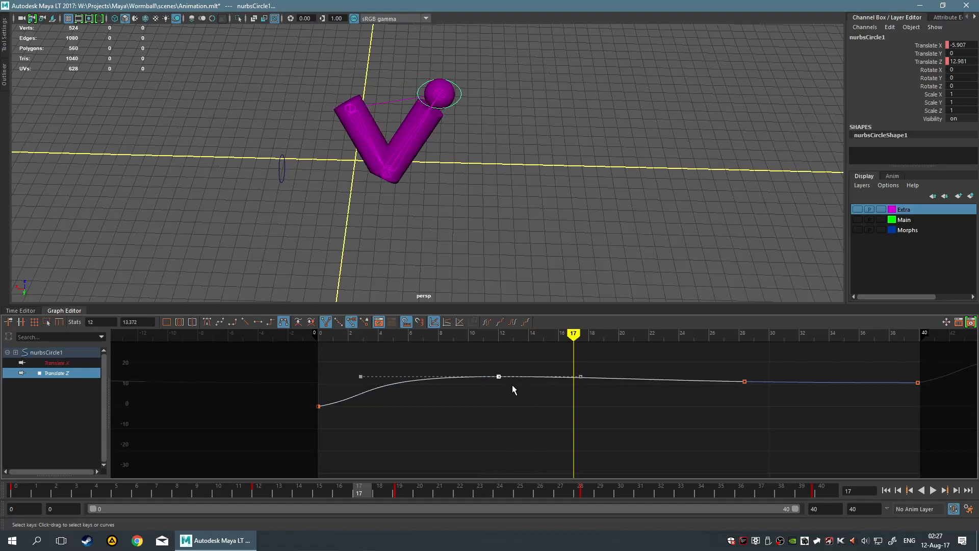
pyautogui.moveTo(499, 374); pyautogui.dragTo(499, 380, button='middle')
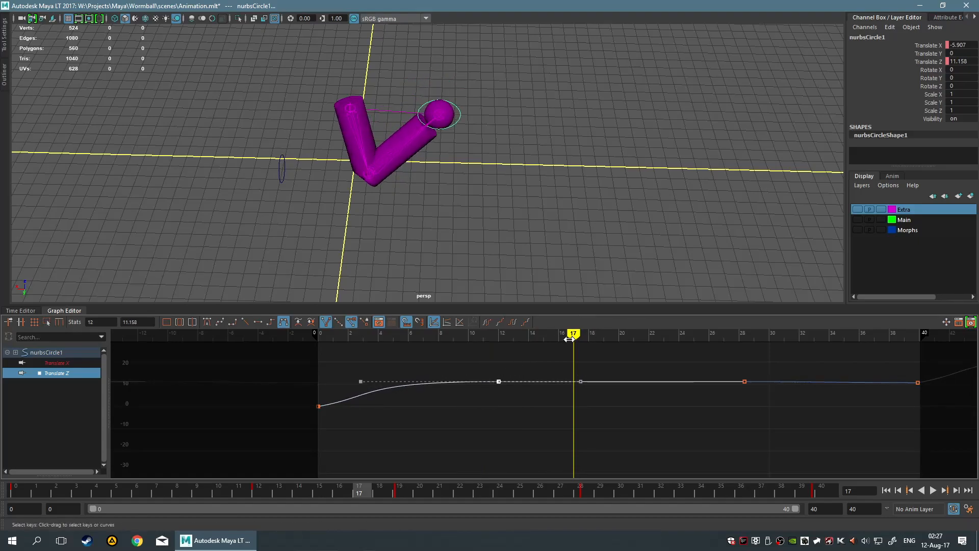
# - Review the animation by playing and scrubbing it to frame 14, and display only the Translate X curve
pyautogui.hotkey('alt', 'v')
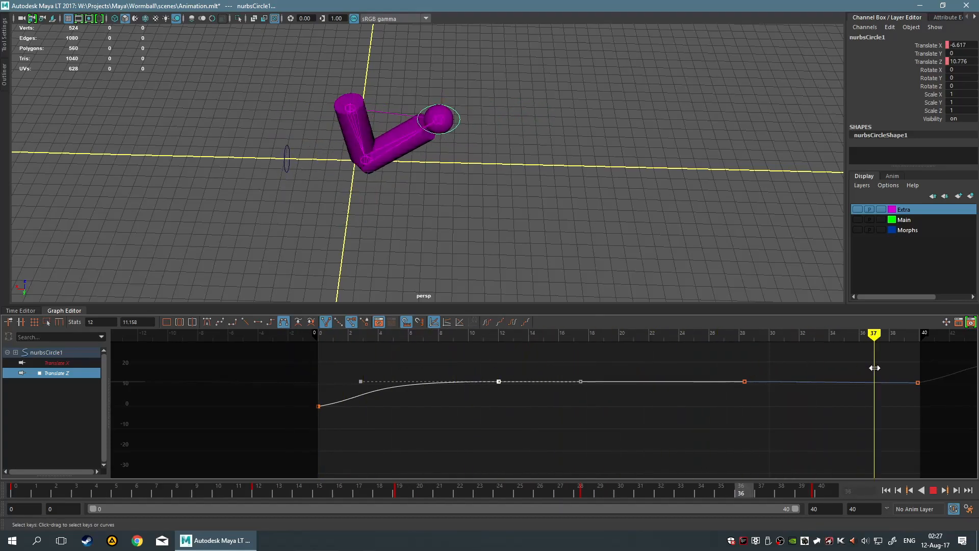
pyautogui.moveTo(913, 368)
pyautogui.mouseDown()
pyautogui.moveTo(582, 354)
pyautogui.moveTo(721, 345)
pyautogui.moveTo(605, 356)
pyautogui.moveTo(863, 366)
pyautogui.moveTo(540, 371)
pyautogui.moveTo(612, 391)
pyautogui.moveTo(745, 395)
pyautogui.moveTo(435, 366)
pyautogui.moveTo(708, 367)
pyautogui.moveTo(515, 345)
pyautogui.moveTo(389, 354)
pyautogui.moveTo(528, 362)
pyautogui.mouseUp()
pyautogui.click(47, 365)
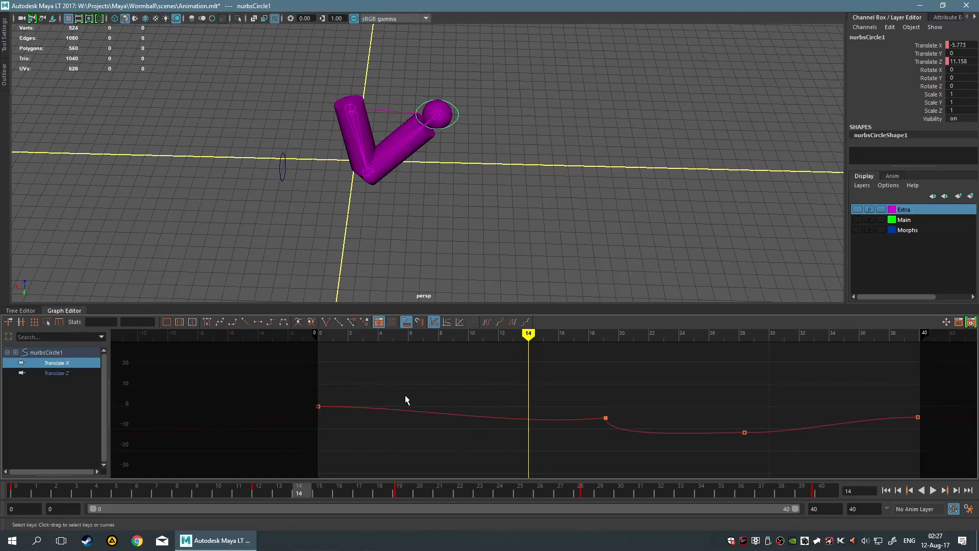
# - Free the tangent weight of the Translate X key near frame 19, stretch its outgoing handle to about frame 24, and play the animation
pyautogui.keyDown('alt'); pyautogui.moveTo(585, 395); pyautogui.dragTo(494, 380, button='middle'); pyautogui.keyUp('alt')
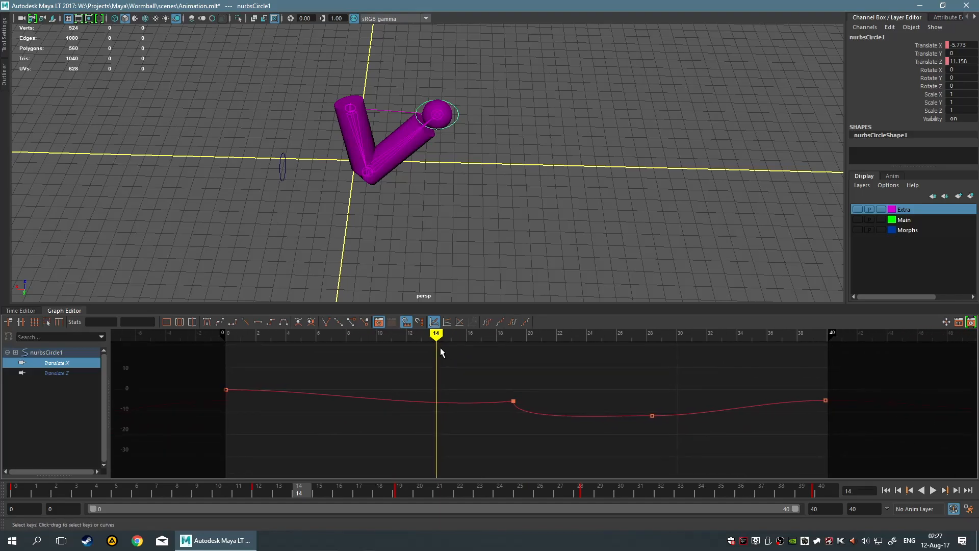
pyautogui.moveTo(440, 347)
pyautogui.mouseDown()
pyautogui.moveTo(510, 388)
pyautogui.moveTo(537, 418)
pyautogui.mouseUp()
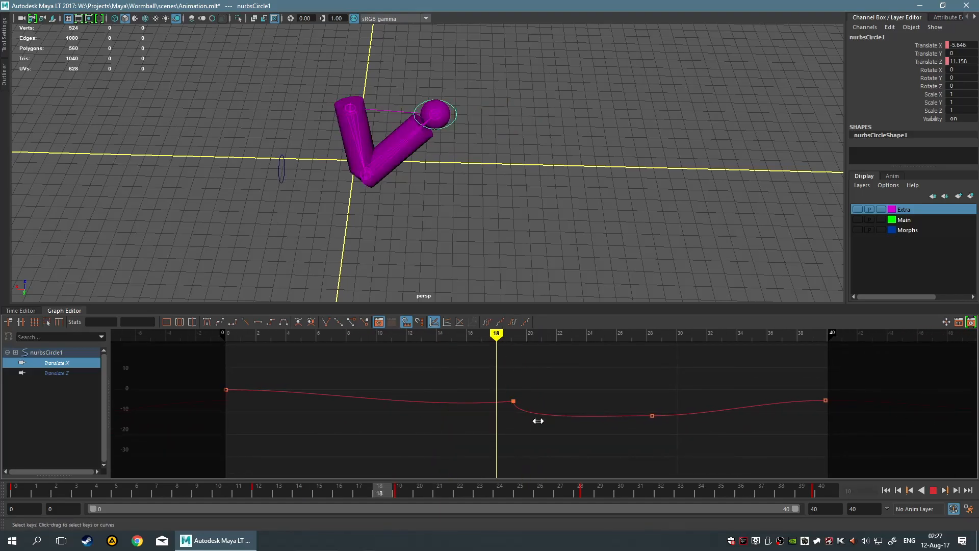
pyautogui.click(512, 401)
pyautogui.click(513, 421)
pyautogui.moveTo(514, 422); pyautogui.dragTo(551, 450, button='middle')
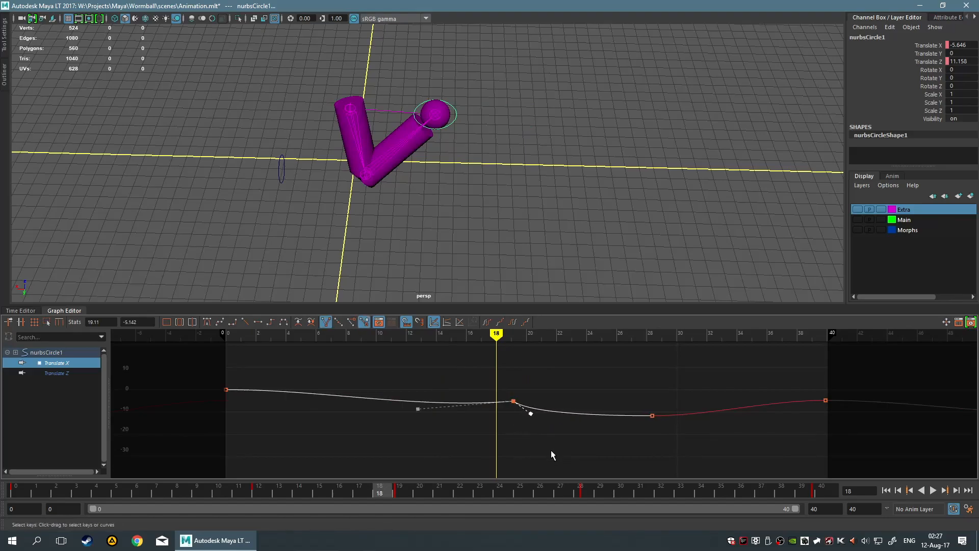
pyautogui.rightClick(535, 422)
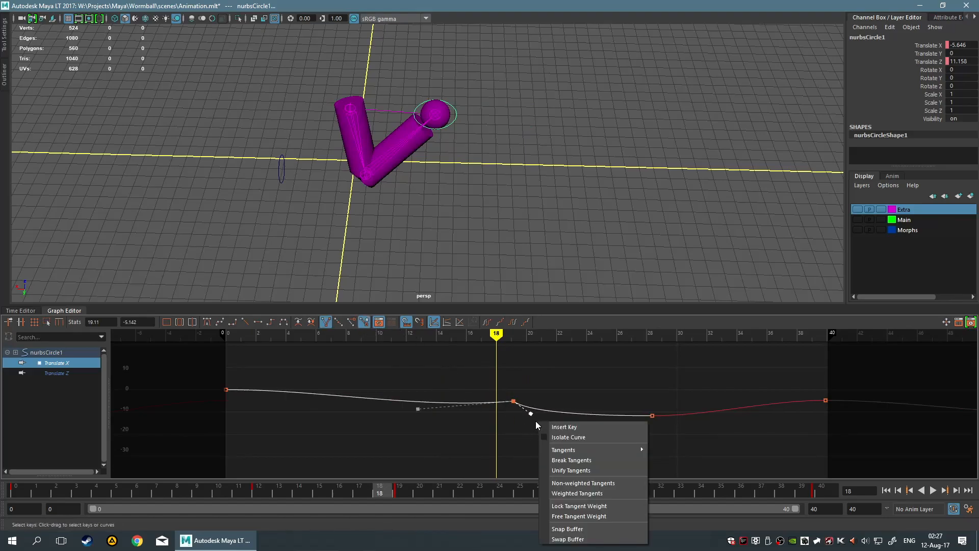
pyautogui.click(543, 515)
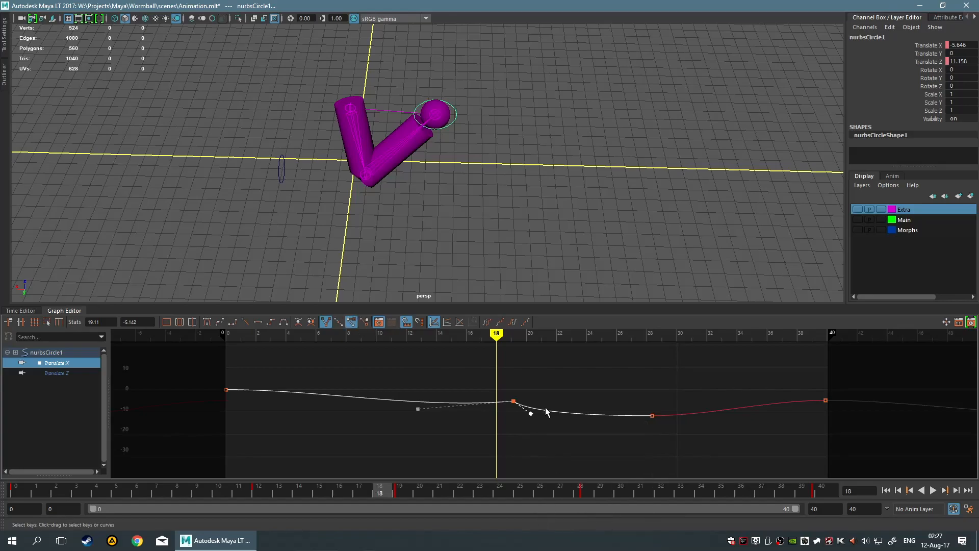
pyautogui.moveTo(531, 414); pyautogui.dragTo(586, 425, button='middle')
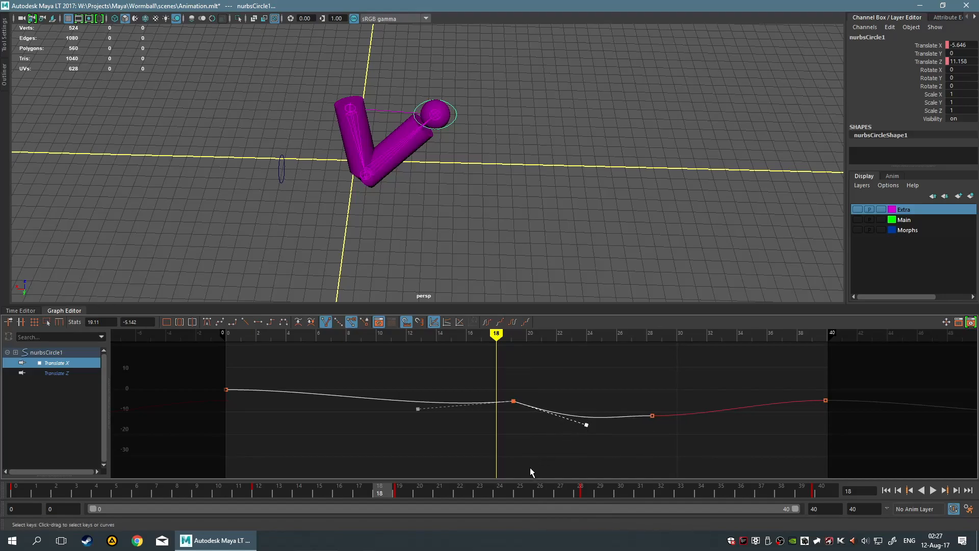
pyautogui.click(933, 490)
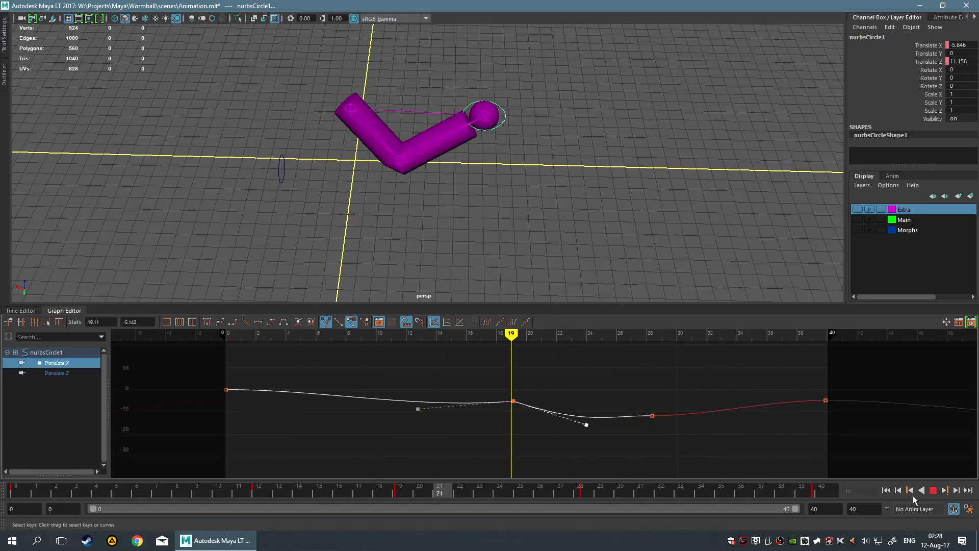
pyautogui.click(934, 492)
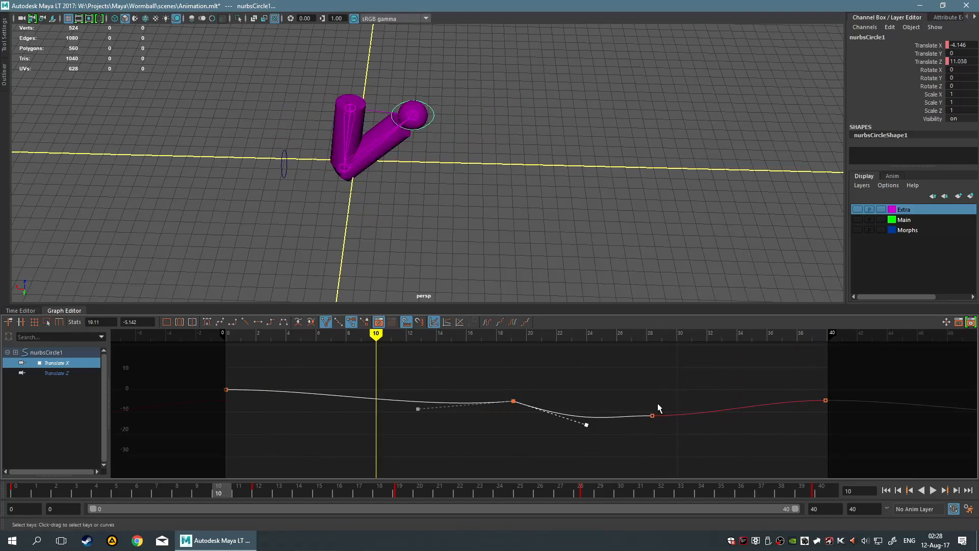
# - Shorten the outgoing tangent handle of that key, move the key horizontally to frame 23, and play the result
pyautogui.moveTo(586, 426); pyautogui.dragTo(535, 415)
pyautogui.moveTo(508, 394); pyautogui.dragTo(557, 433)
pyautogui.keyDown('shift'); pyautogui.moveTo(548, 398); pyautogui.dragTo(602, 401, button='middle'); pyautogui.keyUp('shift')
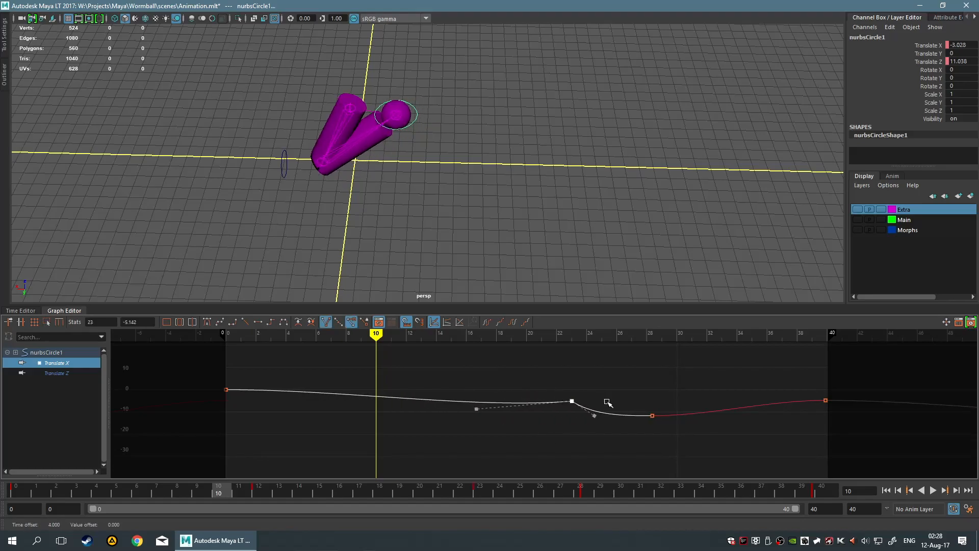
pyautogui.click(933, 489)
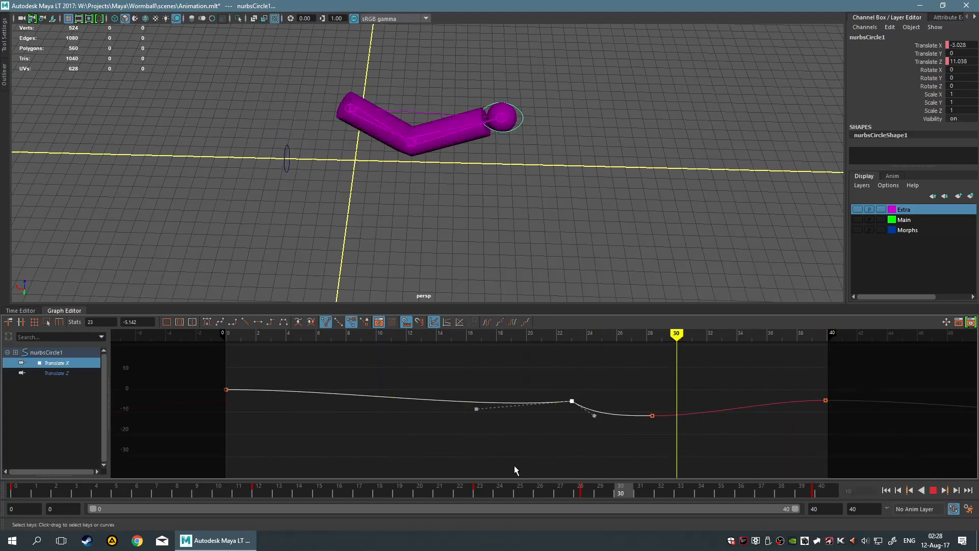
pyautogui.press('Escape')
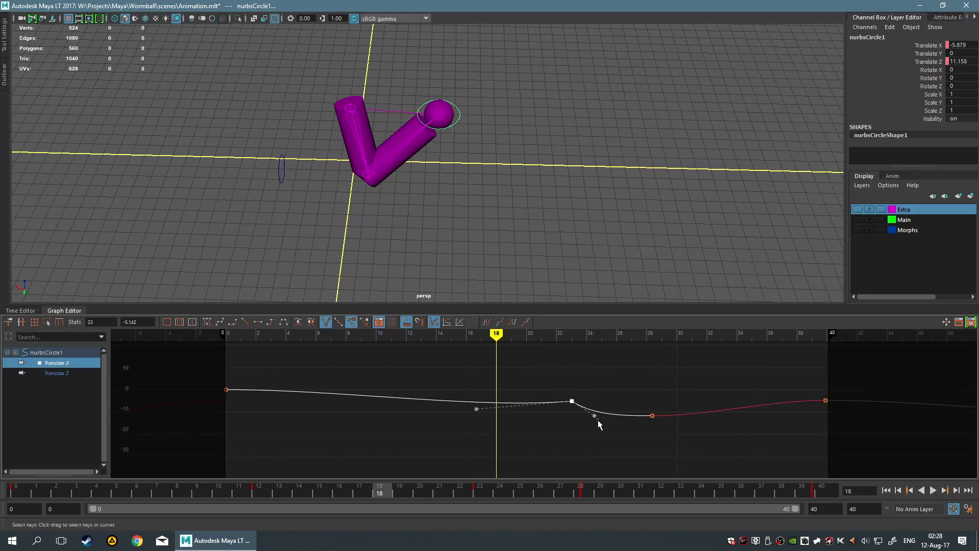
# - Steepen the outgoing tangent handle of the frame-23 Translate X key downward and play the animation
pyautogui.moveTo(593, 415); pyautogui.dragTo(567, 417)
pyautogui.click(933, 490)
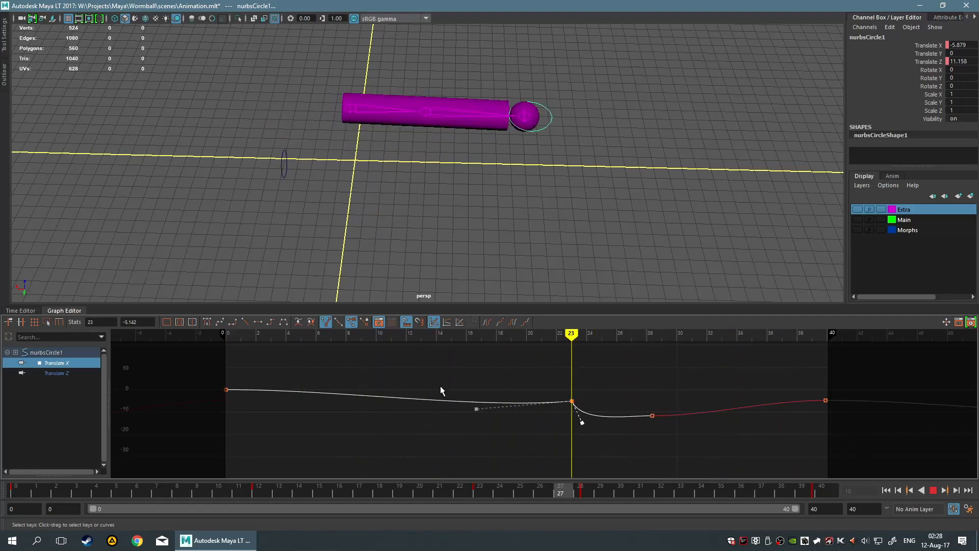
pyautogui.click(933, 490)
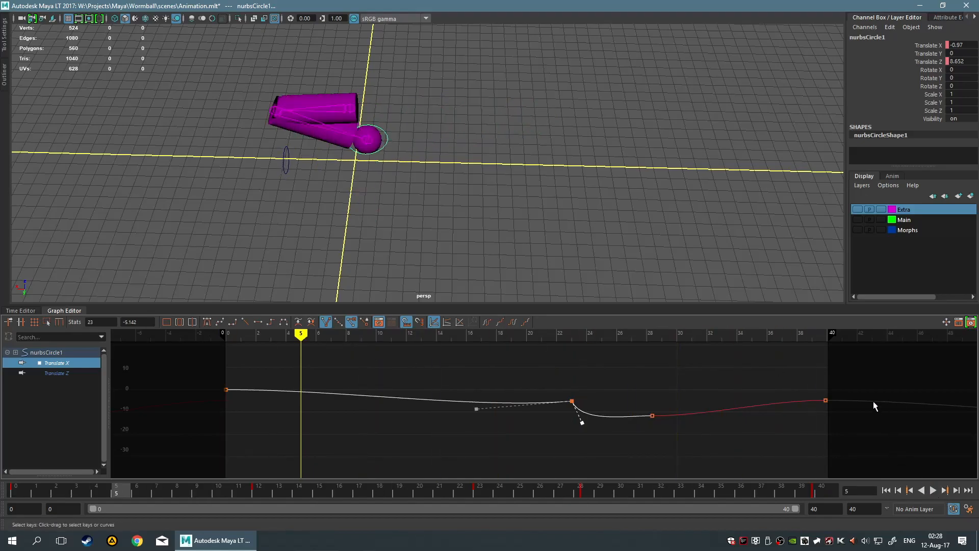
# - Review the motion from frame 0 through the frame-23 key by playing and scrubbing, stopping at frame 25
pyautogui.click(506, 428)
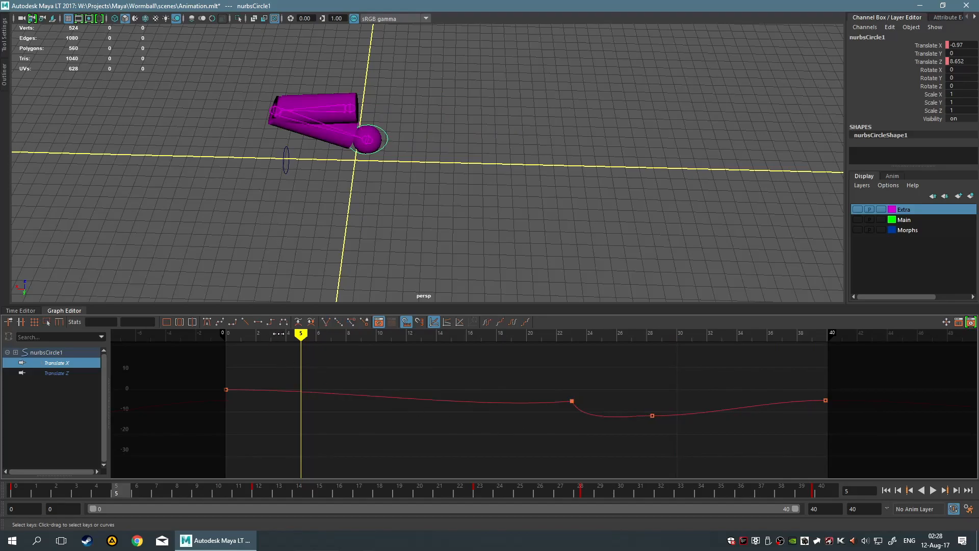
pyautogui.moveTo(310, 338); pyautogui.dragTo(225, 351)
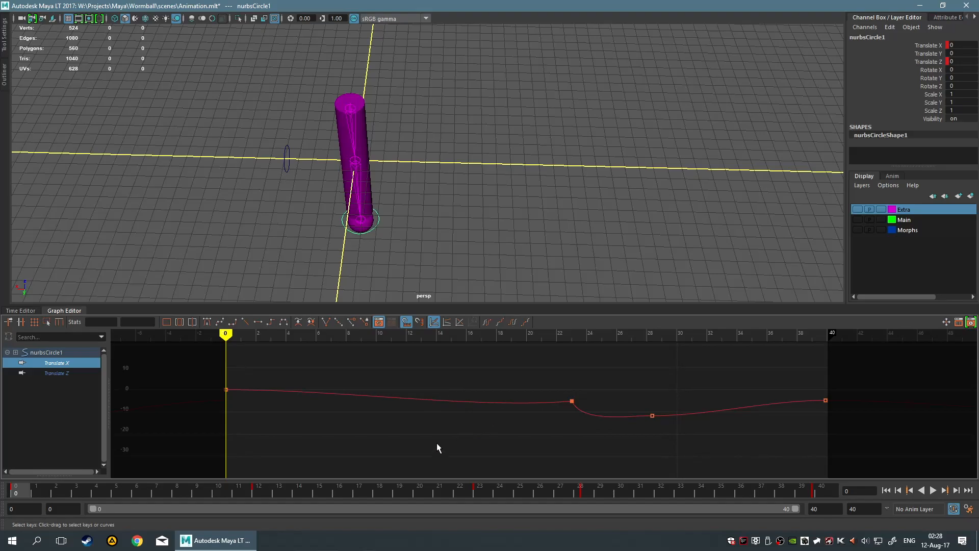
pyautogui.hotkey('alt', 'v')
pyautogui.moveTo(490, 352); pyautogui.dragTo(571, 362)
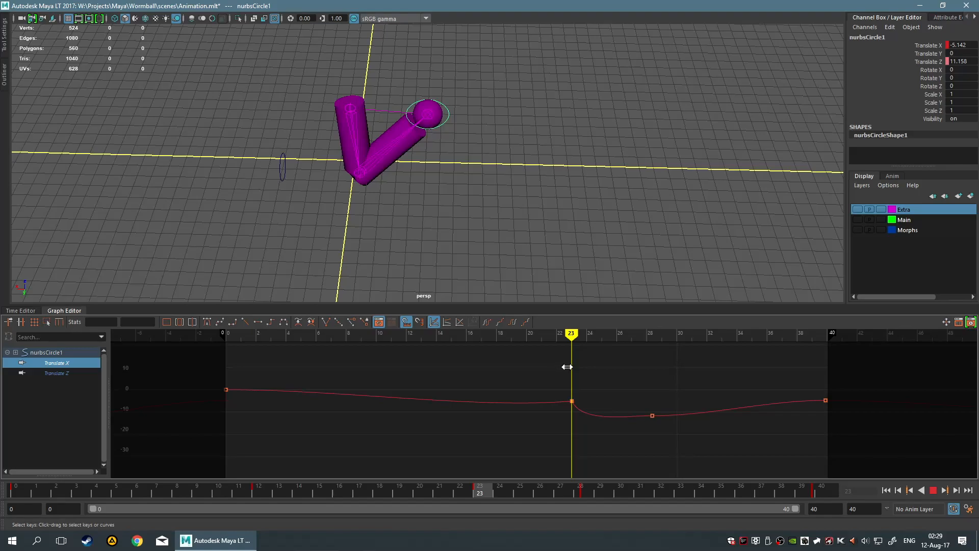
pyautogui.moveTo(564, 368)
pyautogui.mouseDown()
pyautogui.moveTo(662, 375)
pyautogui.moveTo(508, 360)
pyautogui.moveTo(328, 372)
pyautogui.moveTo(498, 405)
pyautogui.moveTo(586, 378)
pyautogui.moveTo(628, 389)
pyautogui.moveTo(552, 383)
pyautogui.moveTo(612, 381)
pyautogui.moveTo(567, 376)
pyautogui.moveTo(610, 379)
pyautogui.moveTo(576, 381)
pyautogui.mouseUp()
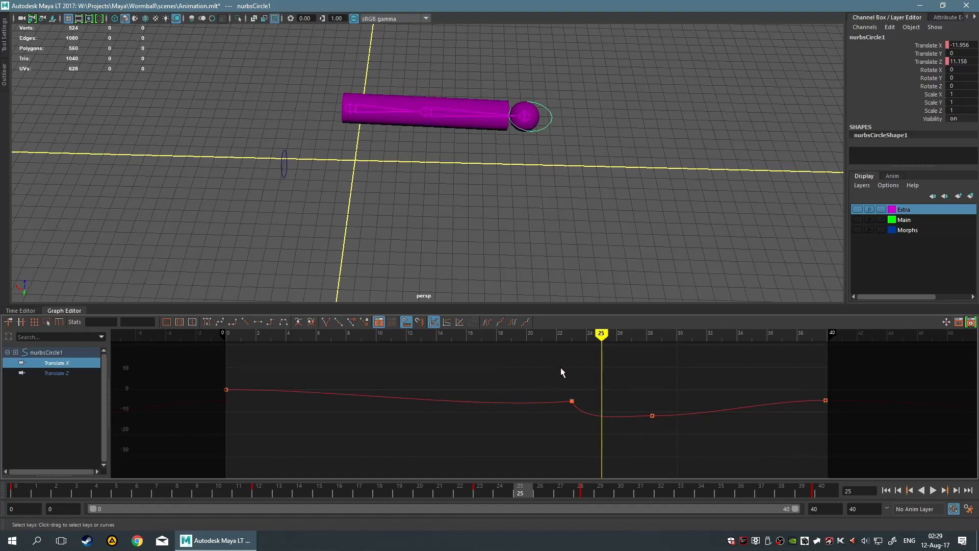
# - Place the Translate X key near frame 28 exactly on frame 28 and raise its incoming tangent handle slightly
pyautogui.moveTo(603, 332)
pyautogui.mouseDown()
pyautogui.moveTo(575, 335)
pyautogui.moveTo(647, 342)
pyautogui.moveTo(573, 347)
pyautogui.moveTo(628, 351)
pyautogui.moveTo(602, 352)
pyautogui.mouseUp()
pyautogui.moveTo(643, 406)
pyautogui.mouseDown()
pyautogui.moveTo(661, 424)
pyautogui.moveTo(629, 416)
pyautogui.mouseUp()
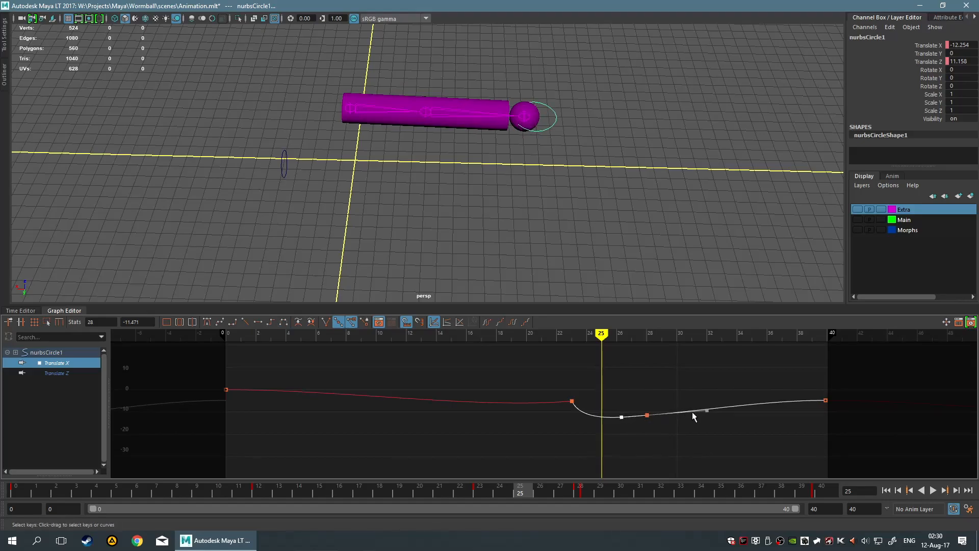
pyautogui.moveTo(621, 417); pyautogui.dragTo(626, 412)
pyautogui.click(543, 402)
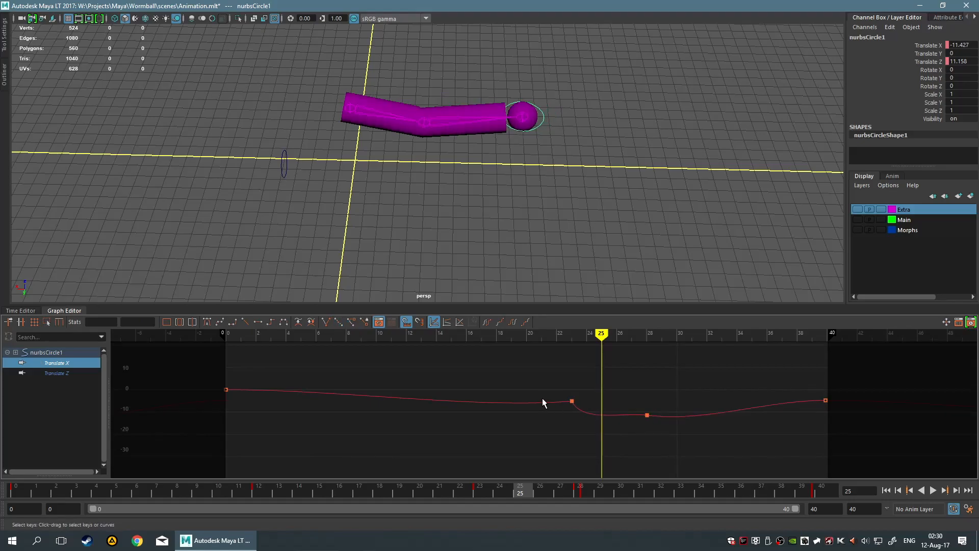
# - Give the frame-23 Translate X key plateau tangents and level its outgoing tangent handle
pyautogui.click(572, 402)
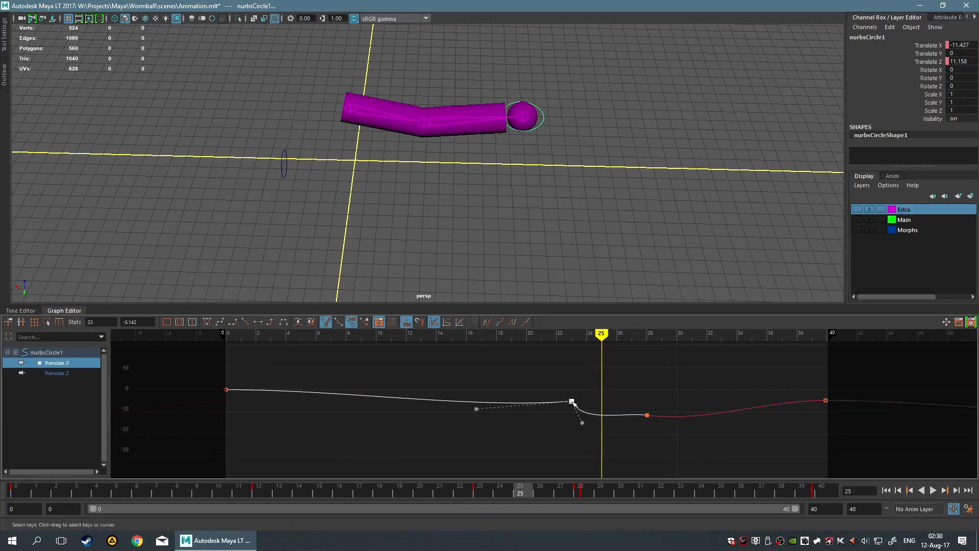
pyautogui.rightClick(572, 403)
pyautogui.moveTo(612, 431)
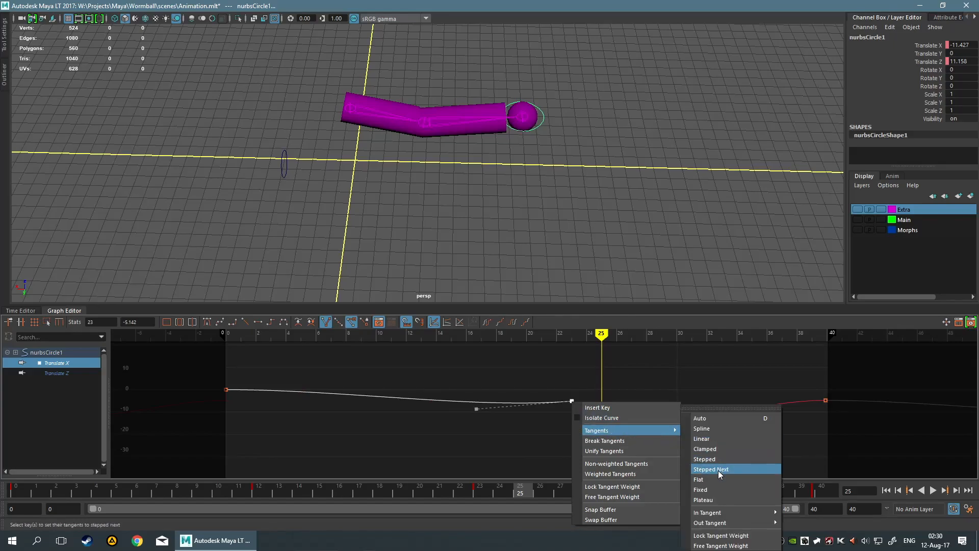
pyautogui.click(717, 498)
pyautogui.moveTo(599, 405)
pyautogui.mouseDown()
pyautogui.moveTo(645, 400)
pyautogui.moveTo(590, 400)
pyautogui.mouseUp()
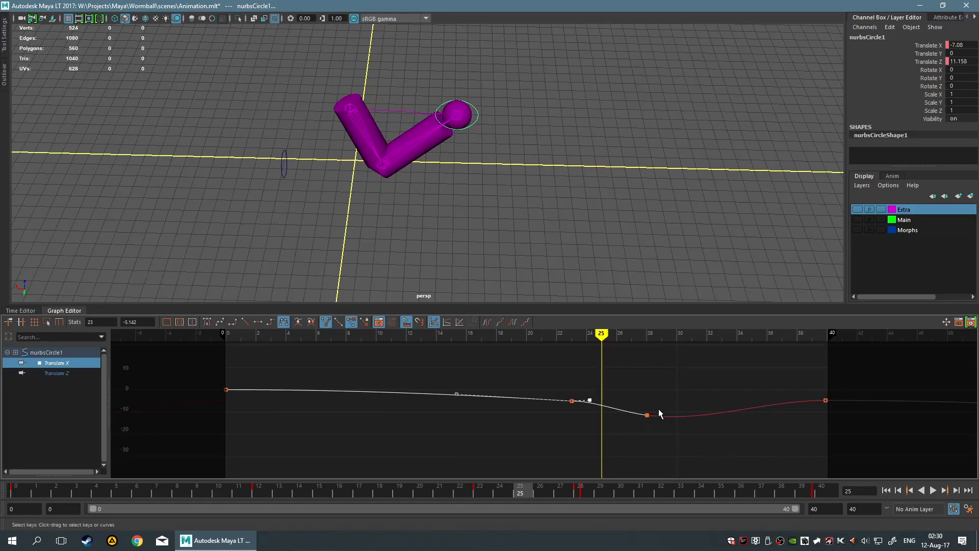
# - Break the tangents of the frame-28 Translate X key and stretch its incoming handle back to about frame 23
pyautogui.click(646, 412)
pyautogui.click(645, 413)
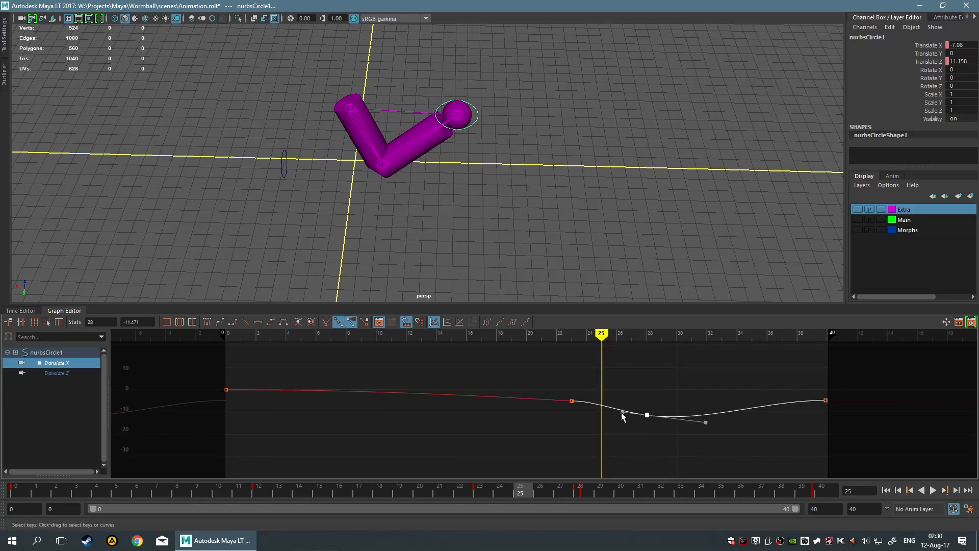
pyautogui.rightClick(637, 419)
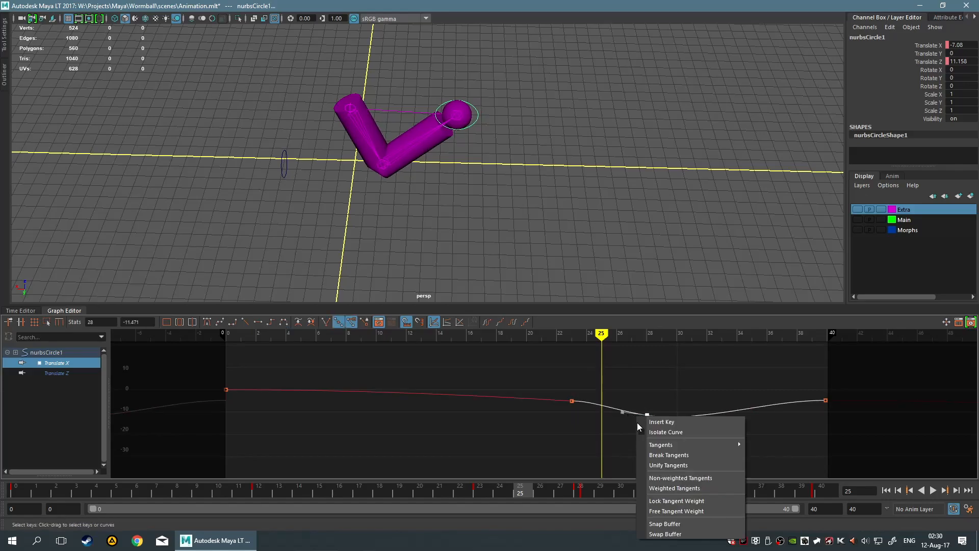
pyautogui.click(679, 454)
pyautogui.moveTo(622, 412); pyautogui.dragTo(619, 412)
pyautogui.moveTo(609, 414); pyautogui.dragTo(569, 417)
# - Scrub back to frame 20 and play the animation to review the reshaped Translate X curve
pyautogui.moveTo(602, 332); pyautogui.dragTo(526, 333)
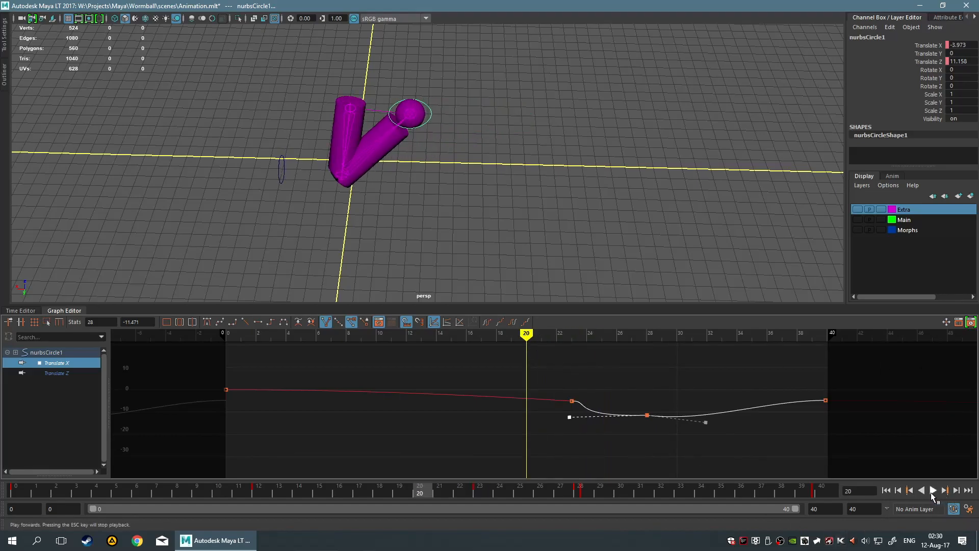
pyautogui.click(932, 490)
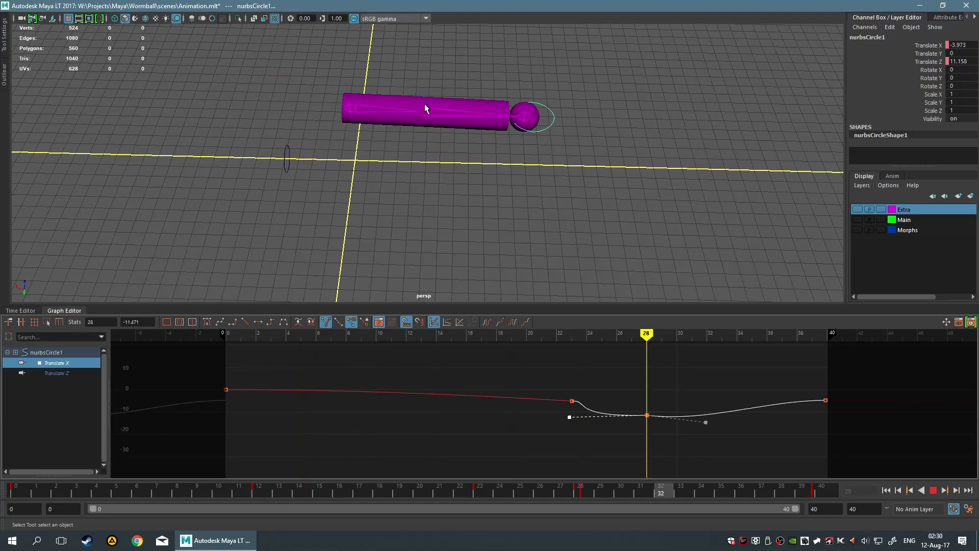
pyautogui.click(932, 491)
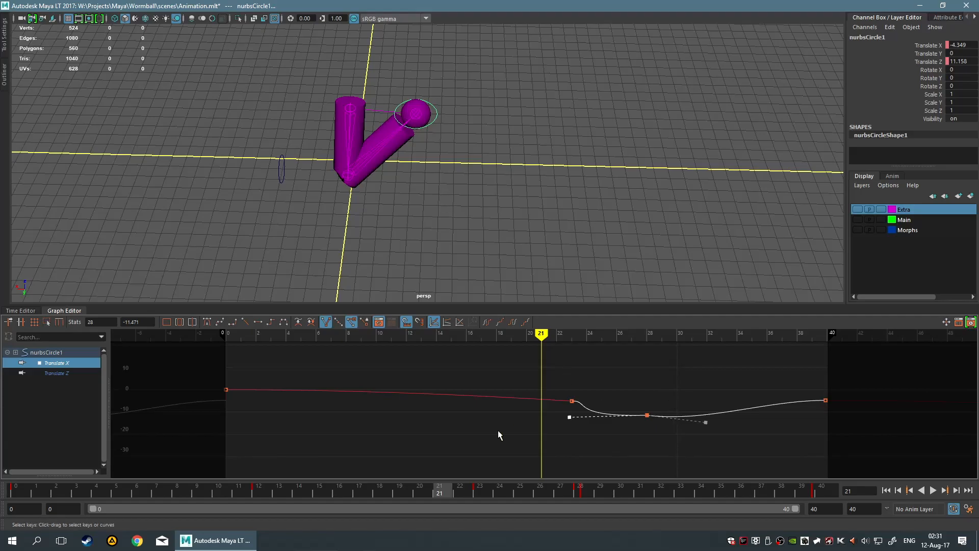
# - Select the last Translate X key near frame 40 and examine the whole curve
pyautogui.click(569, 416)
pyautogui.scroll(-2, 574, 382)
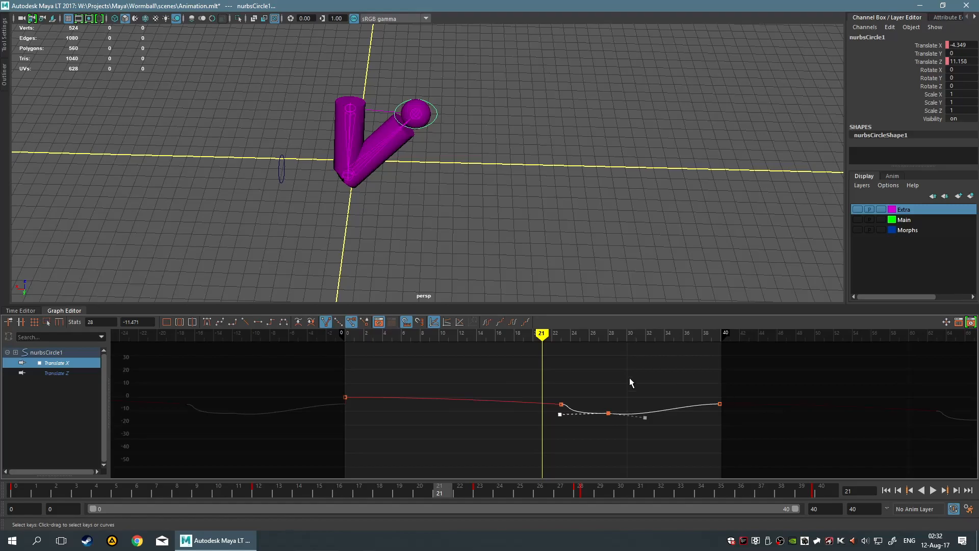
pyautogui.moveTo(697, 380); pyautogui.dragTo(786, 457)
pyautogui.moveTo(721, 410)
pyautogui.keyDown('shift'); pyautogui.mouseDown(button='middle')
pyautogui.moveTo(613, 397)
pyautogui.moveTo(714, 413)
pyautogui.mouseUp(button='middle'); pyautogui.keyUp('shift')
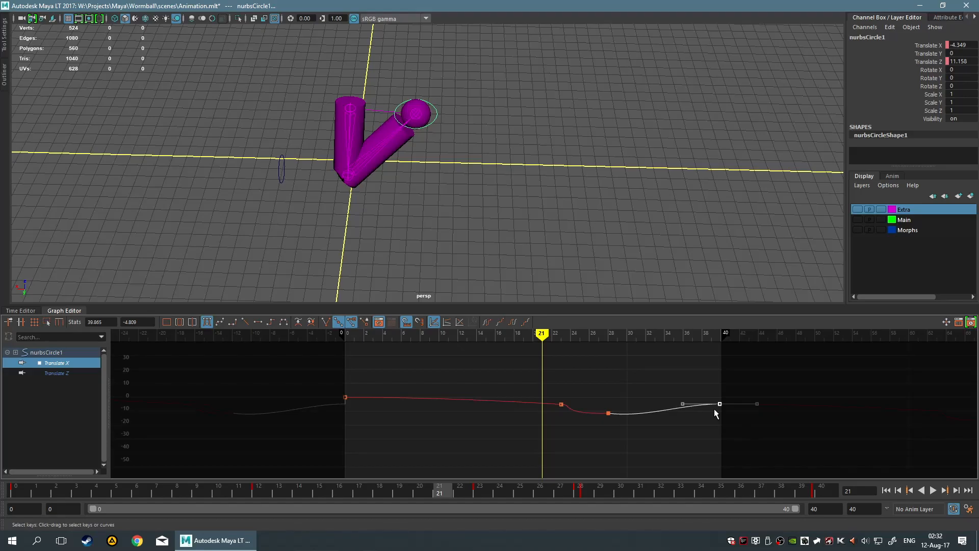
pyautogui.press('a')
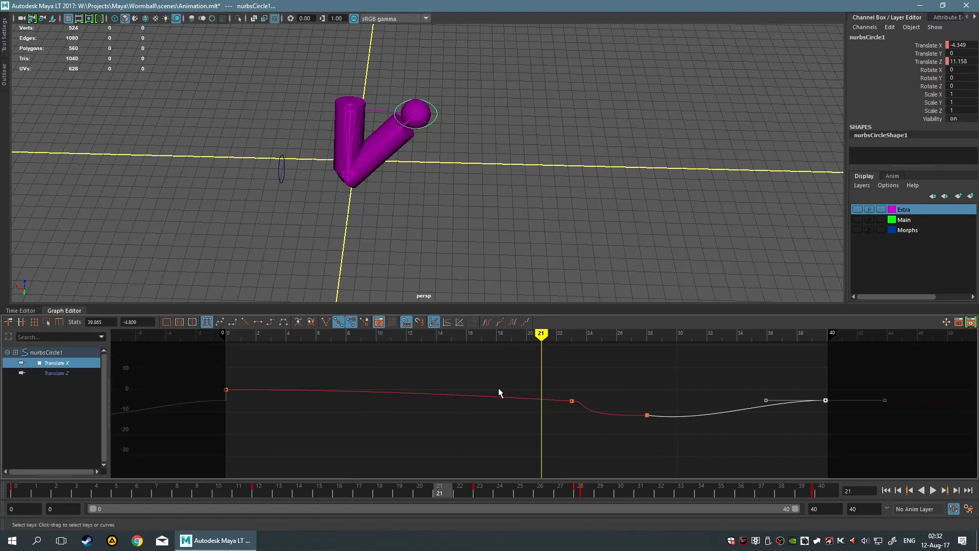
# - Insert a key on the Translate X curve at frame 14 and scrub on to frame 20
pyautogui.moveTo(542, 335)
pyautogui.mouseDown()
pyautogui.moveTo(383, 334)
pyautogui.moveTo(447, 343)
pyautogui.moveTo(422, 347)
pyautogui.moveTo(437, 346)
pyautogui.mouseUp()
pyautogui.moveTo(436, 383); pyautogui.dragTo(459, 392, button='right')
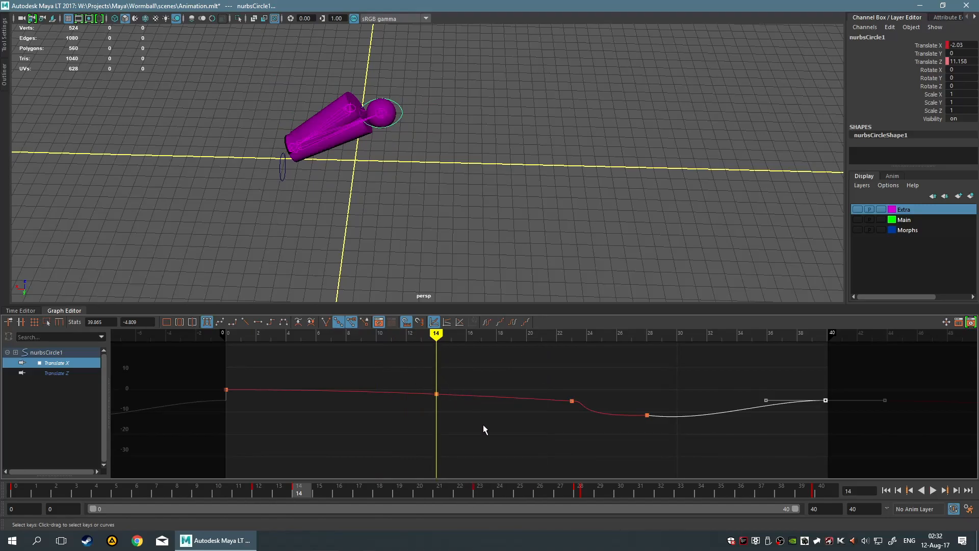
pyautogui.moveTo(440, 334); pyautogui.dragTo(525, 334)
pyautogui.click(500, 395)
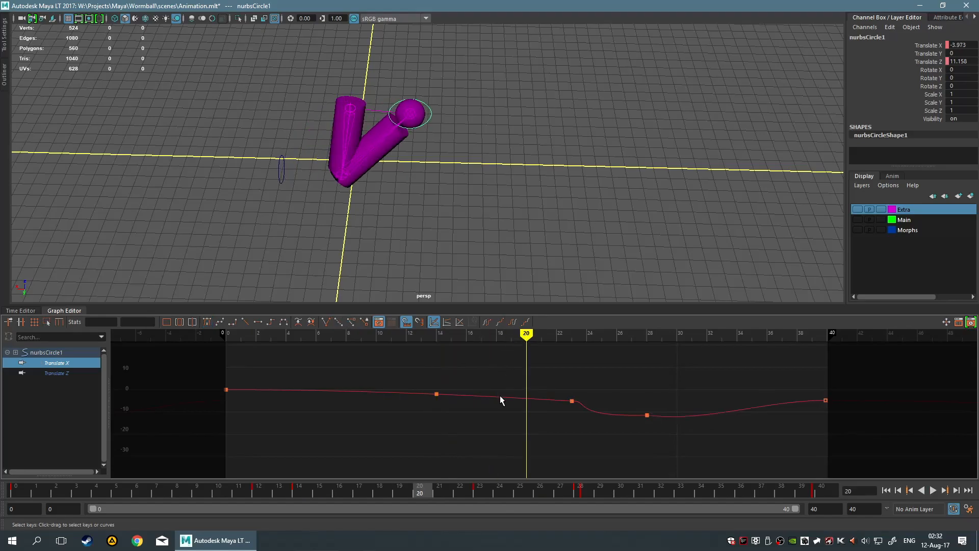
# - Tilt the incoming tangent handle of the frame-14 Translate X key upward to about value 6 at frame 10, and scrub to frame 16
pyautogui.moveTo(381, 353); pyautogui.dragTo(463, 425)
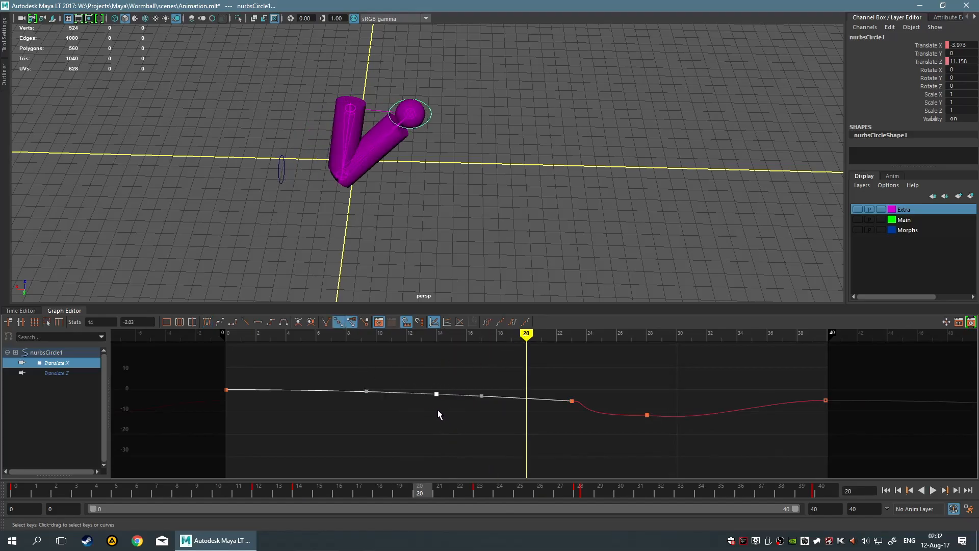
pyautogui.moveTo(379, 411); pyautogui.dragTo(466, 429)
pyautogui.click(356, 371)
pyautogui.click(365, 391)
pyautogui.moveTo(366, 392); pyautogui.dragTo(376, 377, button='middle')
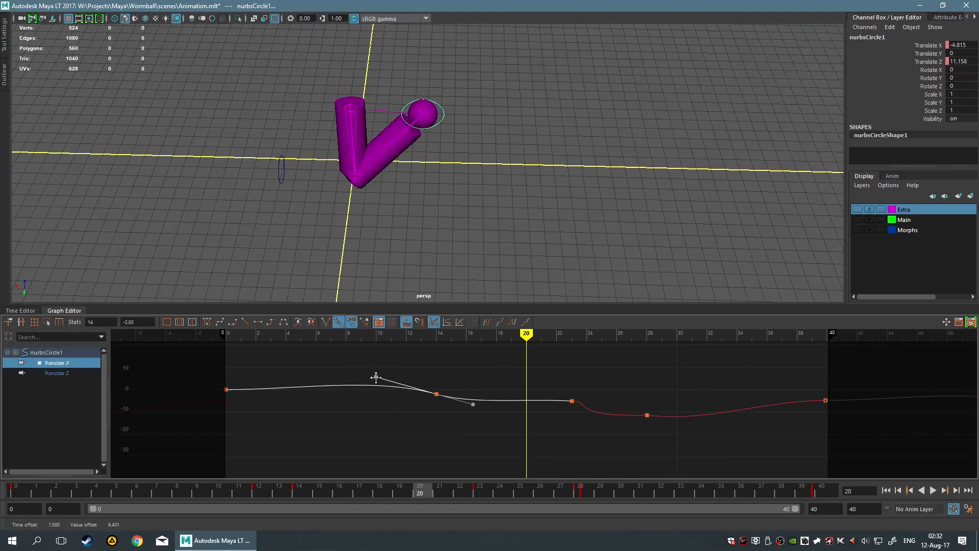
pyautogui.moveTo(526, 337)
pyautogui.mouseDown()
pyautogui.moveTo(251, 366)
pyautogui.moveTo(398, 343)
pyautogui.moveTo(419, 355)
pyautogui.moveTo(465, 357)
pyautogui.mouseUp()
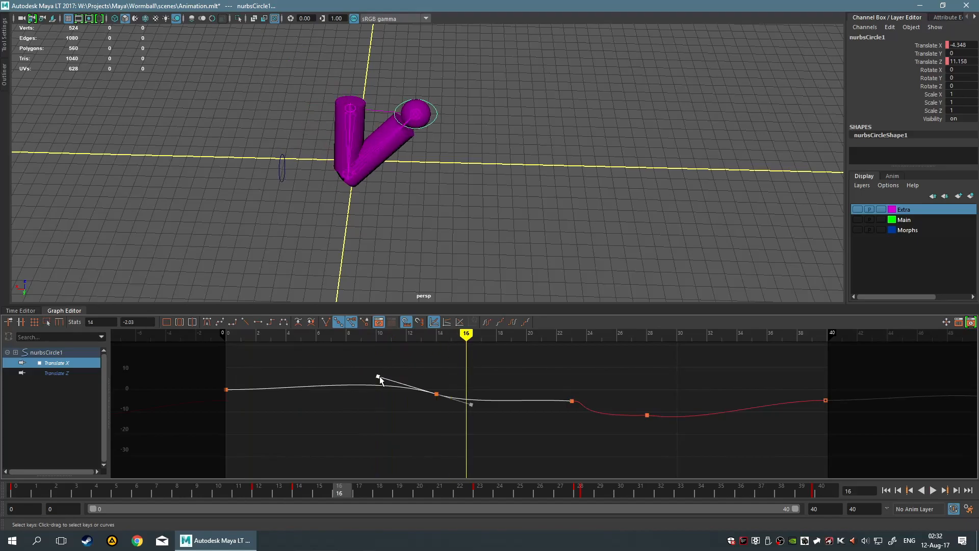
# - Flatten the incoming tangent of the frame-14 Translate X key and lower the key to about value -3.4
pyautogui.moveTo(378, 377); pyautogui.dragTo(377, 383)
pyautogui.click(438, 396)
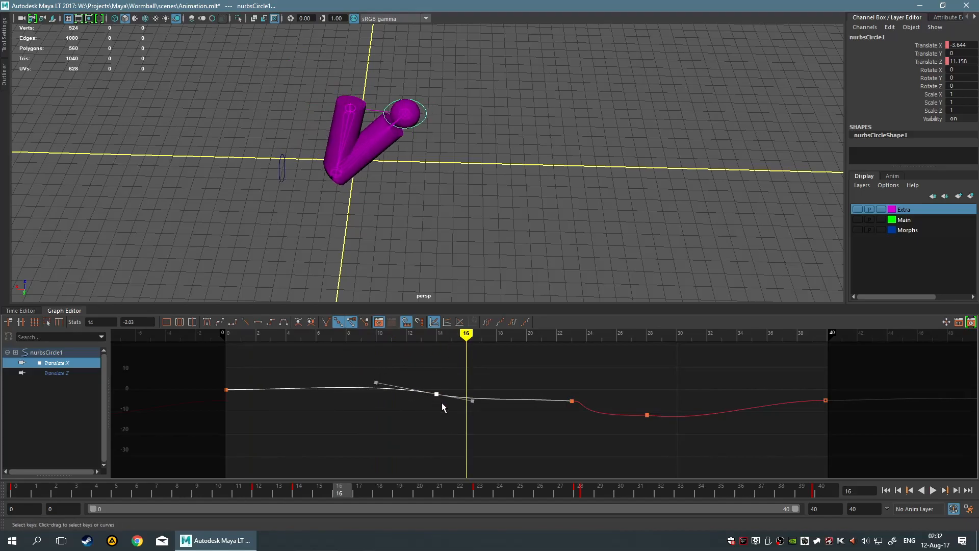
pyautogui.click(433, 390)
pyautogui.click(436, 395)
pyautogui.moveTo(437, 394); pyautogui.dragTo(384, 390)
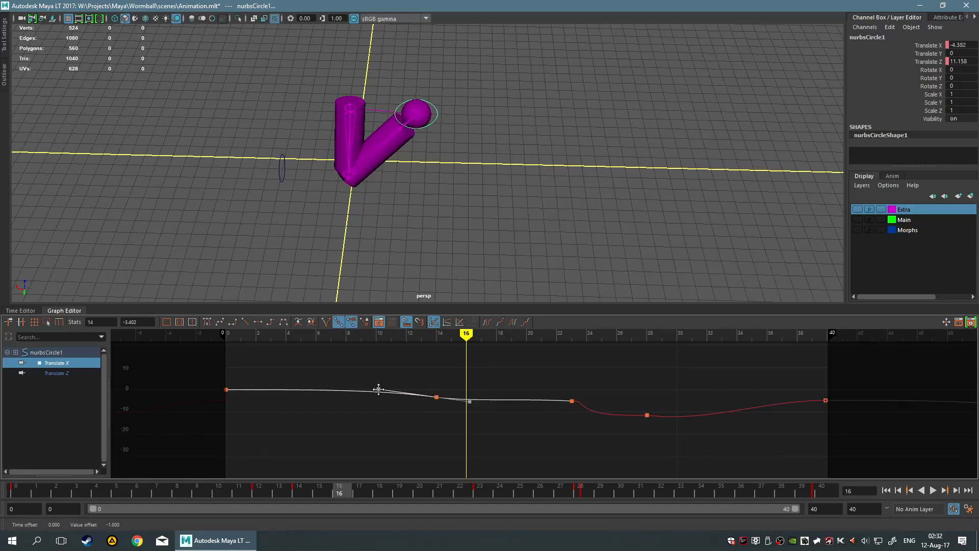
# - Scrub through the animation to frame 17 to review the Translate X motion, and clear the key selection
pyautogui.moveTo(462, 347)
pyautogui.mouseDown()
pyautogui.moveTo(350, 339)
pyautogui.moveTo(291, 356)
pyautogui.moveTo(712, 366)
pyautogui.moveTo(830, 360)
pyautogui.moveTo(842, 333)
pyautogui.moveTo(647, 377)
pyautogui.mouseUp()
pyautogui.moveTo(529, 379)
pyautogui.mouseDown()
pyautogui.moveTo(346, 387)
pyautogui.moveTo(482, 427)
pyautogui.mouseUp()
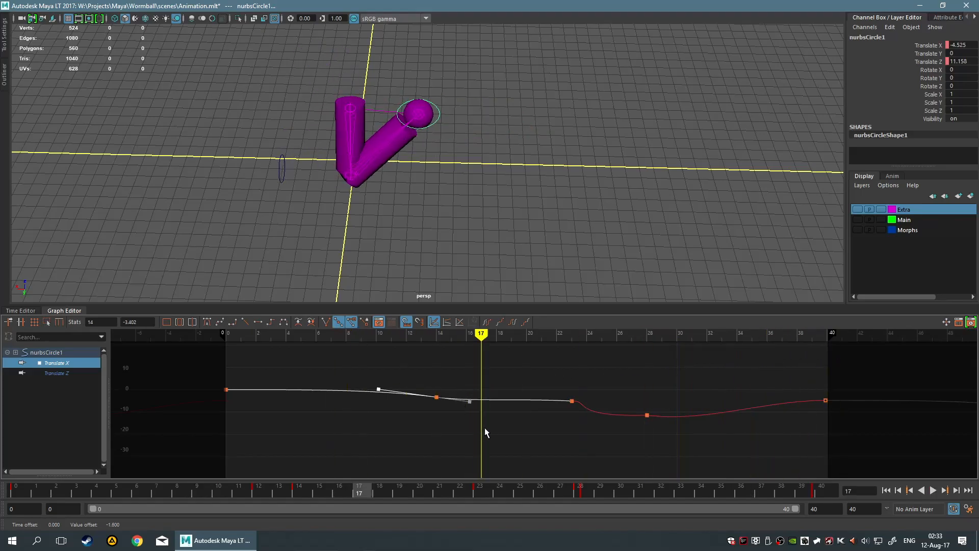
pyautogui.click(500, 444)
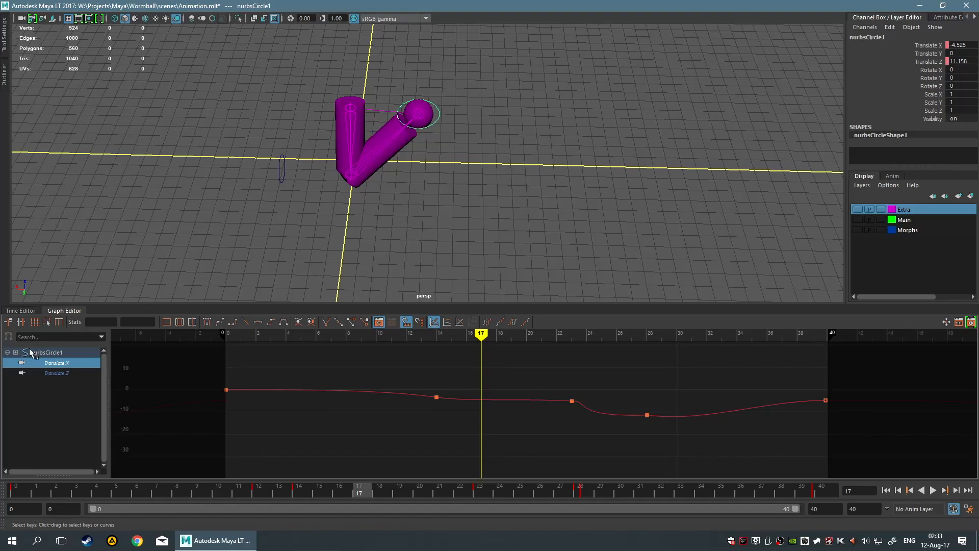
# - Move the last Translate Y and Translate Z keys of the nurbsCircle2 control to frame 40, keeping their values at 0
pyautogui.scroll(1, 425, 106)
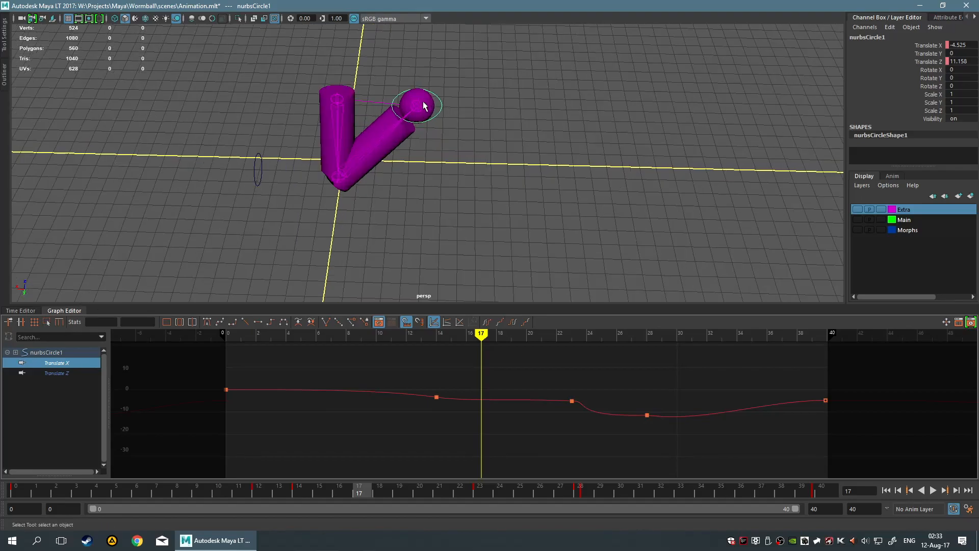
pyautogui.moveTo(231, 148); pyautogui.dragTo(309, 237)
pyautogui.scroll(-2, 494, 398)
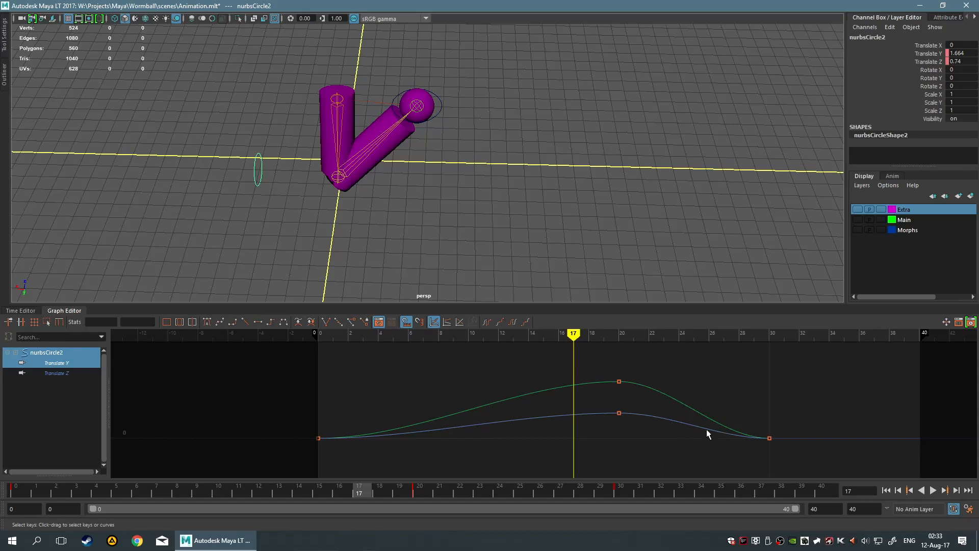
pyautogui.scroll(-2, 753, 402)
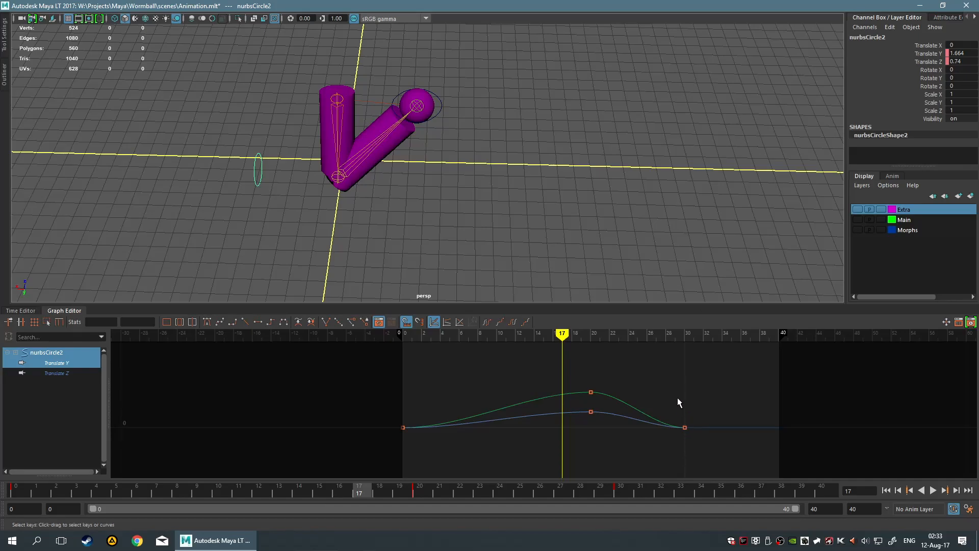
pyautogui.moveTo(671, 414); pyautogui.dragTo(678, 442)
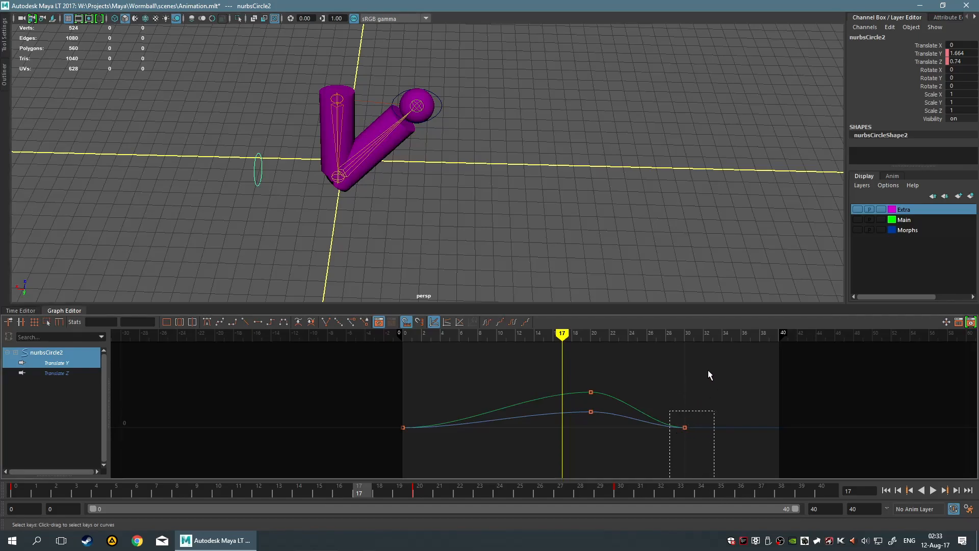
pyautogui.moveTo(669, 400); pyautogui.dragTo(734, 451)
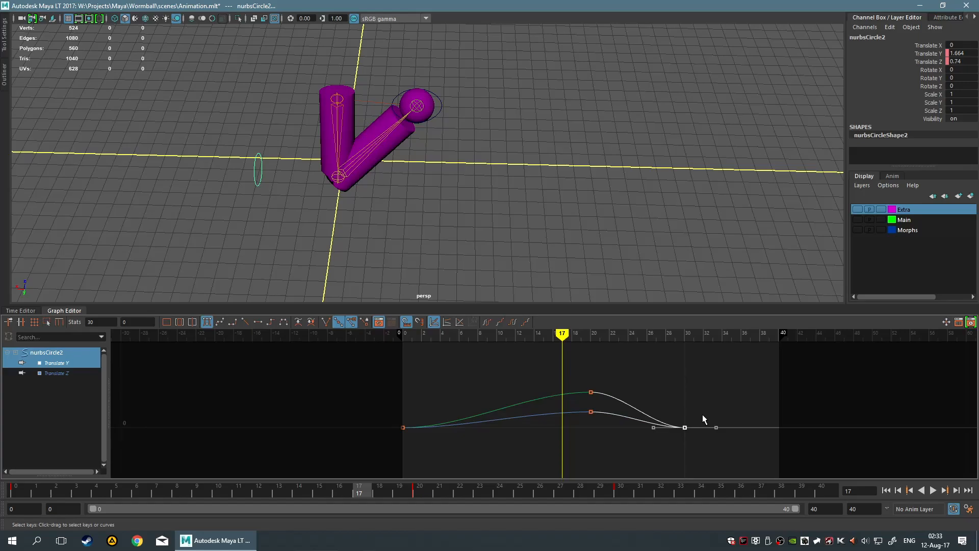
pyautogui.keyDown('shift'); pyautogui.moveTo(709, 421); pyautogui.dragTo(801, 416, button='middle'); pyautogui.keyUp('shift')
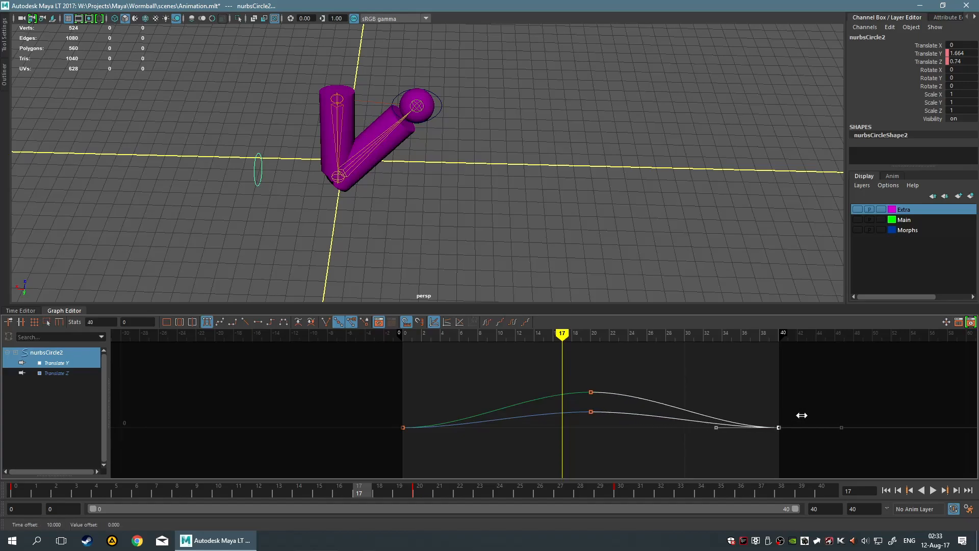
# - Deselect the retimed nurbsCircle2 keys, scrub to frame 22 and play the animation to review the limb's motion
pyautogui.moveTo(562, 334); pyautogui.dragTo(420, 391)
pyautogui.moveTo(455, 392)
pyautogui.mouseDown()
pyautogui.moveTo(411, 389)
pyautogui.moveTo(603, 384)
pyautogui.moveTo(599, 449)
pyautogui.mouseUp()
pyautogui.click(598, 448)
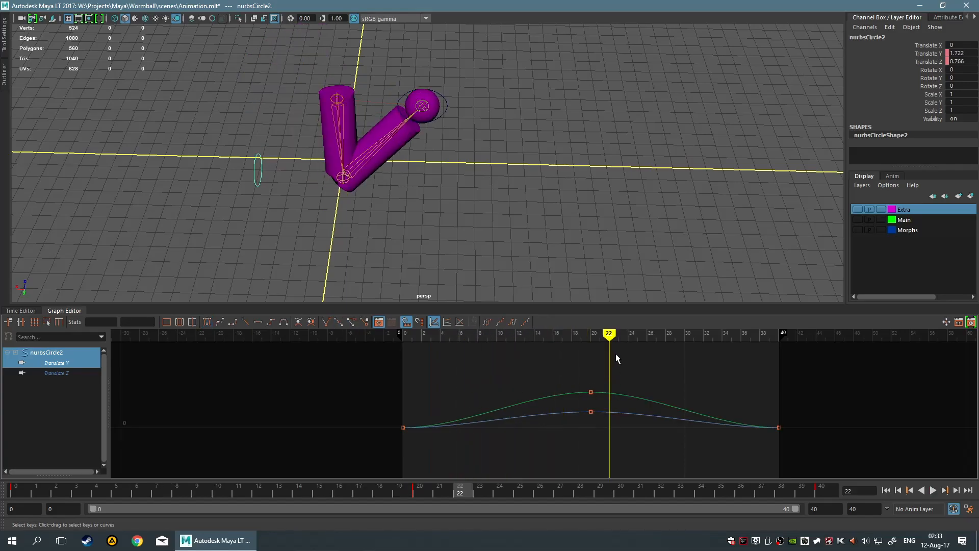
pyautogui.hotkey('alt', 'v')
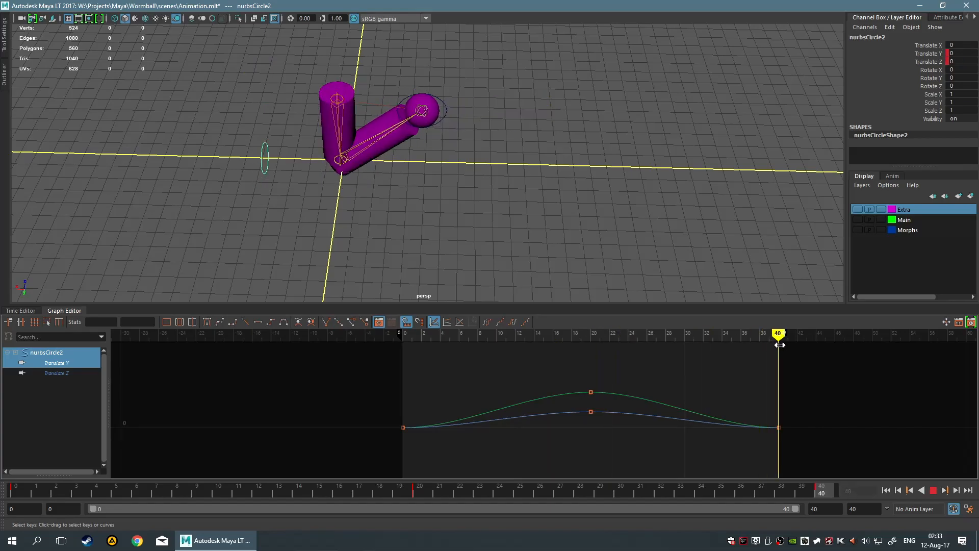